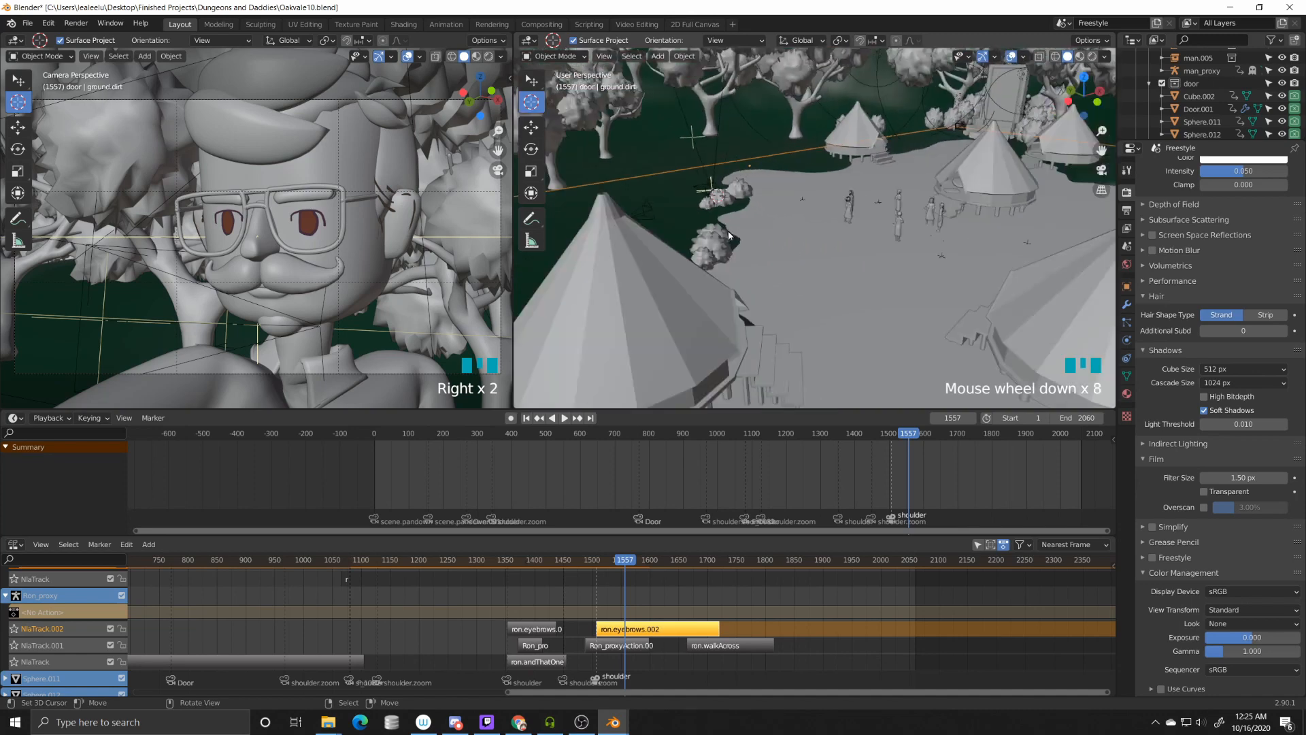
Step: Show the scene viewport's view settings, including the option that locks the view to the 3D cursor
middle_click_drag(728, 223, 798, 288, "shift")
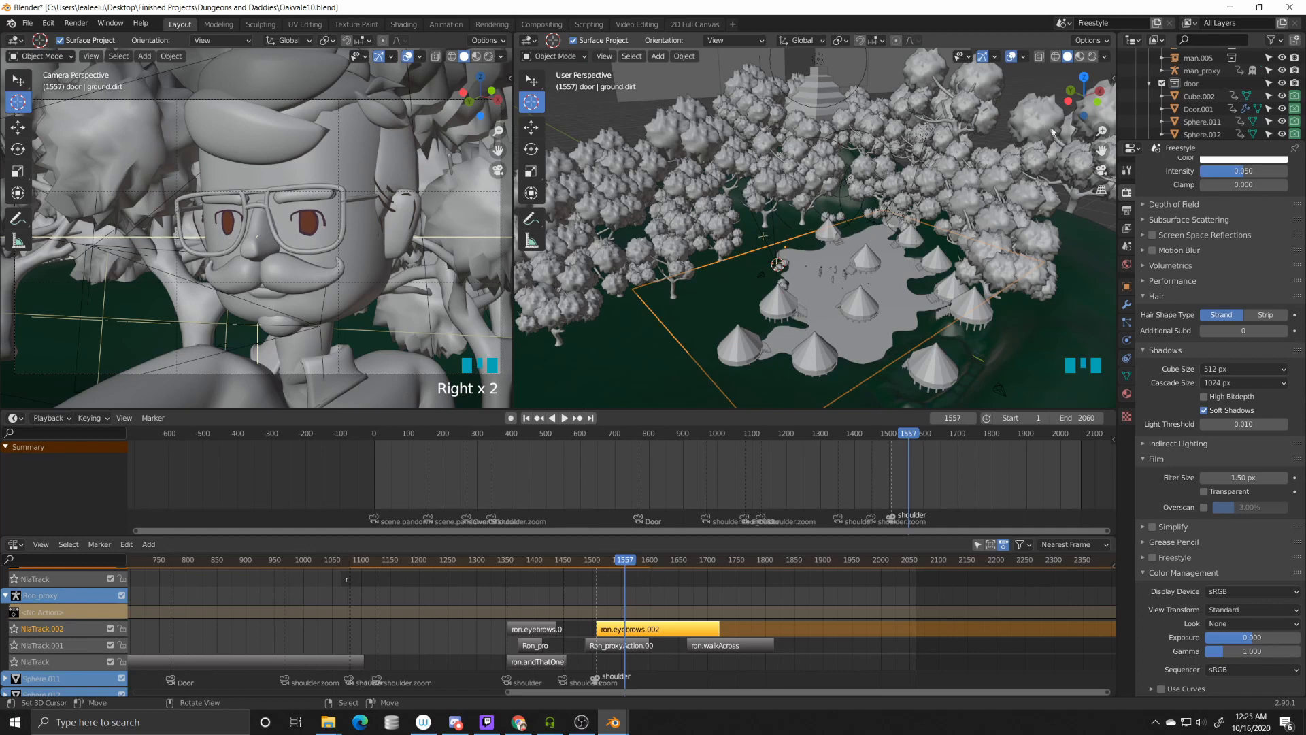
key("n")
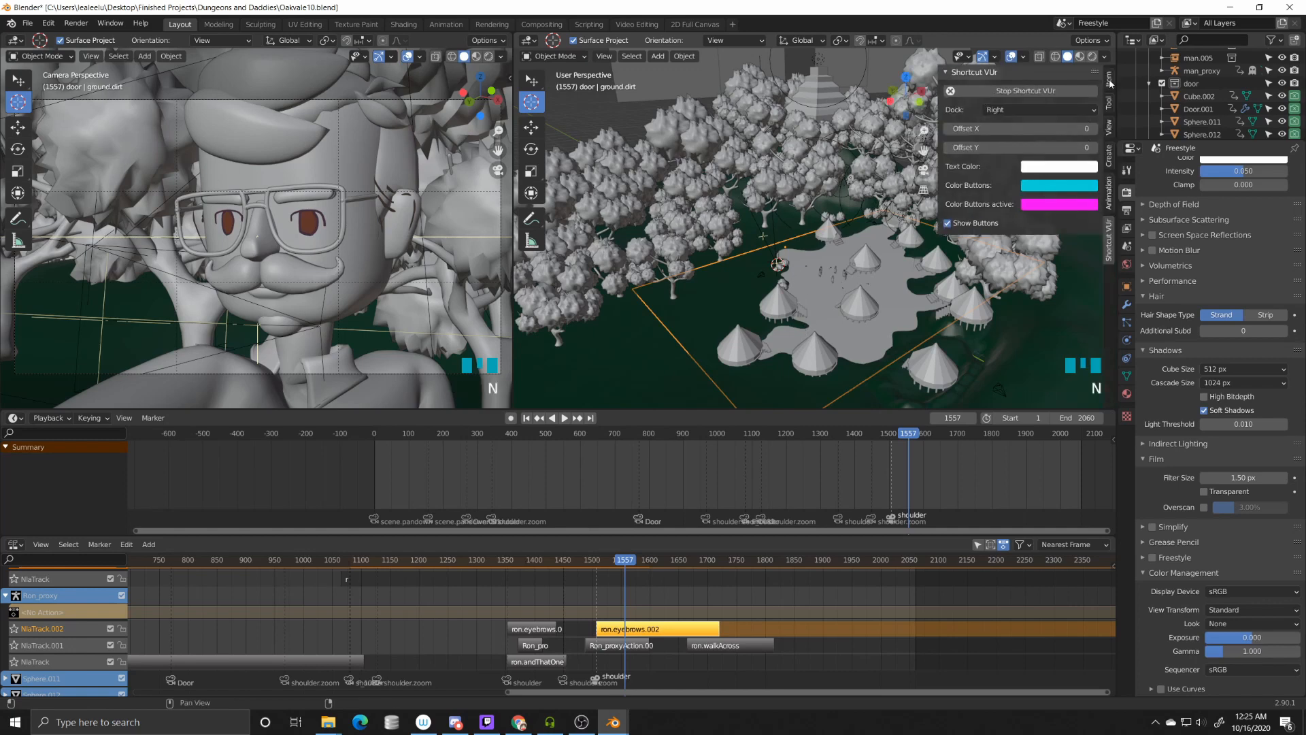
left_click(1109, 136)
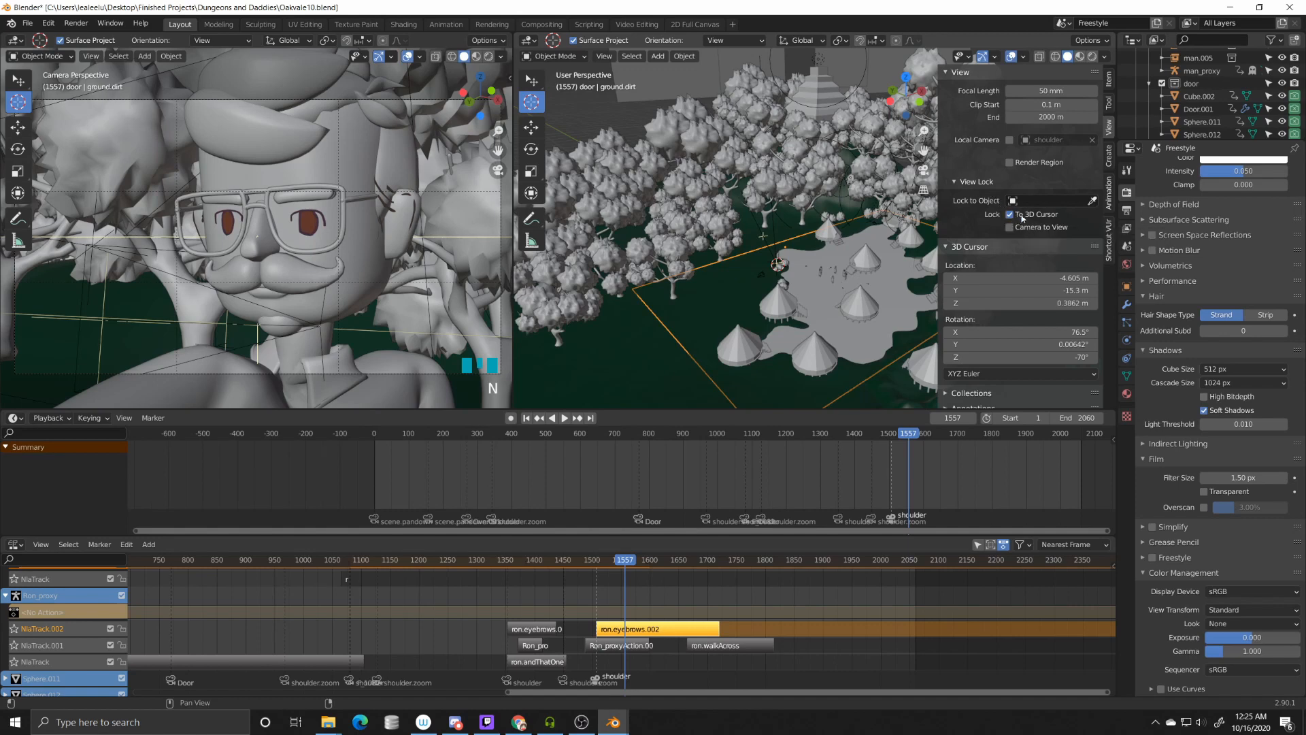
Step: Move the 3D cursor to several points across the village ground to recentre the locked view, and hide the view settings
left_click(816, 256)
left_click(874, 230)
left_click(895, 217)
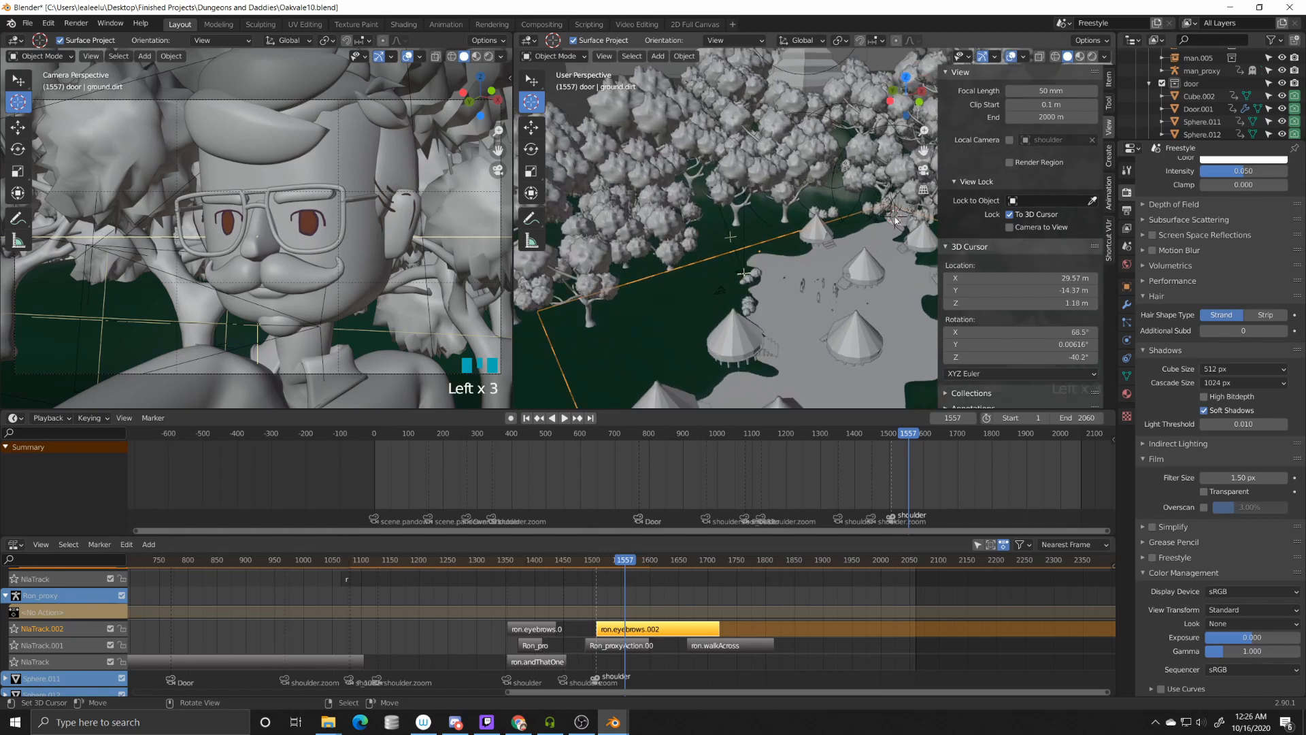
left_click(658, 300)
left_click(587, 349)
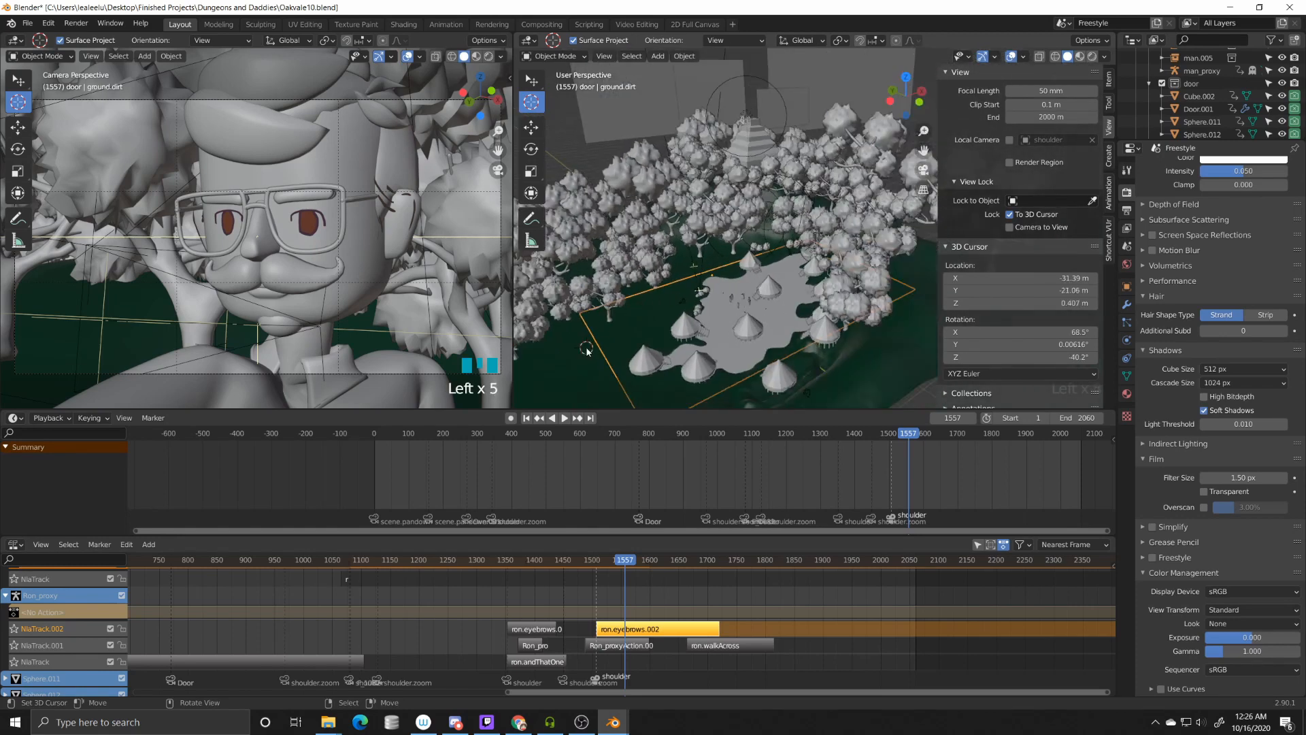
left_click(664, 296)
left_click(752, 288)
left_click(743, 246)
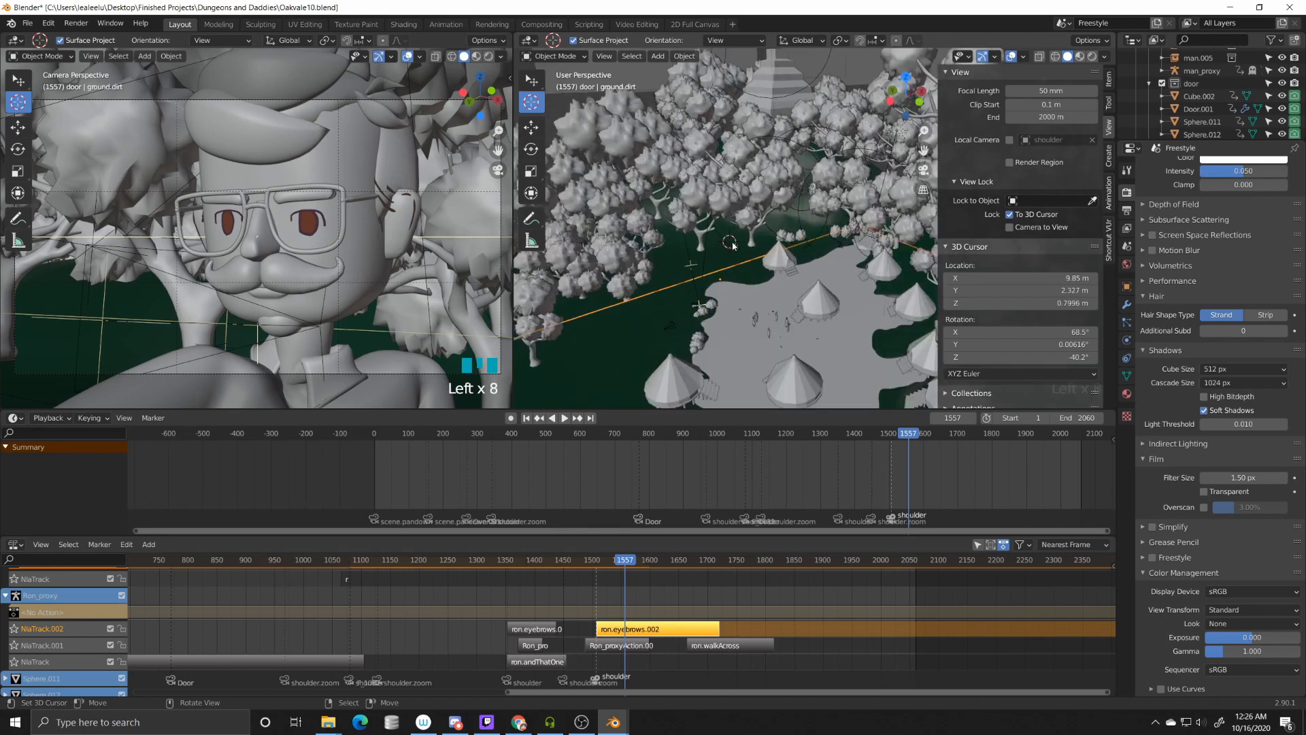
left_click(831, 255)
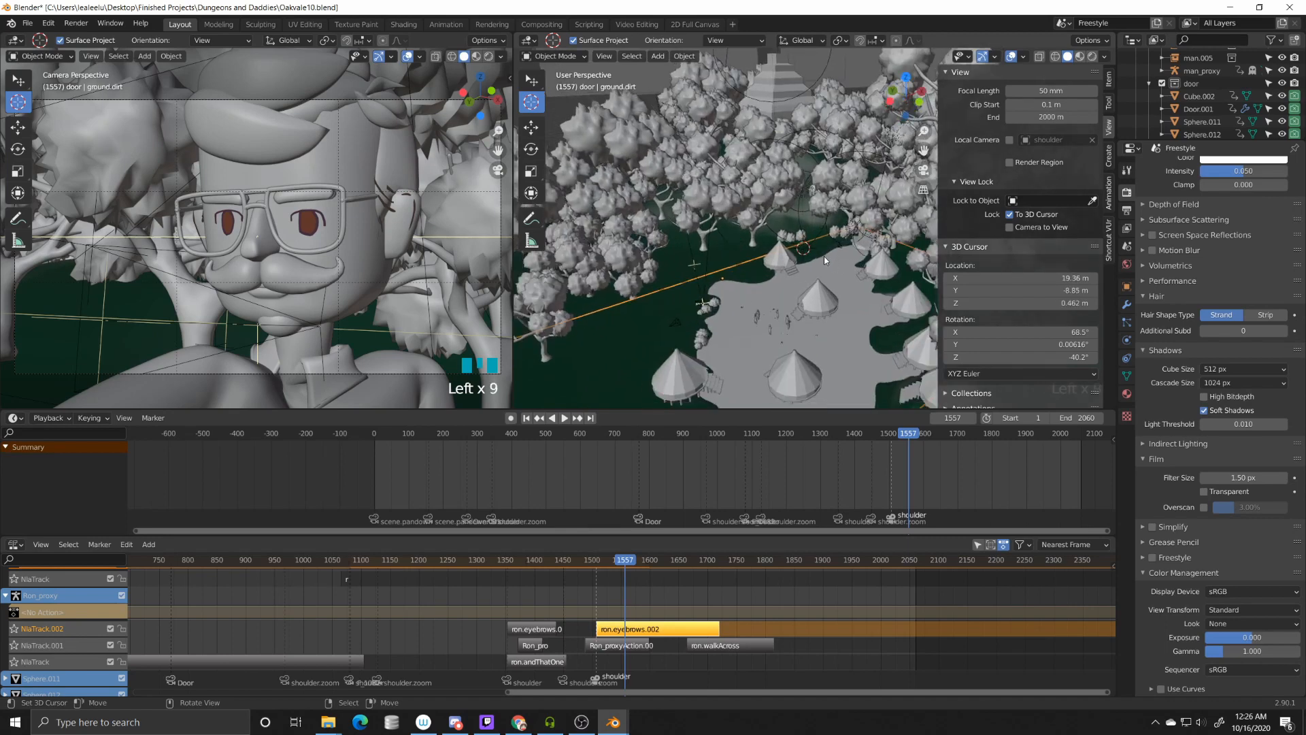
key("n")
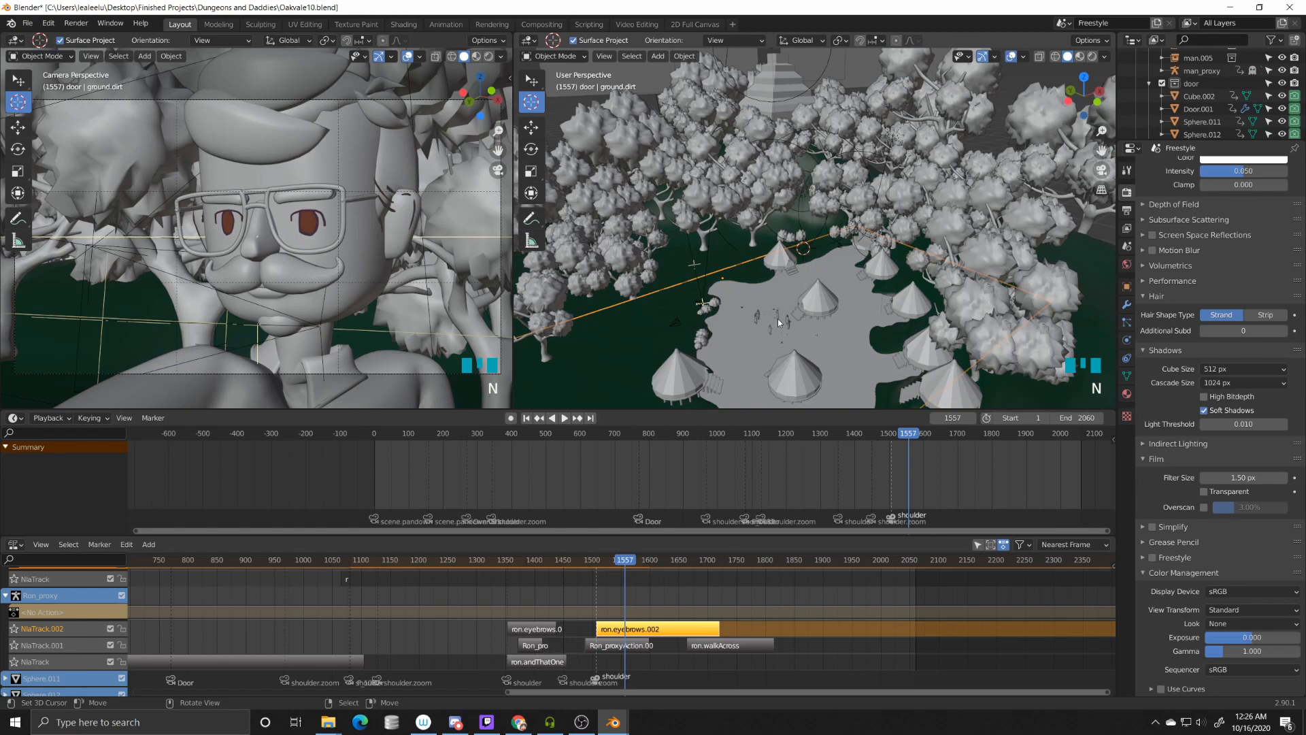
Step: Place the 3D cursor on the door at the far end of the village and inspect it up close
scroll(782, 319, "up", 14)
middle_click_drag(801, 247, 912, 182, "shift")
left_click(1010, 206)
scroll(881, 256, "down", 3)
middle_click_drag(880, 255, 796, 174, "shift")
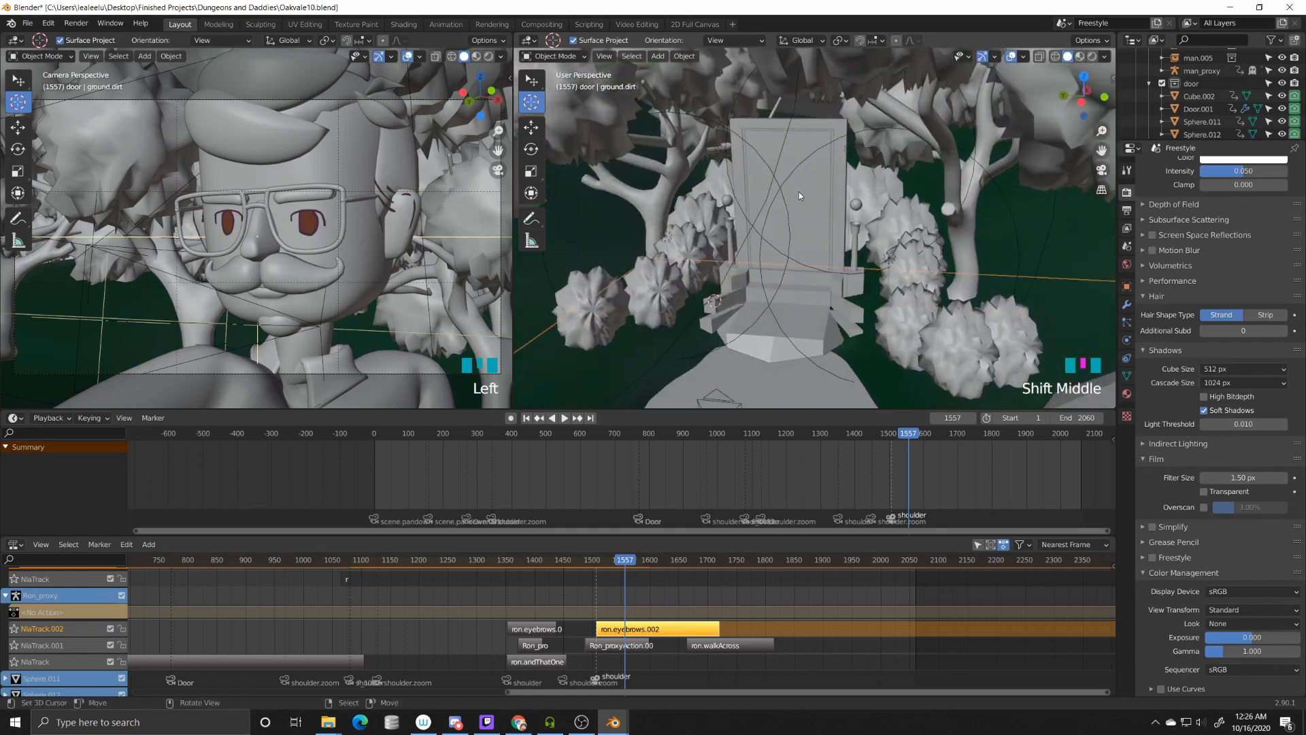
left_click(838, 179)
scroll(752, 283, "up", 4)
middle_click_drag(752, 283, 790, 221)
scroll(803, 235, "down", 11)
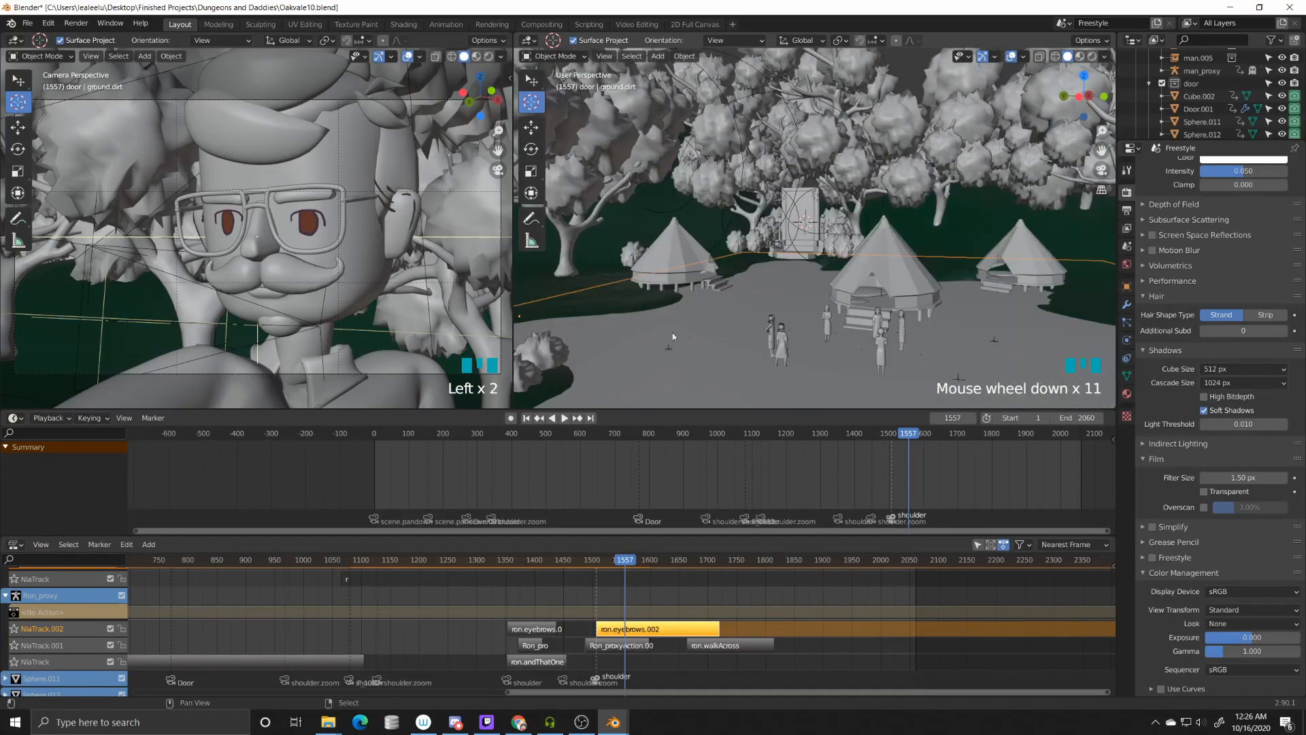
Step: Place the 3D cursor by the bushes where the cameras are clustered, and select the ground.grass object
middle_click_drag(851, 286, 773, 326, "shift")
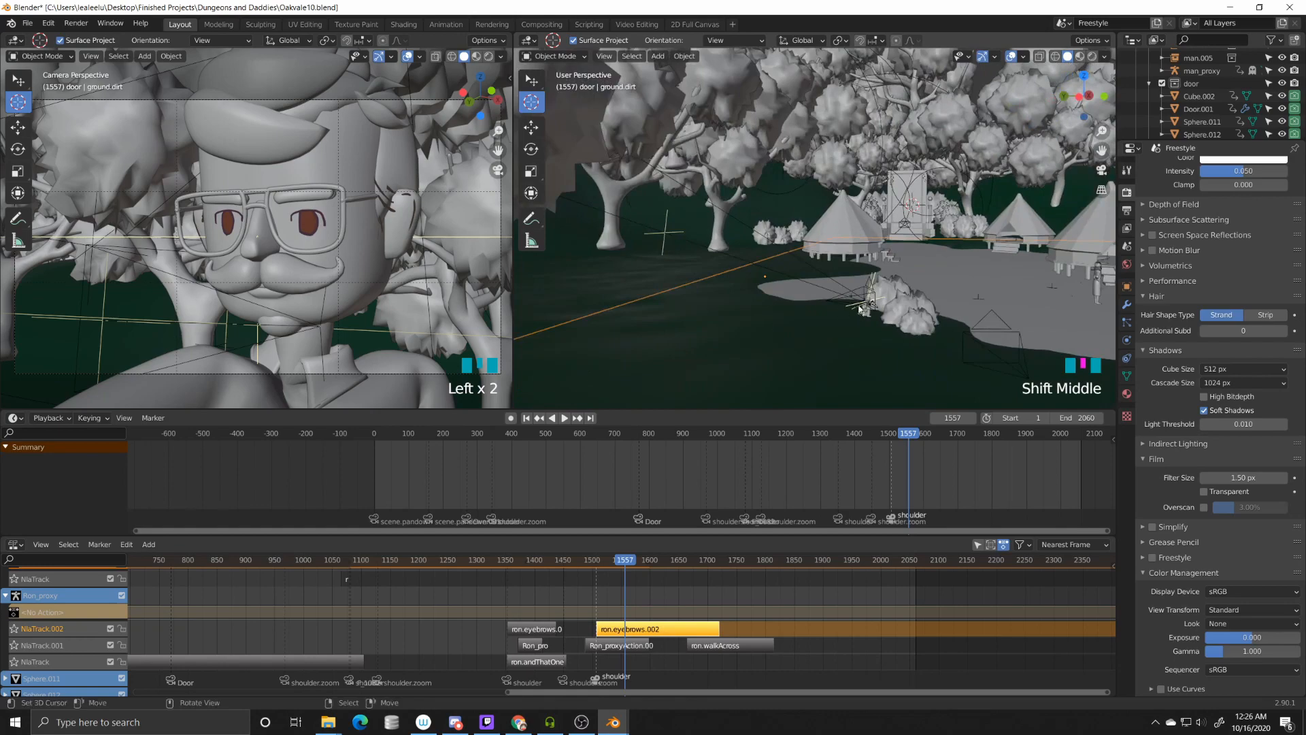
left_click(868, 305)
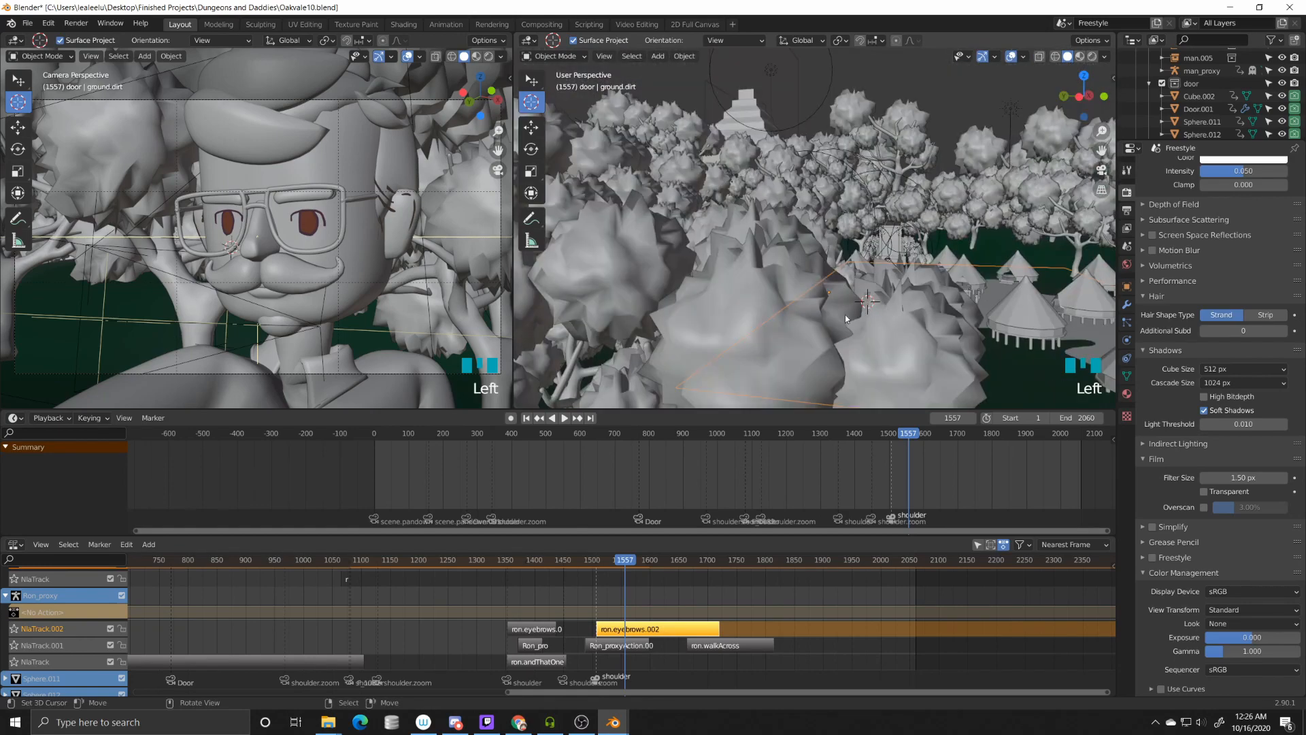
mouse_move(850, 312)
middle_mouse_down()
mouse_move(891, 300)
mouse_move(861, 307)
mouse_move(826, 278)
mouse_move(782, 272)
mouse_move(619, 299)
mouse_move(944, 310)
mouse_move(770, 308)
mouse_move(781, 267)
mouse_move(801, 344)
mouse_move(851, 331)
middle_mouse_up()
scroll(873, 317, "up", 11)
scroll(873, 318, "up", 12)
right_click(852, 260)
right_click(818, 242)
scroll(818, 243, "down", 3)
scroll(809, 309, "down", 2)
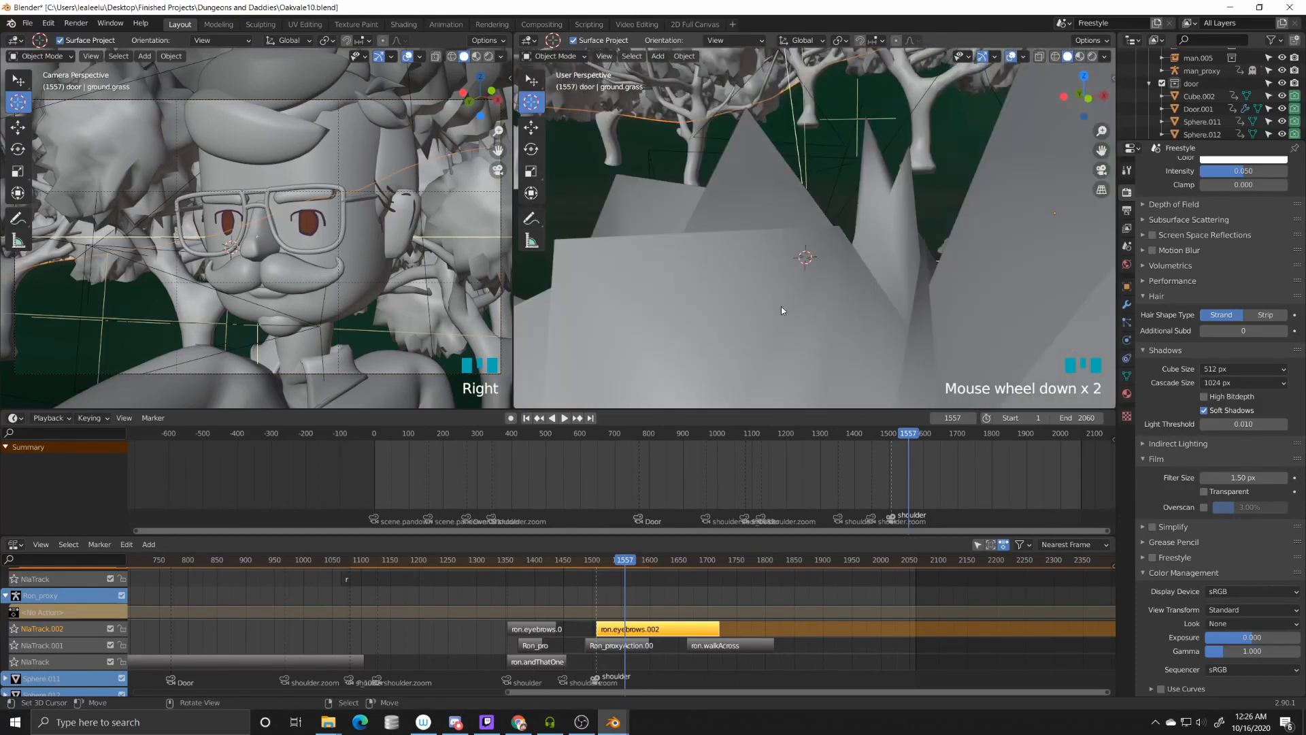
Step: Examine the character with glasses behind the bushes and the cameras around him from several angles and distances
middle_click_drag(696, 260, 750, 281)
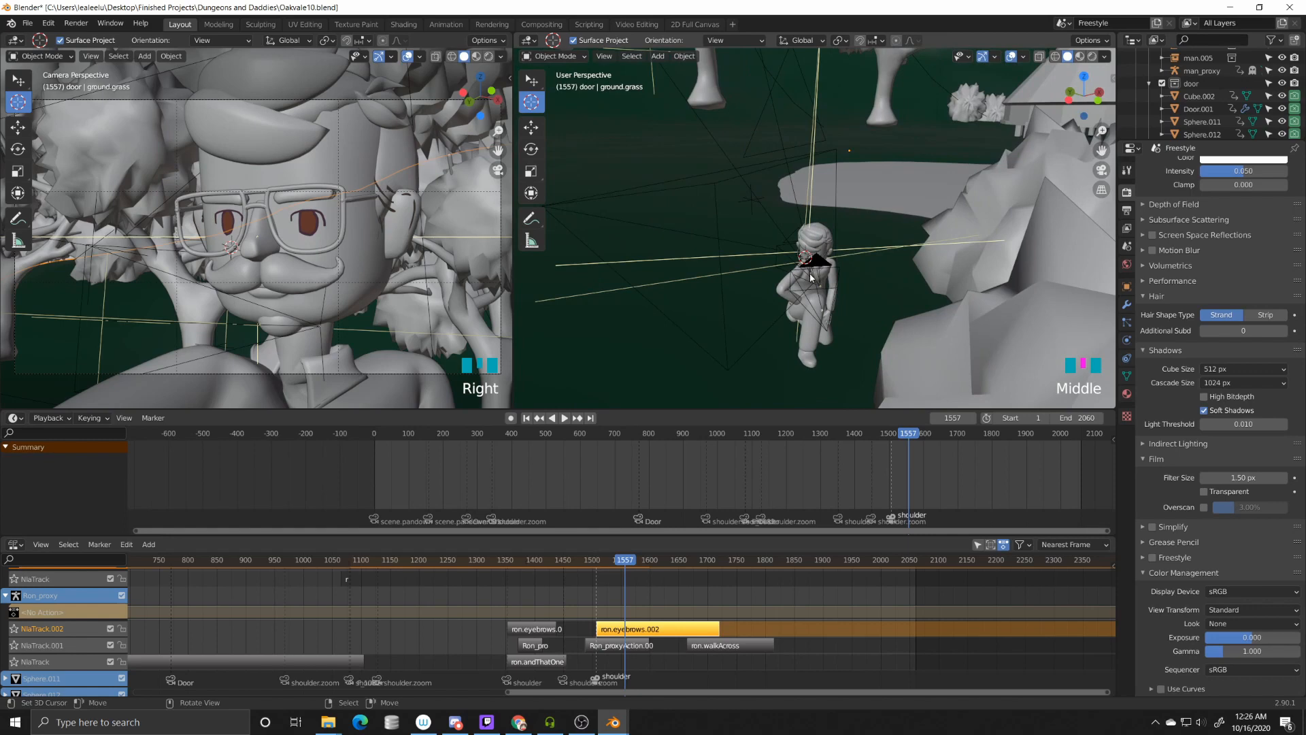
mouse_move(809, 280)
middle_mouse_down()
mouse_move(809, 294)
mouse_move(812, 282)
middle_mouse_up()
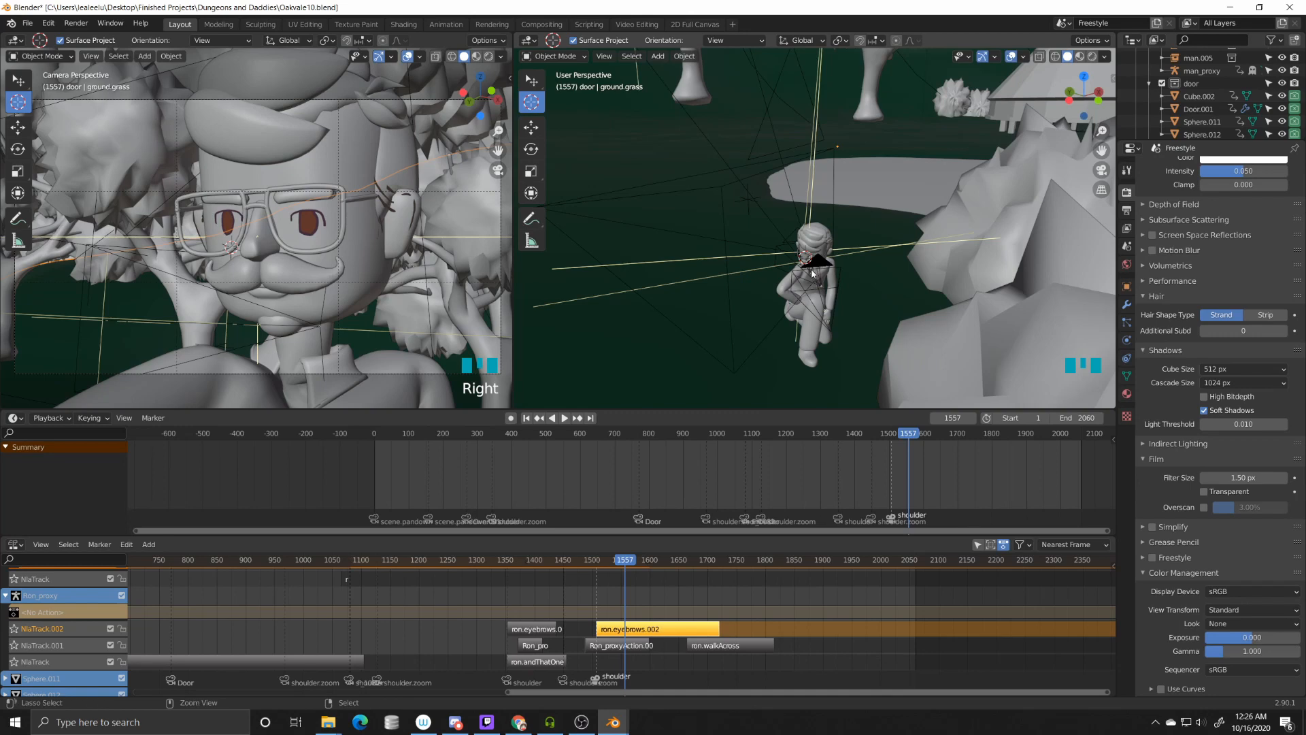
middle_click_drag(812, 272, 834, 250, "ctrl")
middle_click_drag(847, 172, 837, 223, "ctrl")
scroll(823, 228, "up", 1)
scroll(782, 251, "down", 20)
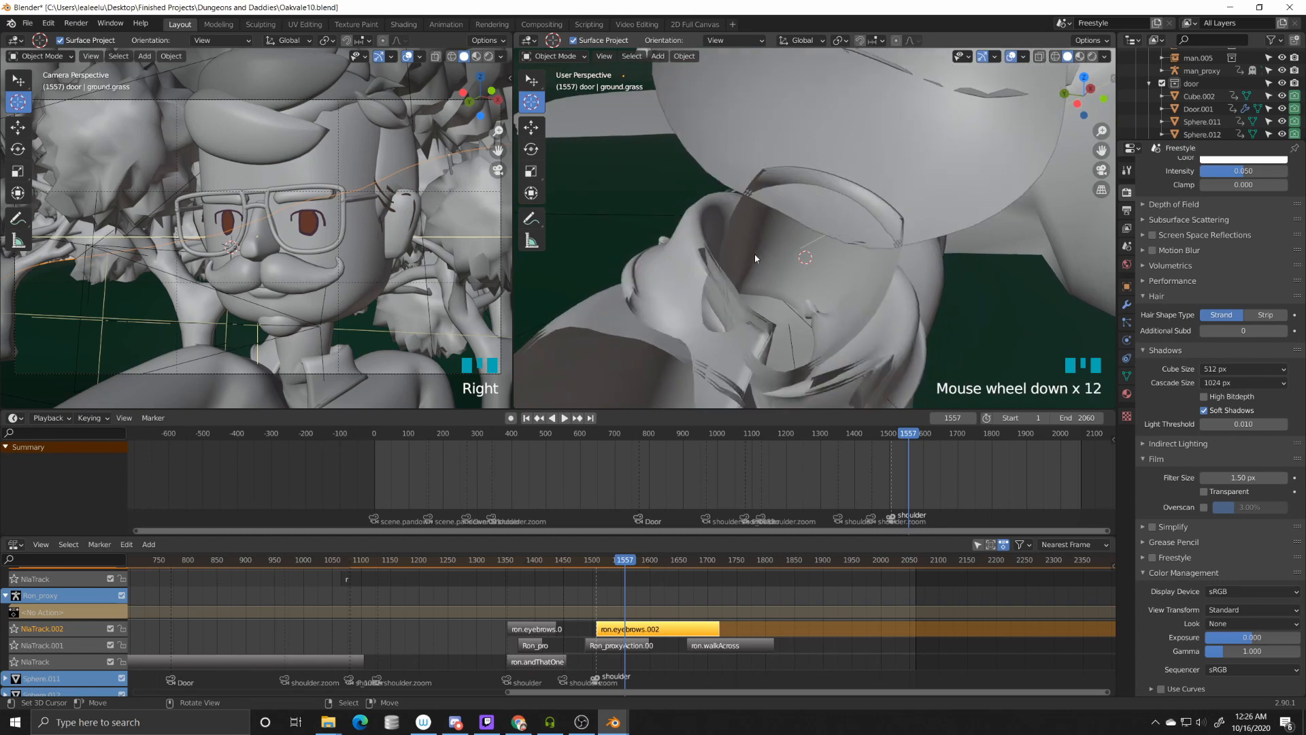
middle_click_drag(730, 277, 783, 262)
scroll(806, 277, "down", 4)
Step: Leave the camera view to look at the character and camera from outside, and return to the active camera's view
middle_click_drag(259, 204, 275, 200)
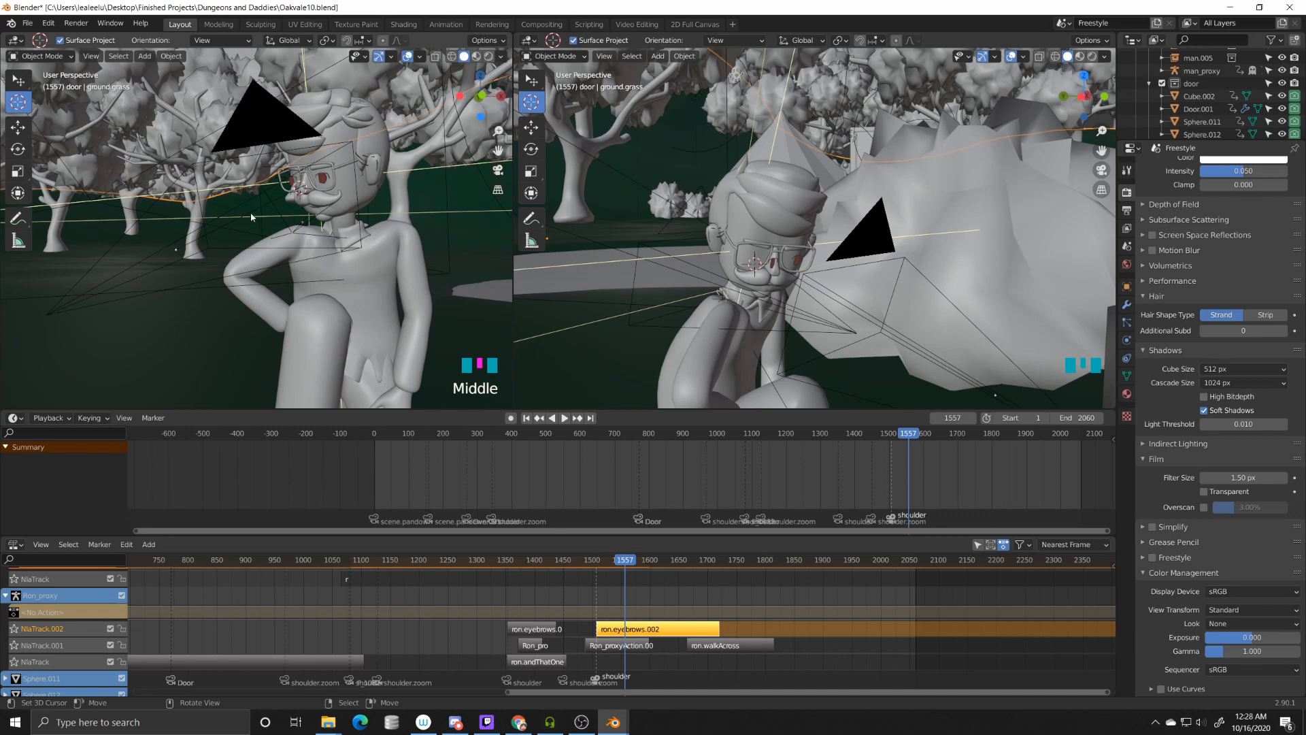
key("KP_0")
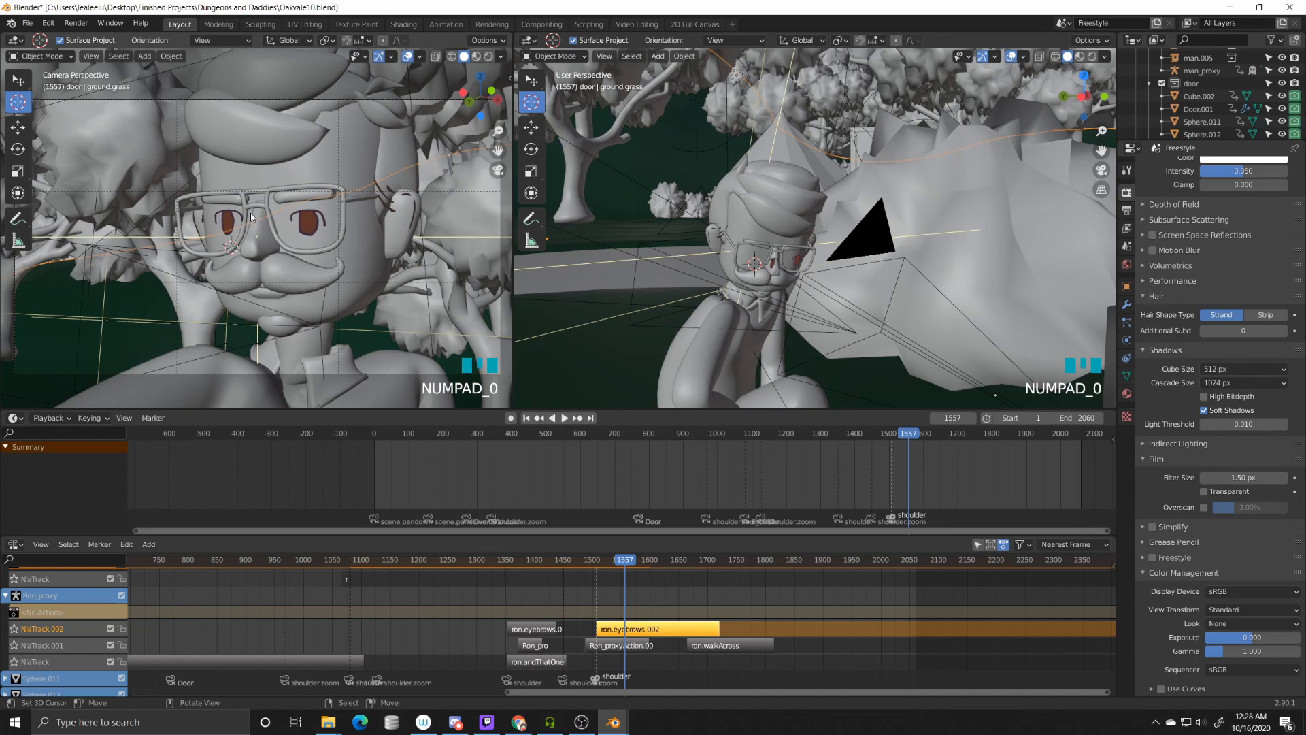
middle_click_drag(251, 212, 307, 229)
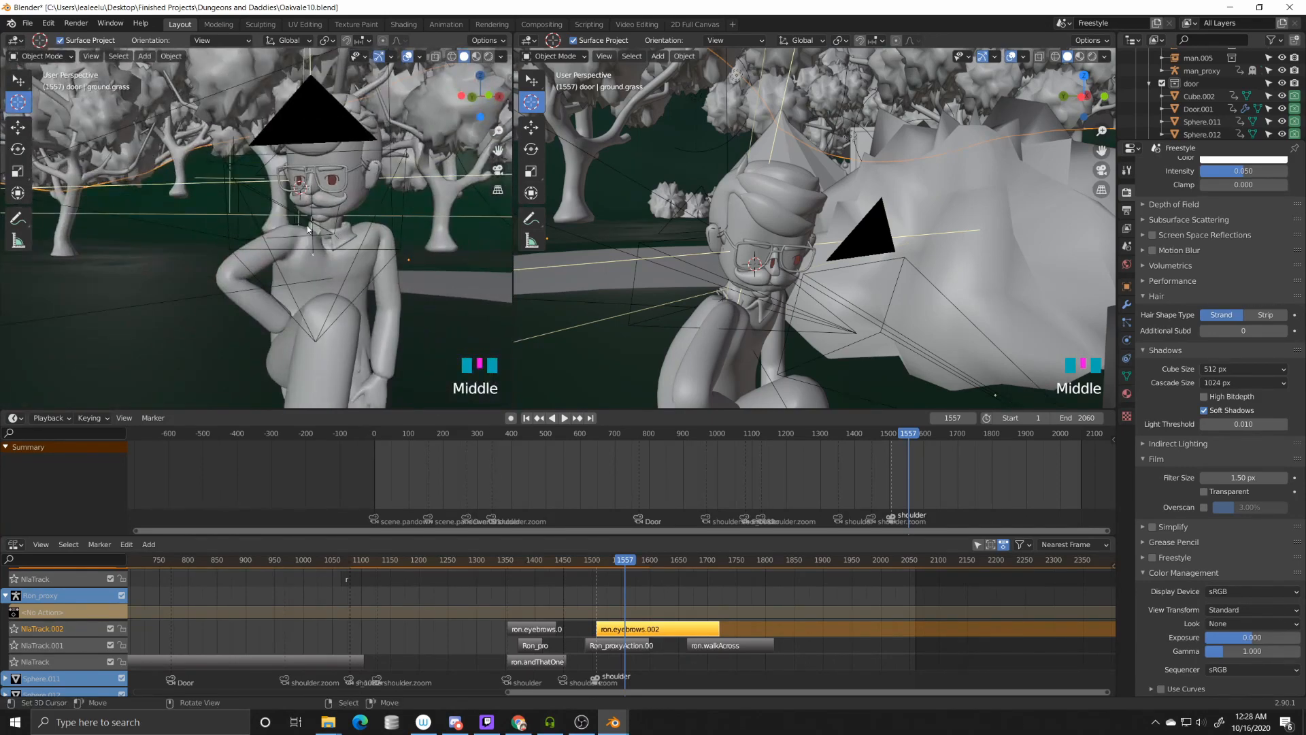
key("KP_0")
Step: Select the shoulder.zoom.001 camera beside the character's shoulder
middle_click_drag(843, 293, 759, 270)
right_click(909, 279)
right_click(798, 234)
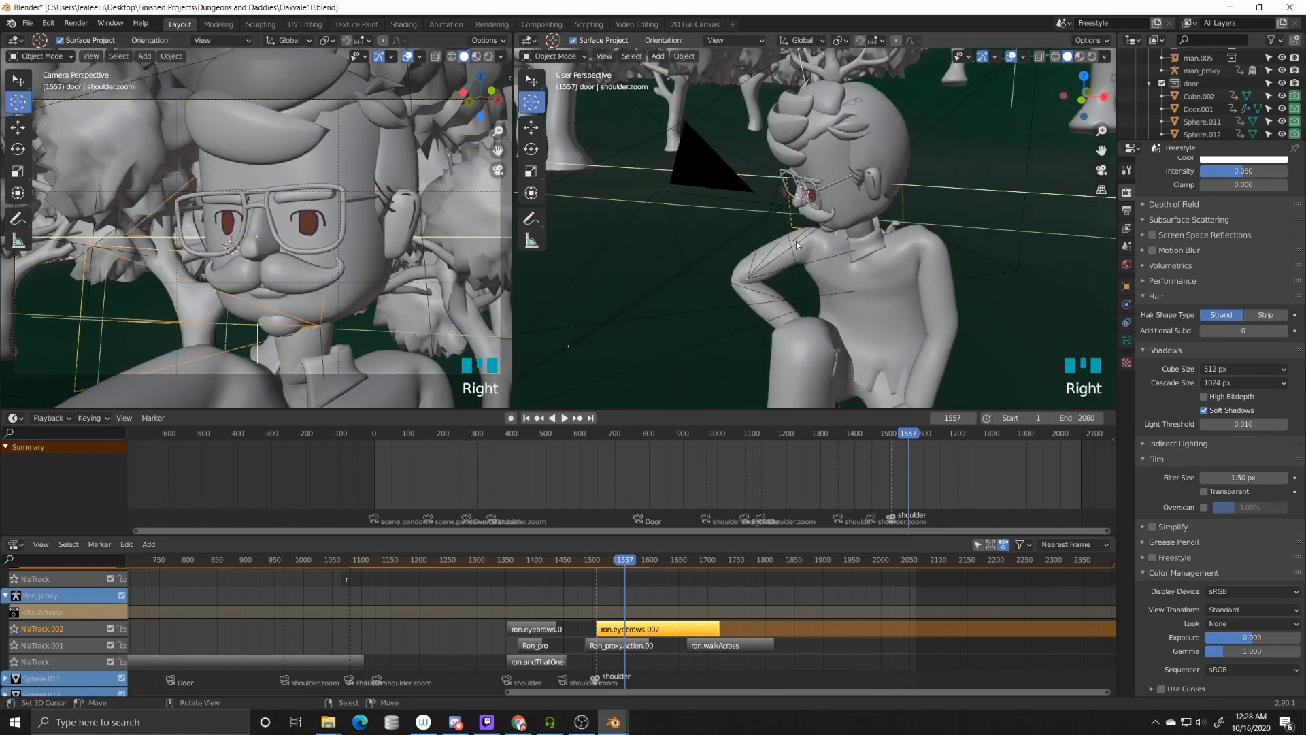
right_click(797, 242)
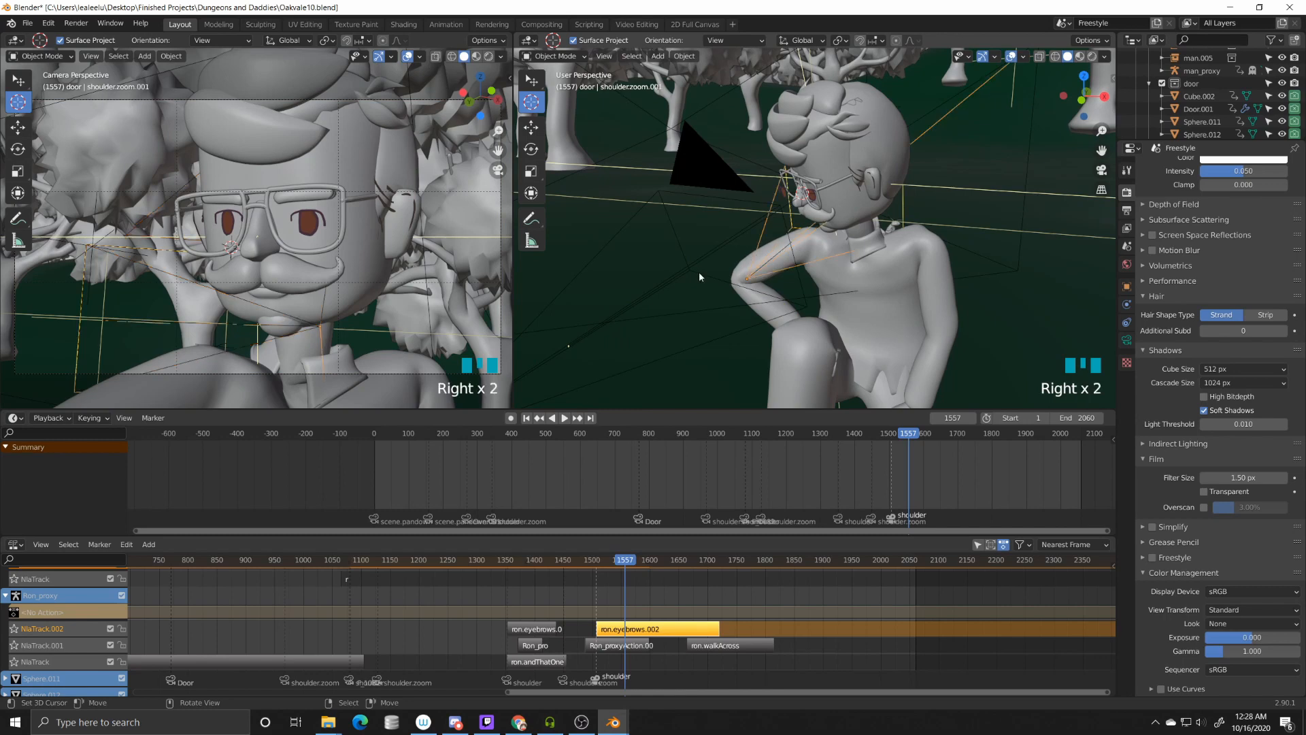
middle_click_drag(720, 259, 811, 238)
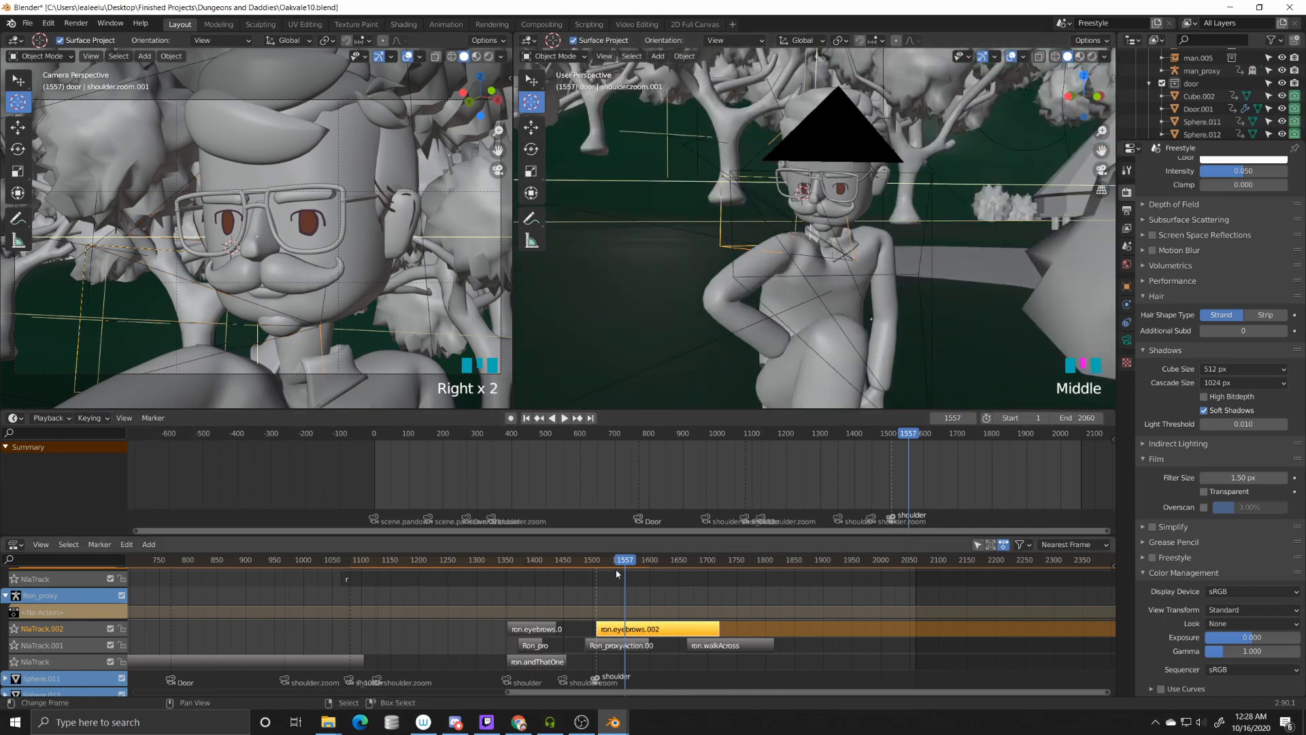
Step: Scrub the animation to frames 916, 1084 and 978 to compare the door, face and shoulder camera shots
scroll(366, 575, "down", 1)
left_click(282, 566)
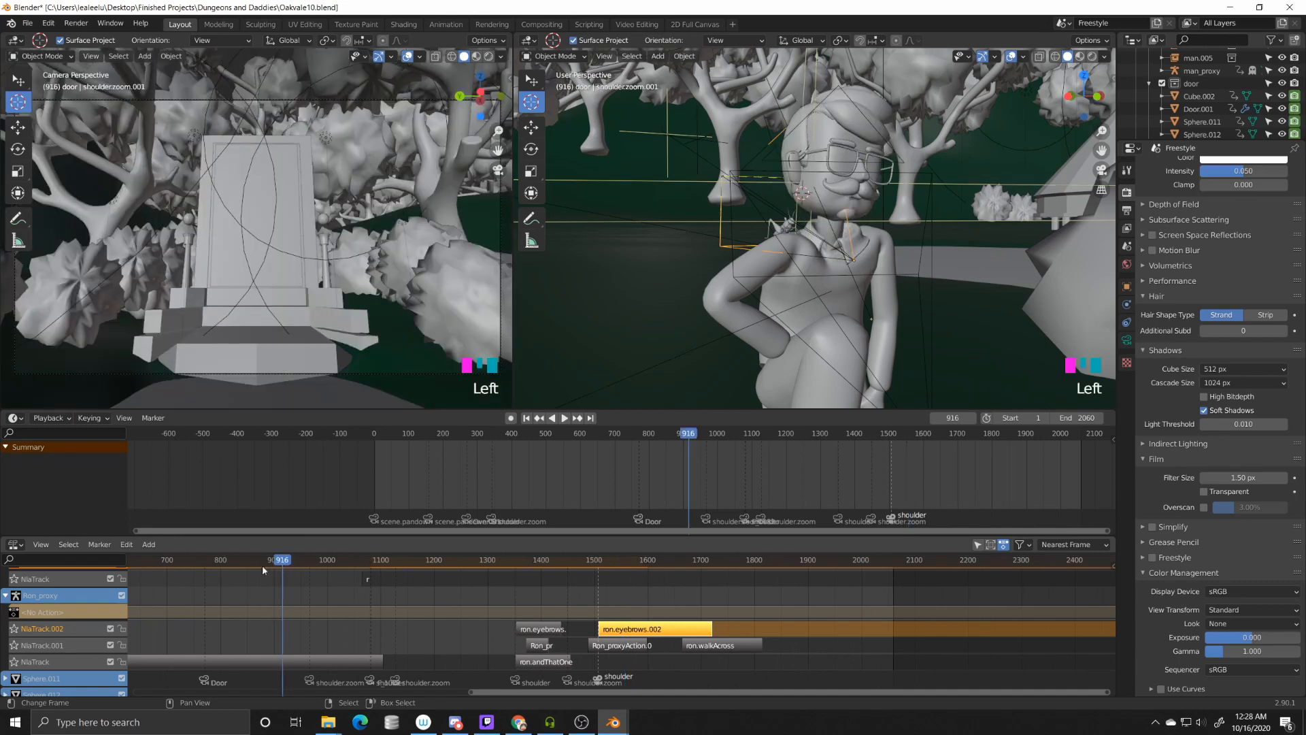
middle_click_drag(263, 564, 728, 692)
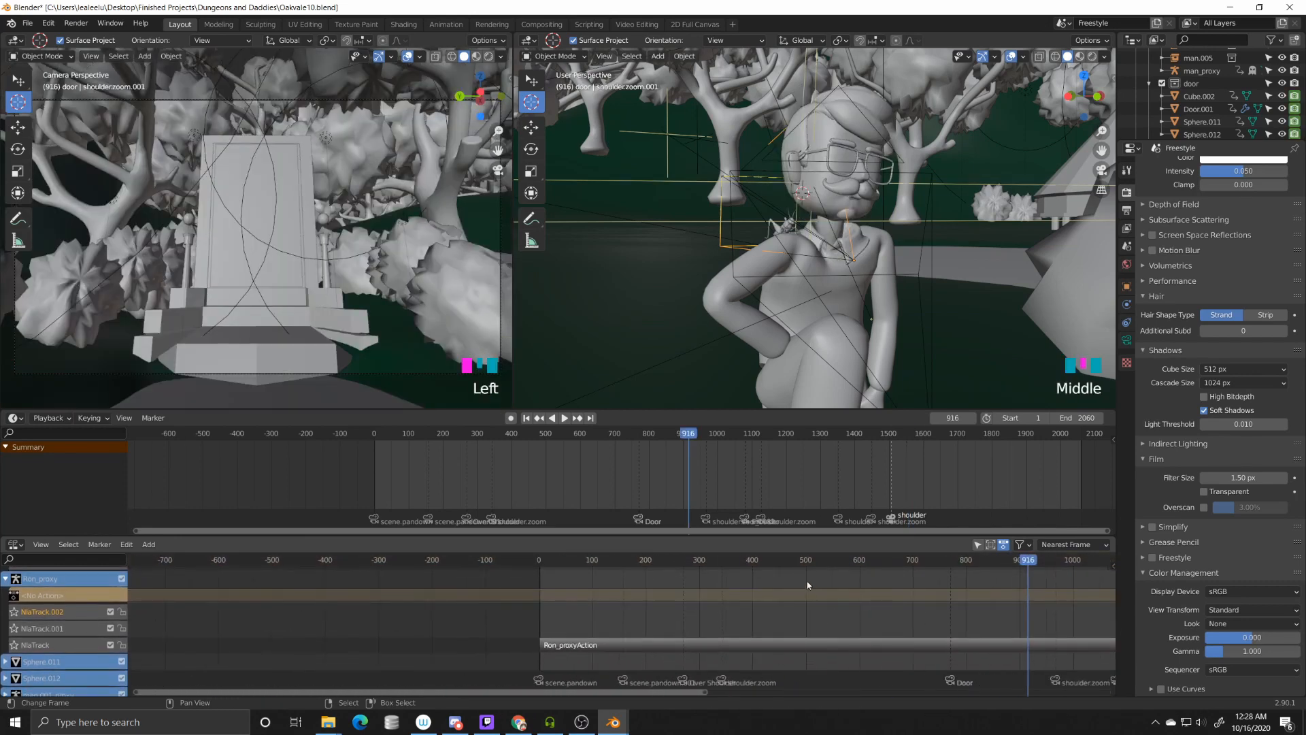
middle_click_drag(935, 579, 528, 598)
middle_click_drag(787, 569, 749, 570)
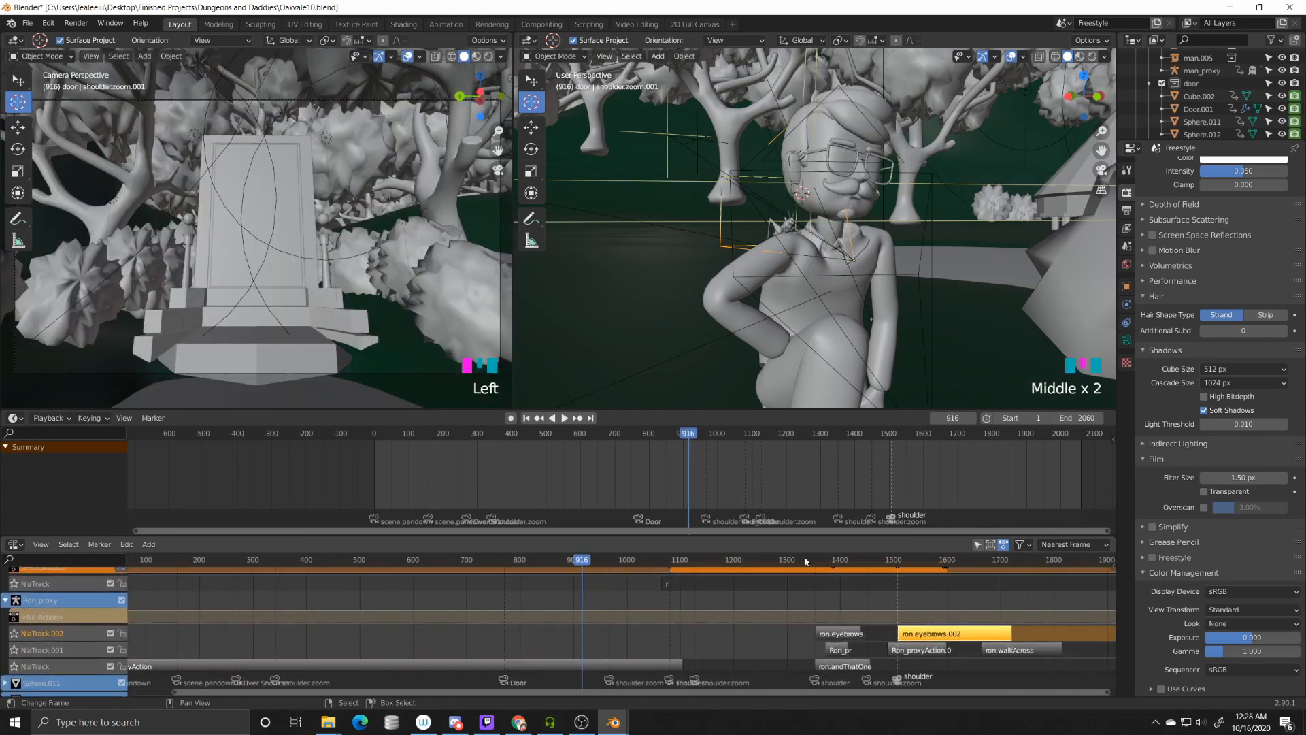
left_click(677, 562)
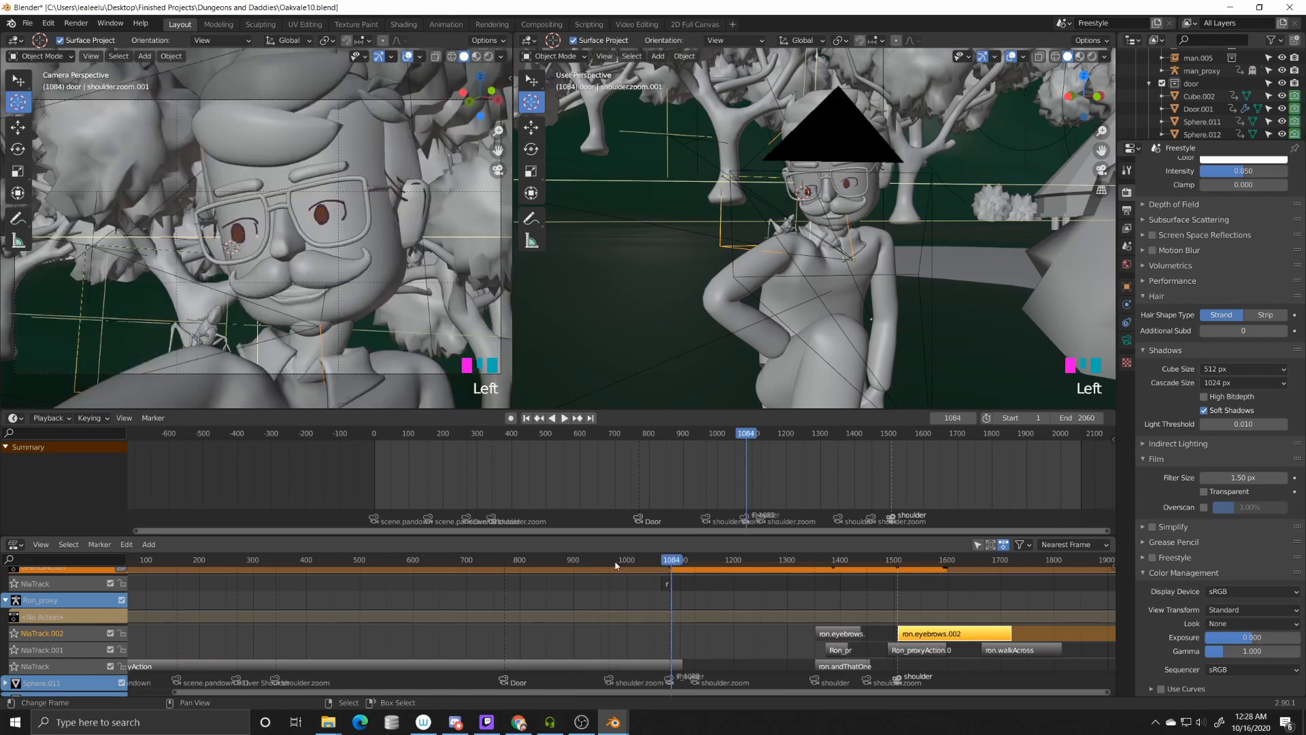
left_click(615, 562)
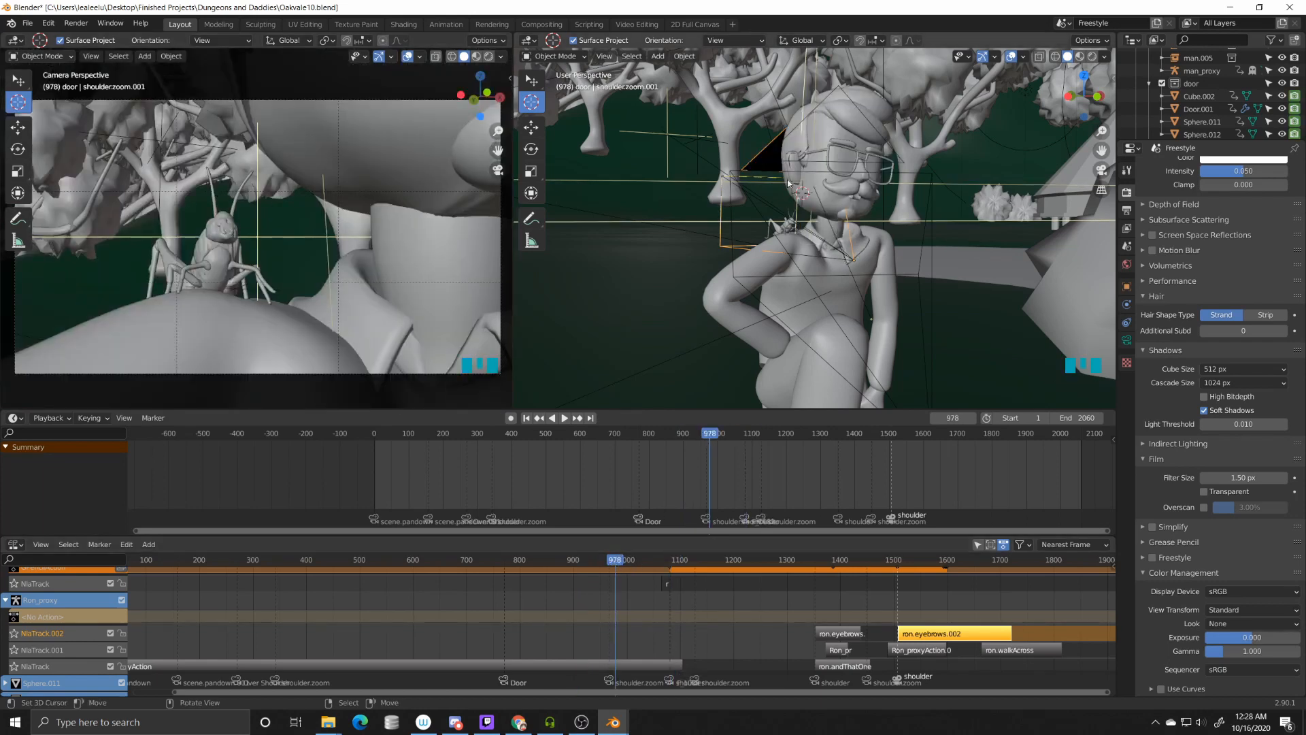
Step: Check the camera shots at frames 1057 and 1128, and scrub forward to frame 1374
left_click(657, 562)
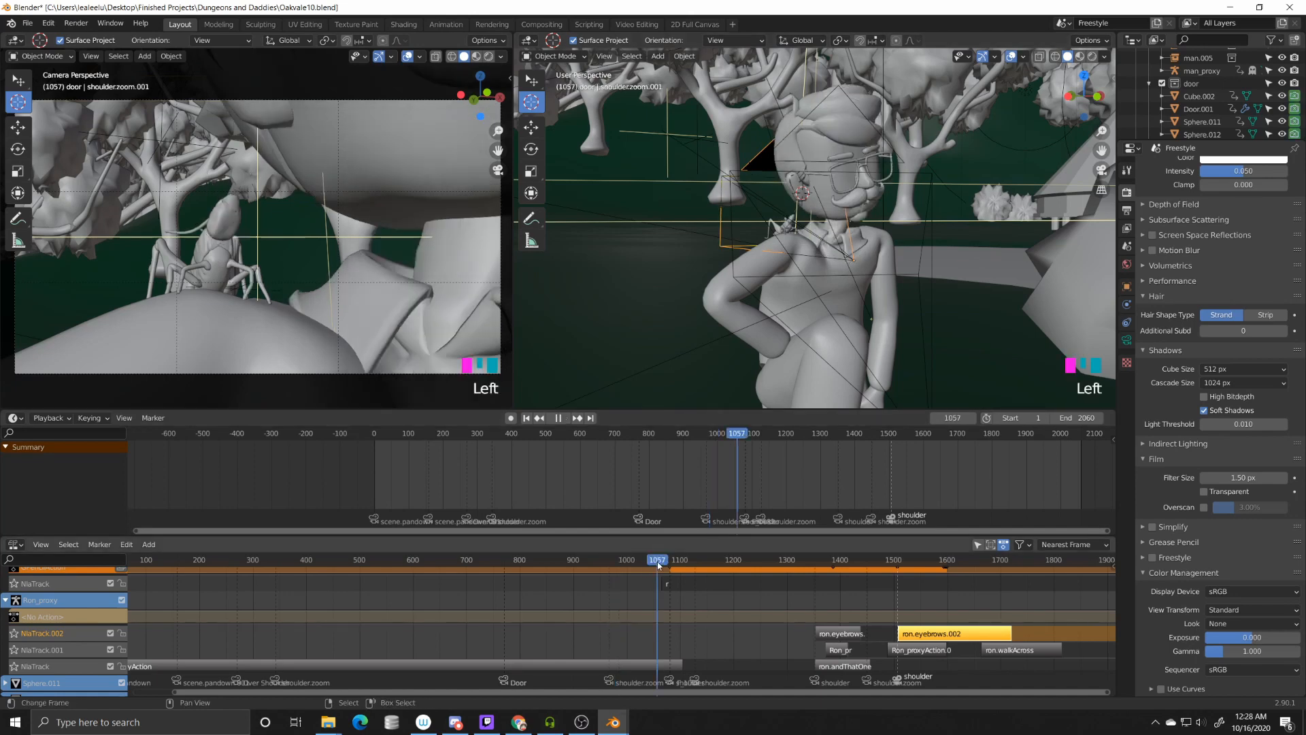
left_click(695, 562)
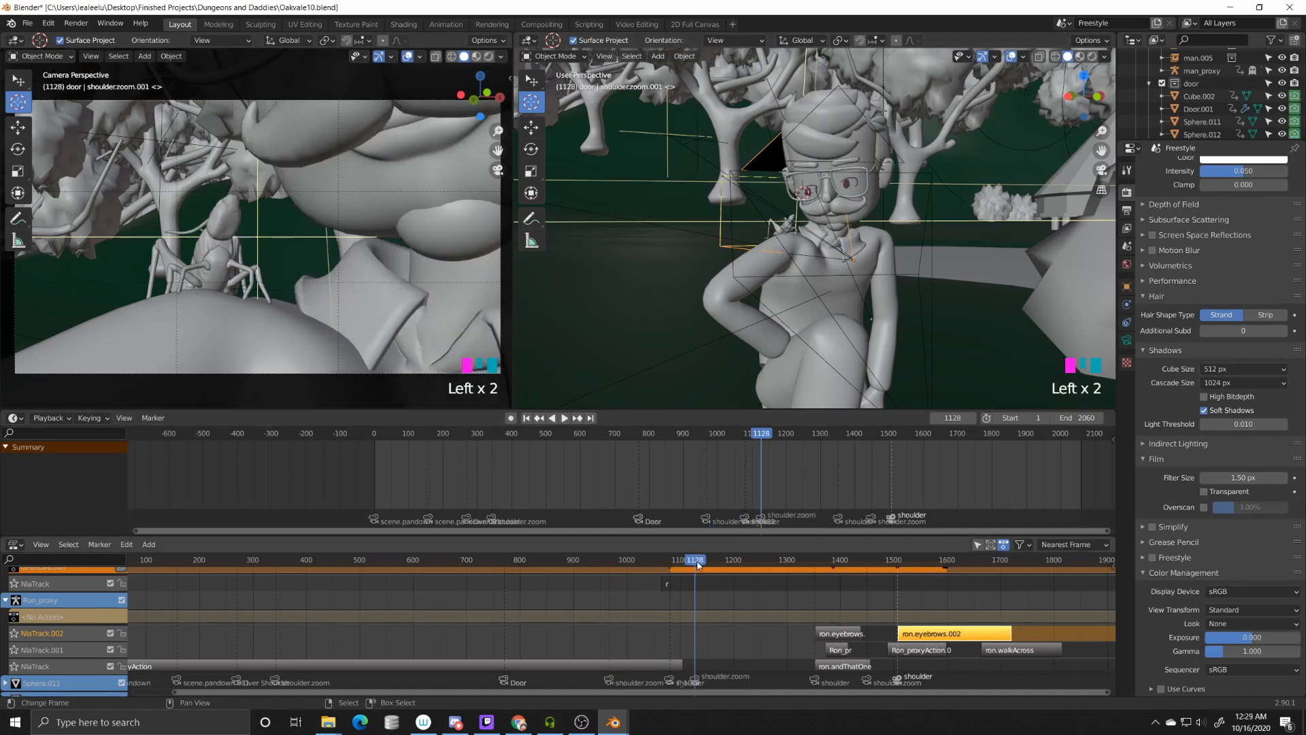
left_click(747, 562)
left_click(806, 562)
left_click(826, 561)
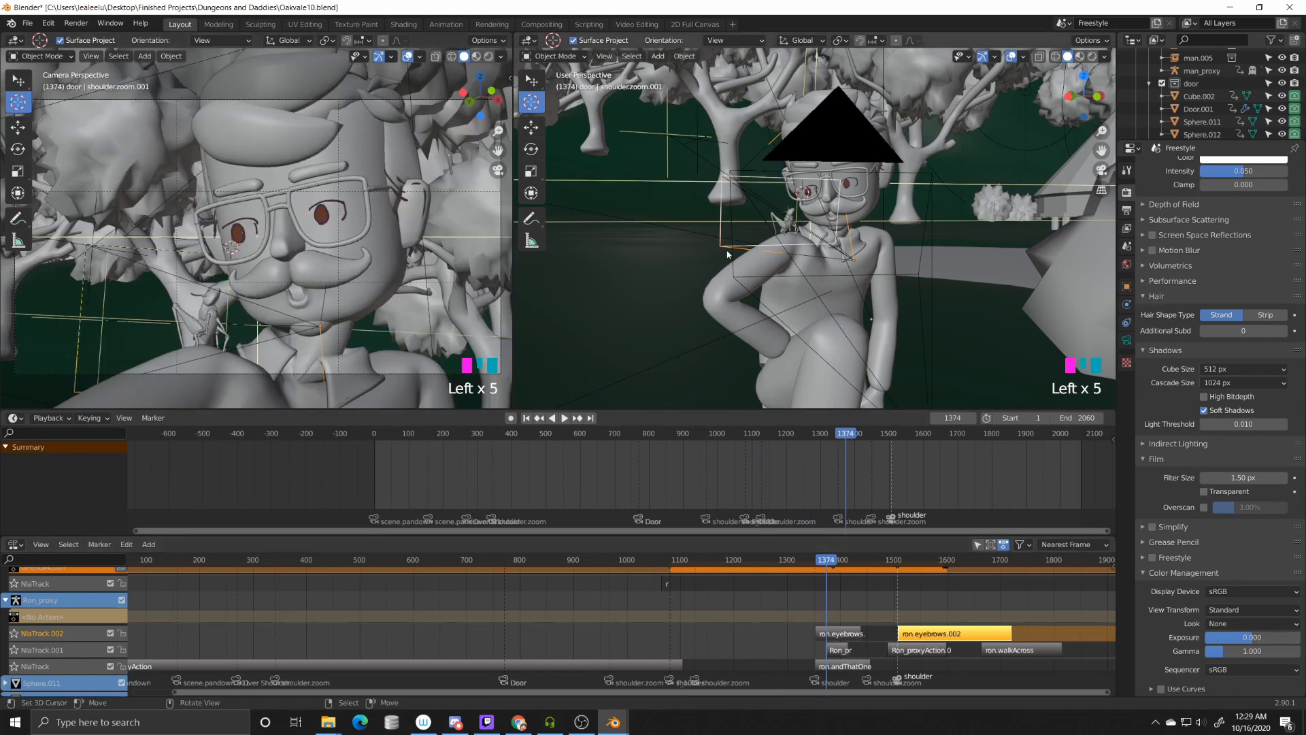
Step: Play the animation, pause it at frame 348, and inspect the camera markers from scene.pandown to Door
key("shift+space")
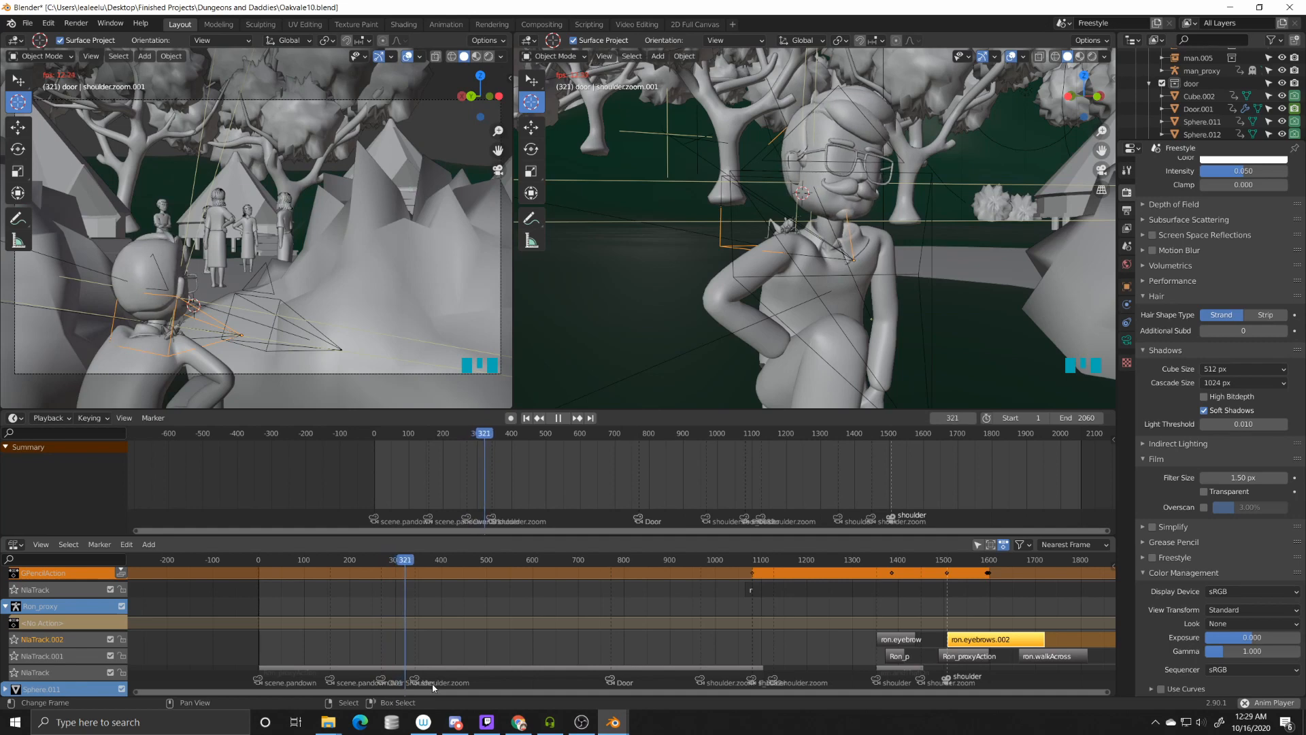
key("shift+space")
scroll(340, 680, "up", 10)
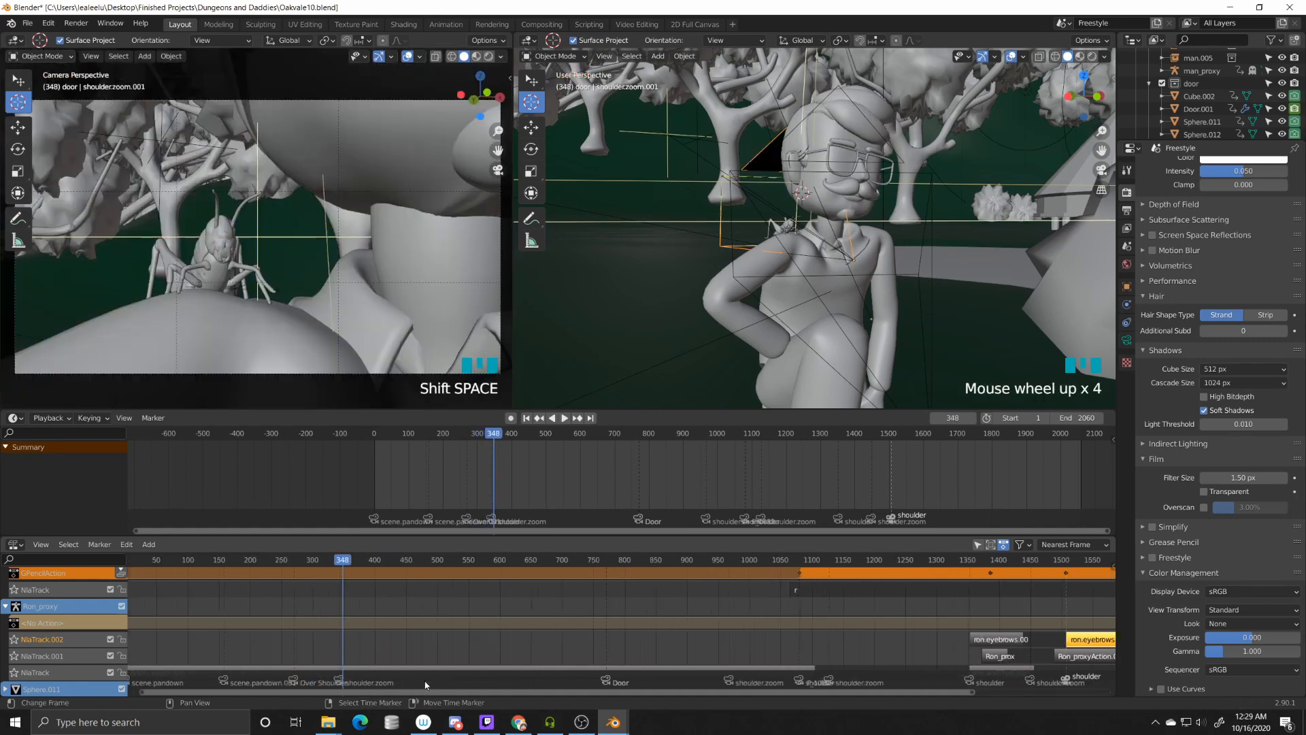
middle_click_drag(337, 675, 726, 643)
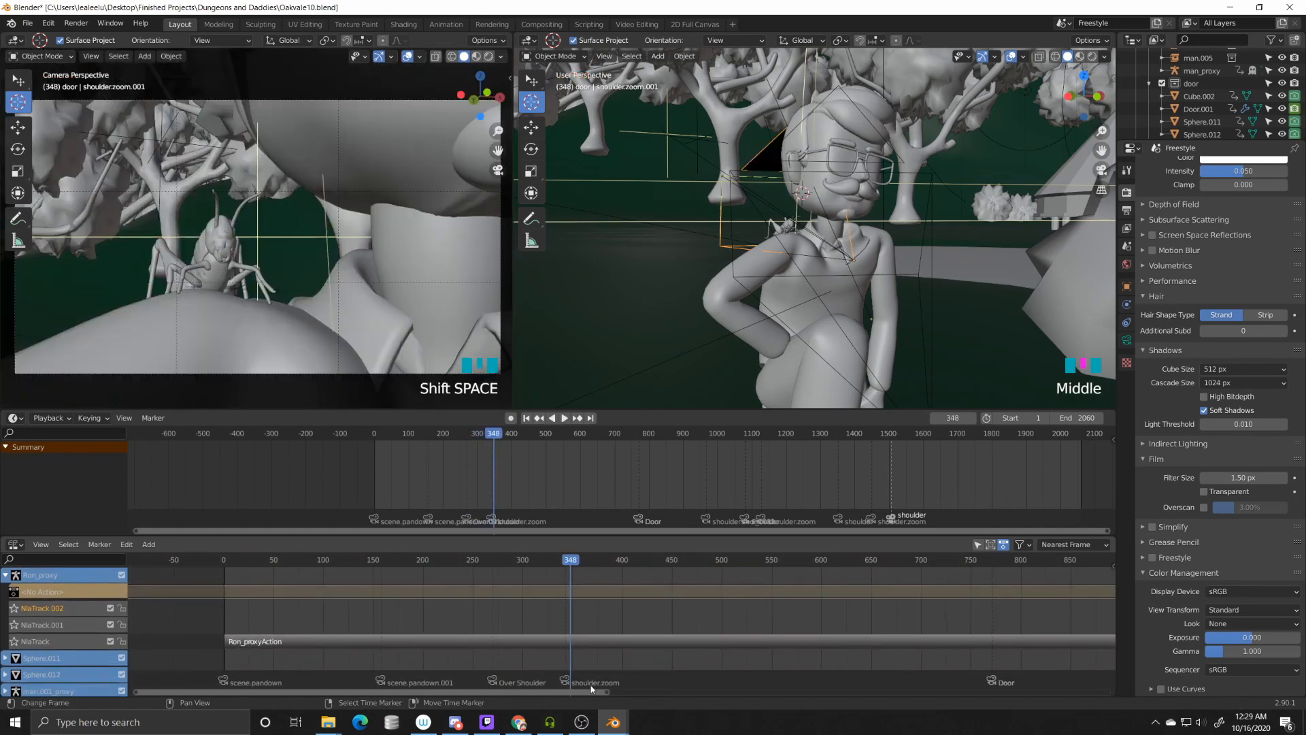
scroll(591, 688, "up", 2)
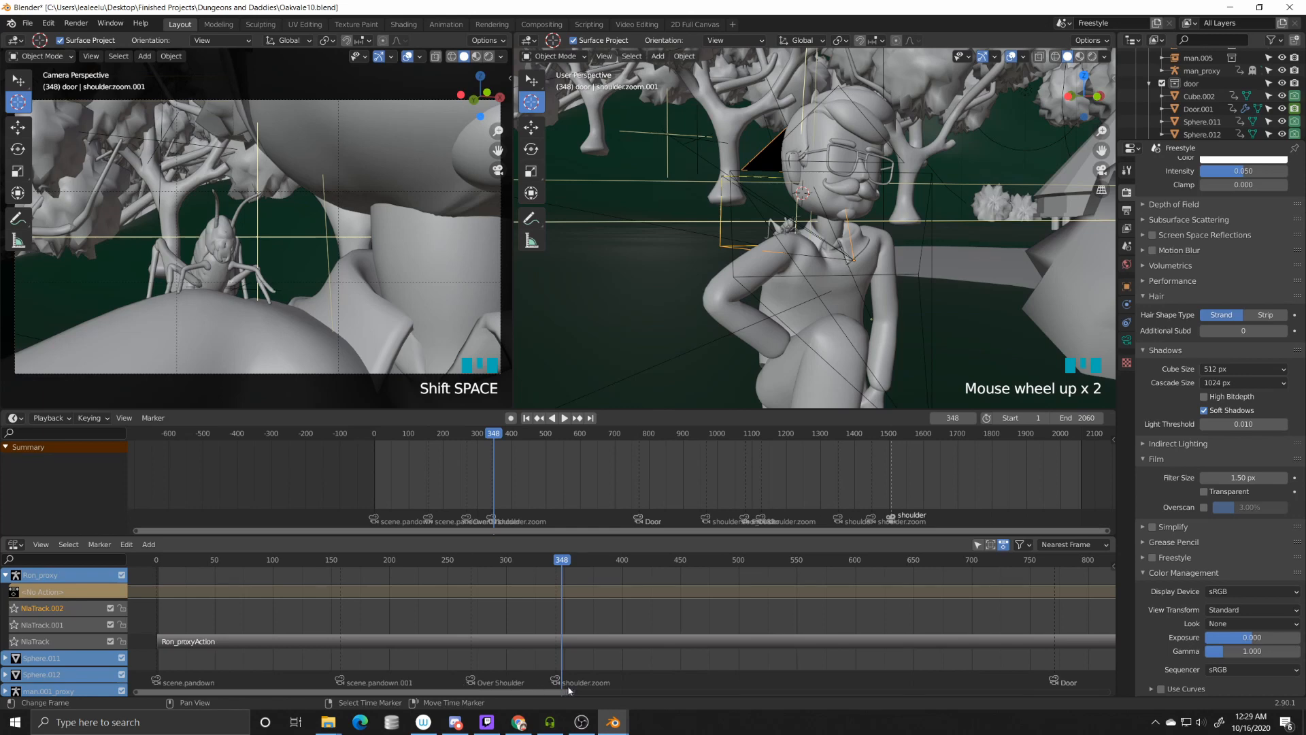
middle_click_drag(678, 686, 575, 673)
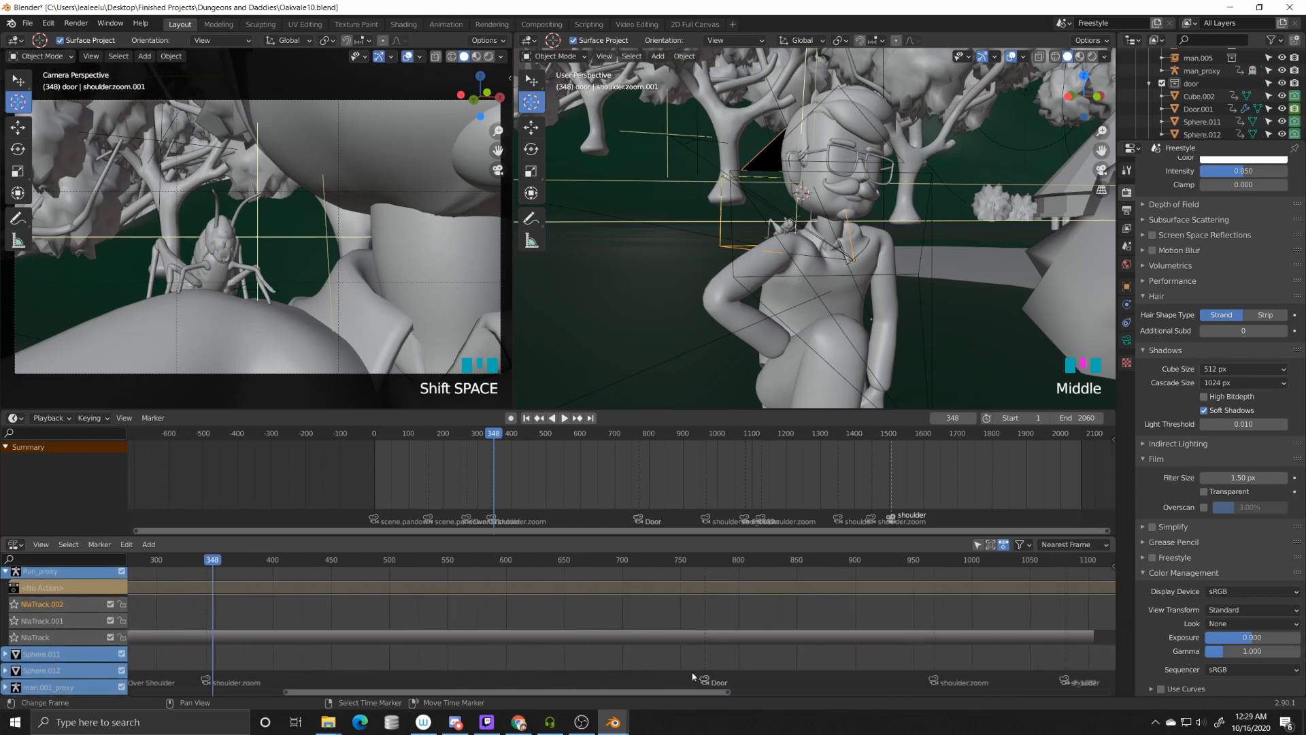
Step: Examine Ron's NLA strips and the camera markers along the timeline, and move the playhead to frame 1024
middle_click_drag(693, 676, 599, 674)
middle_click_drag(684, 681, 456, 691)
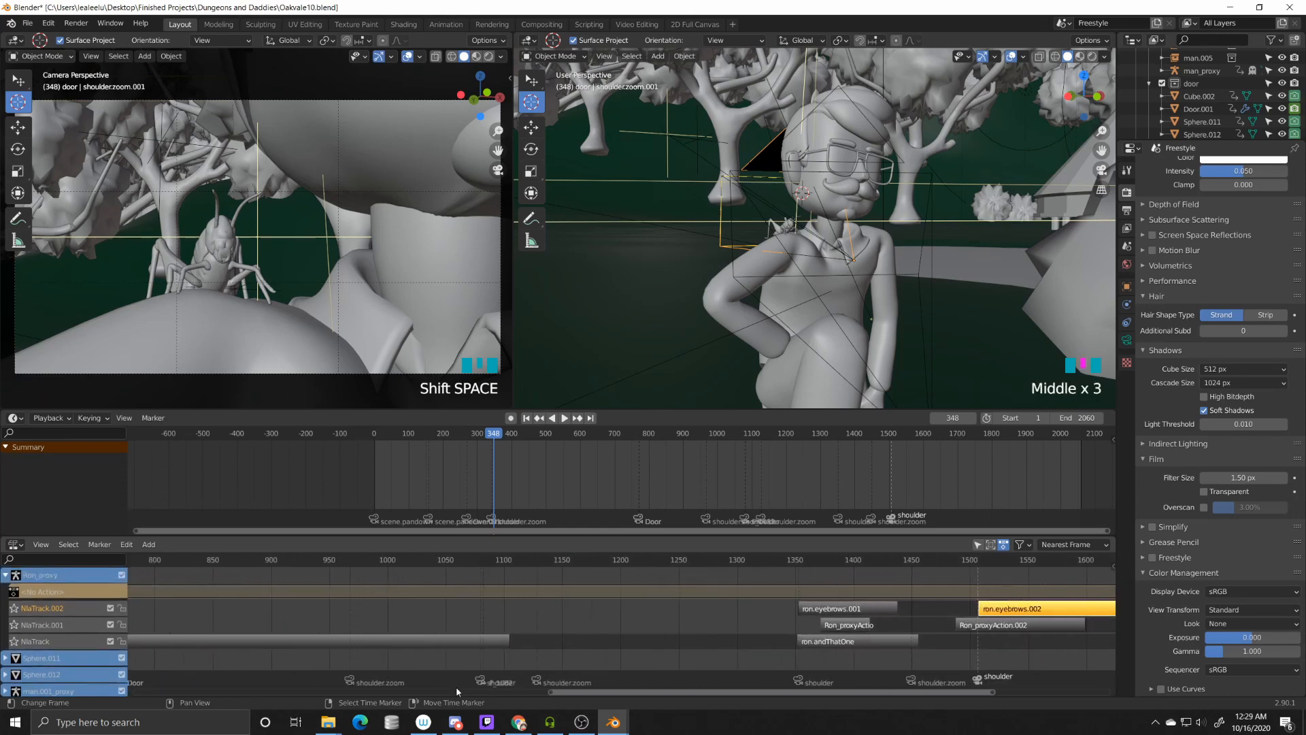
middle_click_drag(276, 659, 438, 640)
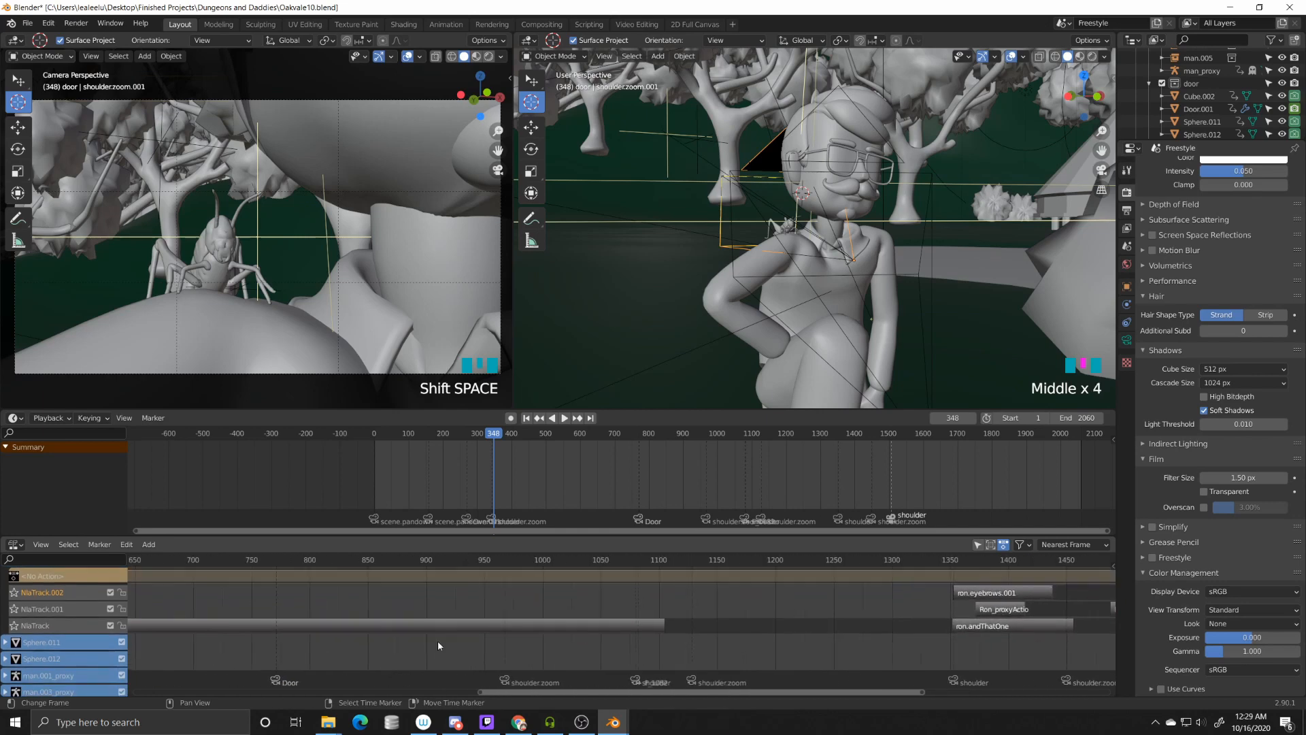
left_click(350, 563)
left_click(569, 566)
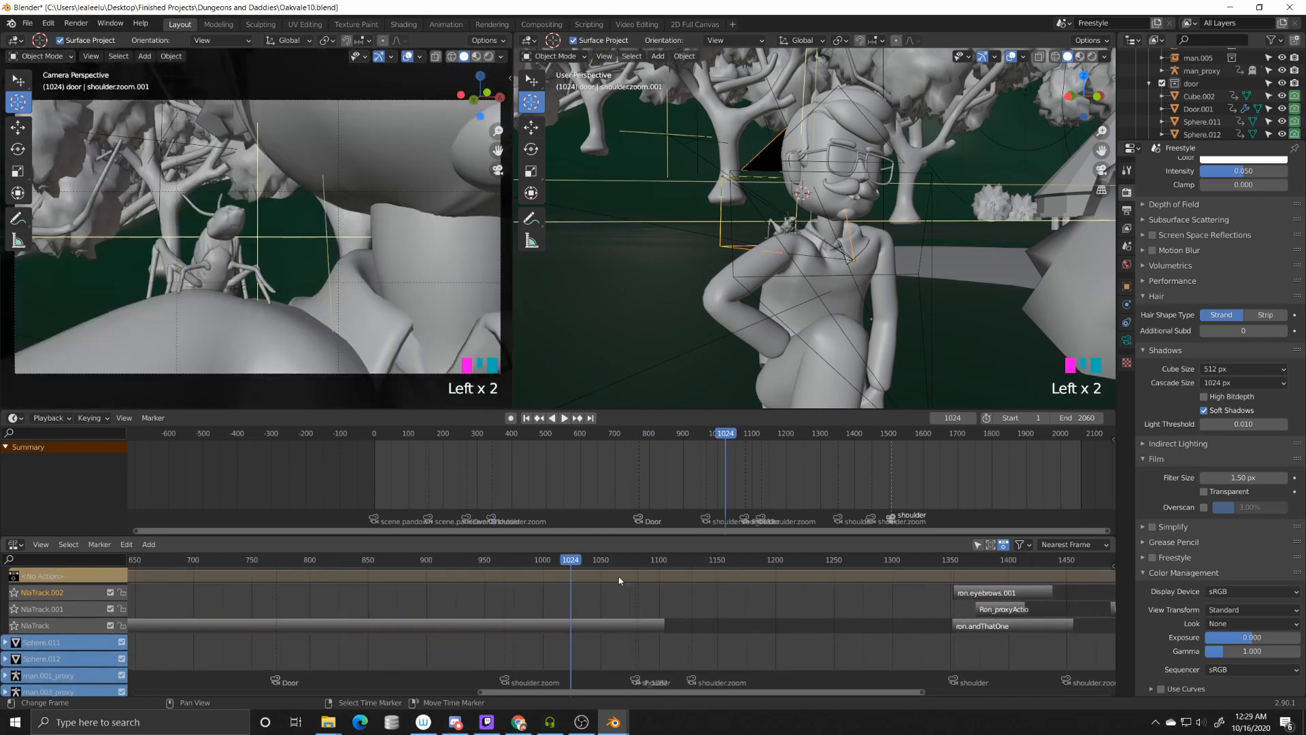
Step: Review the full span of NLA strips and camera markers, and set the current frame to 427
middle_click_drag(687, 582, 399, 579)
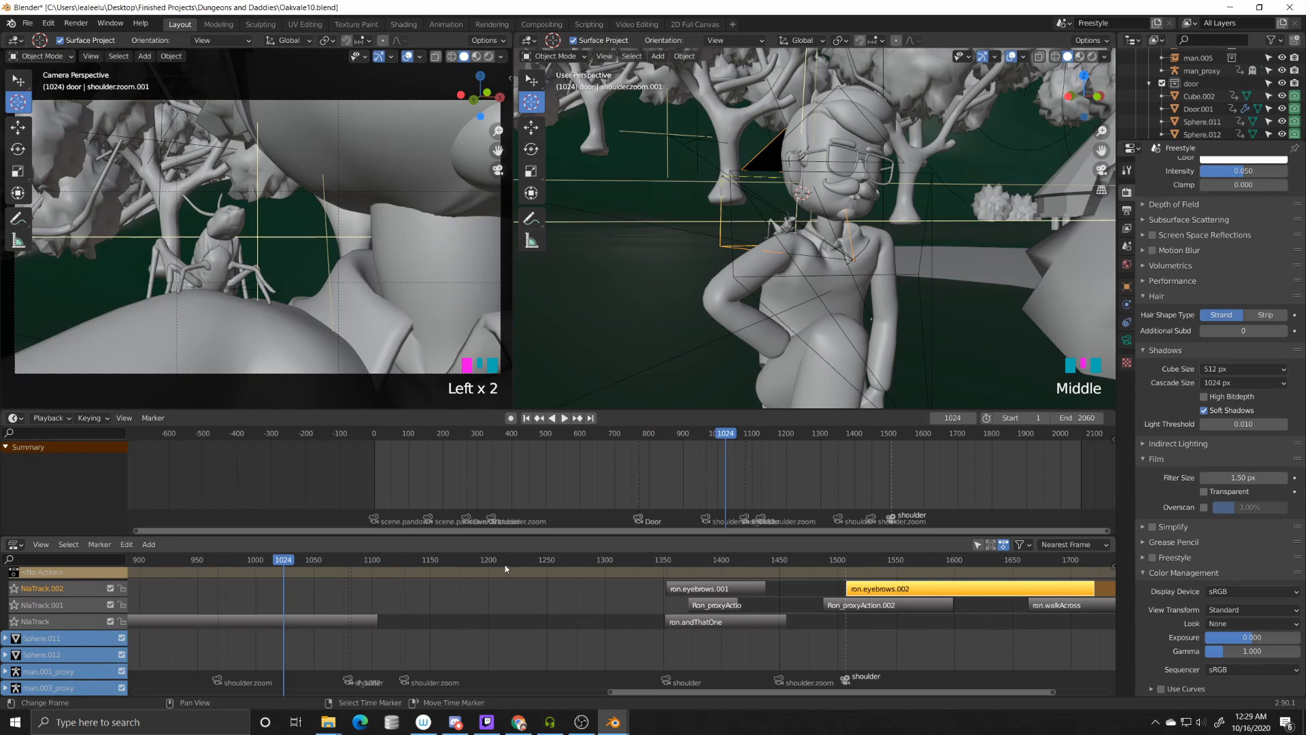
mouse_move(768, 638)
middle_mouse_down()
mouse_move(588, 638)
mouse_move(836, 638)
mouse_move(588, 633)
mouse_move(764, 639)
middle_mouse_up()
middle_click_drag(416, 625, 927, 624)
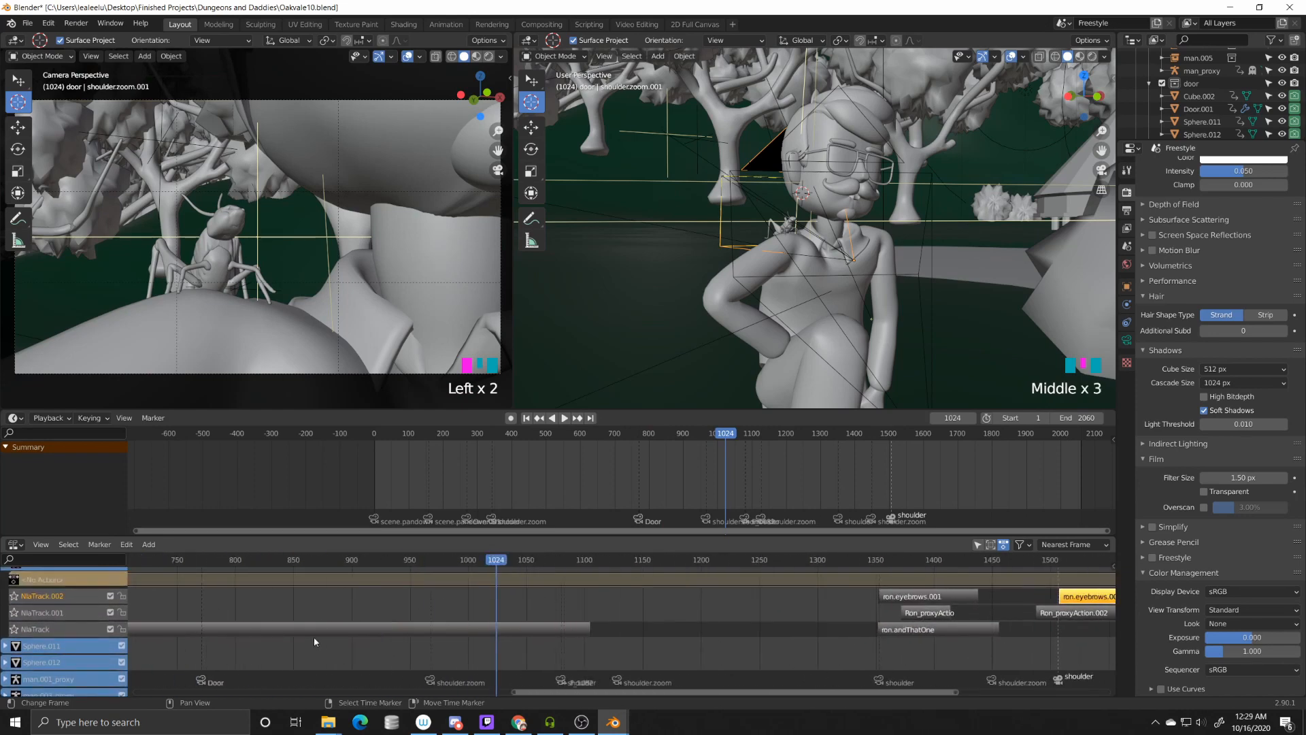
middle_click_drag(335, 622, 633, 621)
scroll(597, 622, "down", 5)
scroll(597, 622, "down", 2)
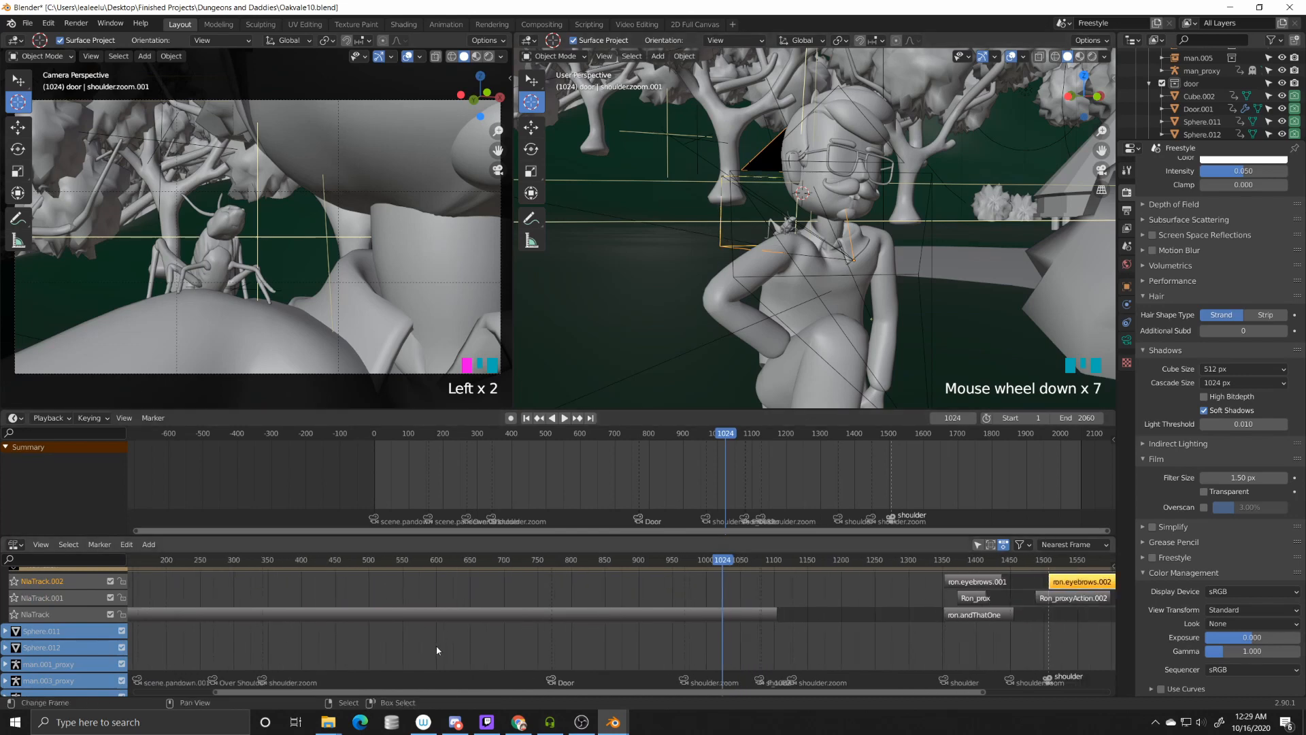
middle_click_drag(318, 621, 447, 605)
left_click(448, 566)
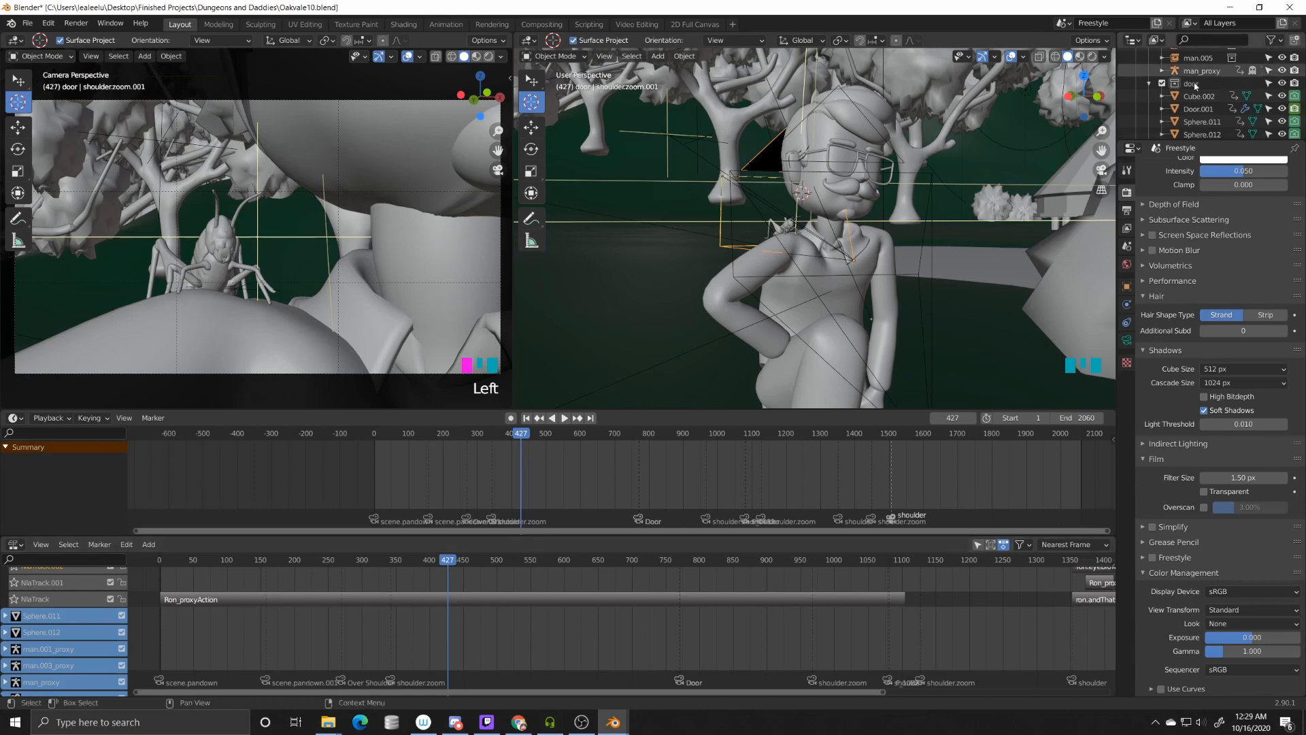
Step: Enlarge the Outliner area in both width and height to show more of the scene's object list
left_click(1116, 140)
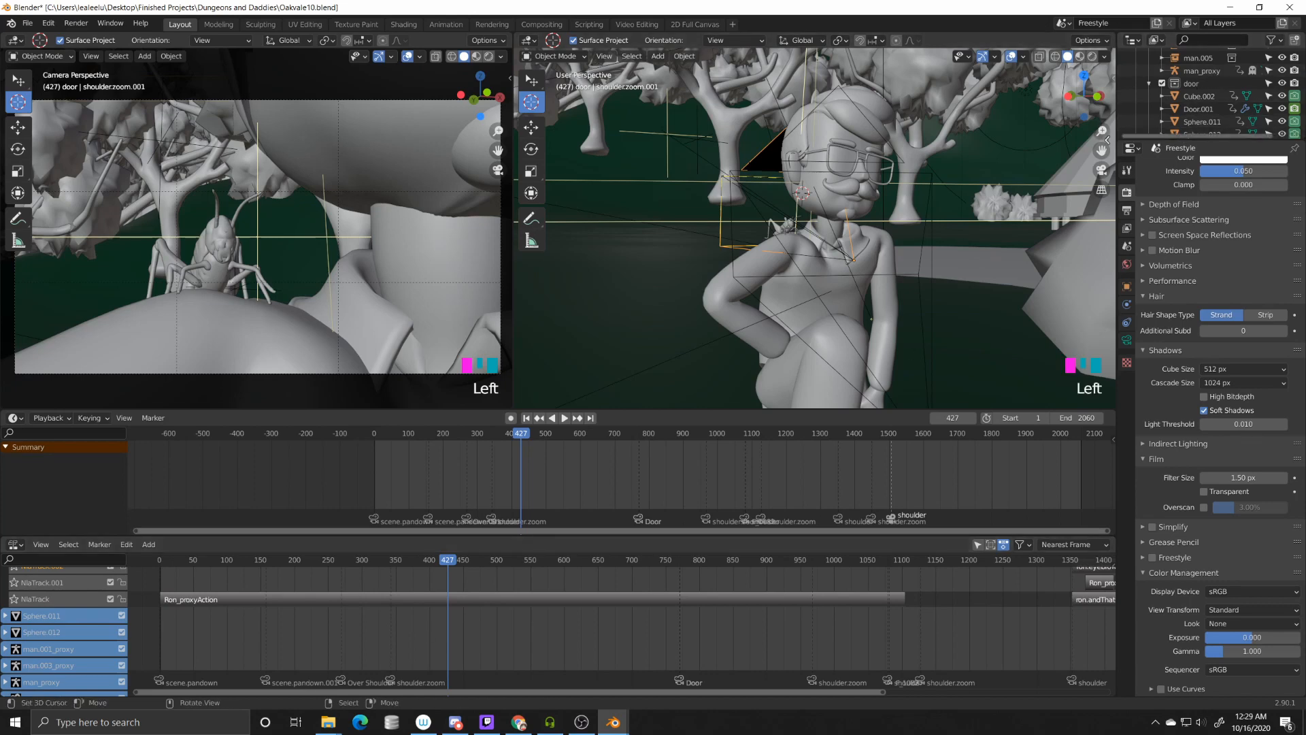
left_click(1115, 140)
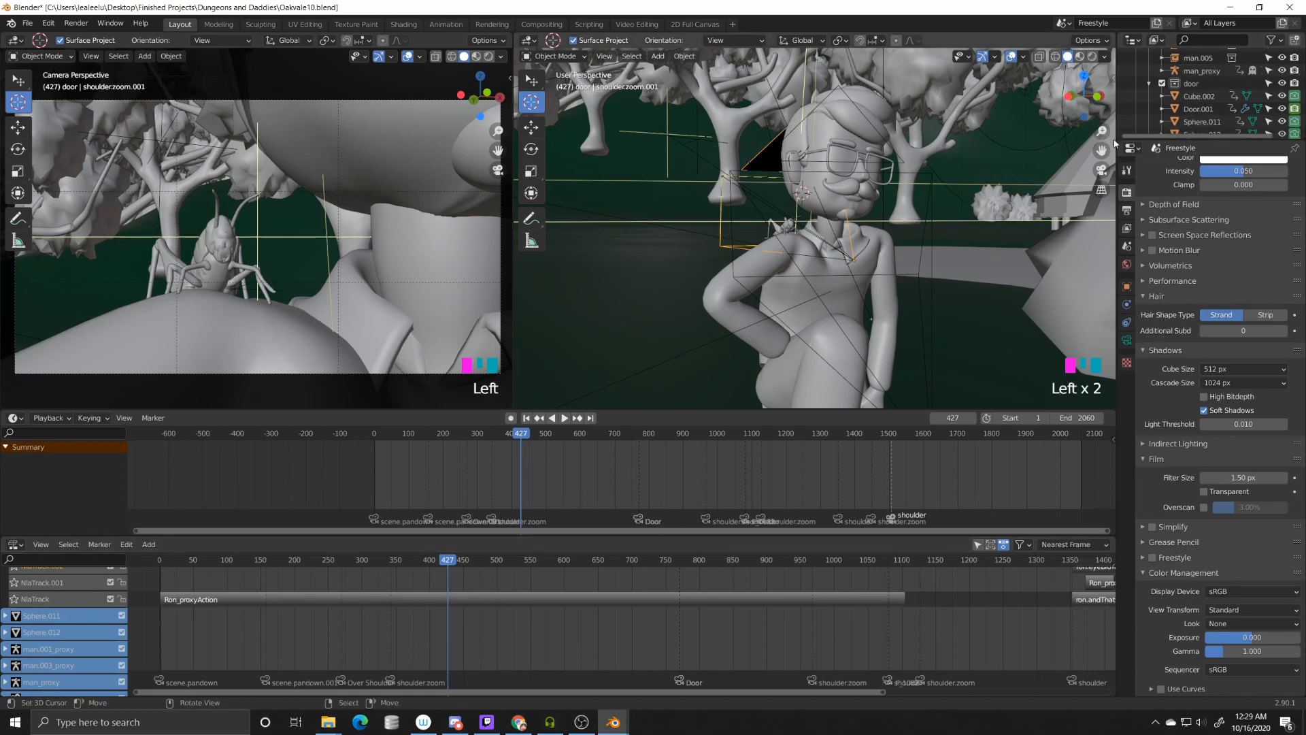
left_click_drag(1116, 140, 992, 159)
left_click_drag(1075, 142, 1078, 437)
Step: Collapse the Setting collection and expand the main Collection to list the scene's cameras
scroll(1078, 232, "up", 11)
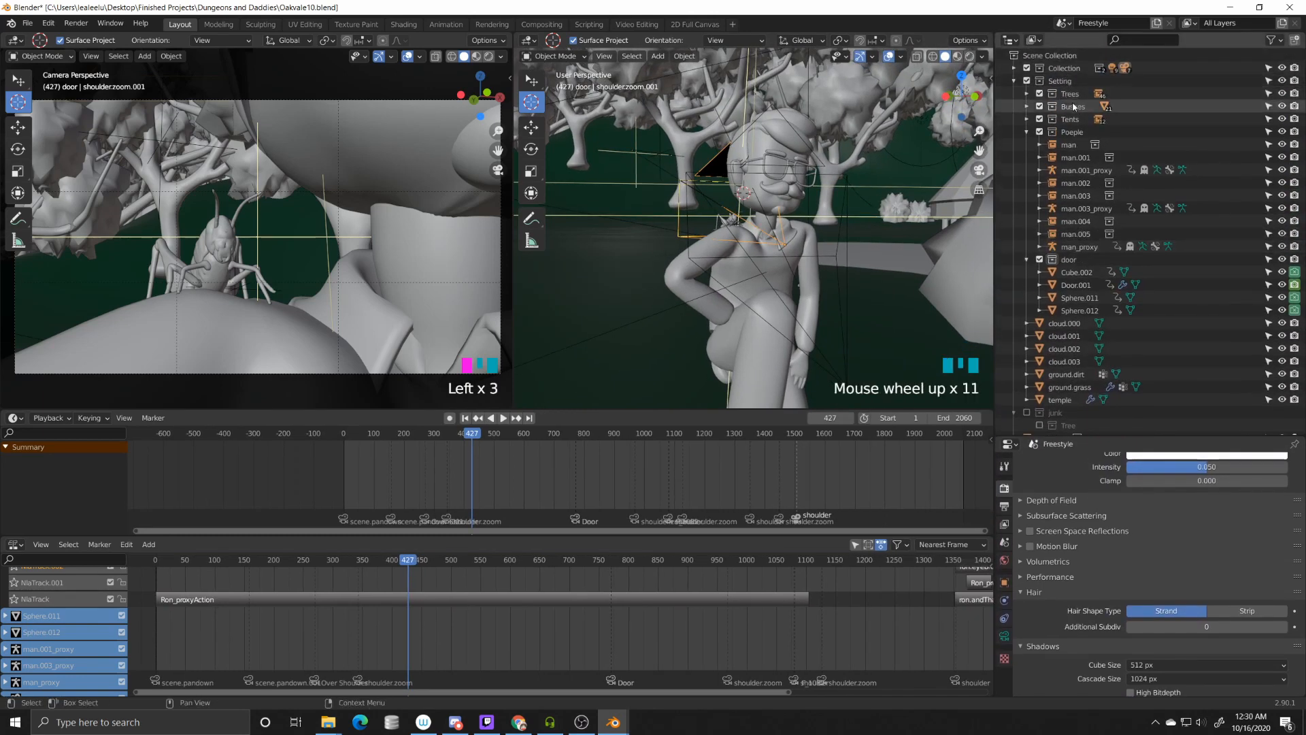
left_click(1015, 81)
left_click(1014, 68)
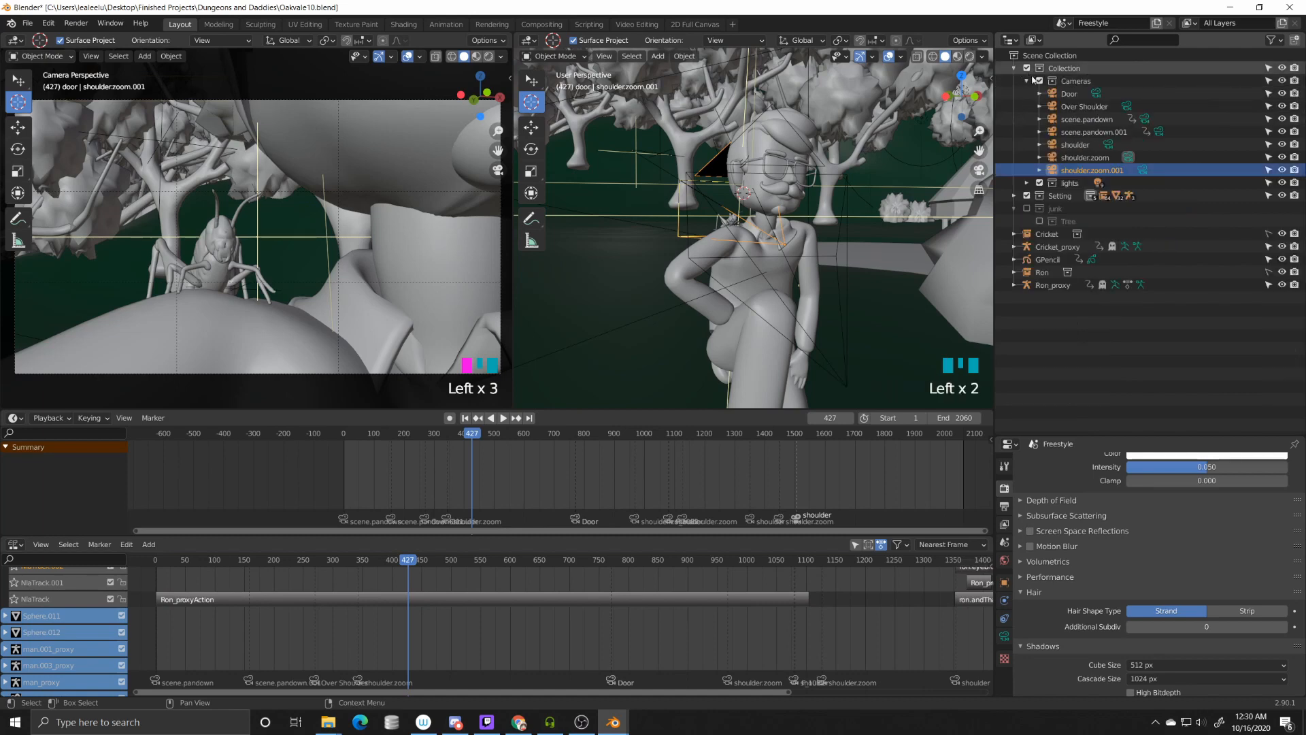
Step: Select the scene.pandown.001 camera in the Outliner and set it as the scene's active camera
left_click(1082, 133)
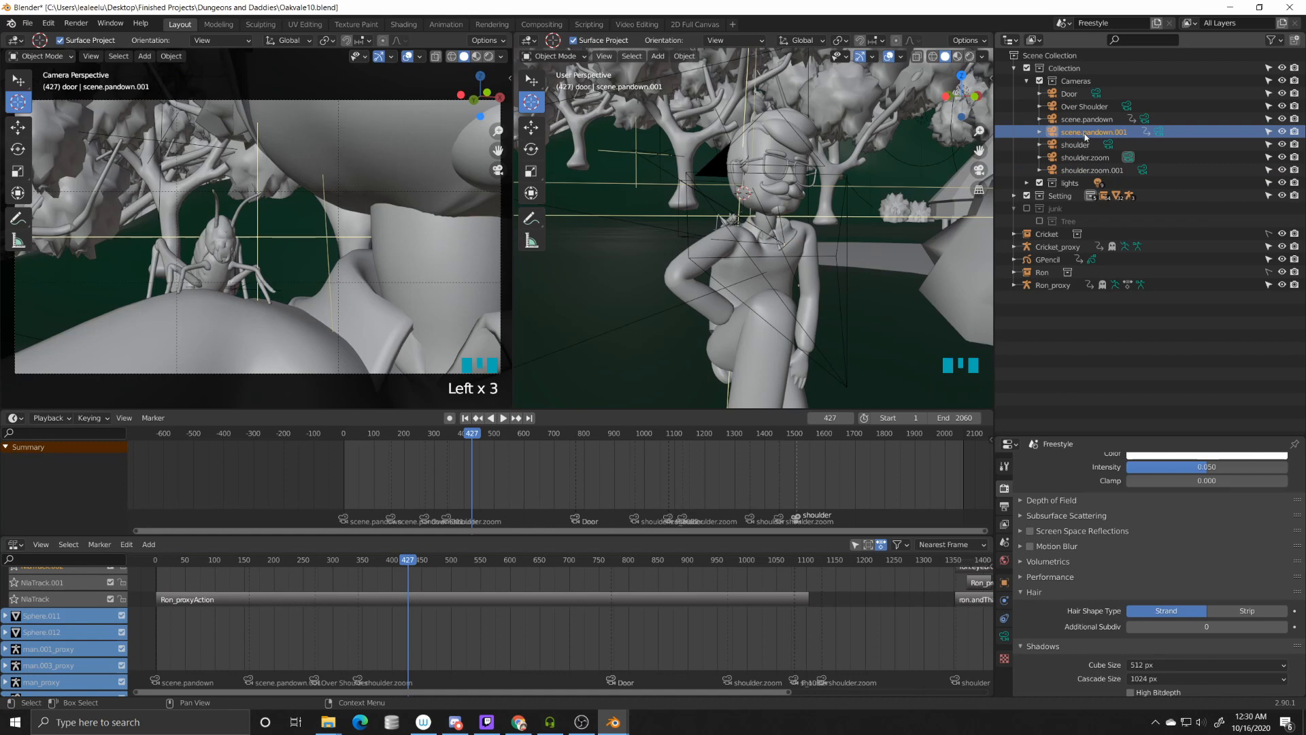
left_click(1085, 136)
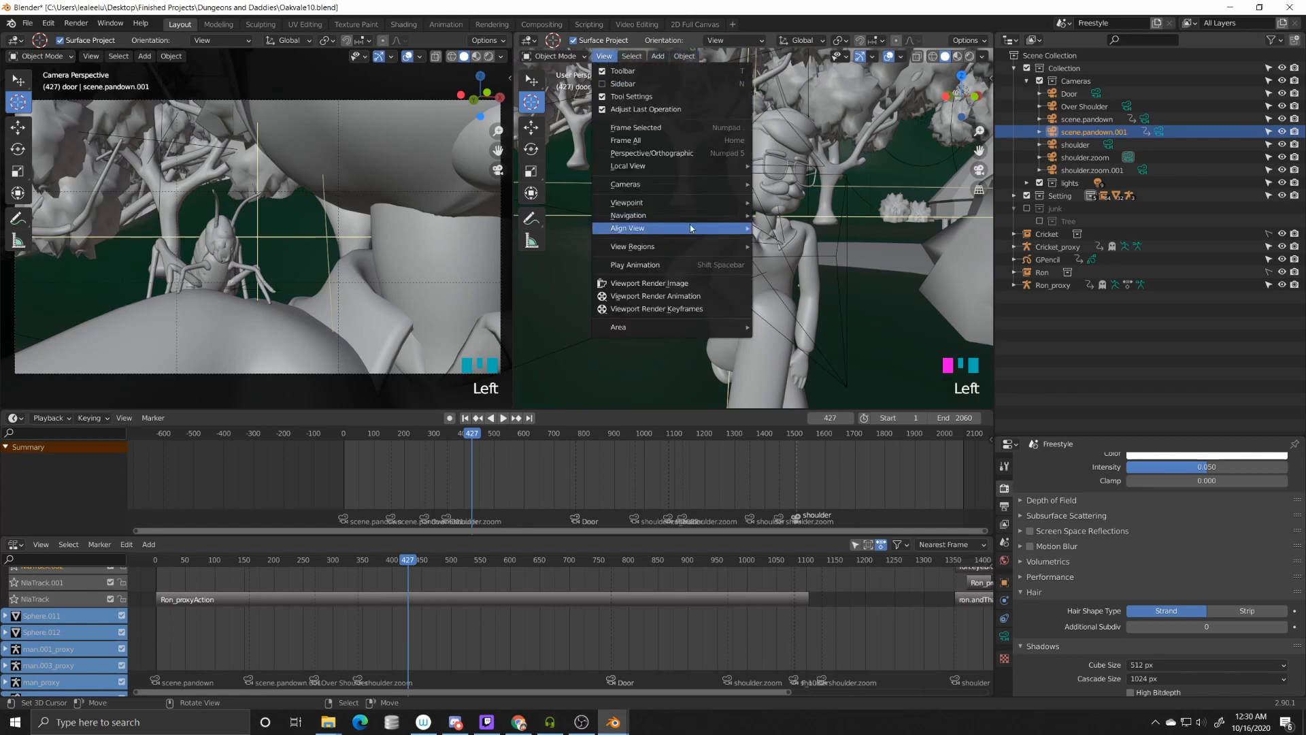
mouse_move(680, 185)
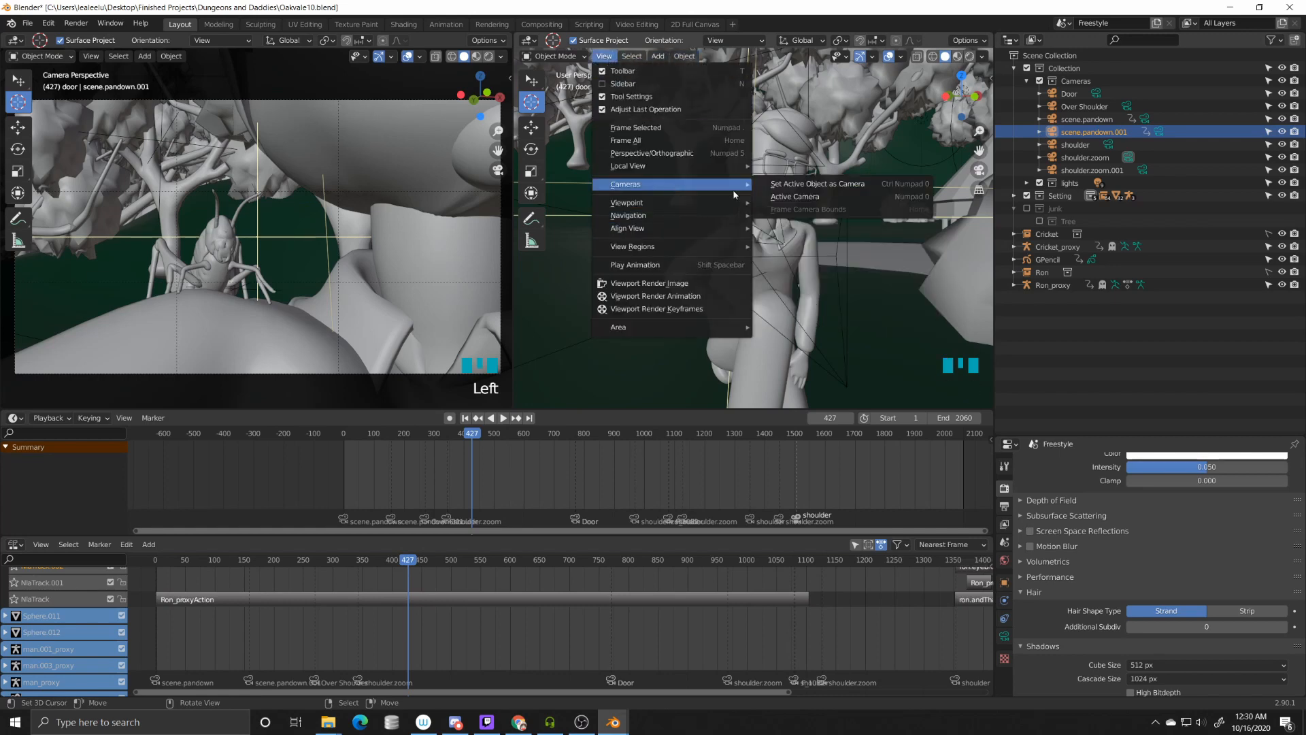
left_click(793, 185)
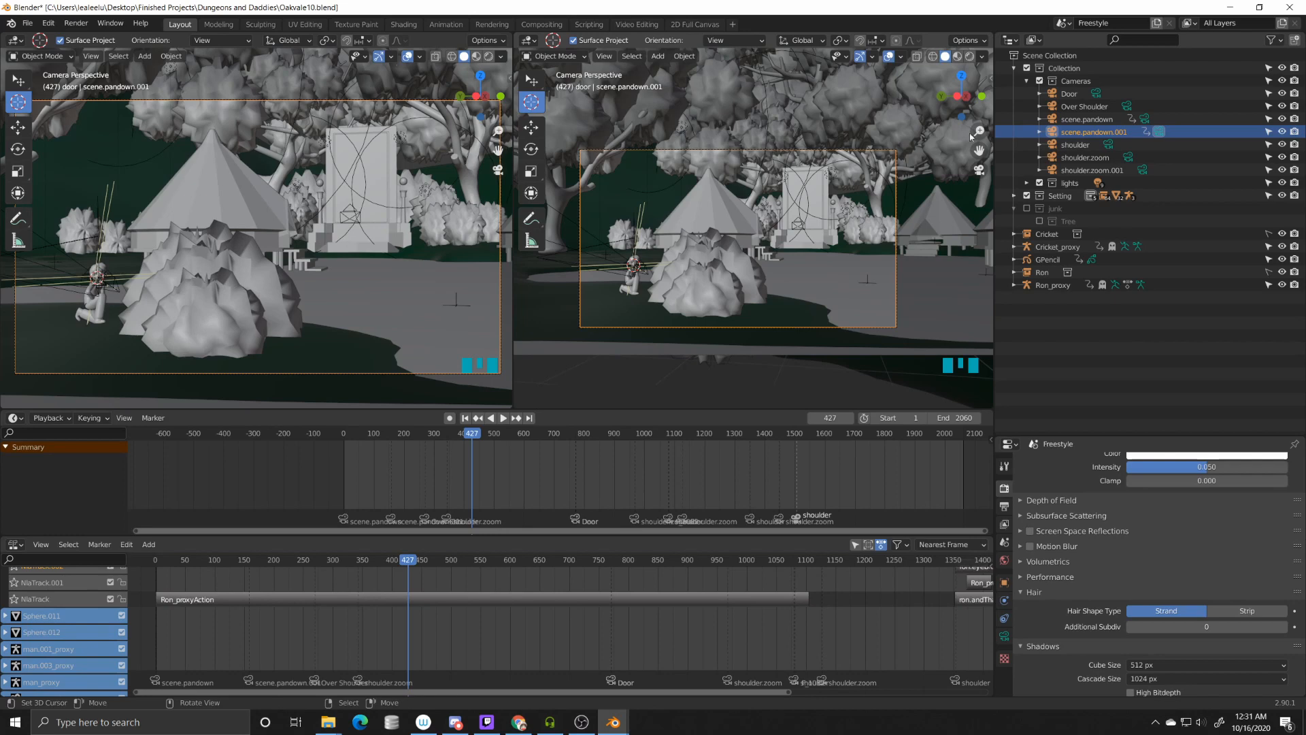
Step: Alternate the active camera between scene.pandown and scene.pandown.001, finishing with scene.pandown as the active camera
key("Left")
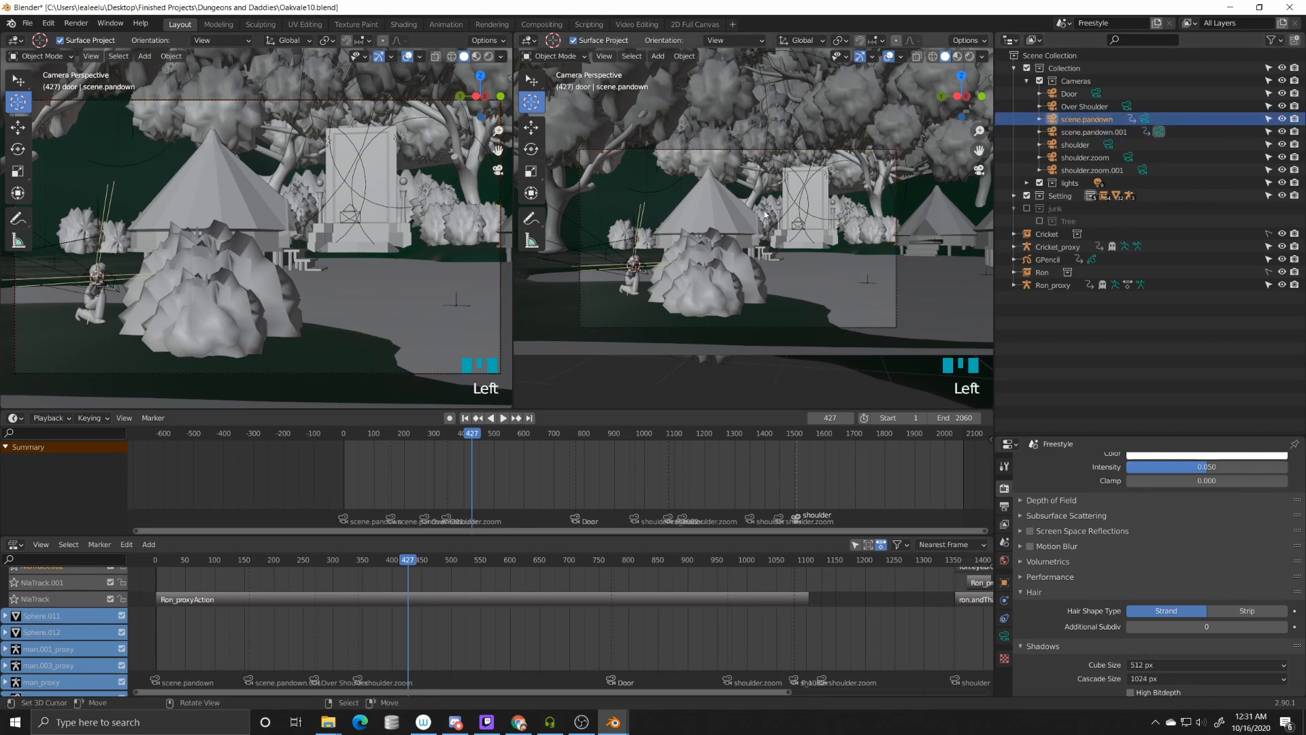
key("ctrl+KP_0")
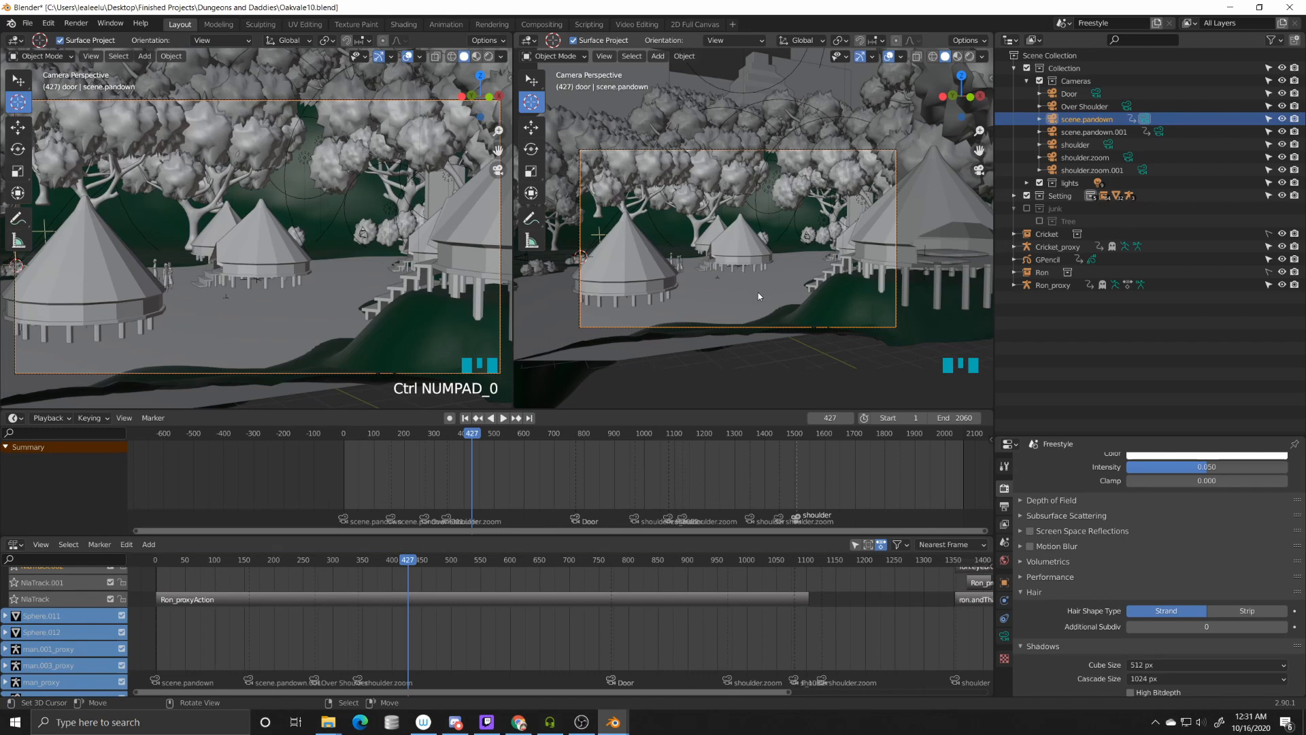
left_click(1093, 132)
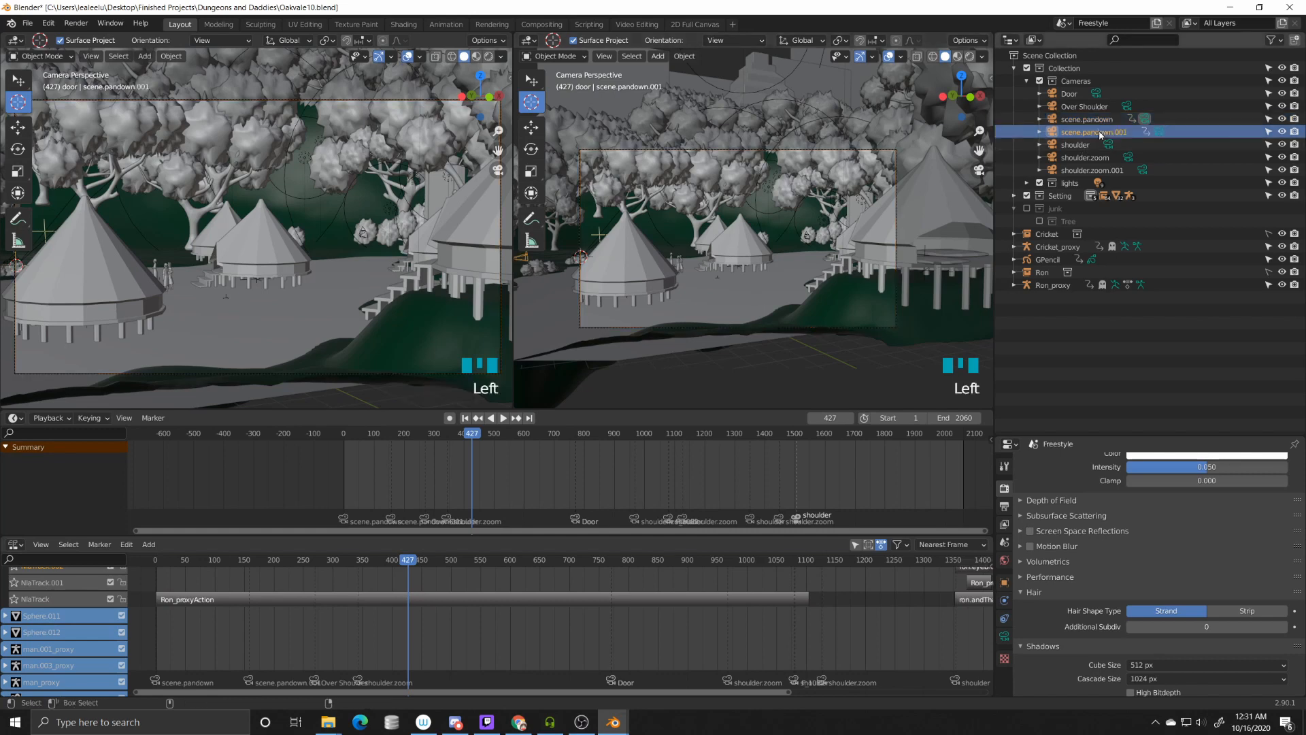
key("ctrl+KP_0")
key("ctrl+KP_0")
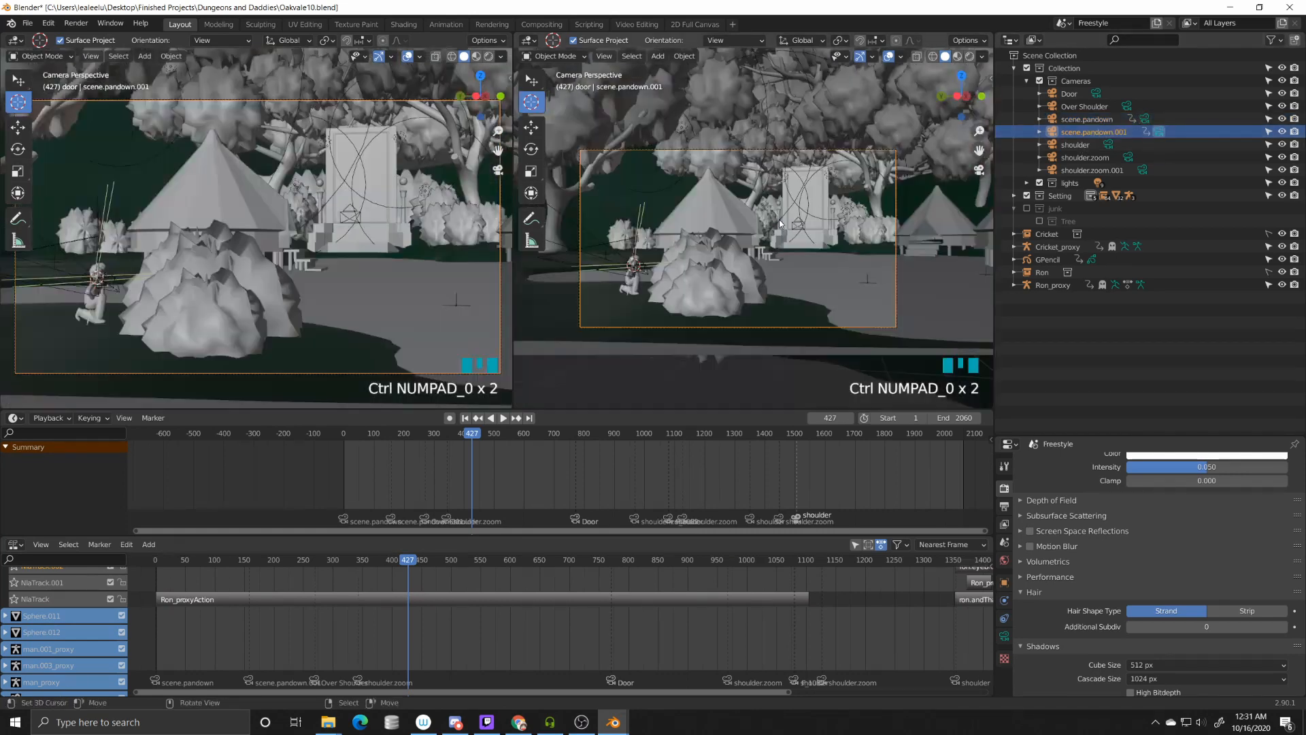
left_click(1087, 119)
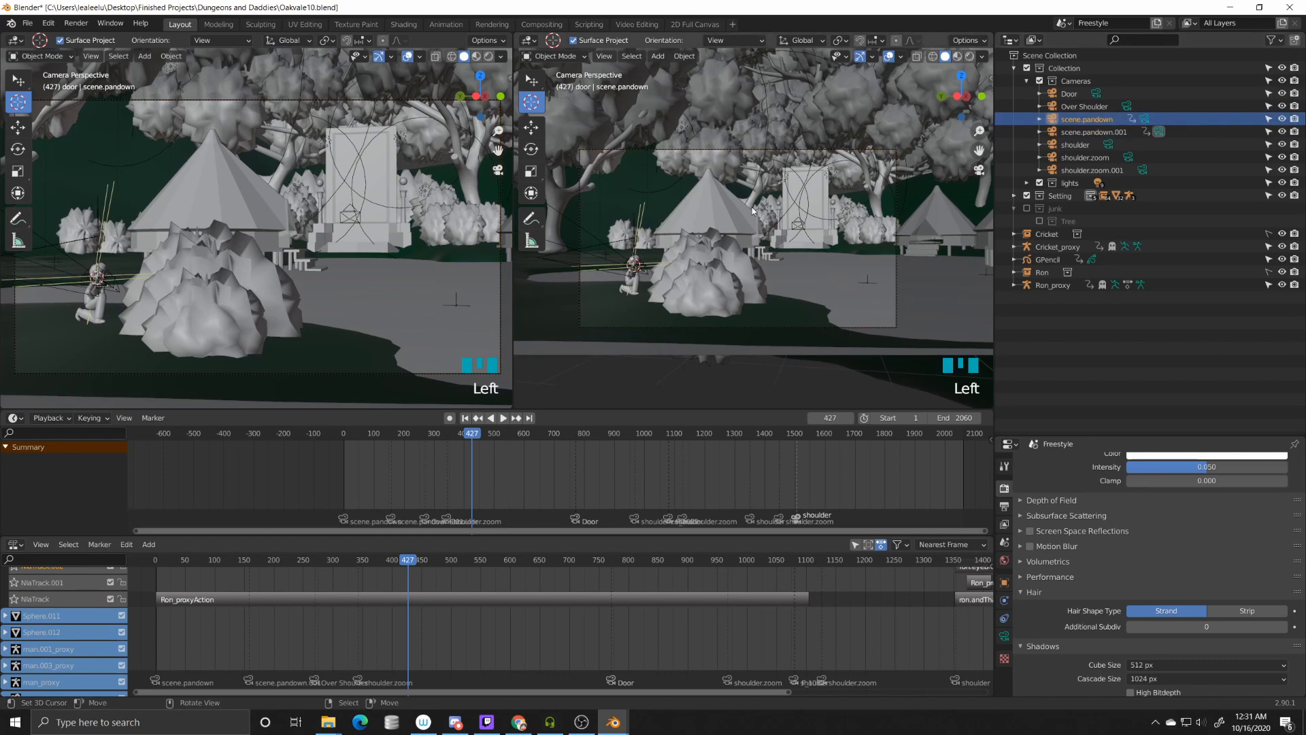
key("ctrl+KP_0")
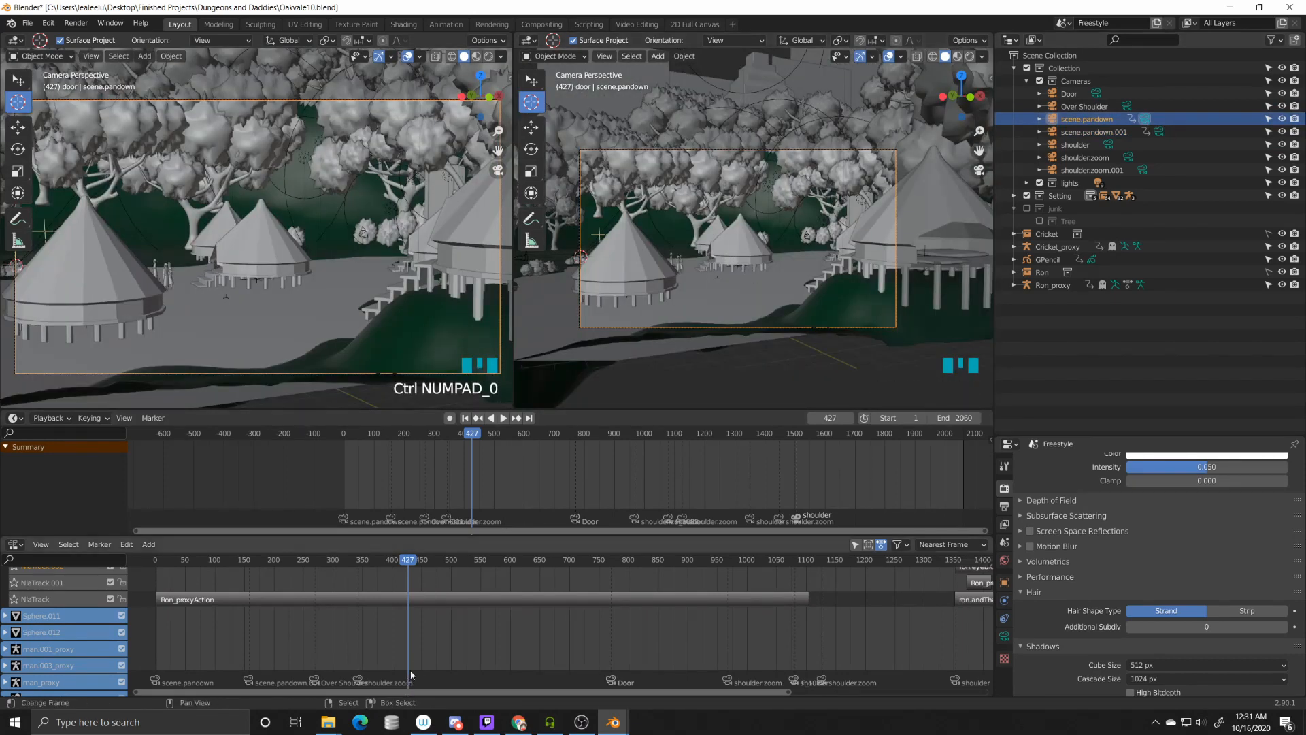
Step: Bind the scene.pandown camera to a new timeline marker at frame 427
key("ctrl+z")
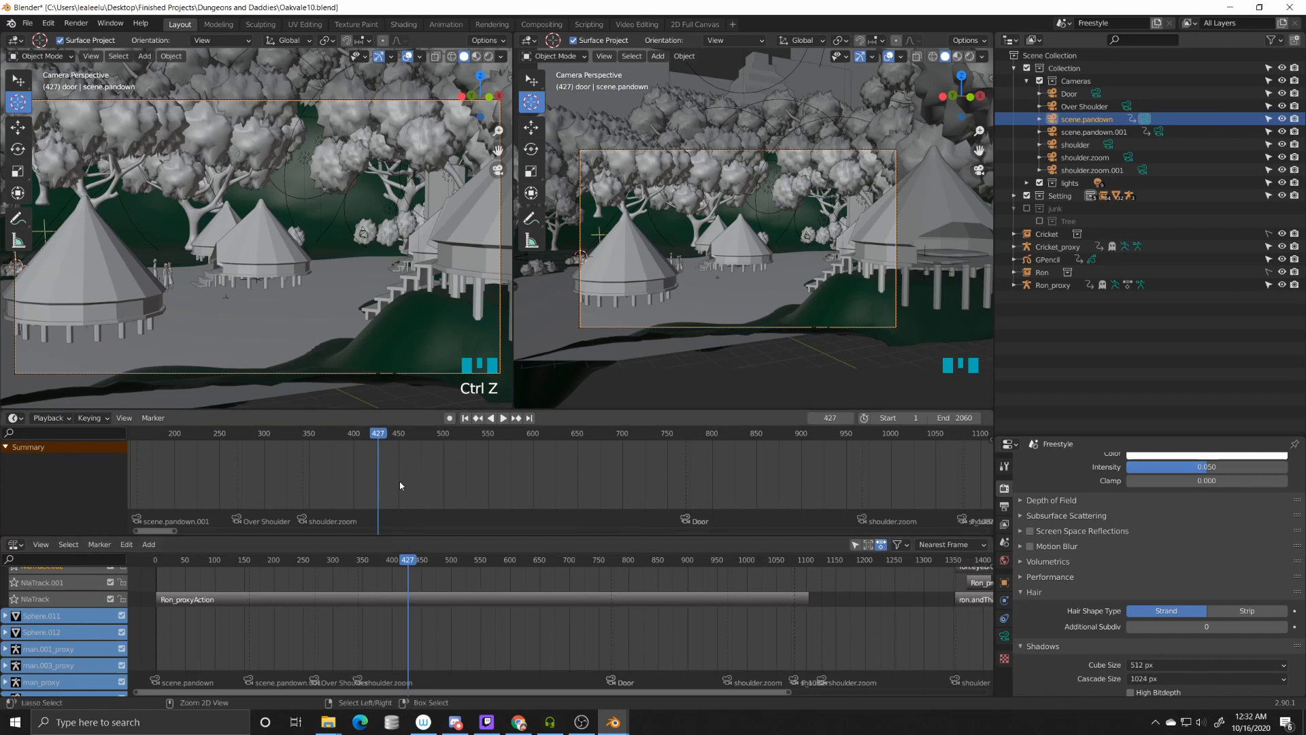
key("ctrl+b")
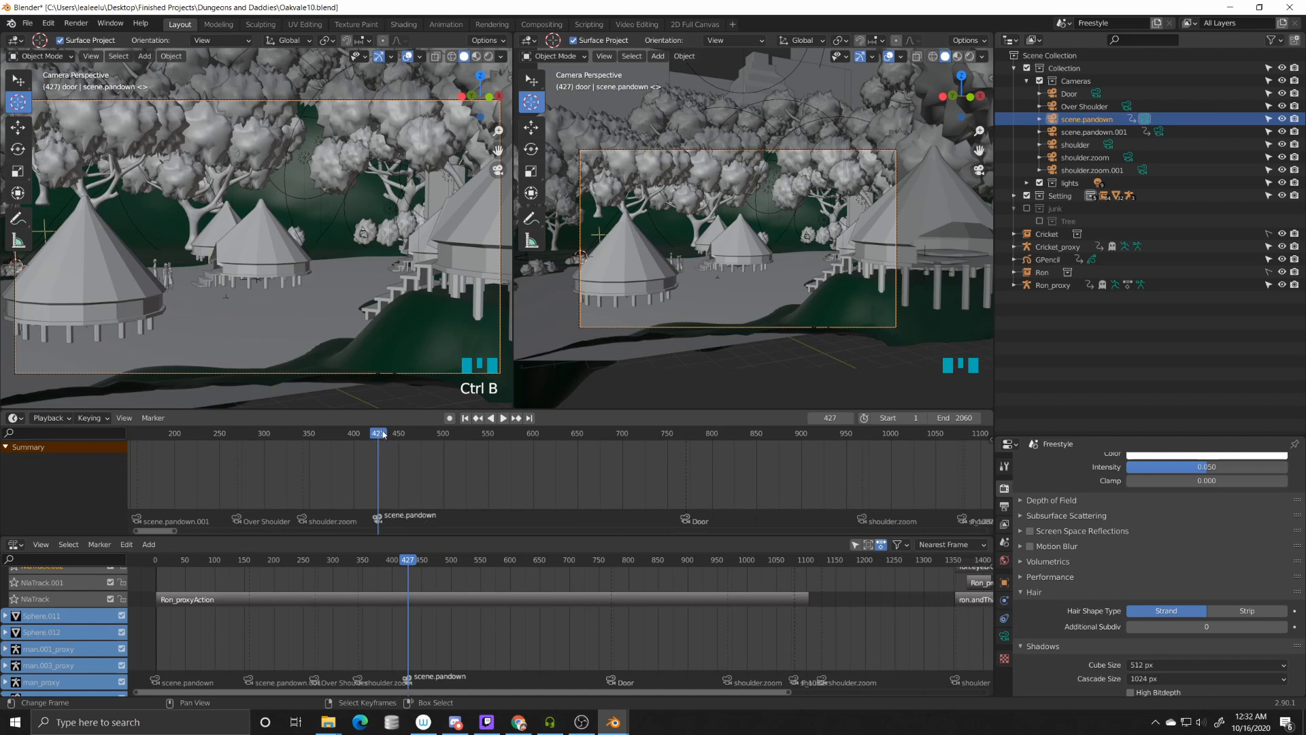
Step: Rewind to before the new scene.pandown marker, play the animation through the camera switch, and pause at frame 462
left_click_drag(383, 434, 356, 434)
key("shift+space")
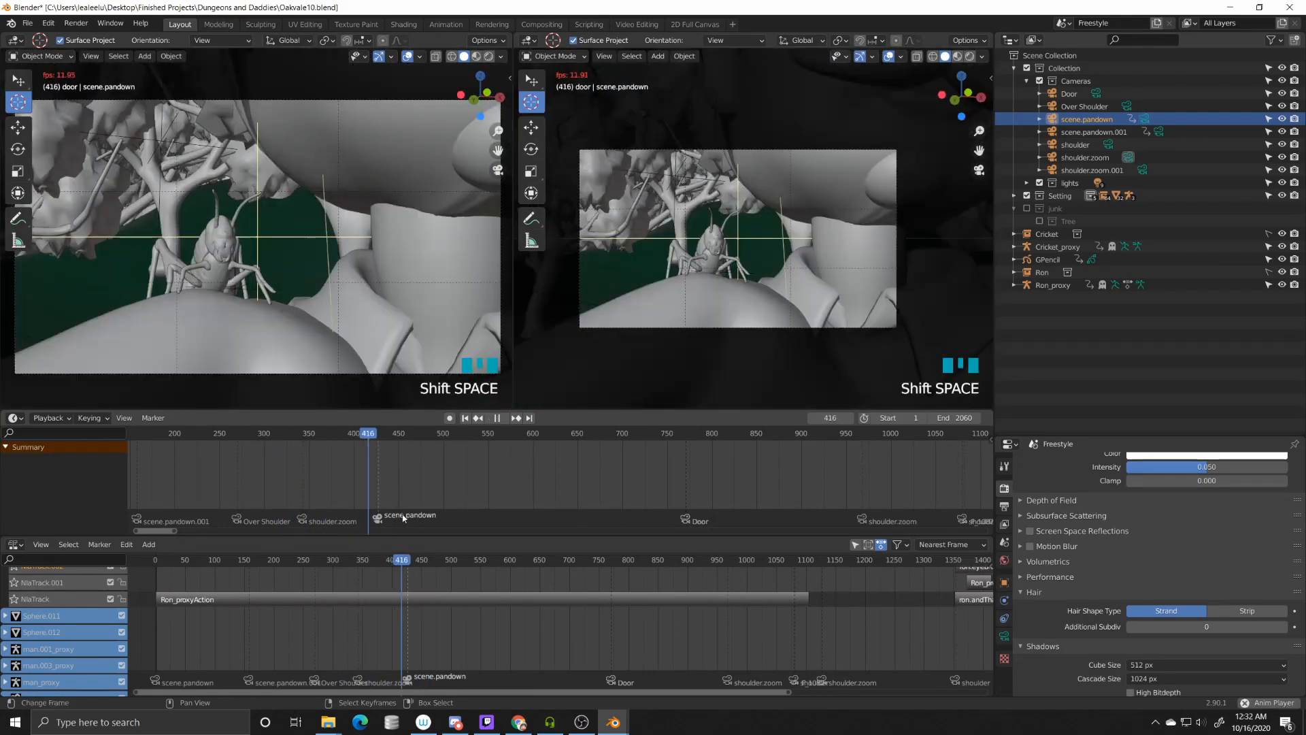
key("shift+space")
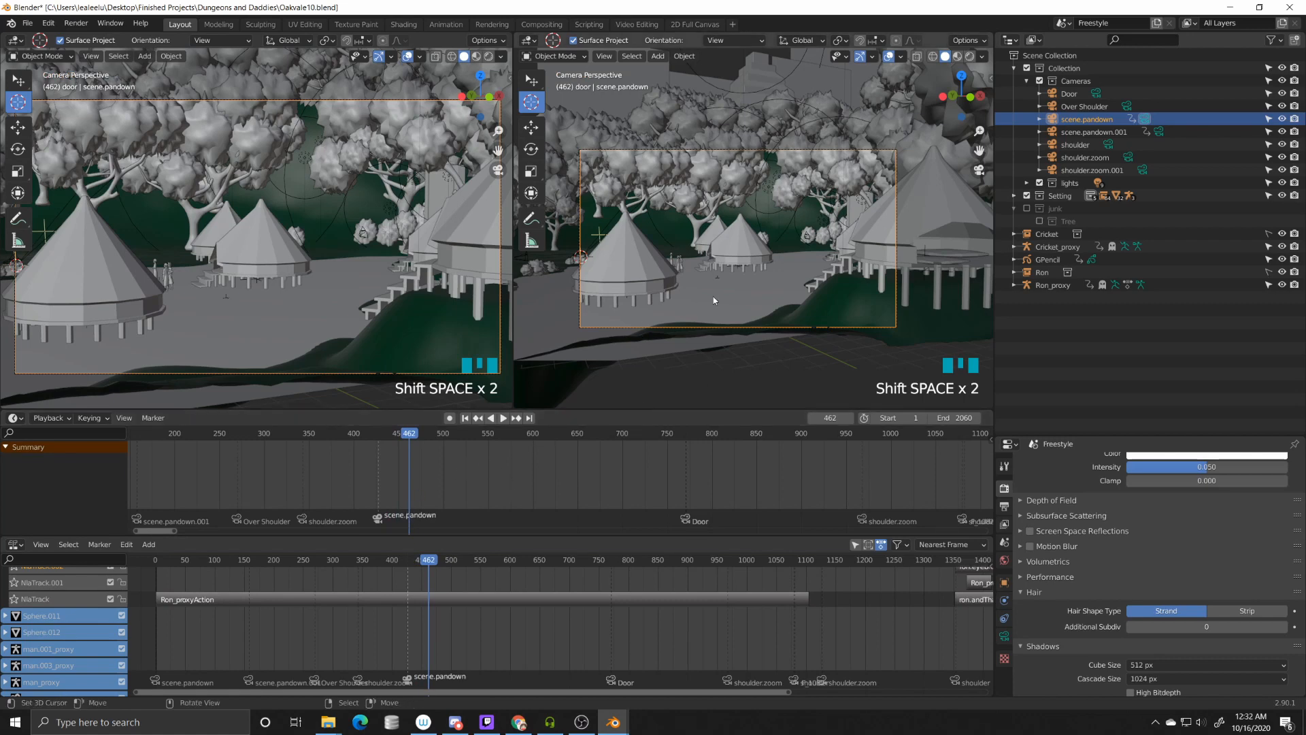
Step: View the village from above outside the camera and select several tents individually, ending with Tent.001
middle_click_drag(798, 285, 693, 260)
right_click(691, 242)
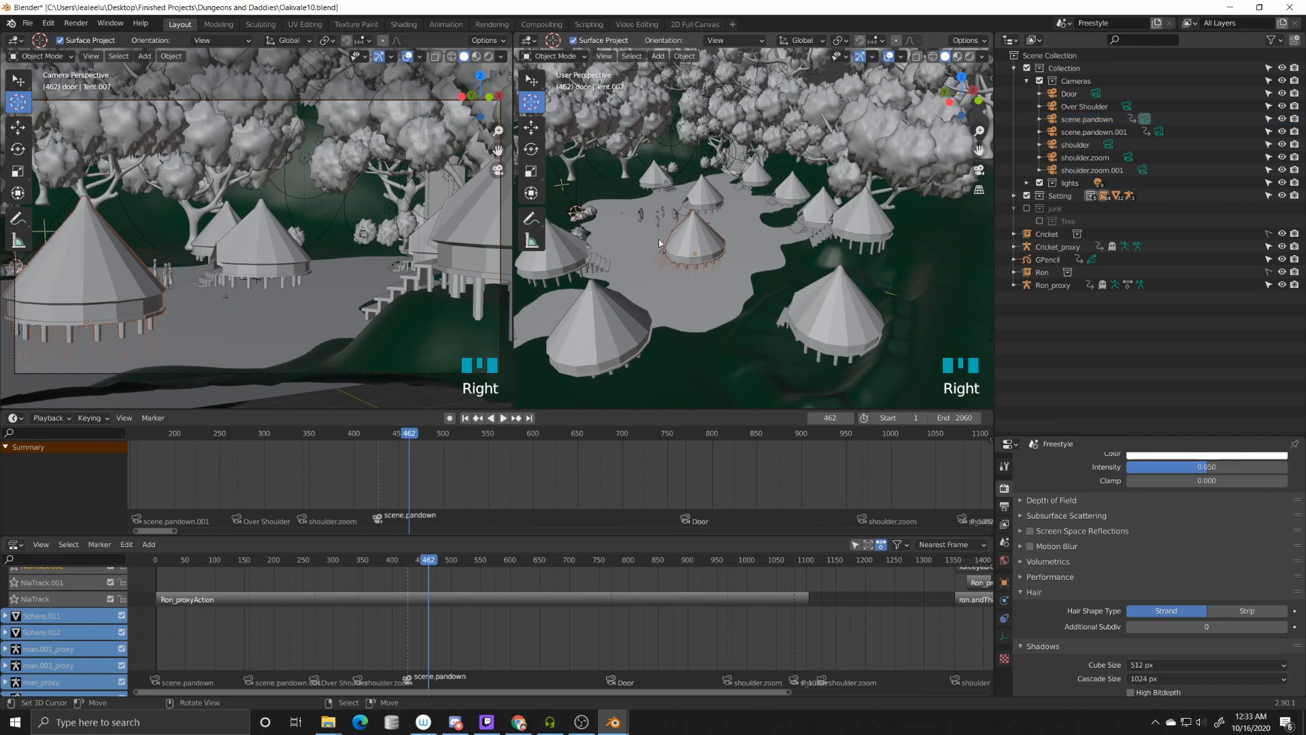
right_click(706, 199)
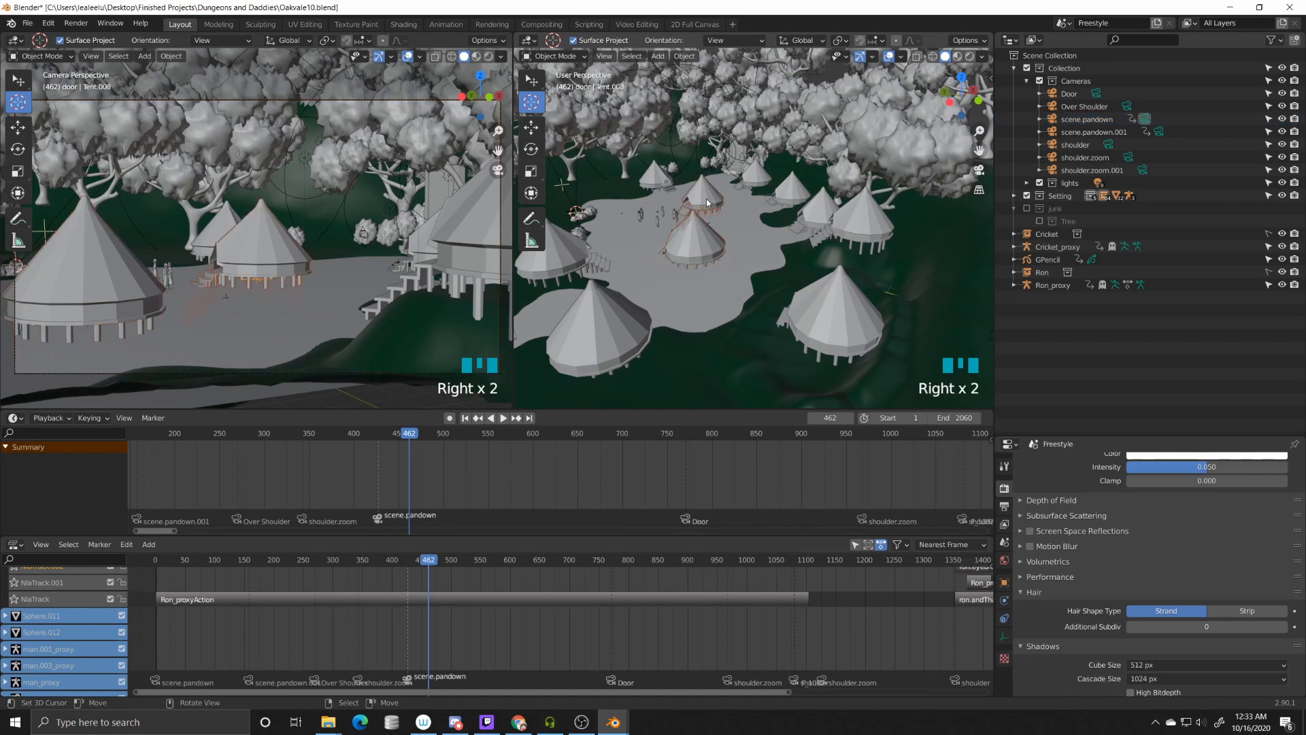
right_click(656, 178)
right_click(790, 189)
right_click(790, 189)
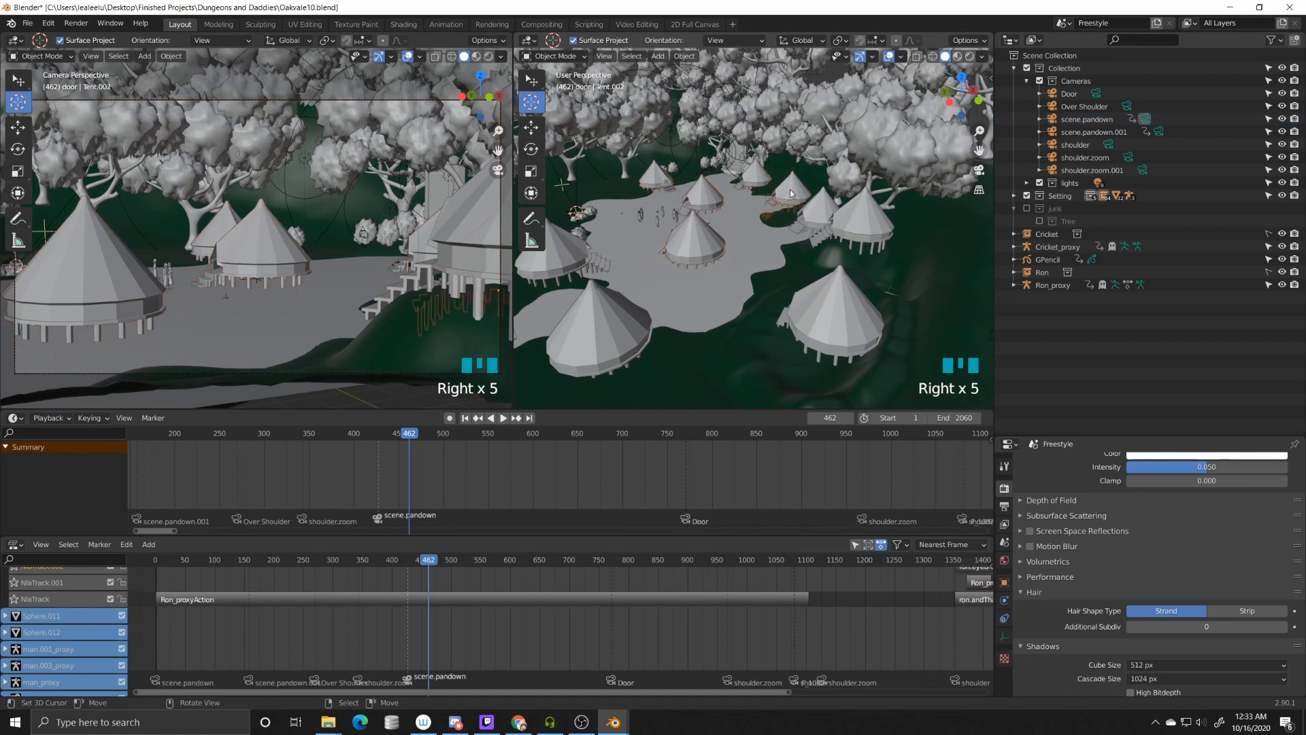
right_click(706, 198)
right_click(665, 185)
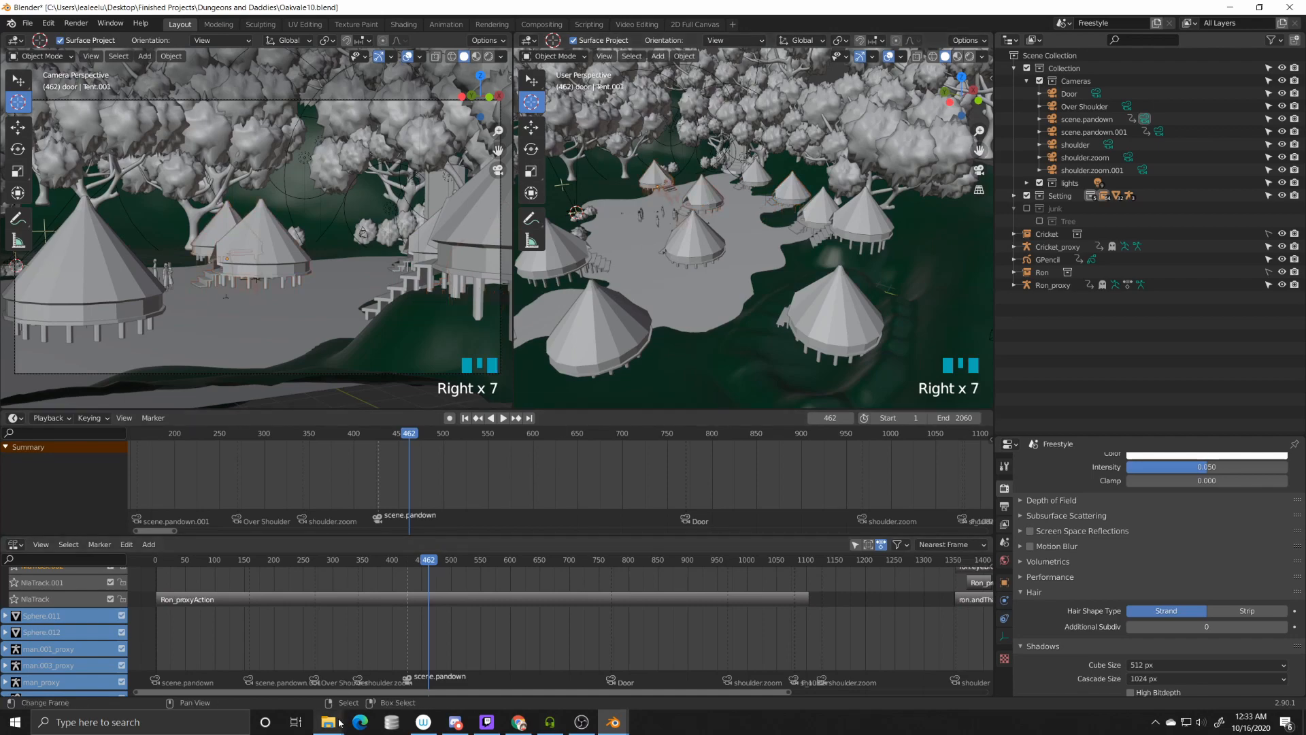
Step: Switch to the Dungeons and Daddies folder in File Explorer and look through its subfolders and Oakvale scene files
mouse_move(328, 721)
left_click(273, 662)
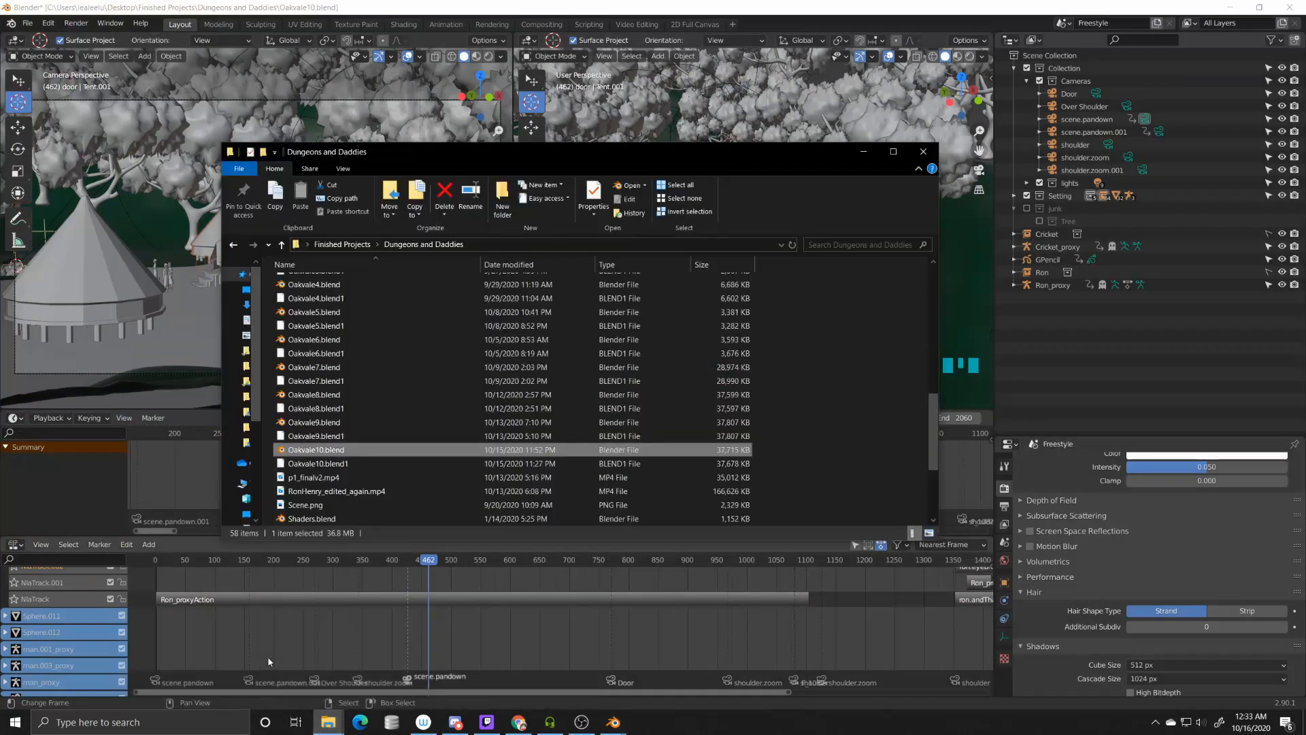
scroll(325, 413, "up", 3)
scroll(325, 413, "up", 5)
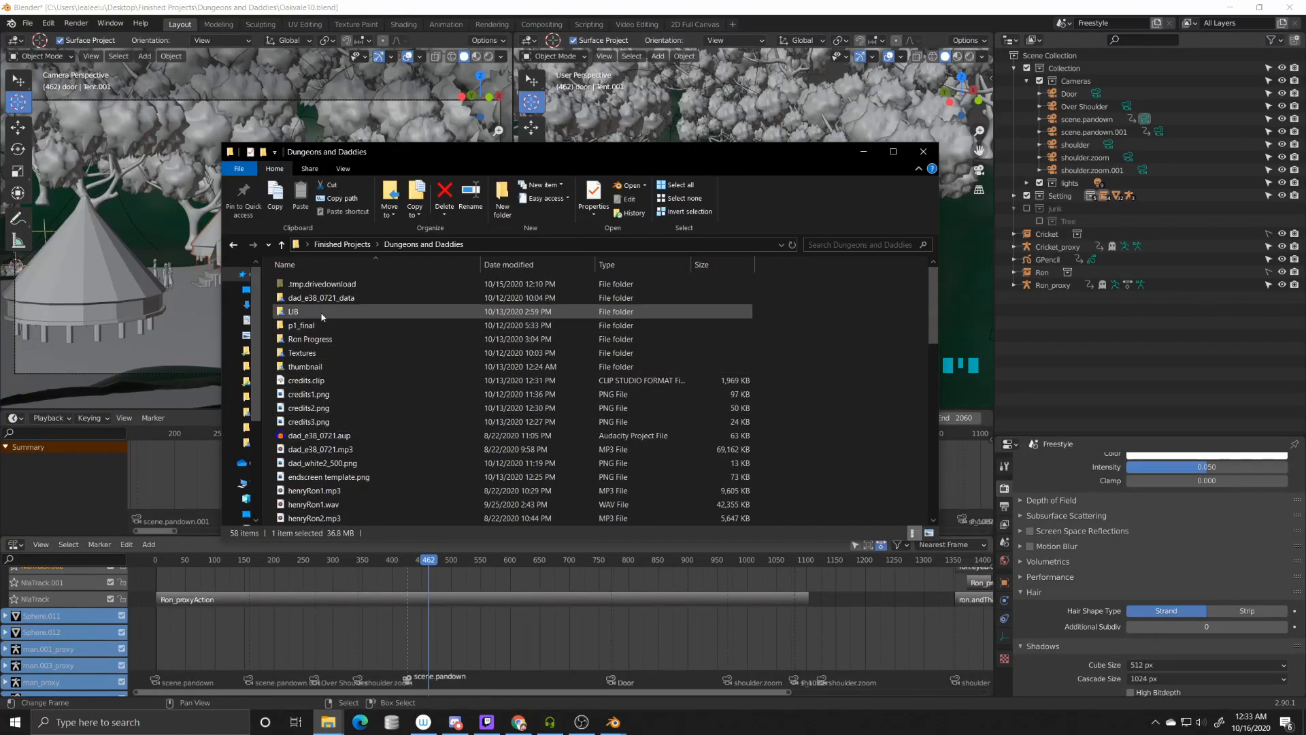
scroll(386, 405, "down", 9)
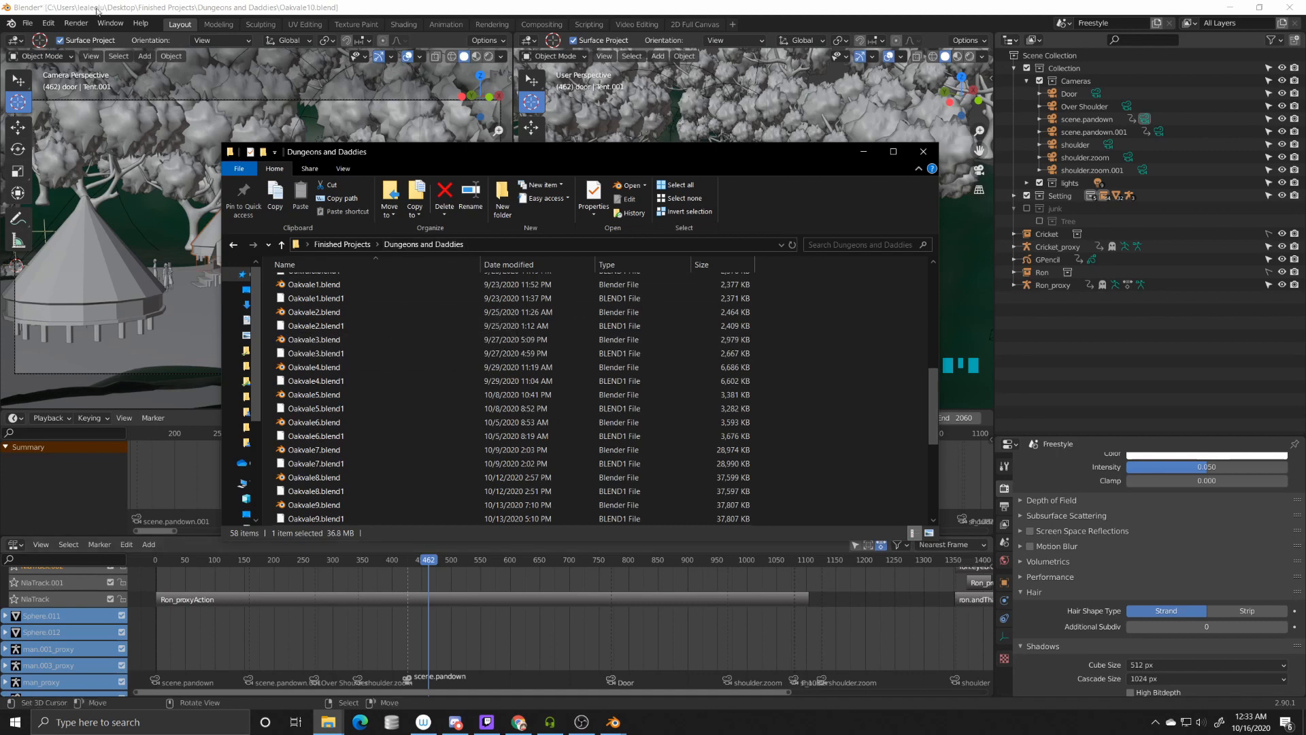
scroll(303, 412, "up", 9)
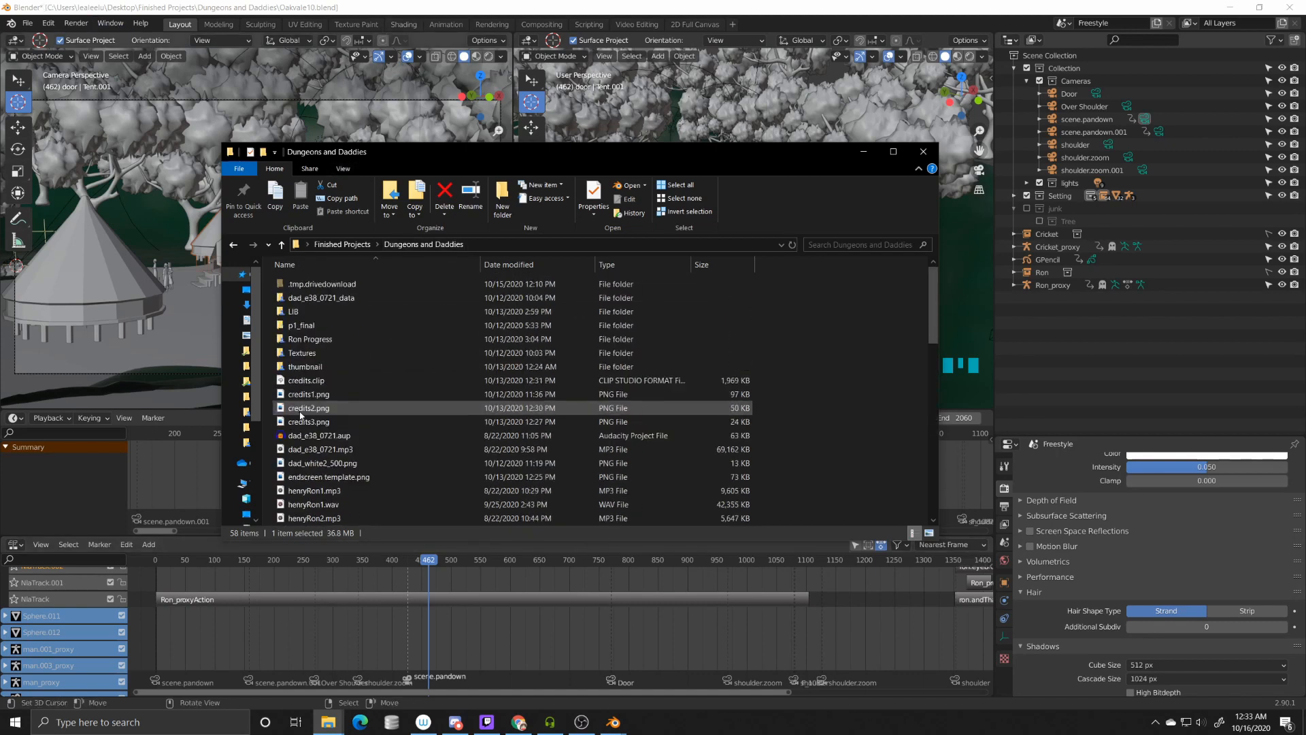
Step: Open the LIB folder and select the Ron.blend character file
double_click(303, 408)
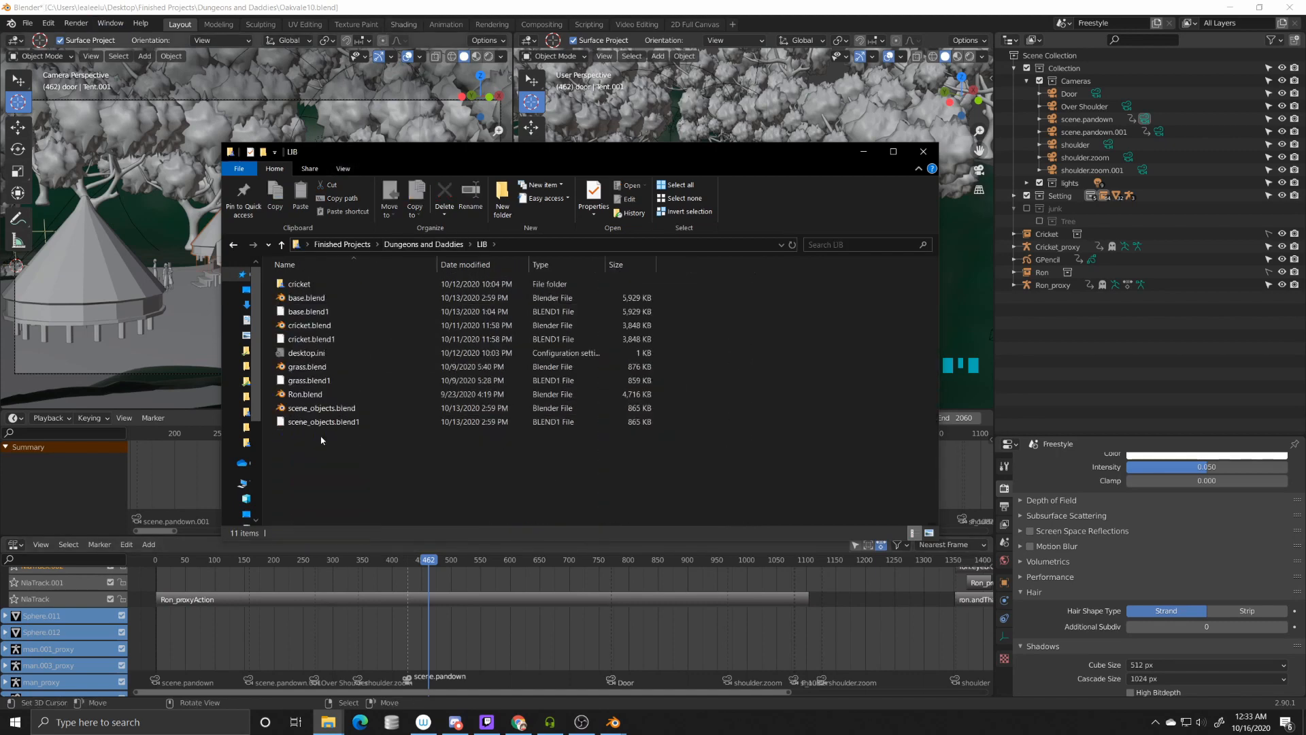
left_click(308, 398)
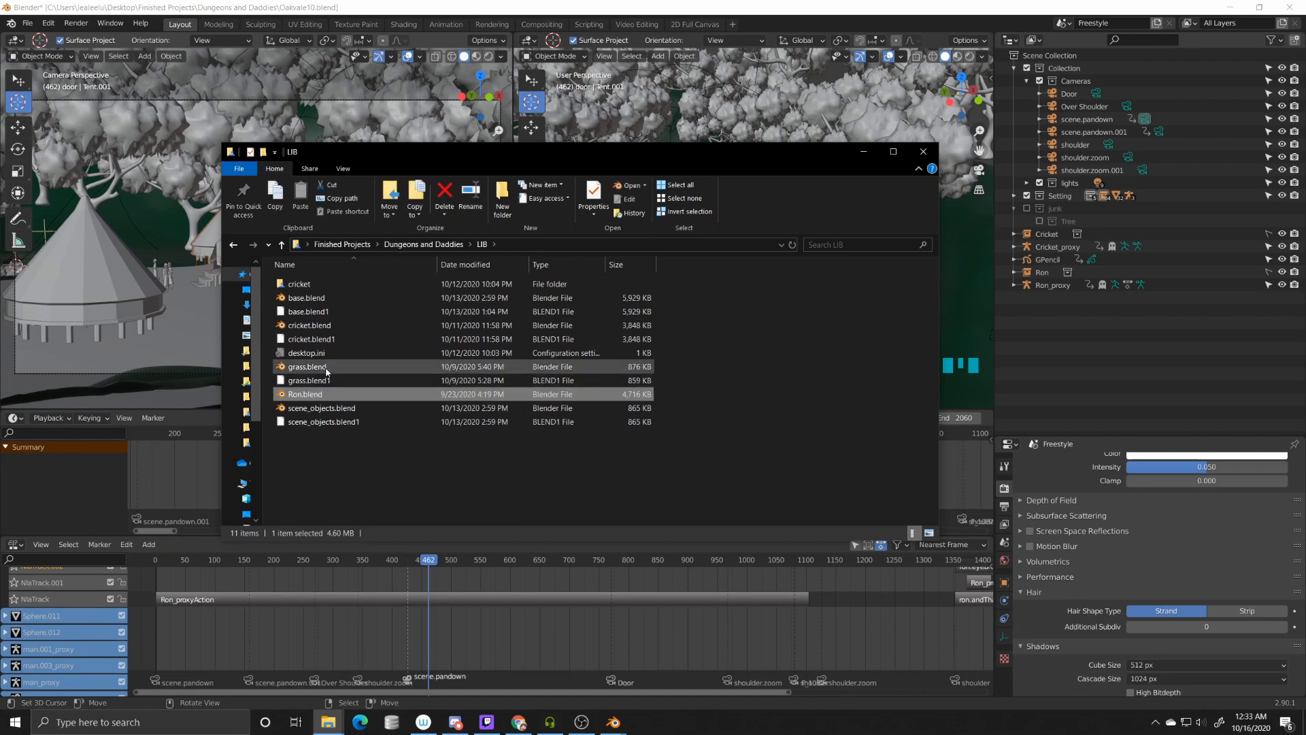
Step: Select the grass.blend, cricket.blend and scene_objects.blend library files in turn, and open scene_objects.blend
left_click(325, 368)
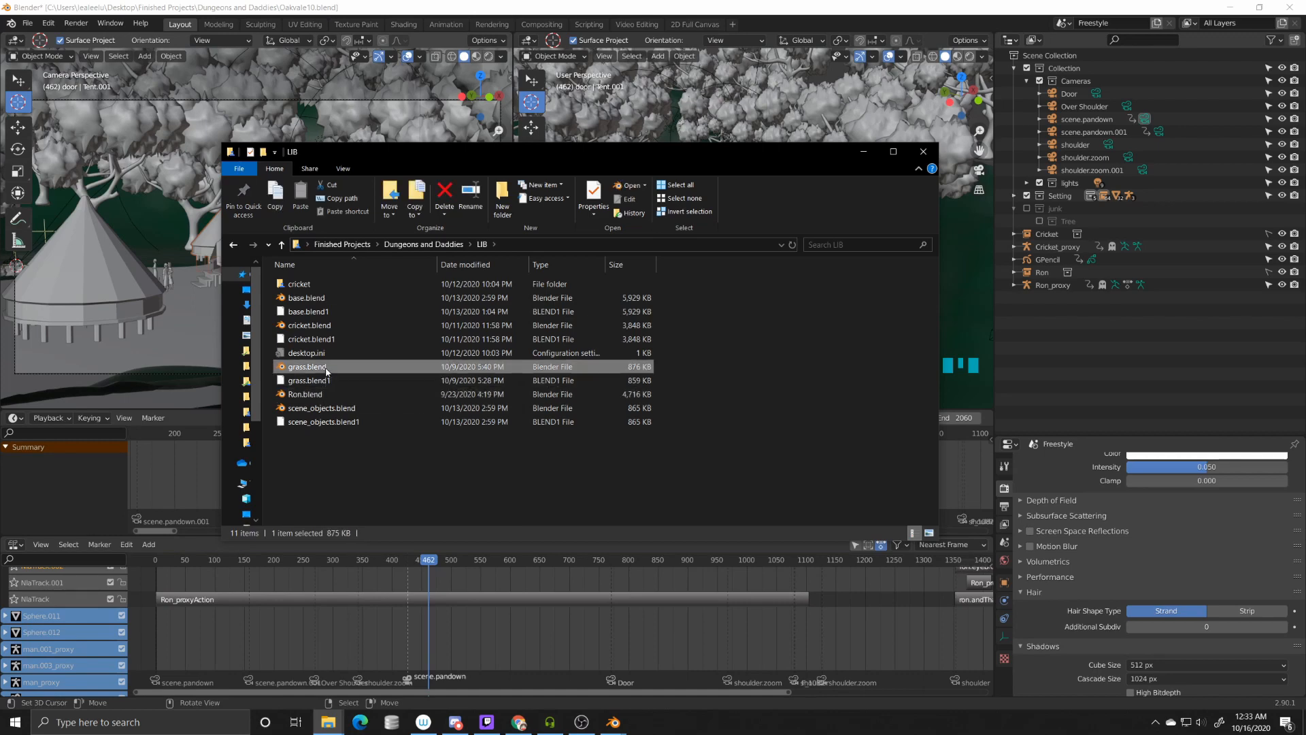
left_click(320, 327)
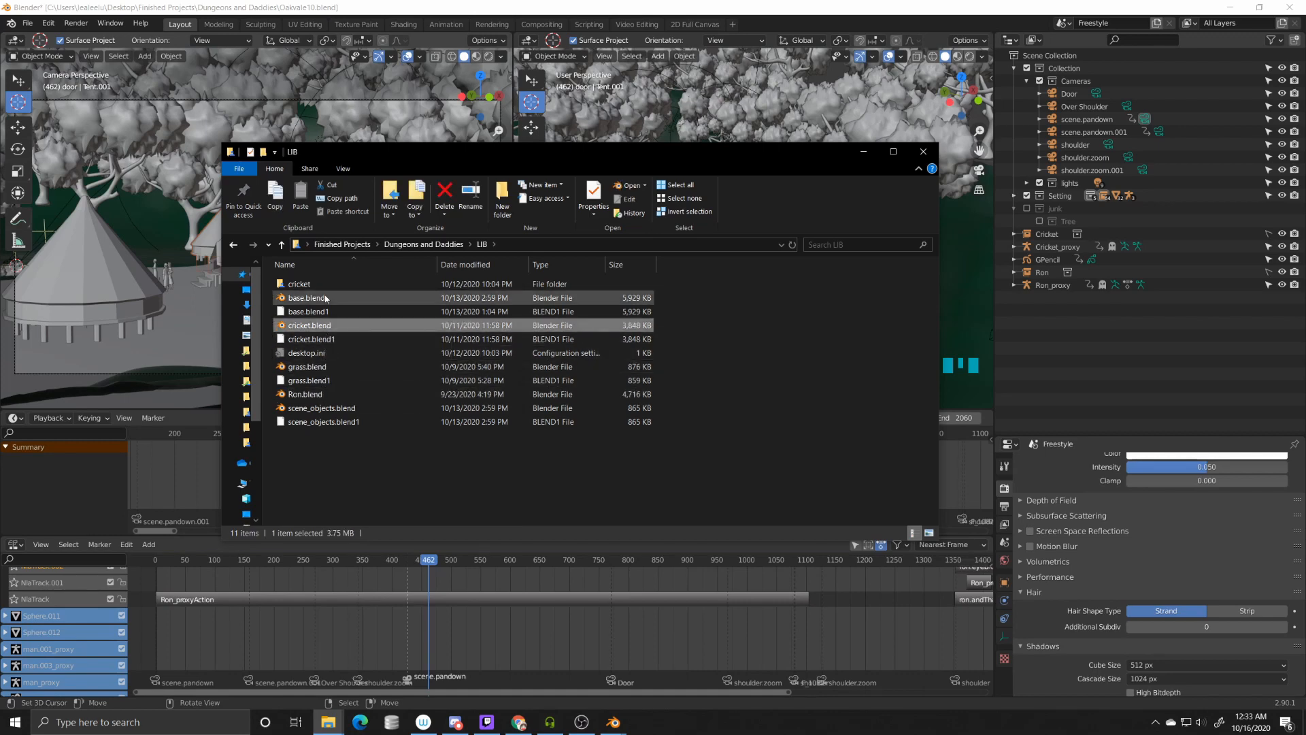
left_click(347, 410)
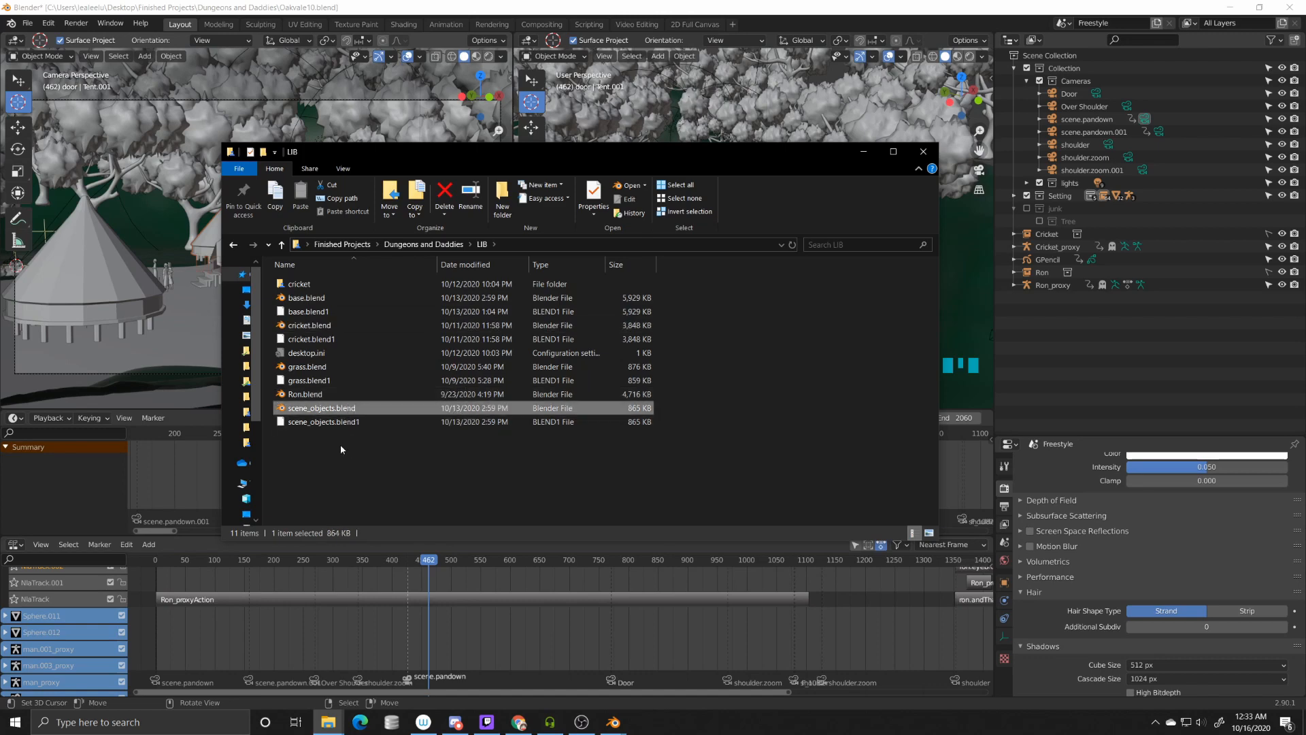
double_click(320, 409)
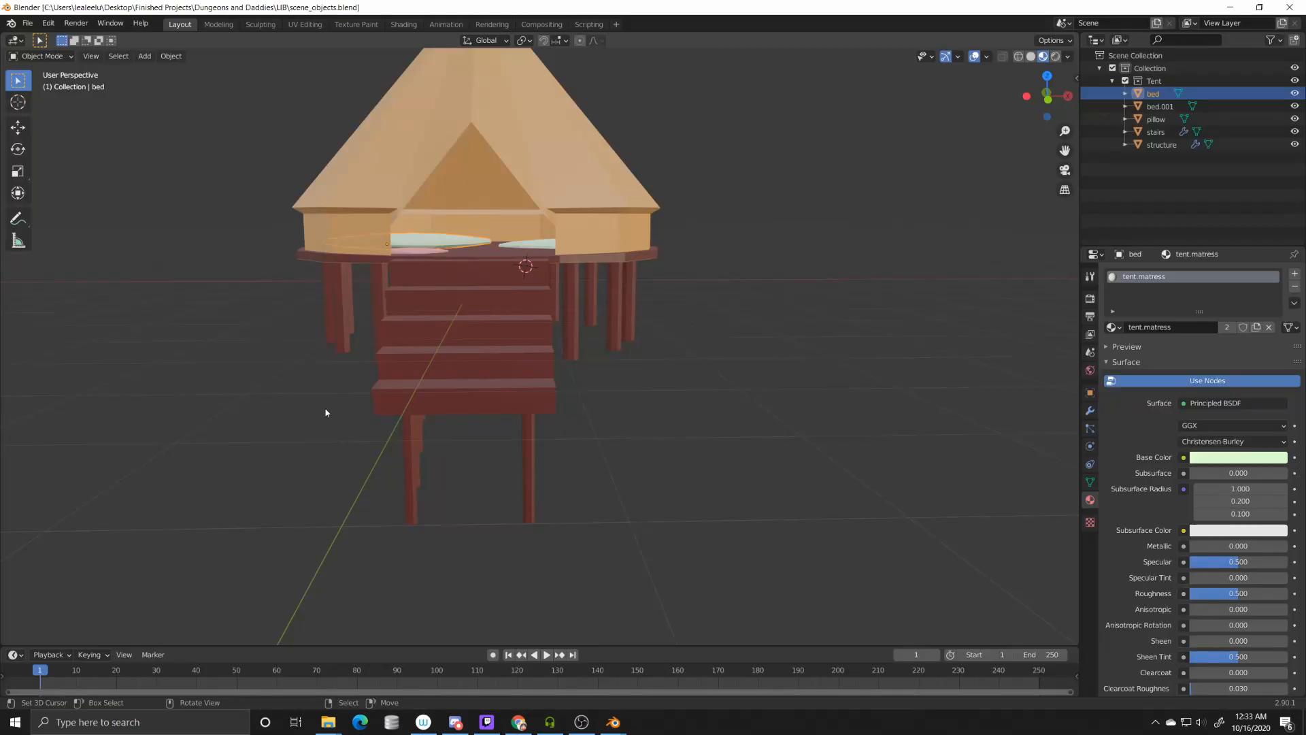
Step: Examine the tent model from several sides and try moving one of its parts
middle_click_drag(694, 368, 465, 419)
scroll(374, 451, "up", 3)
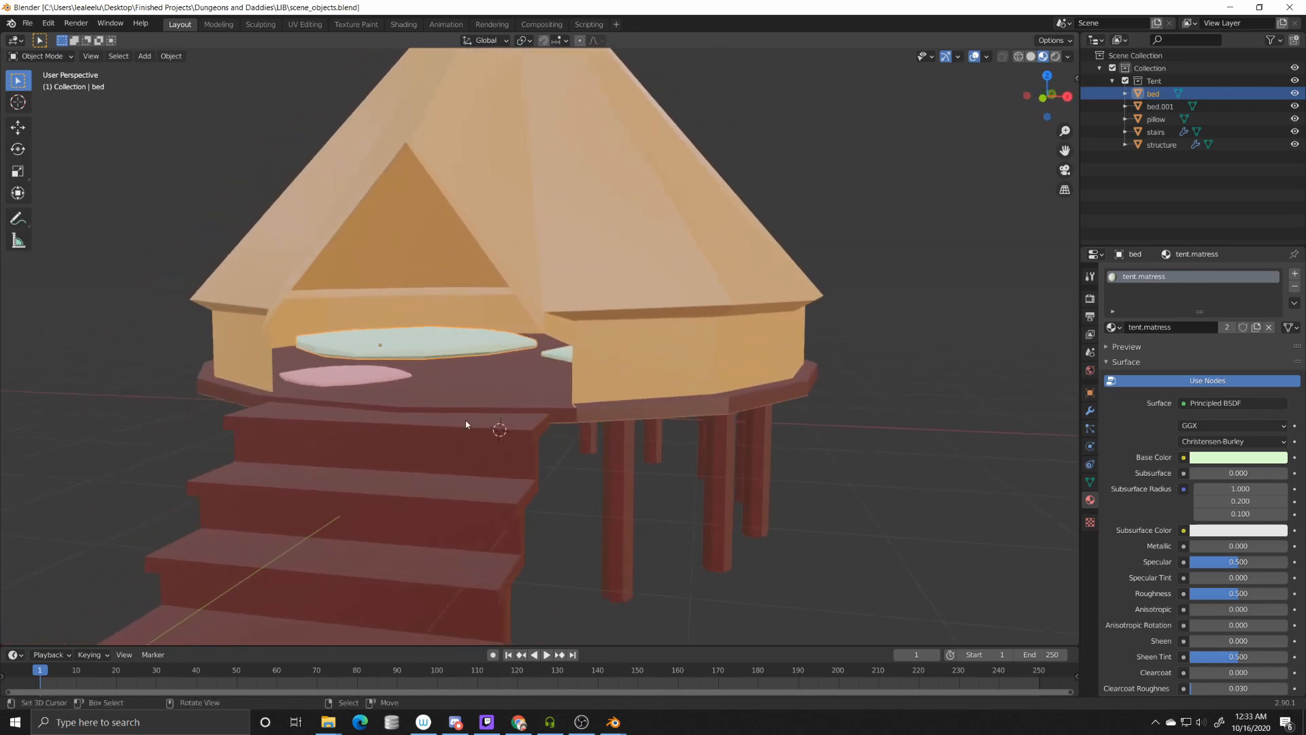
scroll(656, 396, "down", 4)
middle_click_drag(656, 396, 687, 476)
left_click(561, 368)
left_click(477, 346)
key("g")
right_click(502, 265)
Step: Move the tent's stairs by about -0.58 m in X, 1.92 m in Y and 3.86 m in Z, and save the library file
left_click(476, 422)
key("g")
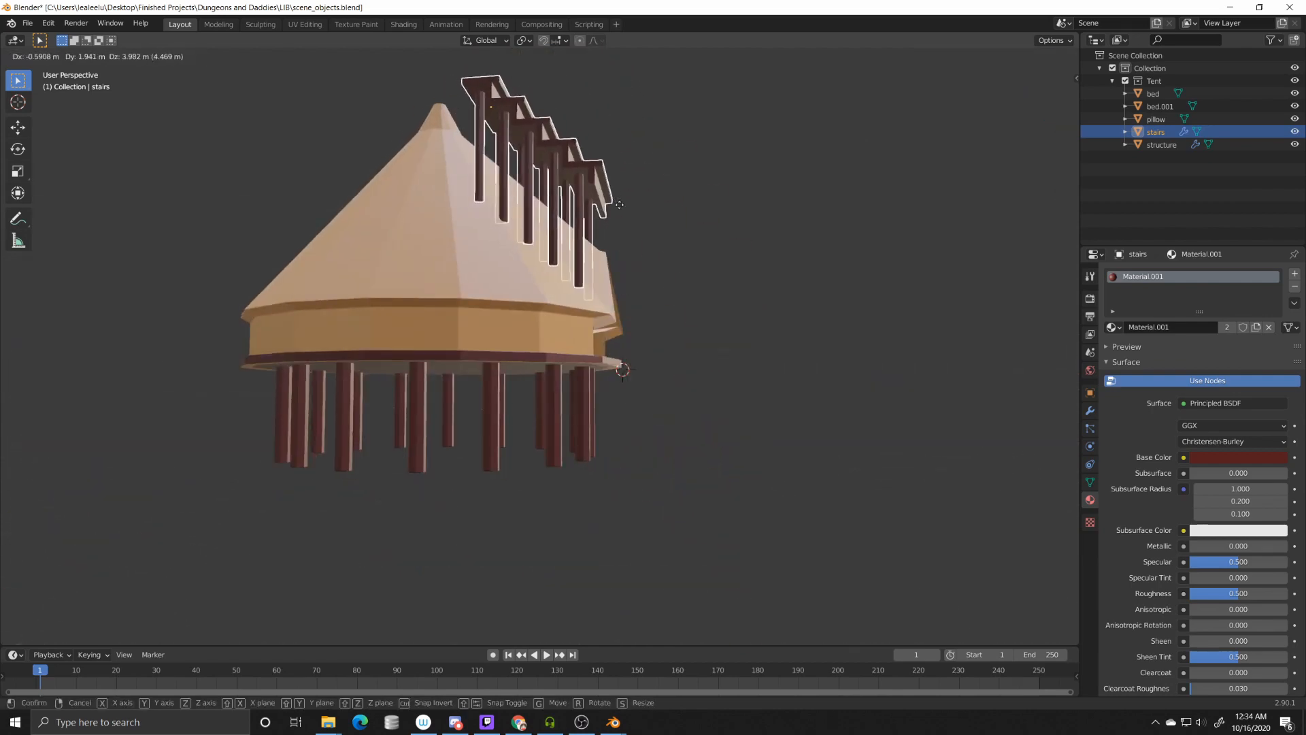
left_click(689, 259)
middle_click_drag(689, 259, 533, 292)
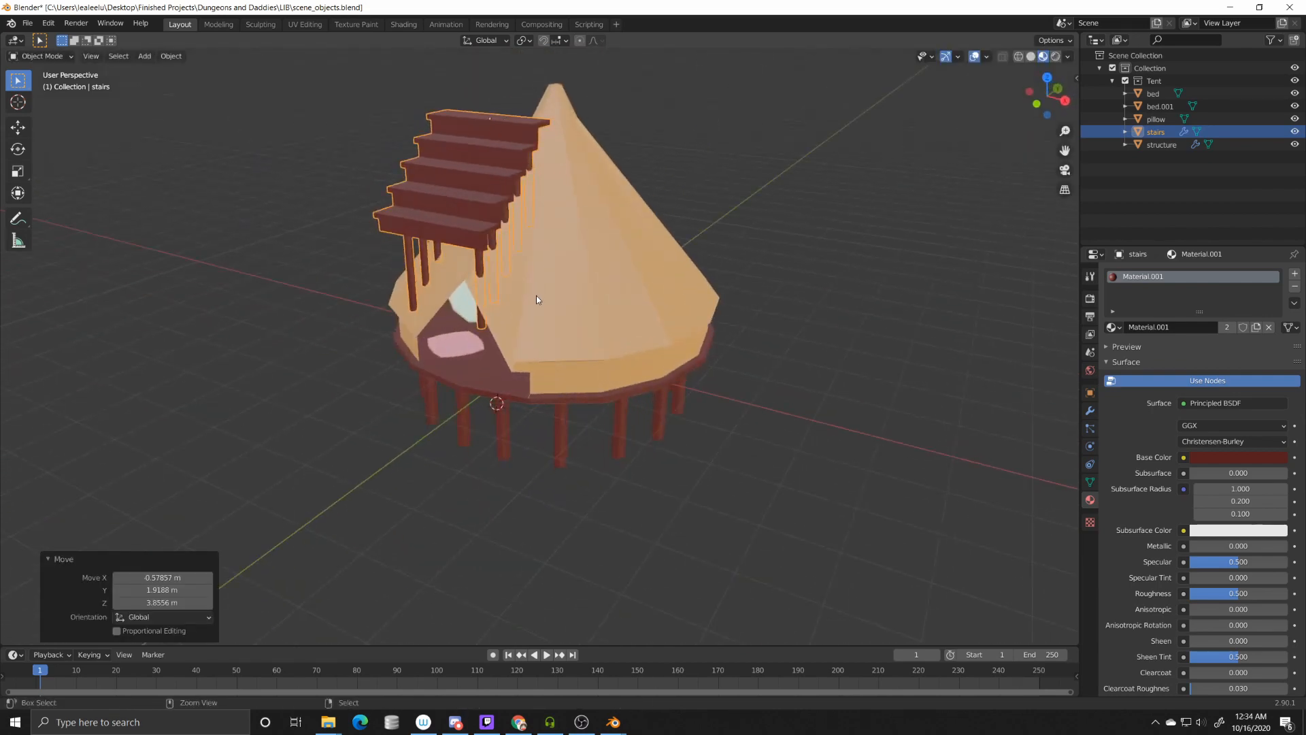
key("ctrl+s")
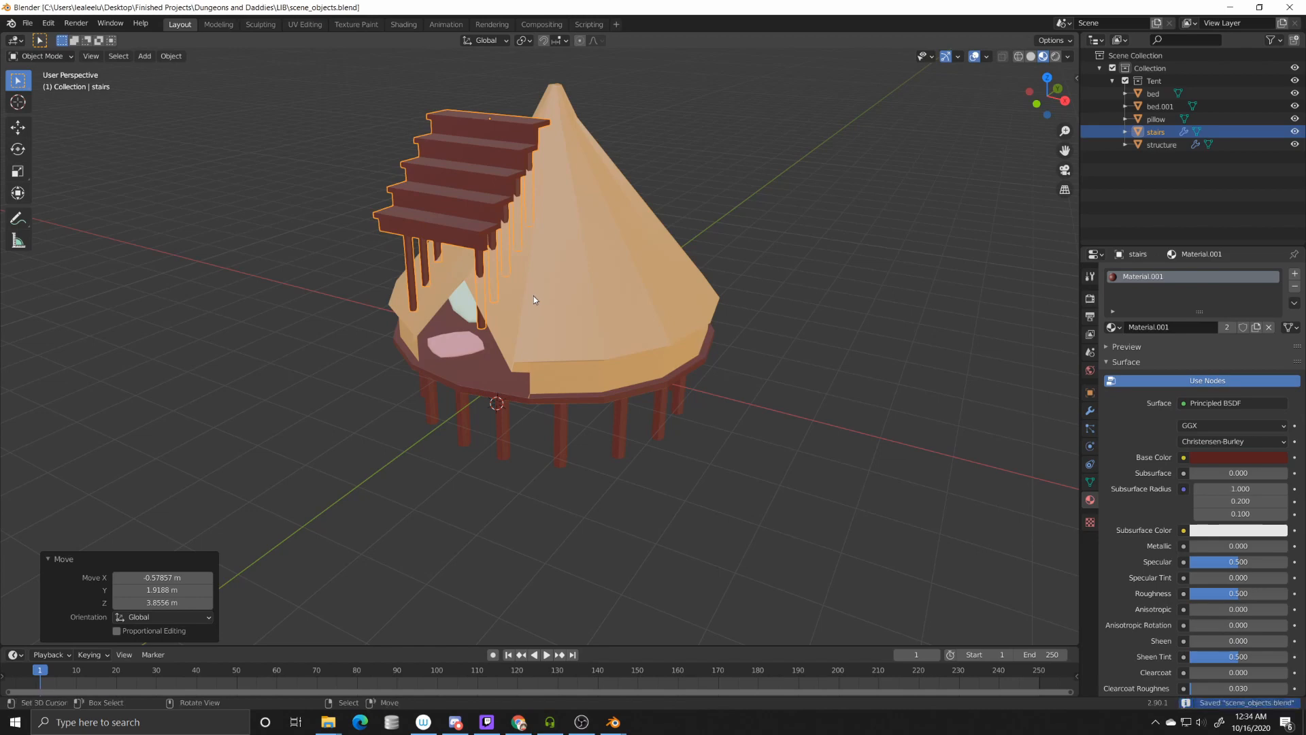
Step: Return to the Oakvale10 scene and select several tents one by one, ending with Tent.011
left_click(1229, 8)
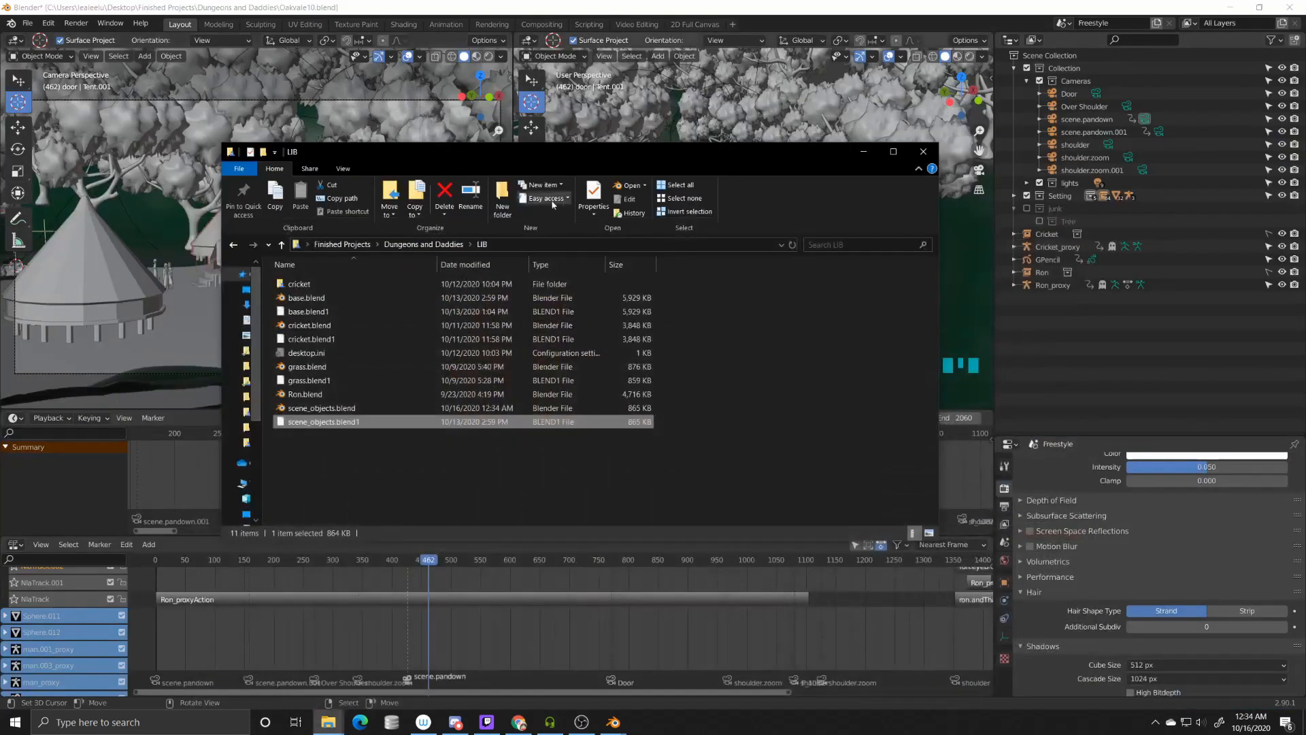
left_click(1065, 85)
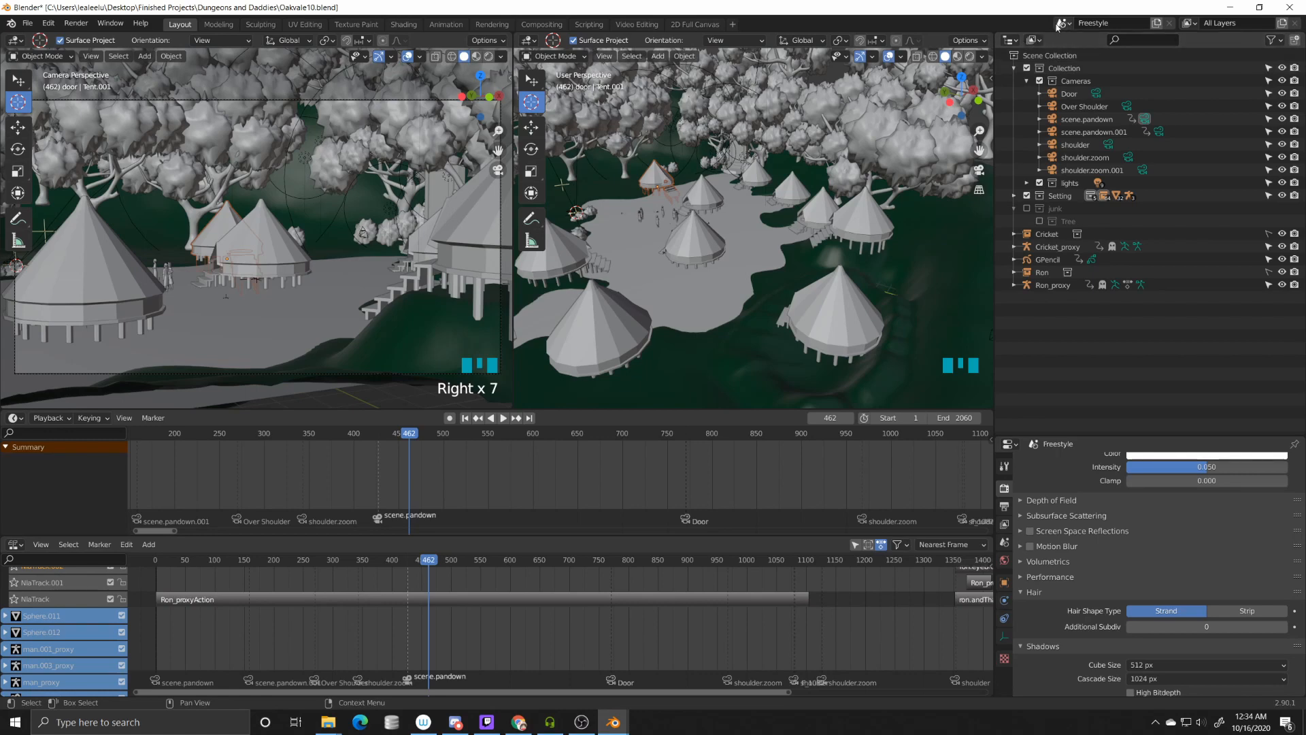
left_click(1025, 42)
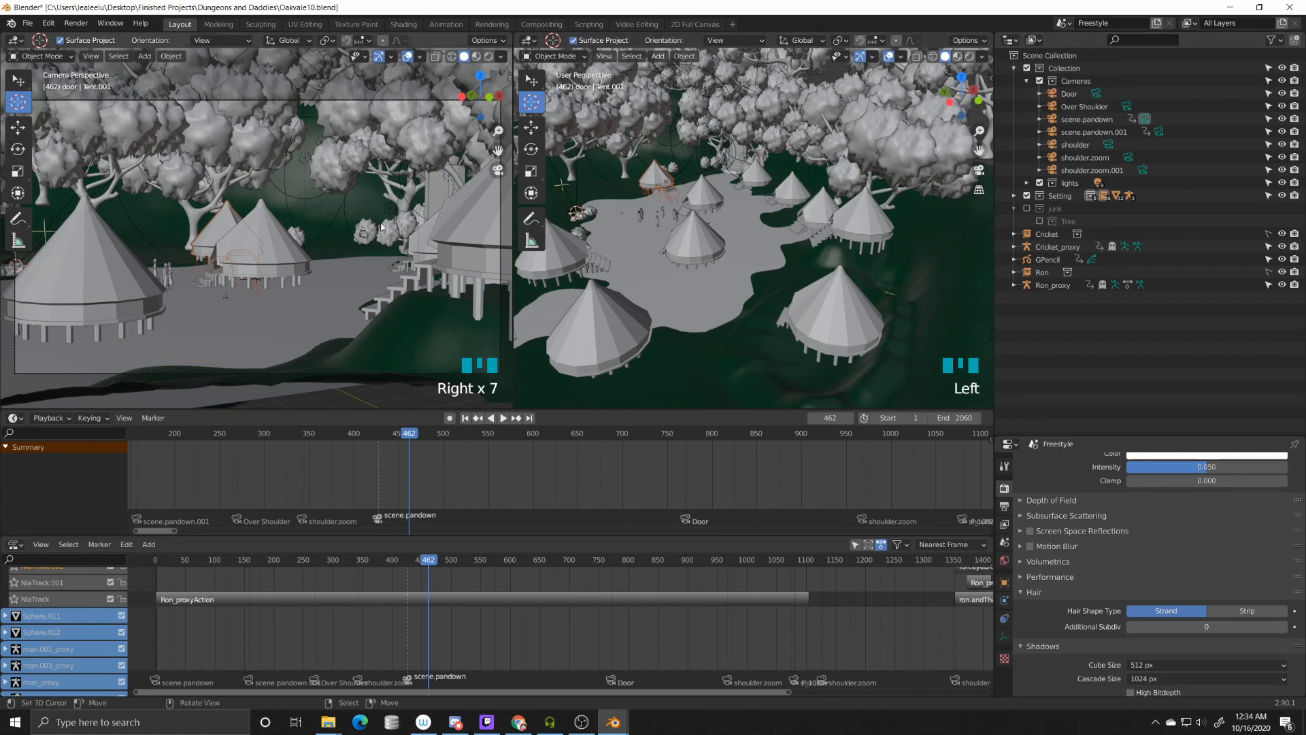
right_click(696, 189)
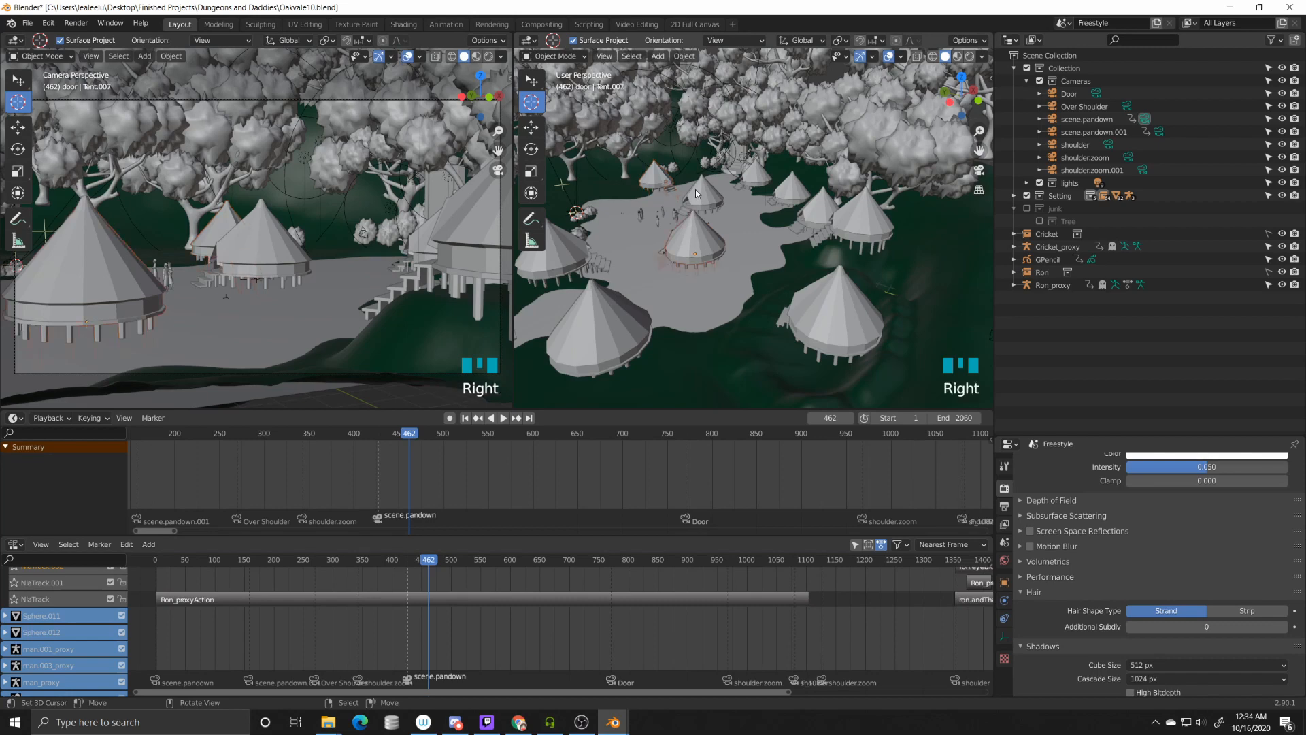
right_click(650, 182)
right_click(568, 258)
right_click(562, 256)
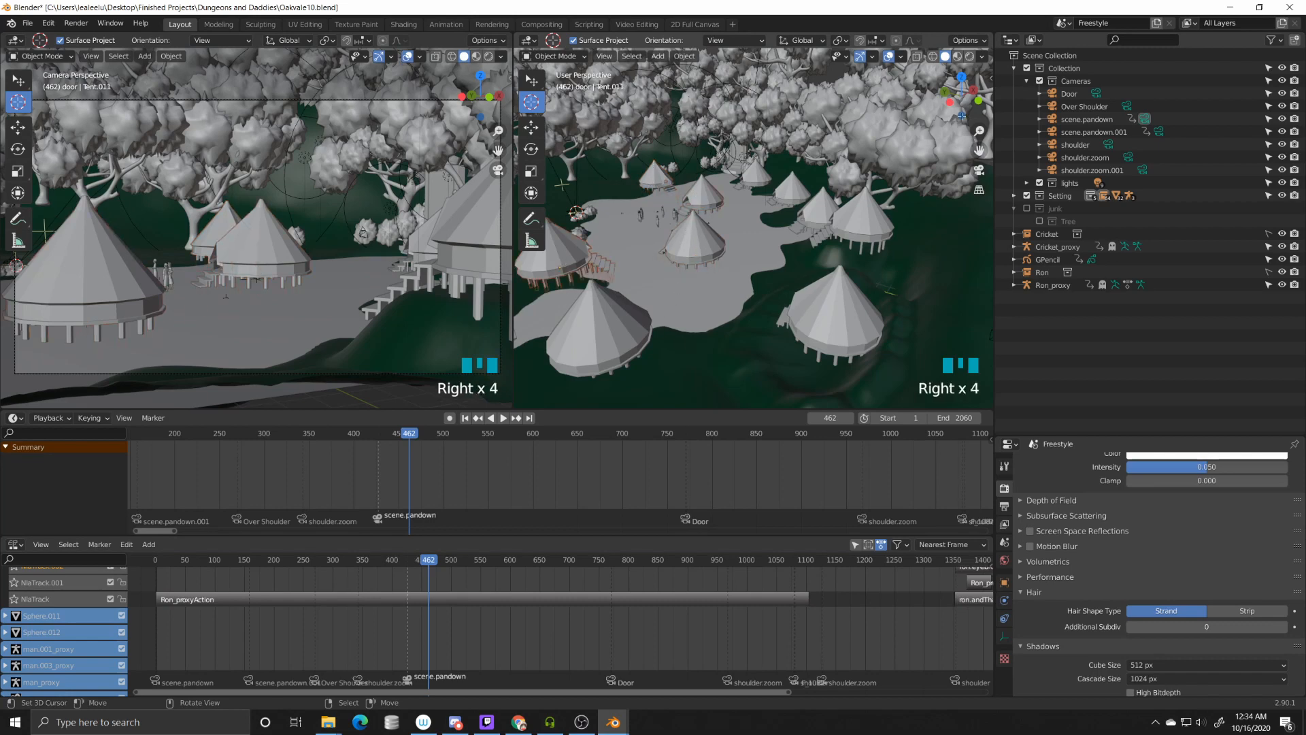
Step: Switch the outliner to the Blender File display and collapse the //LIB\cricket.blend entry to list the linked libraries
left_click(1015, 68)
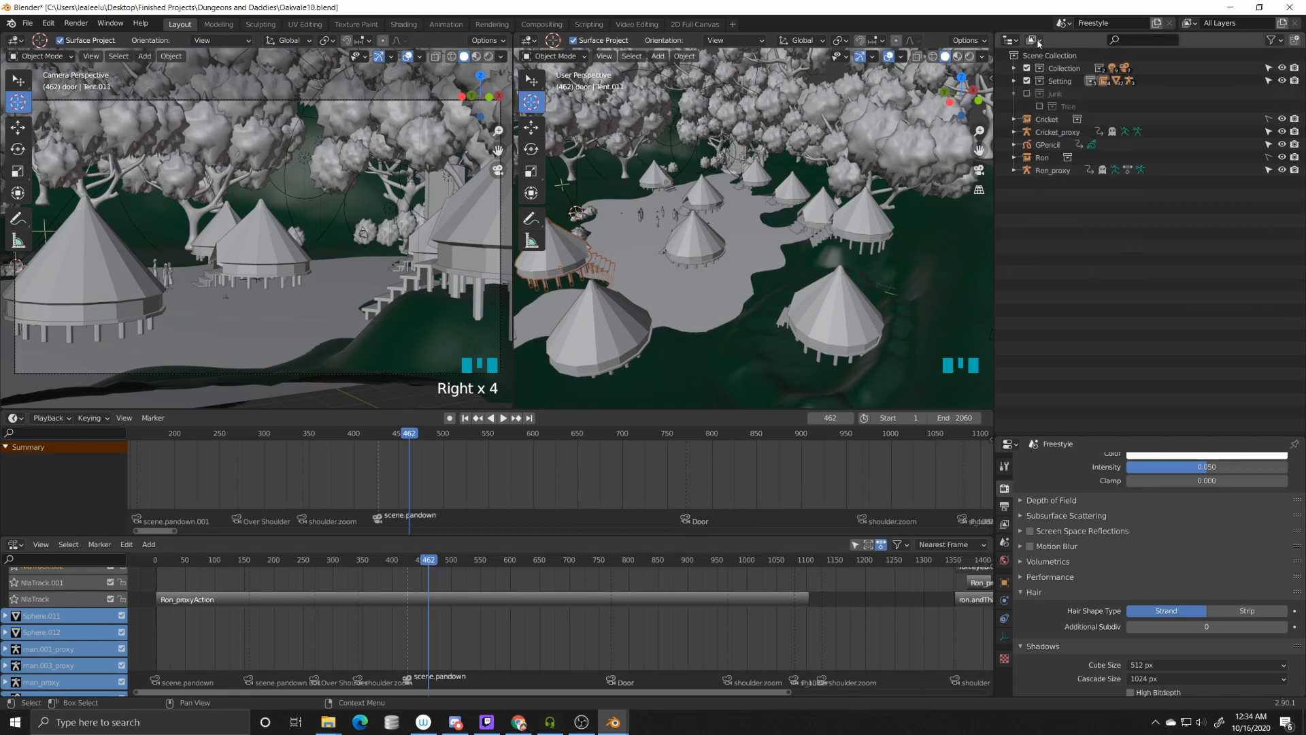
left_click(1034, 41)
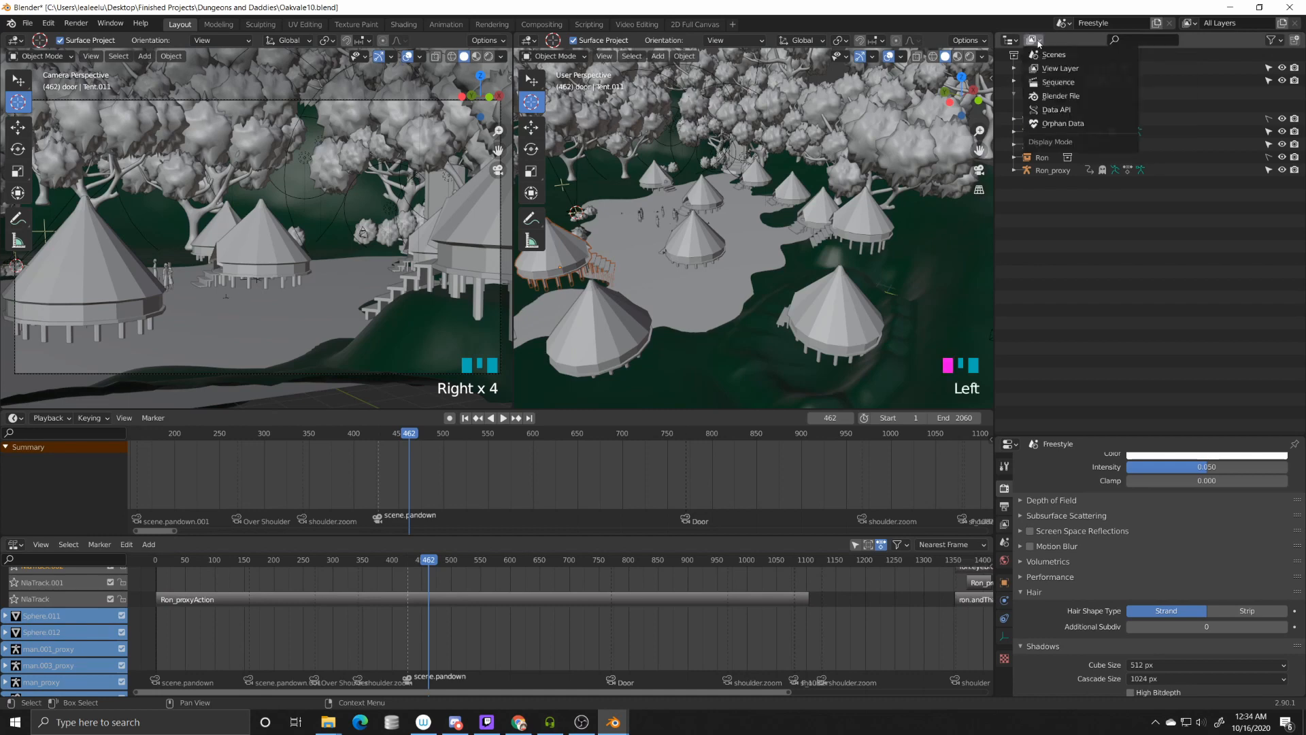
left_click(1065, 98)
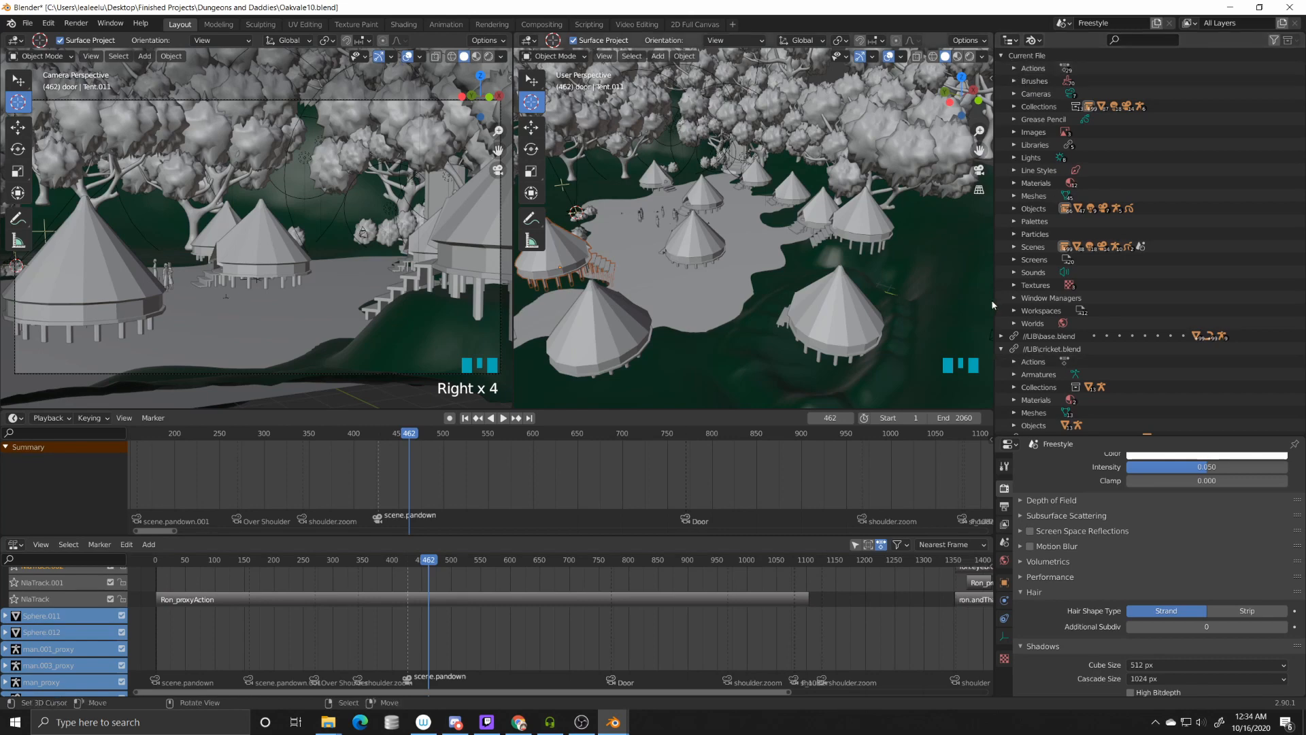
scroll(1051, 341, "down", 4)
left_click(1051, 346)
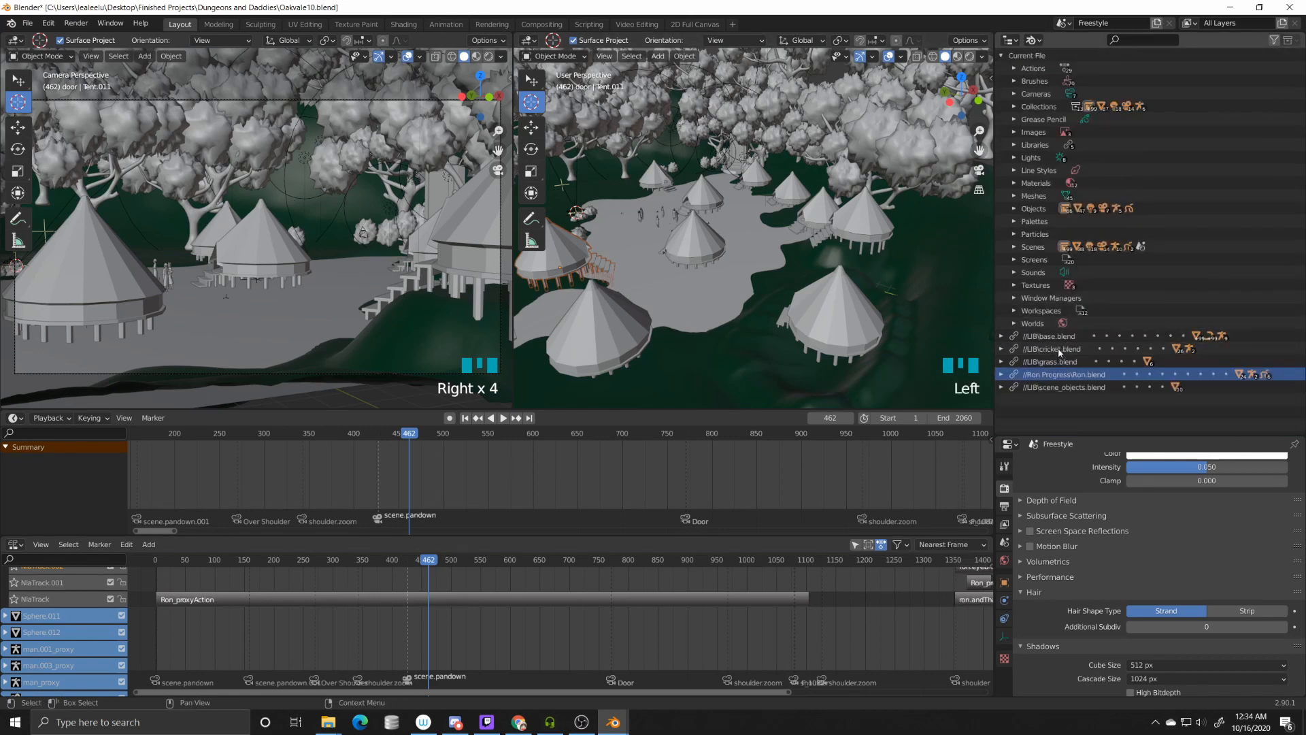
left_click(1059, 348)
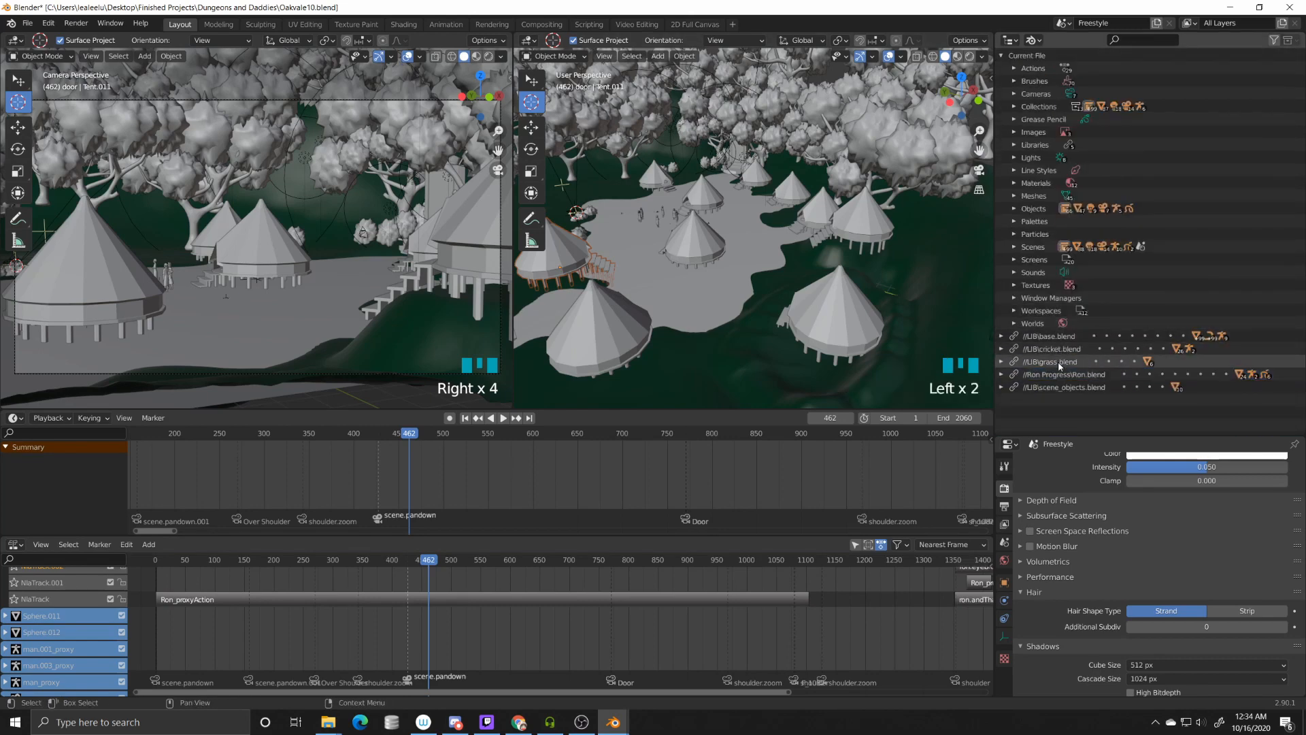
Step: Reload the linked //LIB\scene_objects.blend library
left_click(1075, 393)
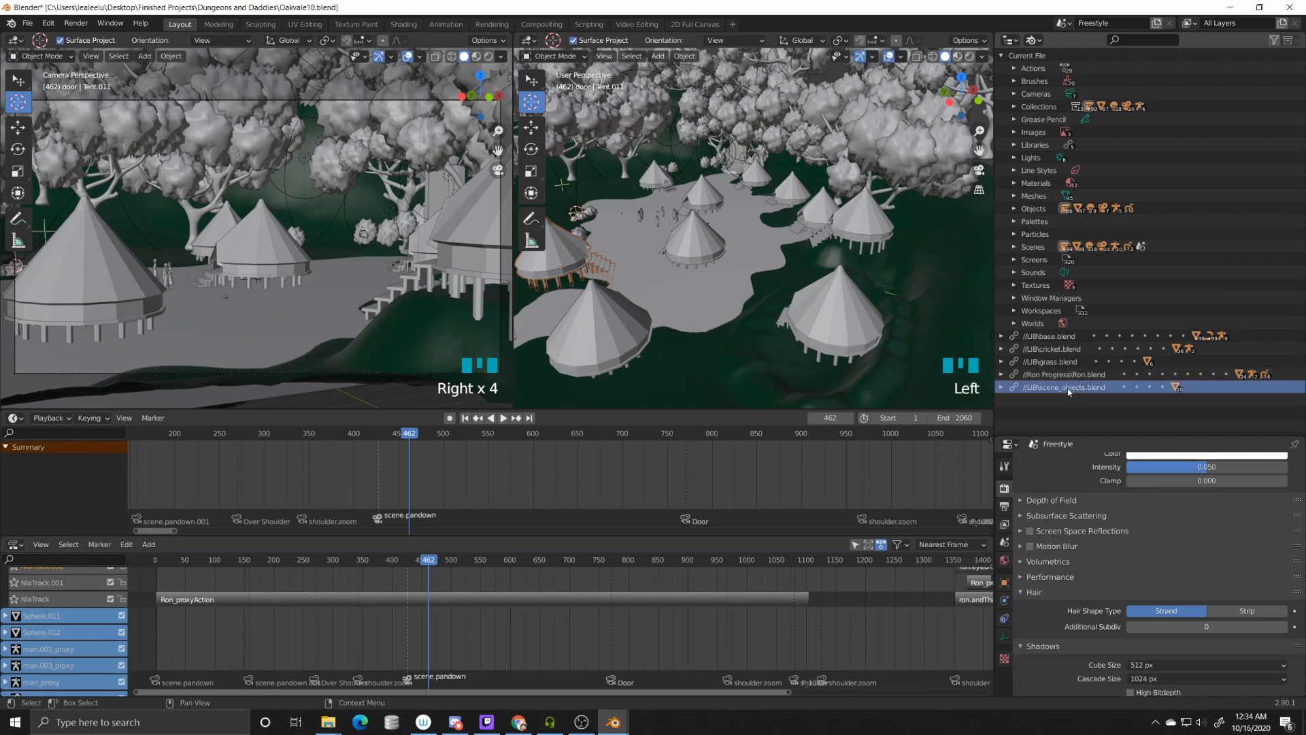
right_click(1074, 391)
left_click(1079, 429)
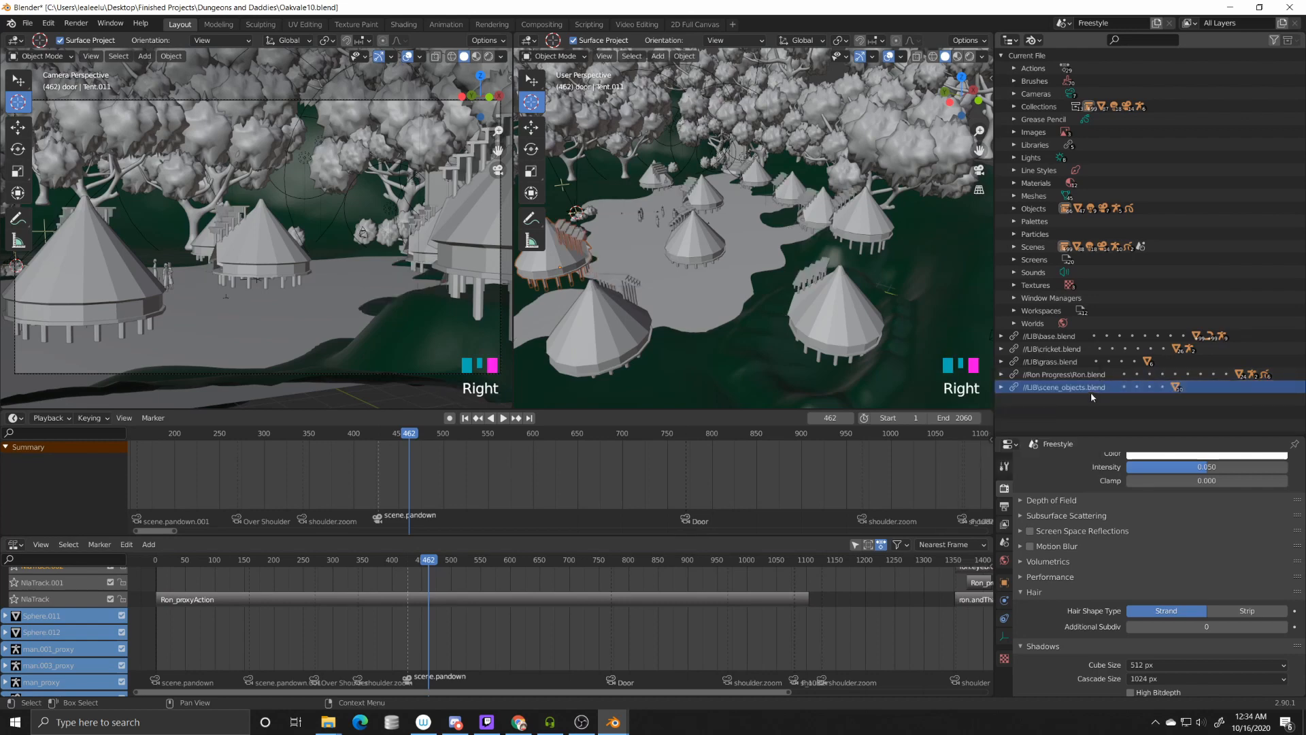
Step: Examine the stairs on the linked tents around the village from several angles, selecting Tent.008
middle_click_drag(675, 255, 708, 235)
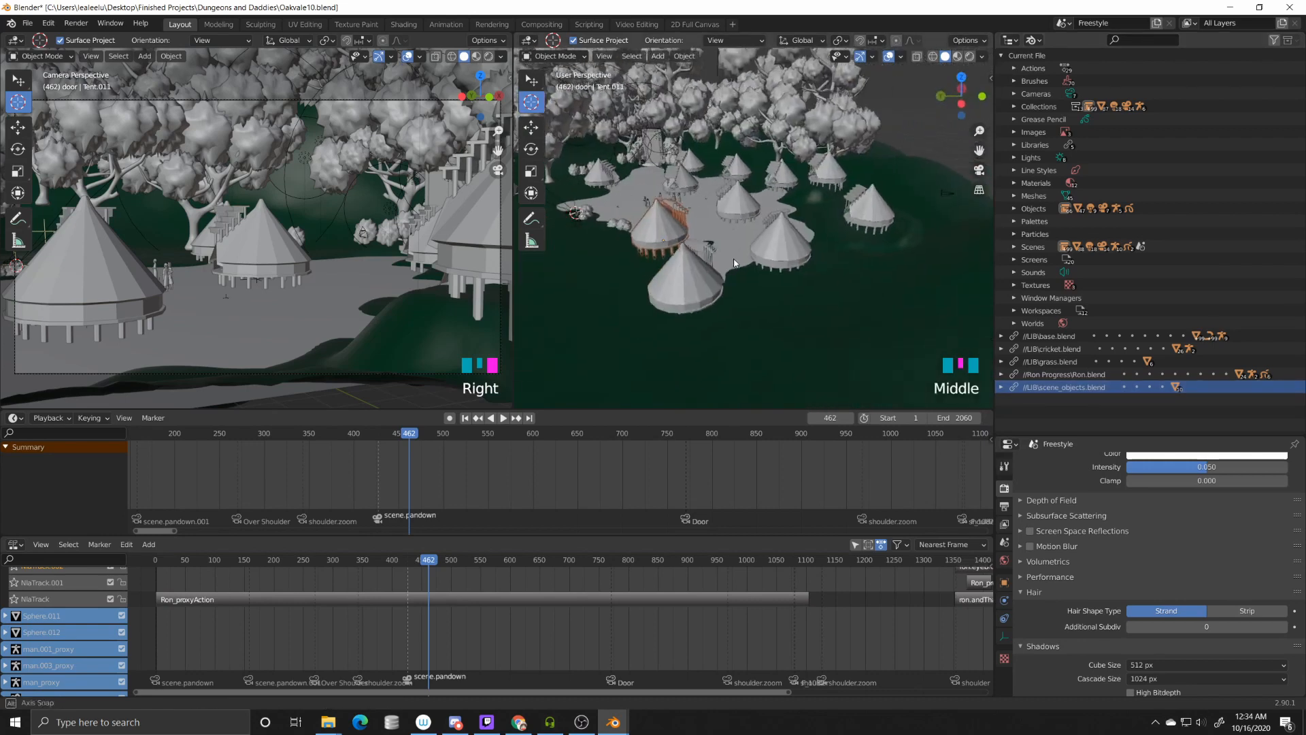
scroll(728, 227, "up", 5)
middle_click_drag(802, 220, 813, 198)
scroll(818, 187, "down", 3)
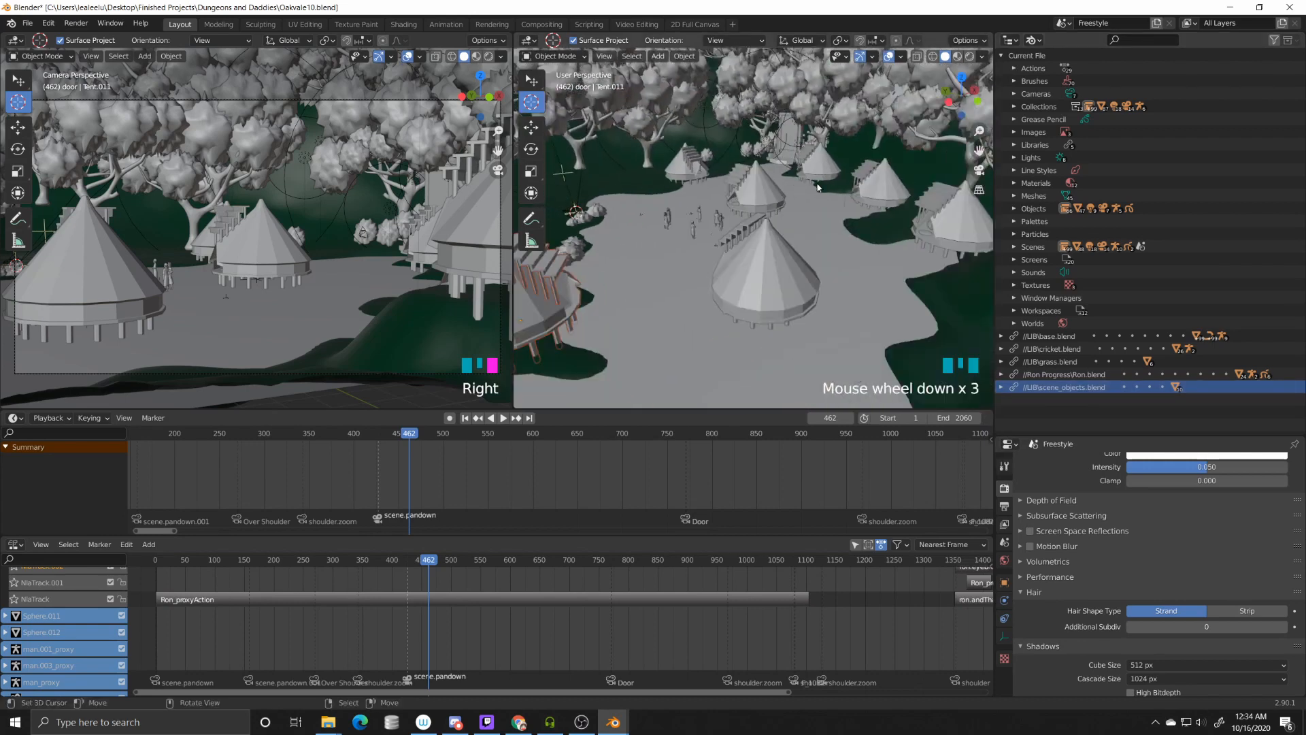
right_click(743, 180)
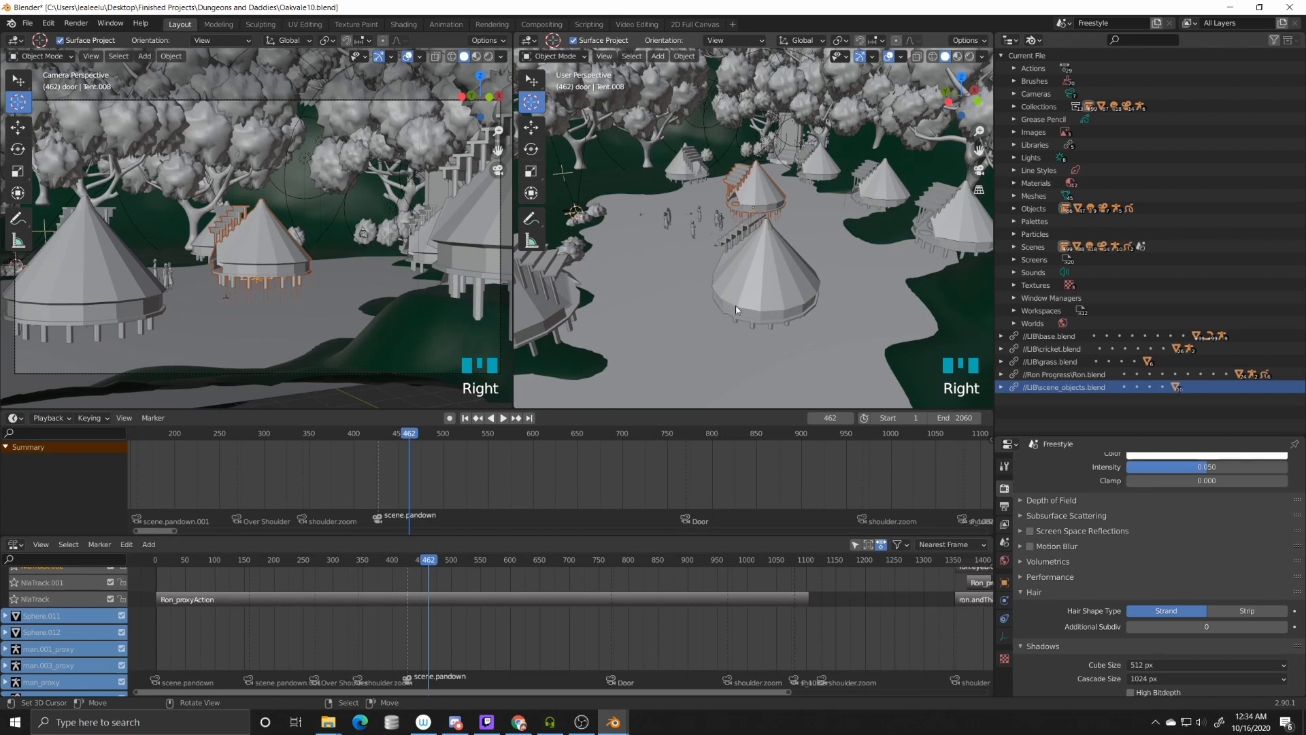
scroll(701, 321, "down", 2)
mouse_move(689, 291)
middle_mouse_down()
mouse_move(642, 280)
mouse_move(680, 282)
middle_mouse_up()
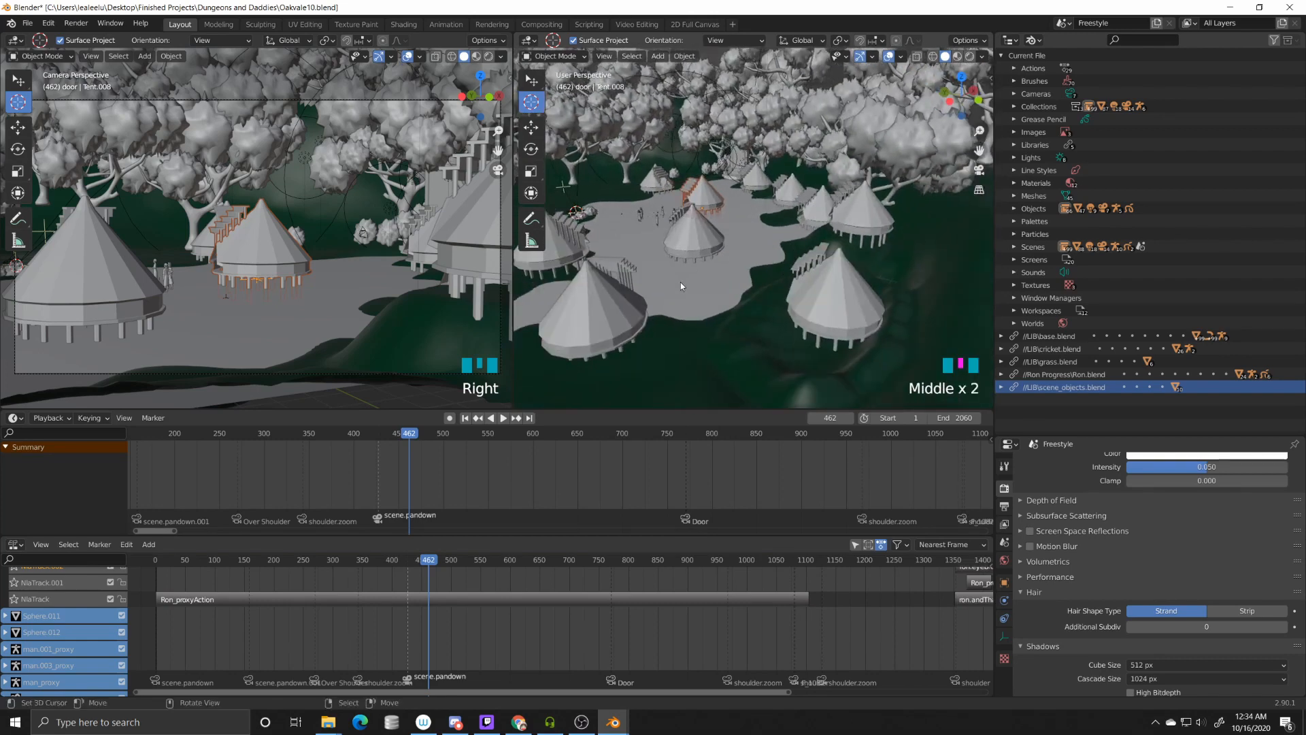
middle_click_drag(692, 237, 767, 279, "shift")
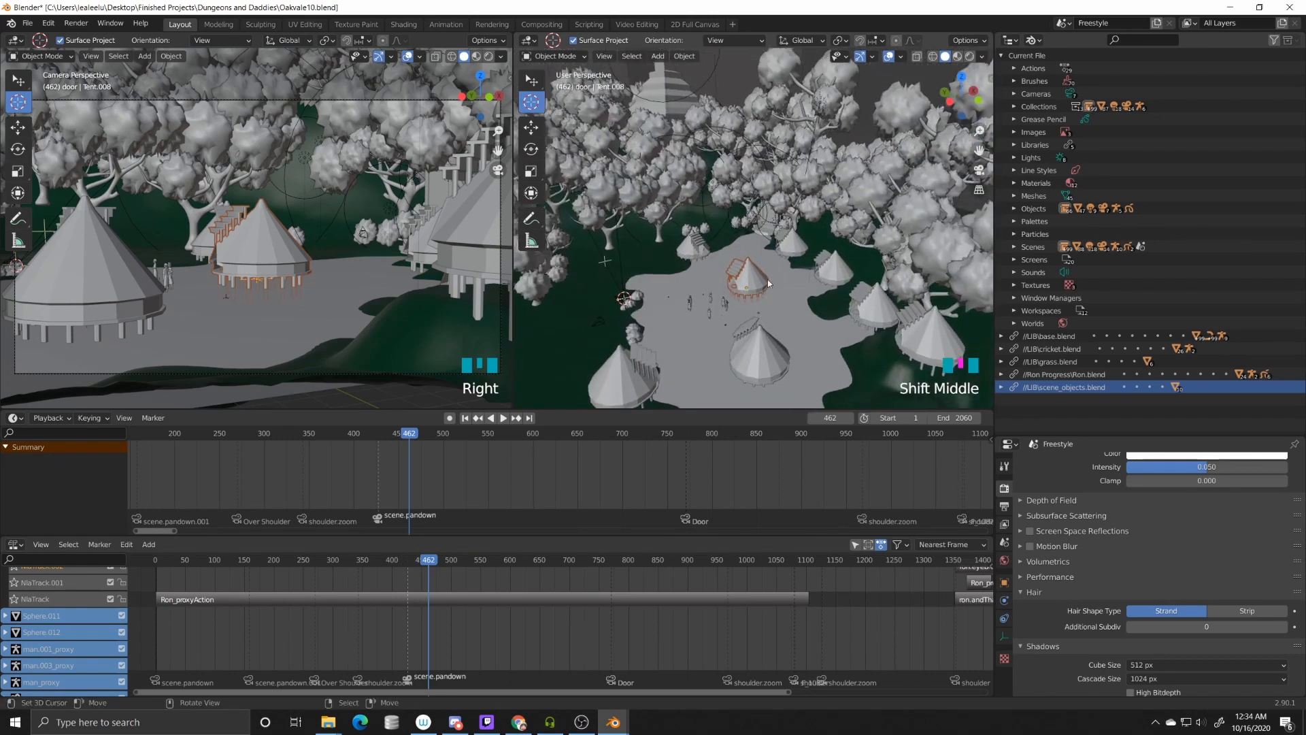
Step: Select Door.001 at the far edge of the village and place the 3D cursor on the door's surface
right_click(763, 232)
right_click(763, 233)
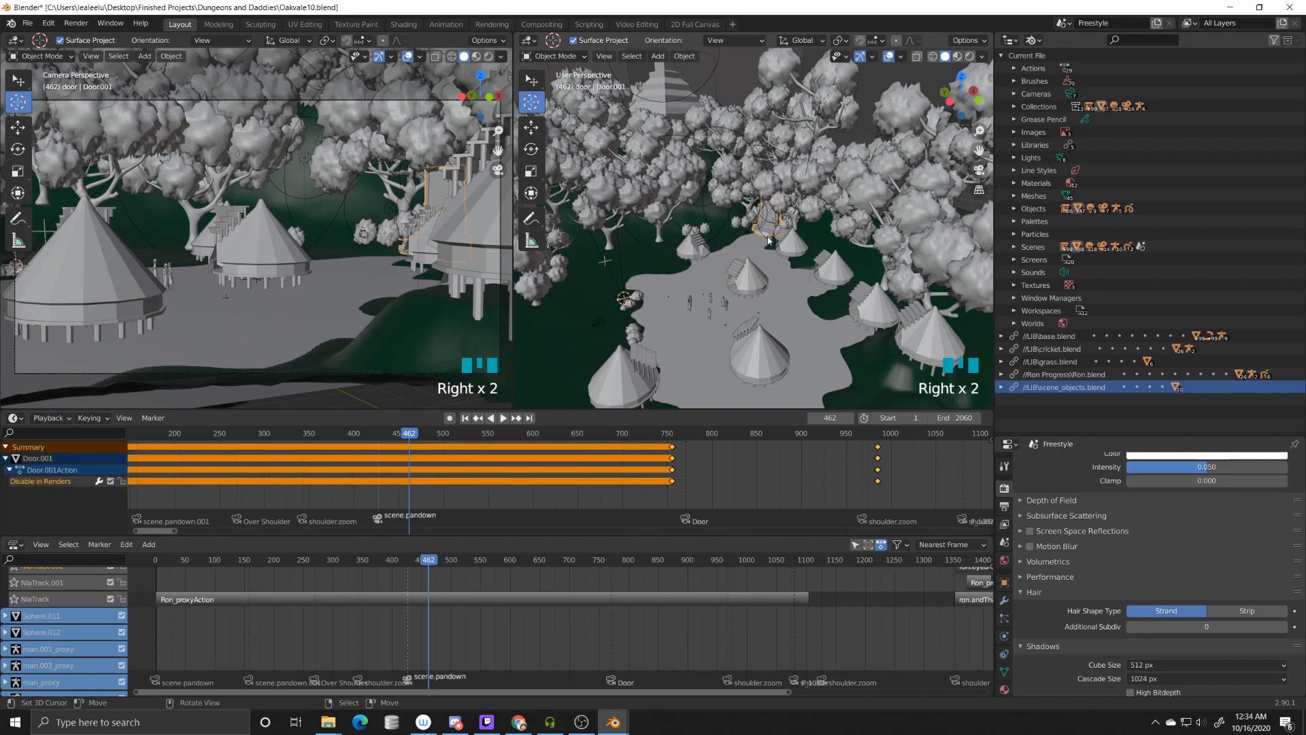
scroll(769, 238, "up", 8)
middle_click_drag(775, 245, 726, 378, "shift")
scroll(700, 279, "up", 5)
left_click(789, 219)
scroll(790, 219, "up", 3)
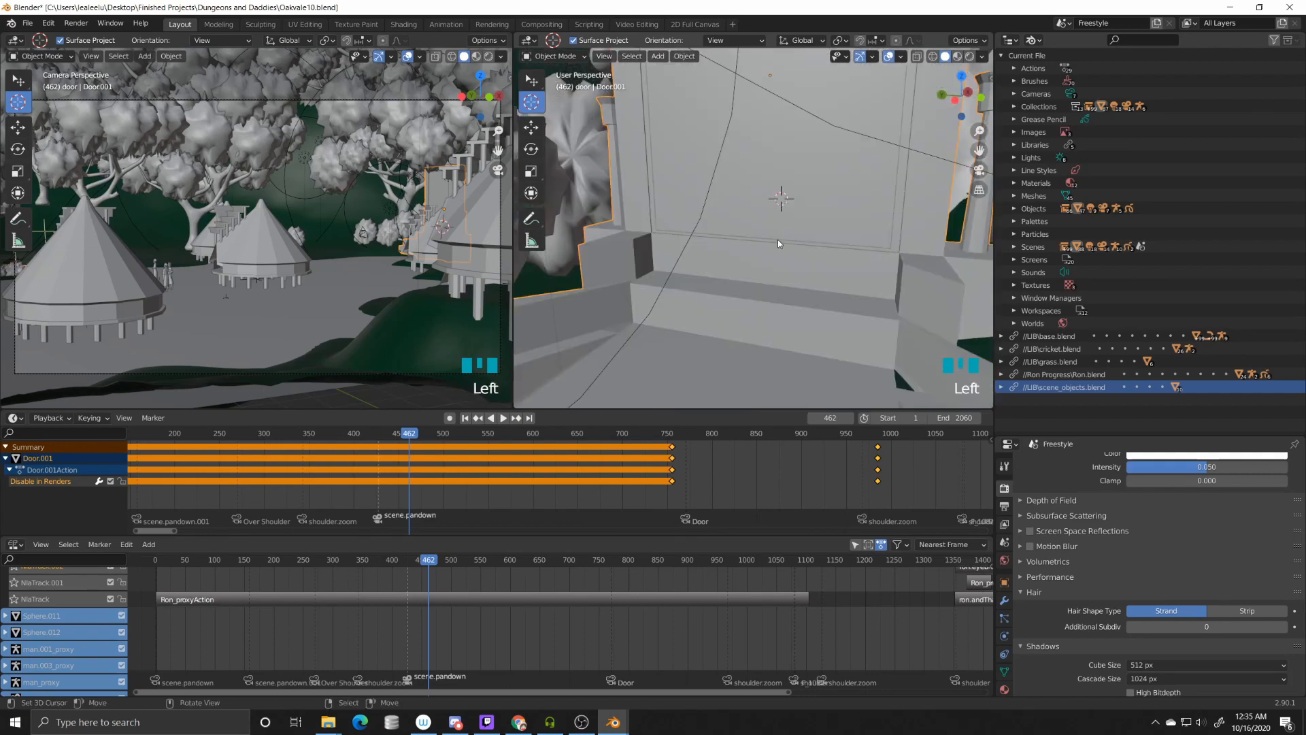
scroll(785, 221, "down", 7)
middle_click_drag(786, 221, 773, 239, "shift")
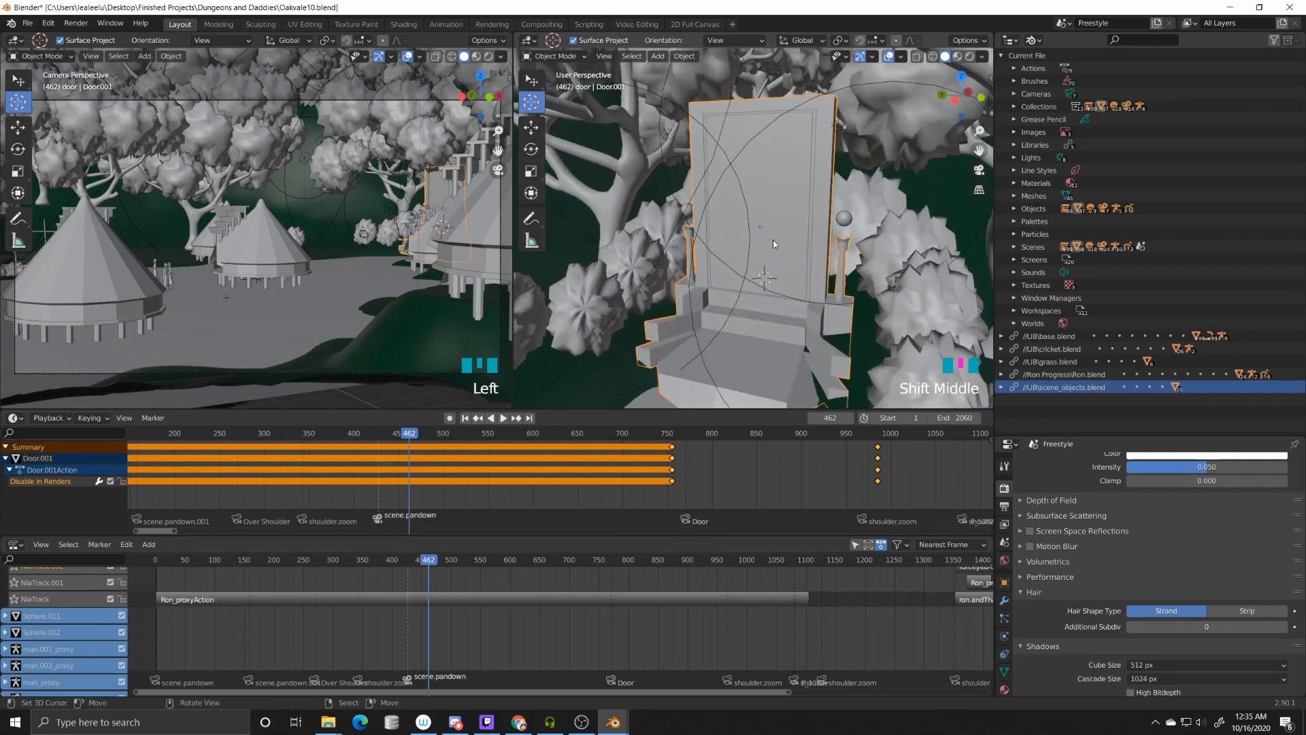
middle_click_drag(743, 296, 755, 275, "shift")
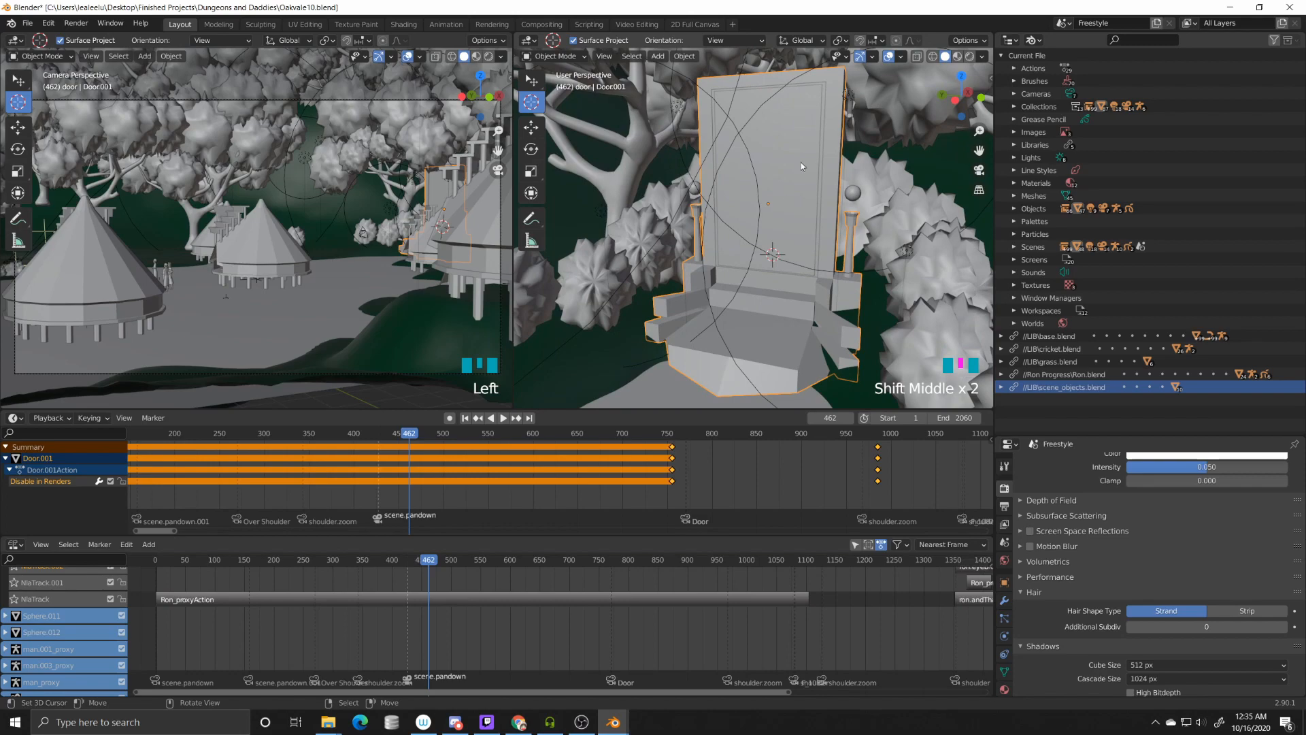
middle_click_drag(855, 222, 882, 236)
scroll(881, 236, "down", 3)
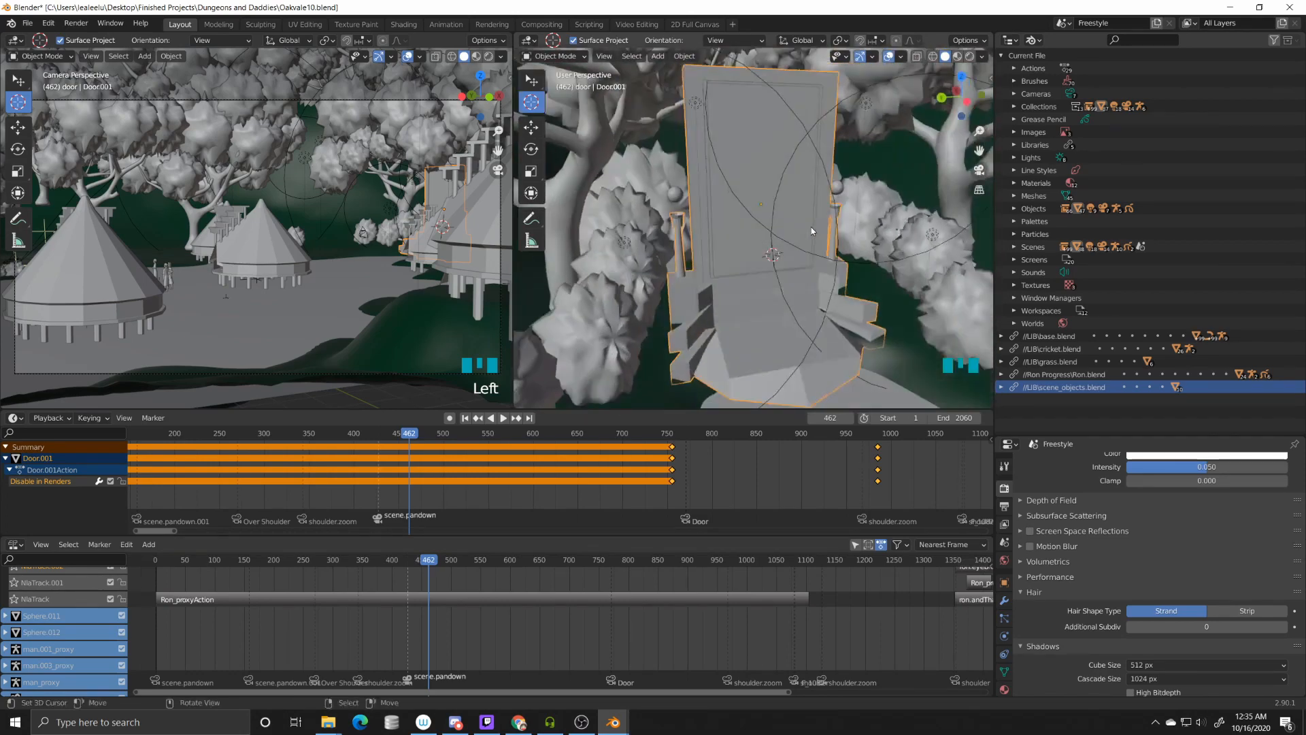
Step: Reselect Door.001 and enter Edit Mode to examine its mesh
key("Tab")
right_click(774, 238)
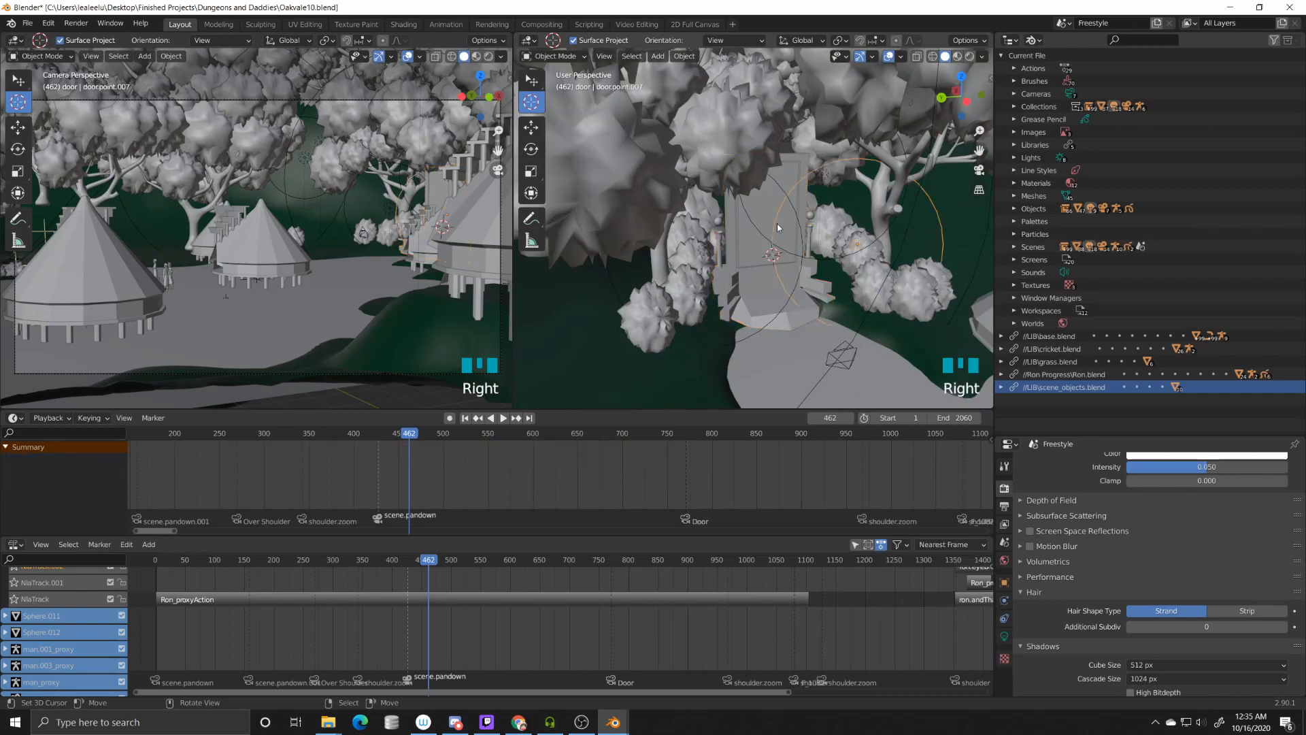
right_click(758, 215)
key("Tab")
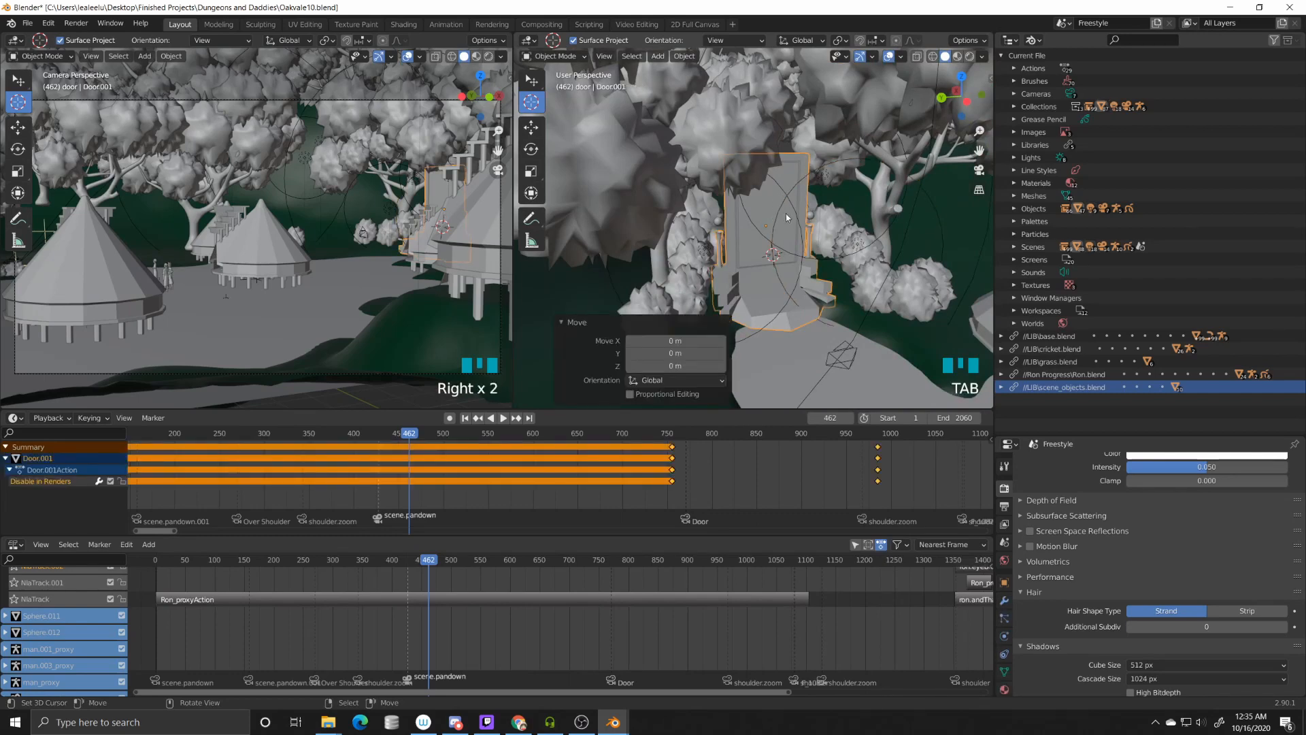
scroll(782, 226, "up", 3)
middle_click_drag(789, 233, 777, 226)
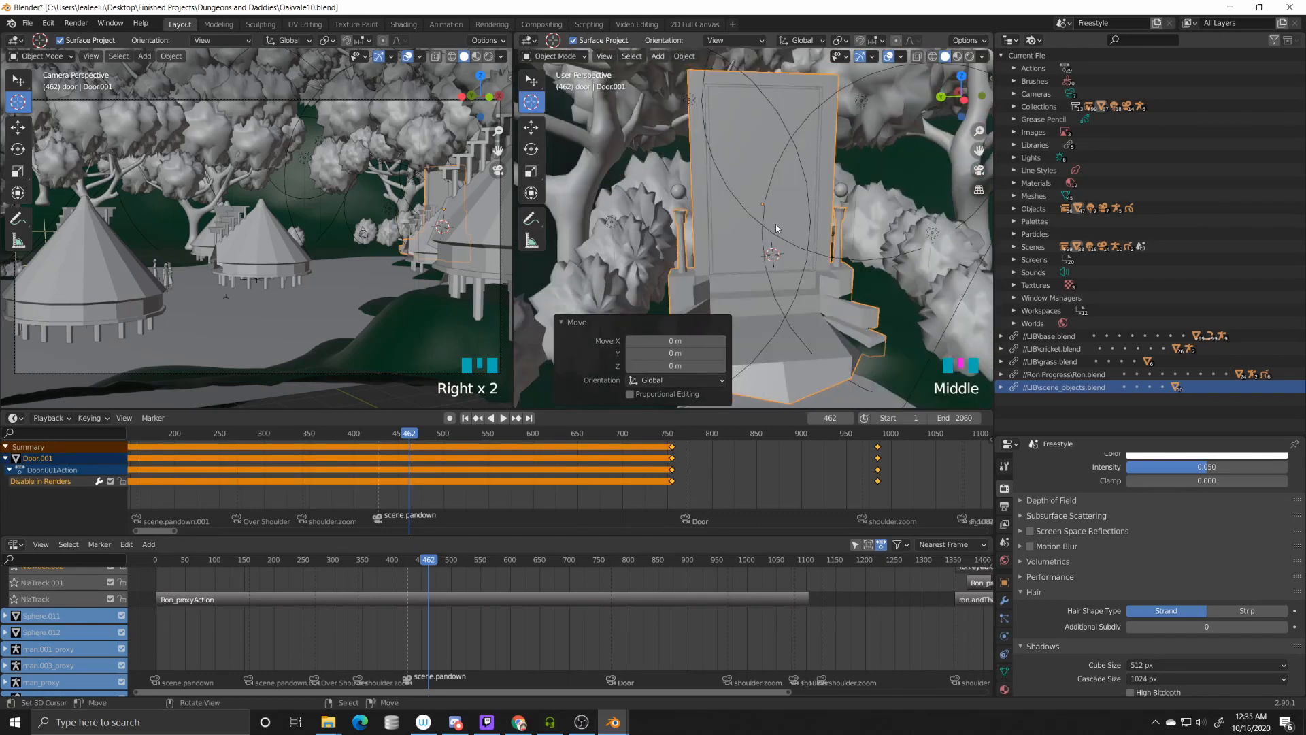
key("Tab")
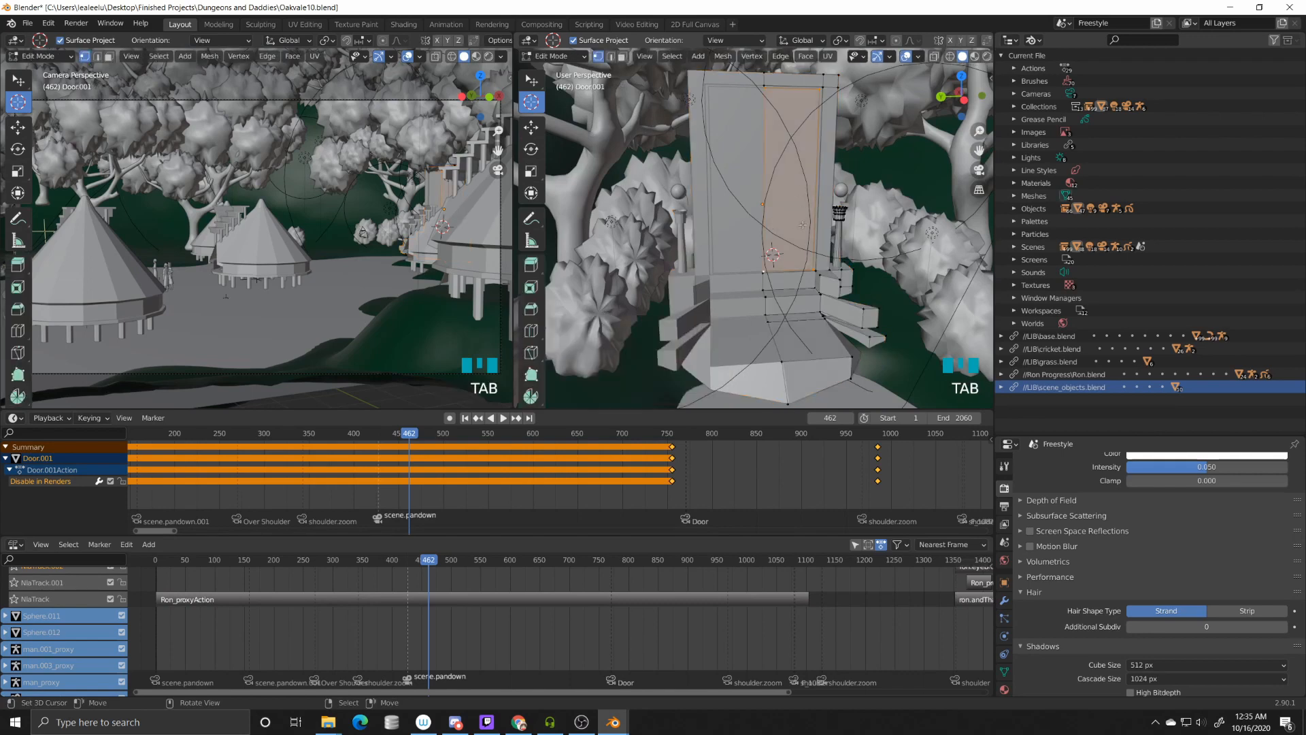
middle_click_drag(827, 223, 728, 251)
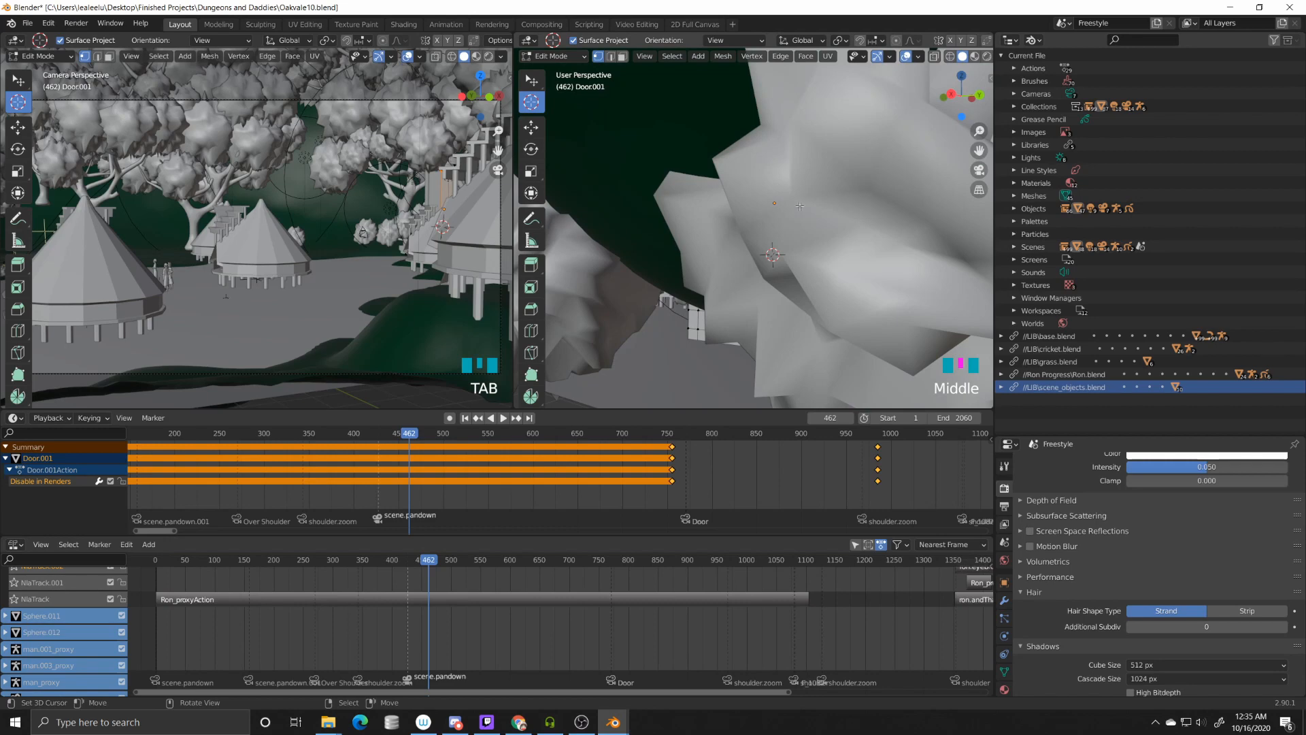
Step: Leave Edit Mode on Door.001 and isolate the door in Local View
middle_click_drag(800, 206, 711, 237)
scroll(272, 232, "down", 1)
scroll(710, 237, "down", 1)
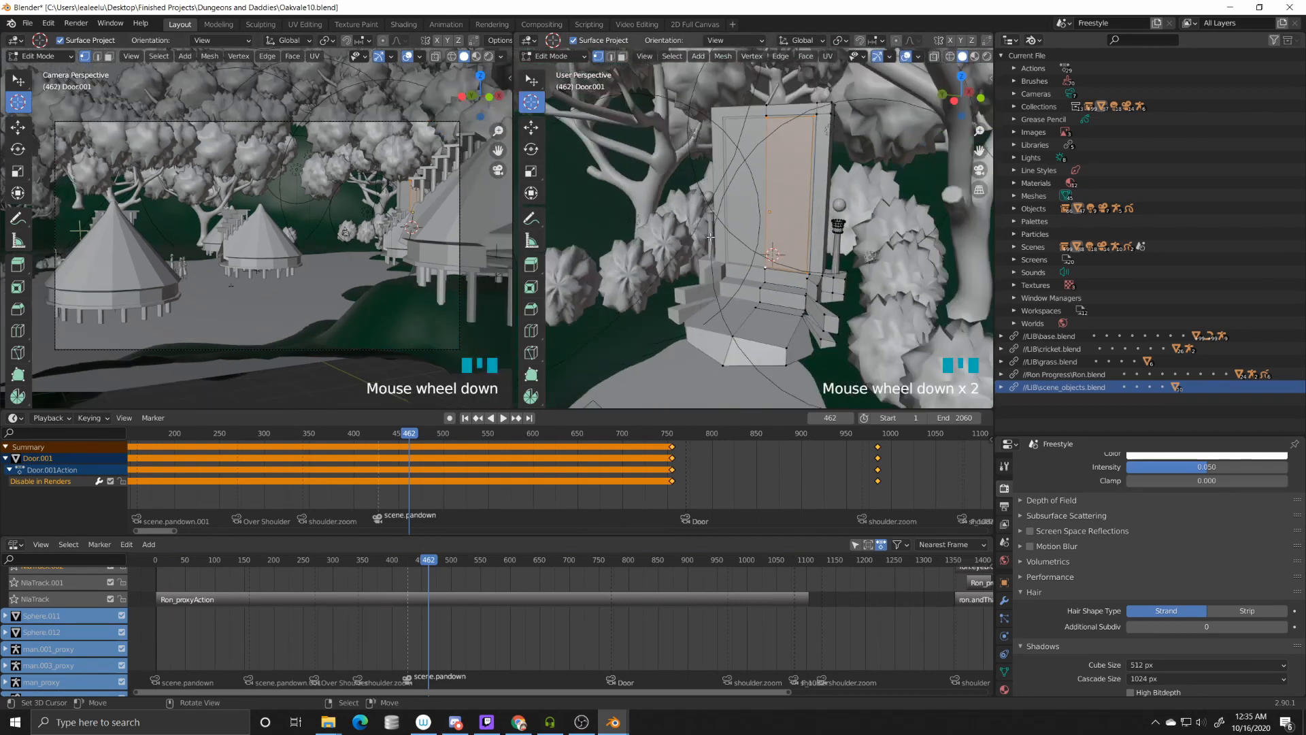
key("Tab")
middle_click_drag(754, 280, 766, 275)
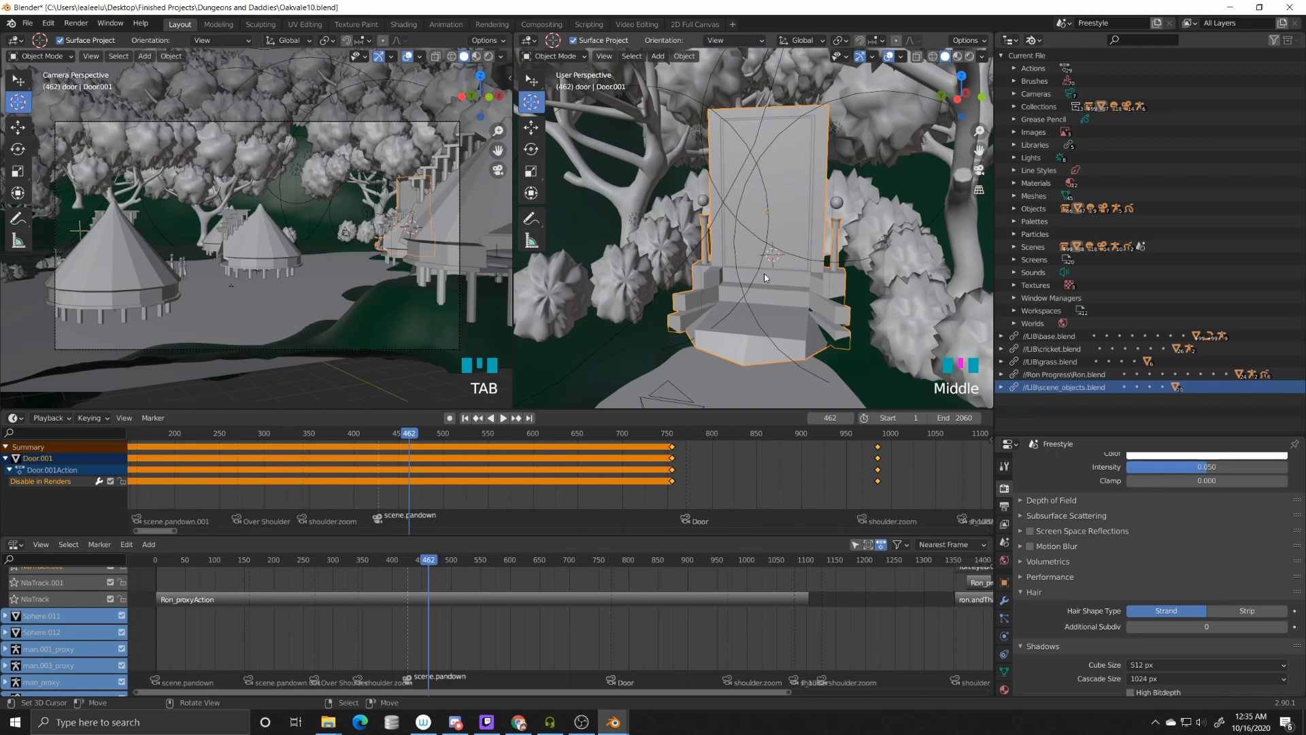
key("KP_Divide")
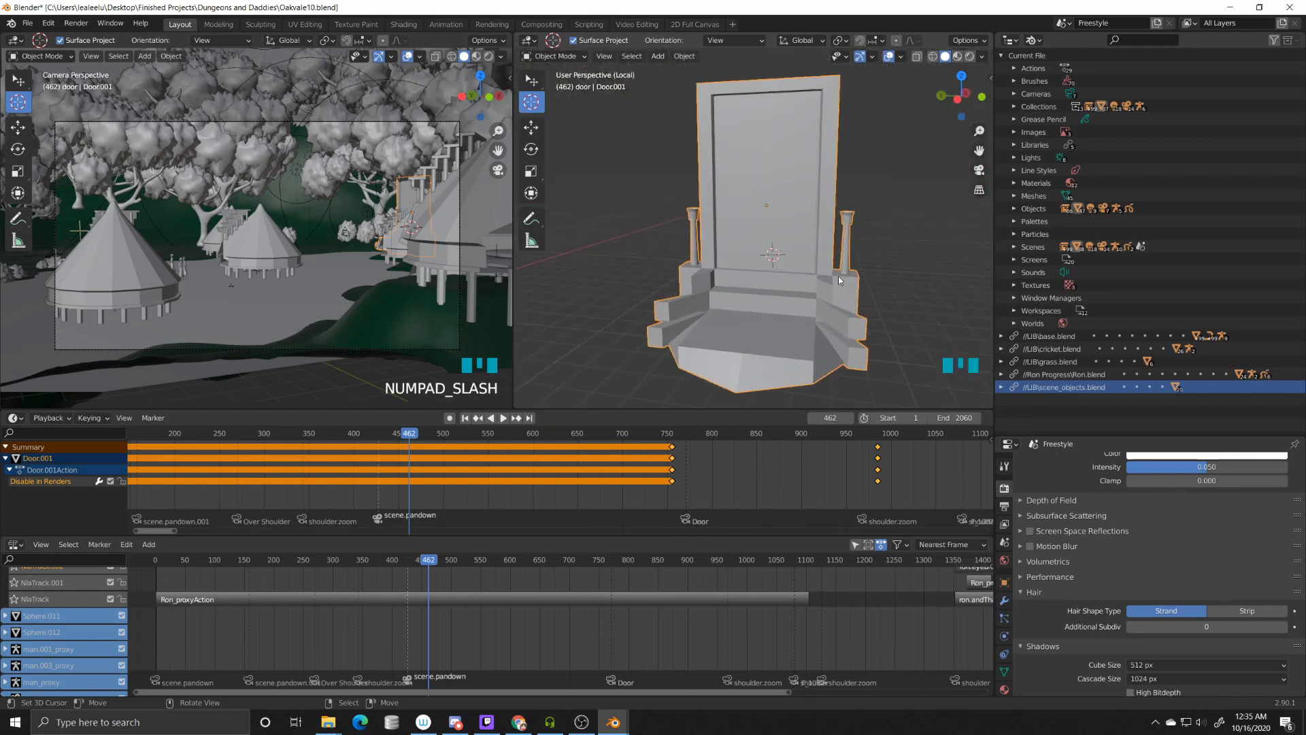
Step: Examine the isolated door's mesh in Edit Mode, then restore the full scene and return to Object Mode
key("Tab")
middle_click_drag(838, 275, 913, 250)
middle_click_drag(667, 275, 813, 268)
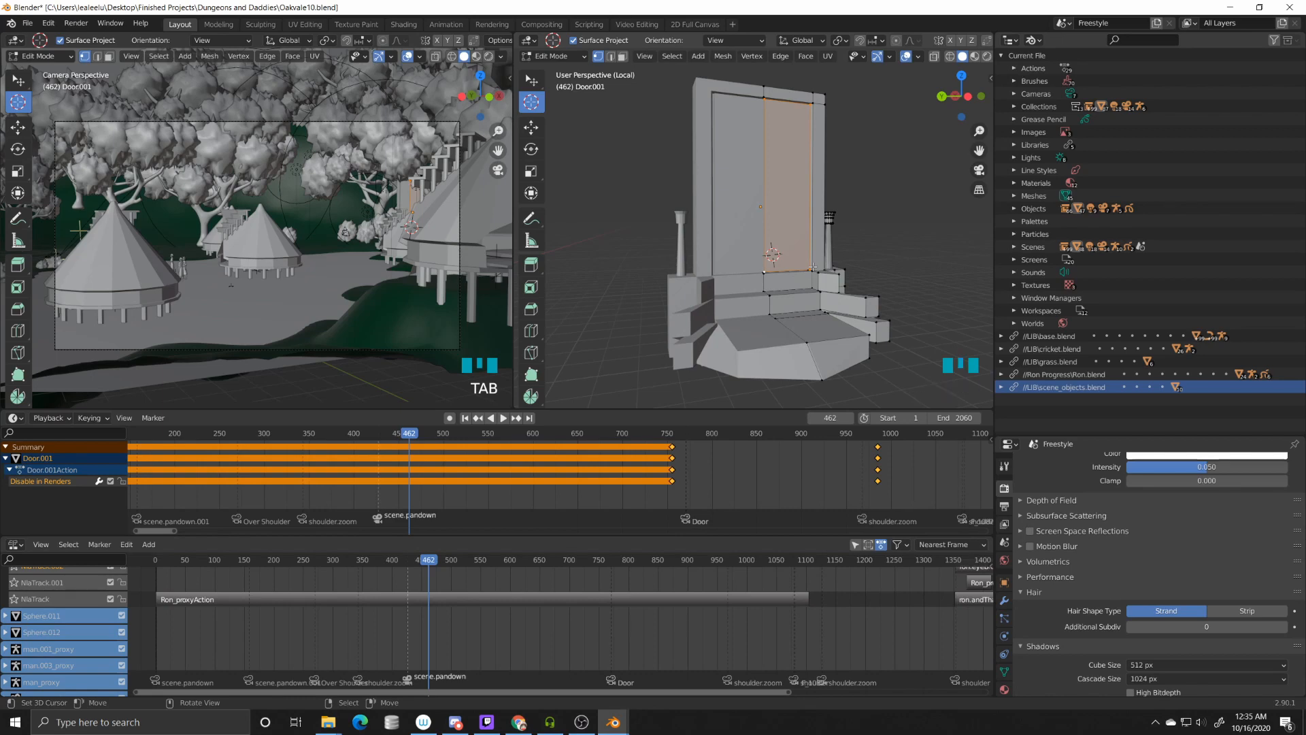
key("KP_Divide")
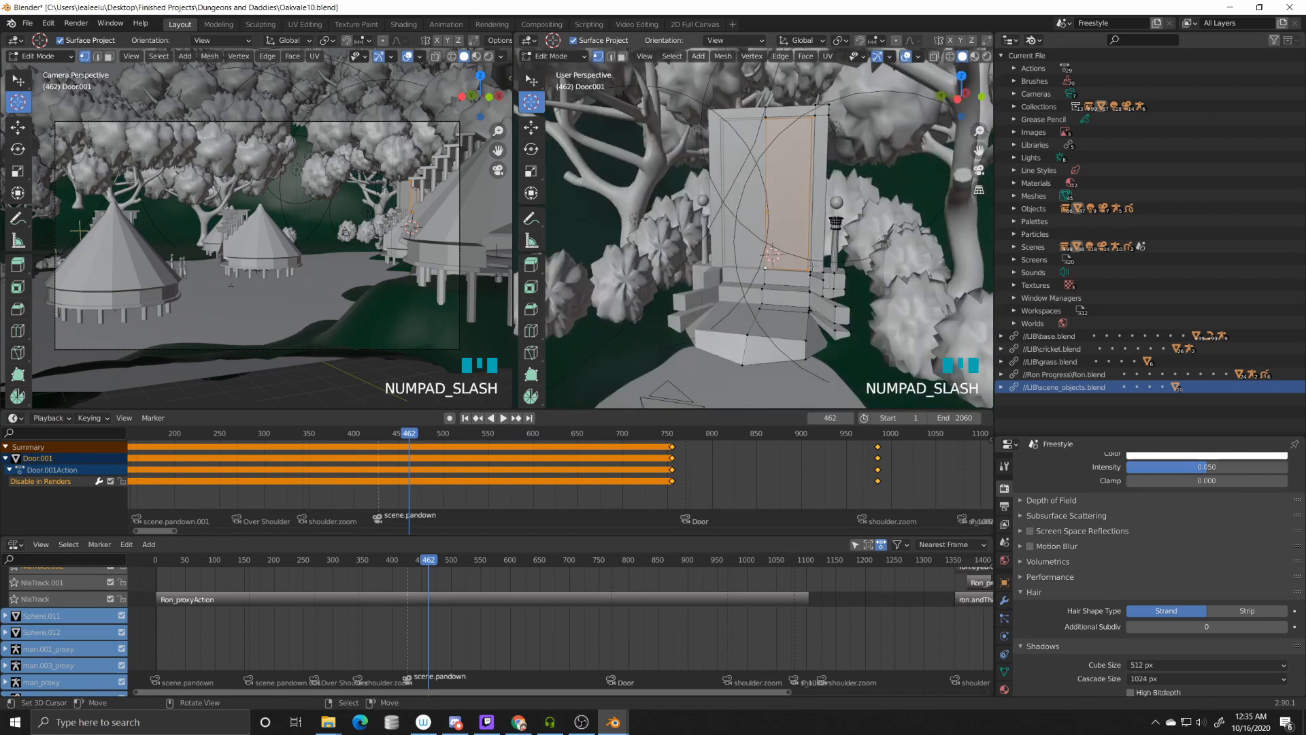
key("Tab")
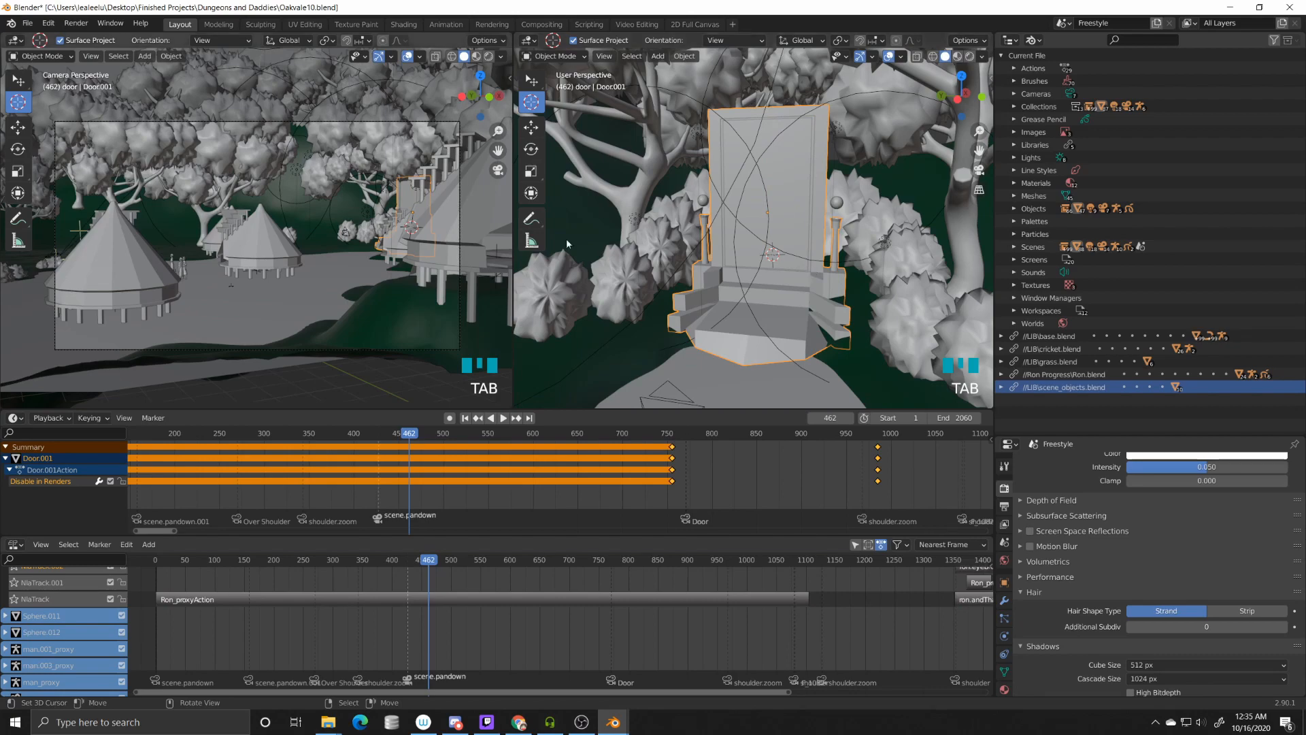
Step: Select Tree.012 behind the small tent at the clearing's edge and set the user-perspective viewport to Rendered shading
middle_click_drag(702, 267, 804, 238)
scroll(673, 283, "down", 4)
scroll(707, 272, "down", 3)
scroll(864, 231, "down", 2)
scroll(805, 239, "down", 1)
middle_click_drag(721, 242, 723, 227, "shift")
scroll(877, 243, "up", 3)
middle_click_drag(876, 242, 768, 248, "shift")
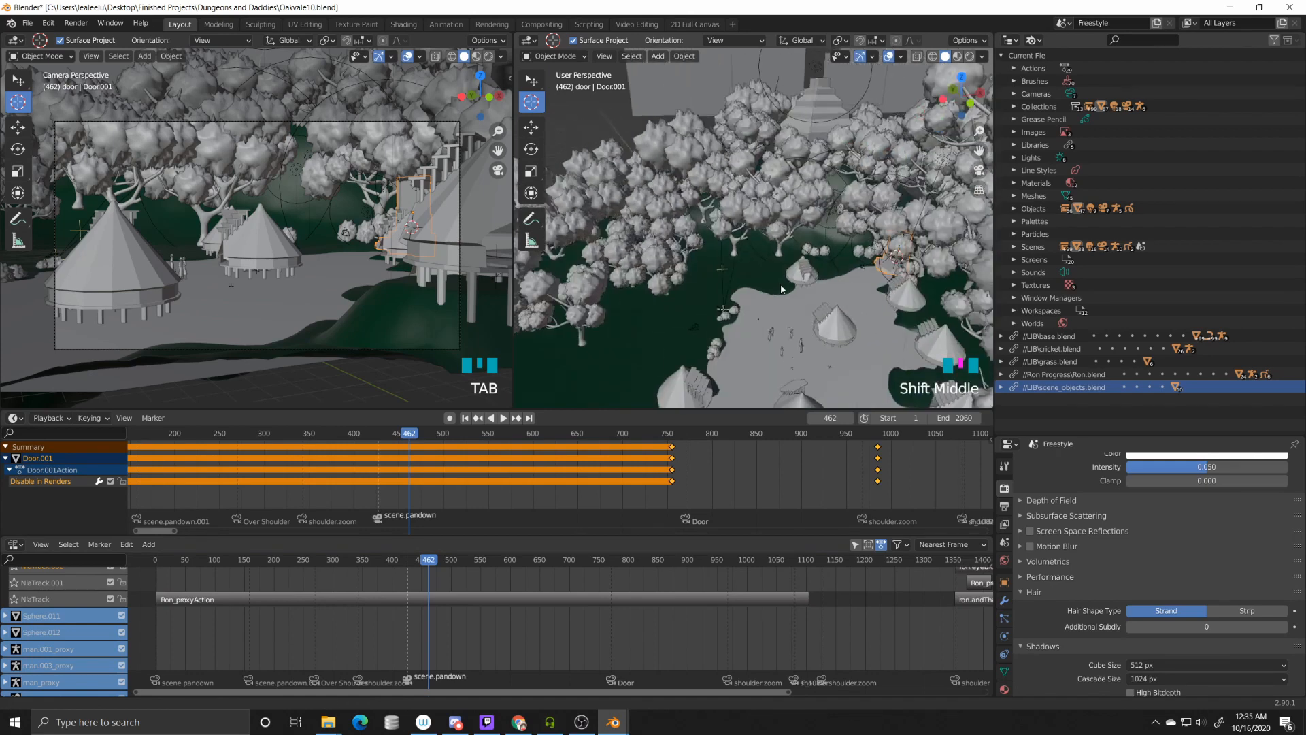
right_click(783, 233)
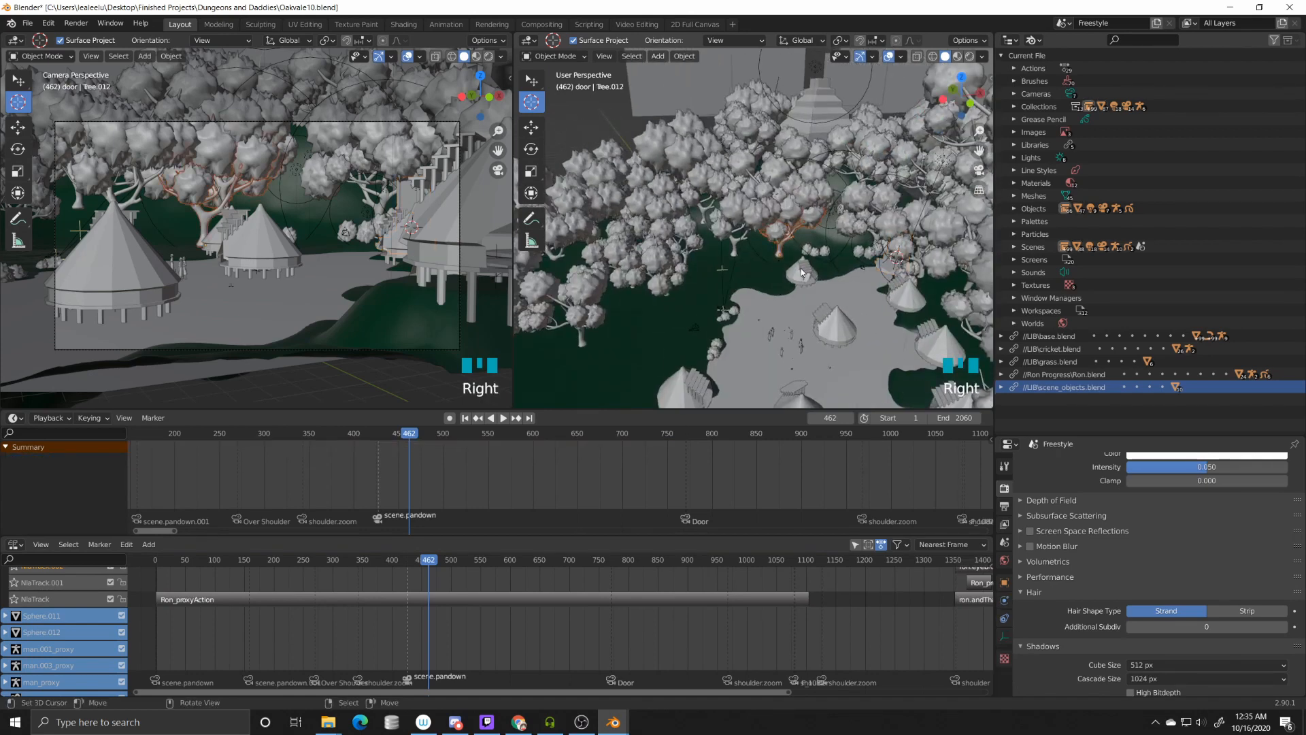
scroll(801, 268, "up", 4)
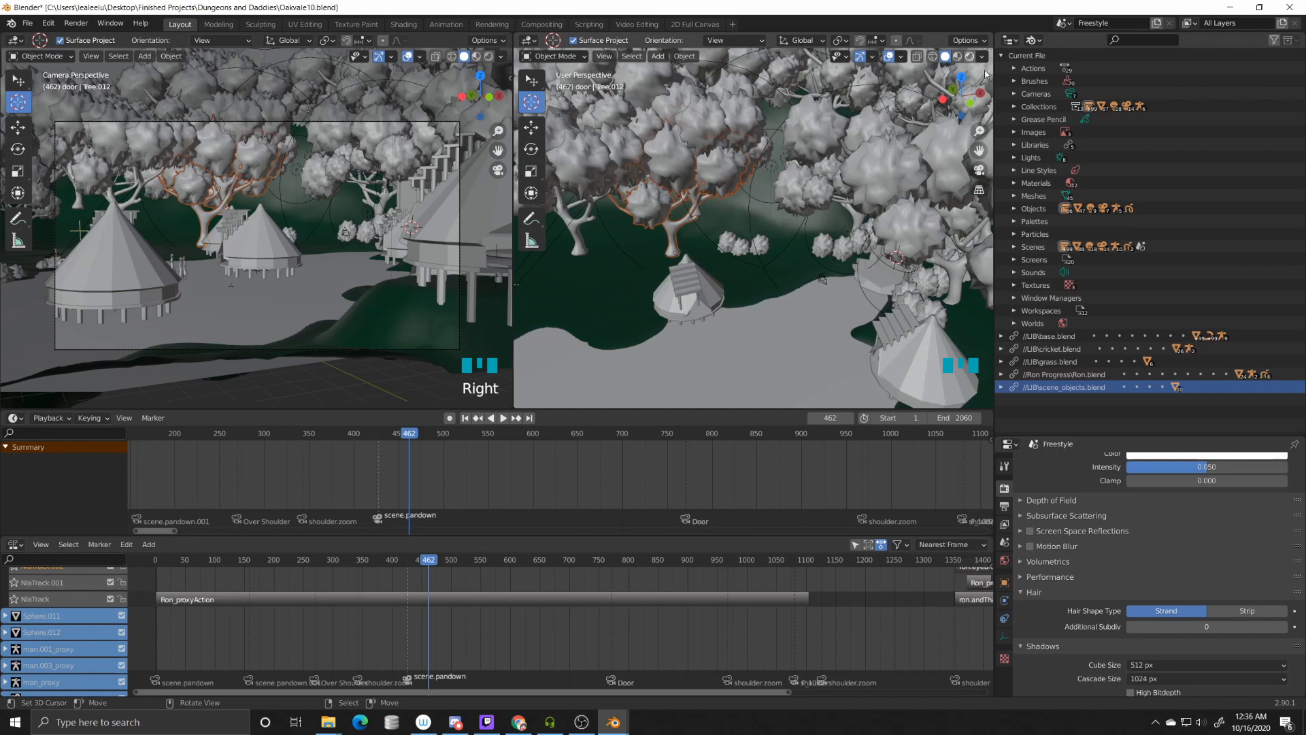
key("z")
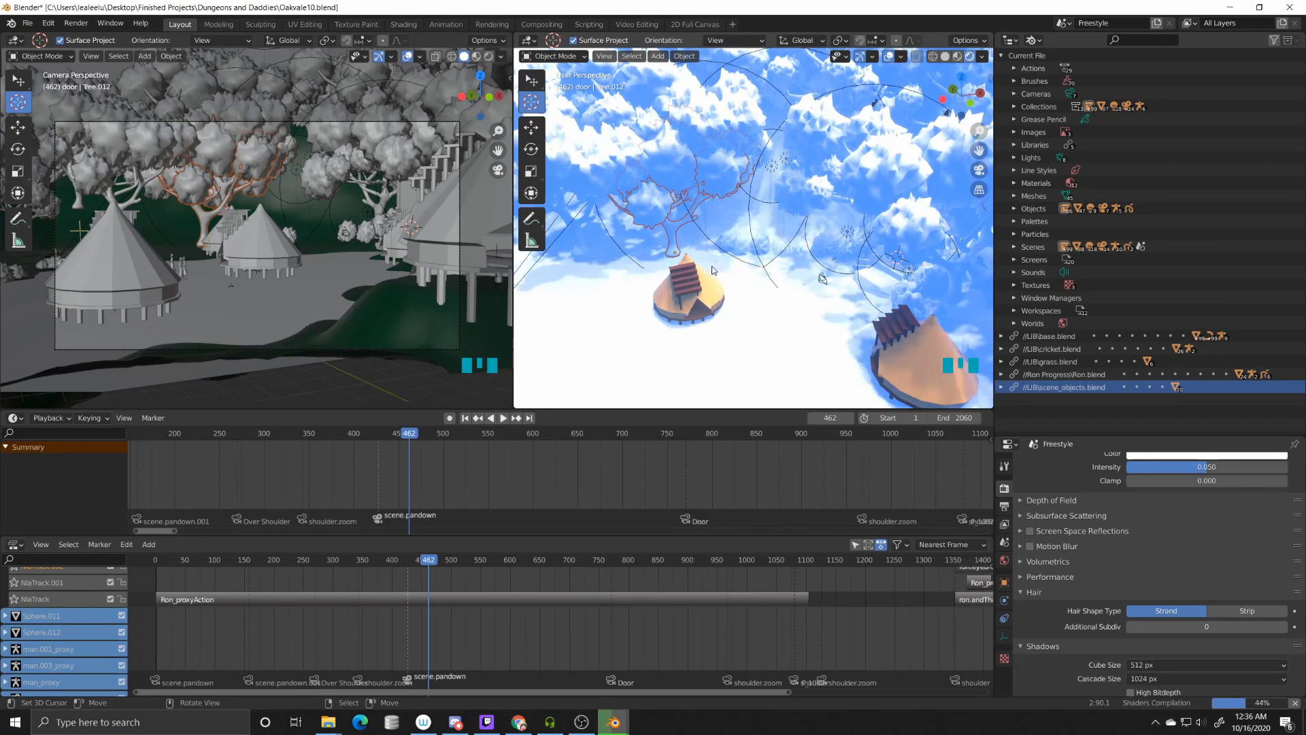
middle_click_drag(707, 270, 754, 264, "shift")
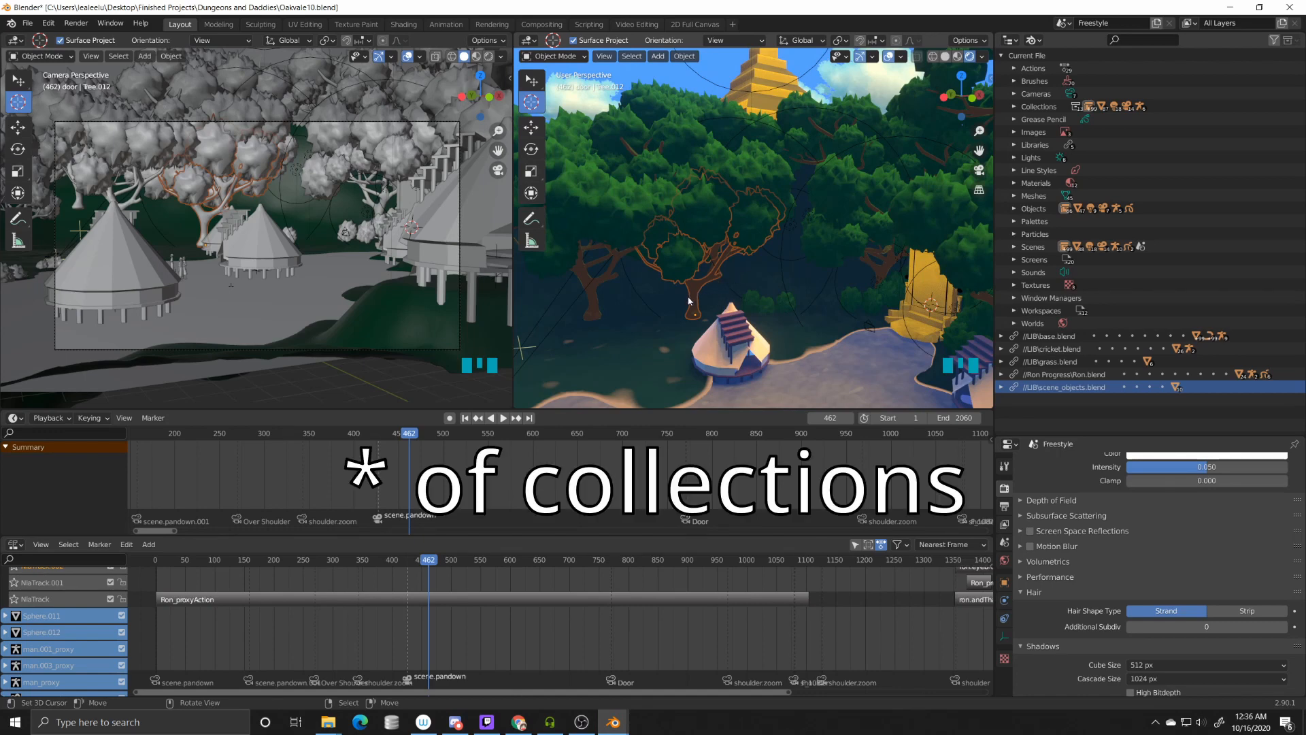
Step: Make a linked duplicate of the bush at the clearing's edge, offset about 2.5 m in X, -0.9 m in Y and 0.12 m in Z
mouse_move(695, 292)
middle_mouse_down("shift")
mouse_move(772, 289)
mouse_move(711, 303)
middle_mouse_up("shift")
right_click(711, 303)
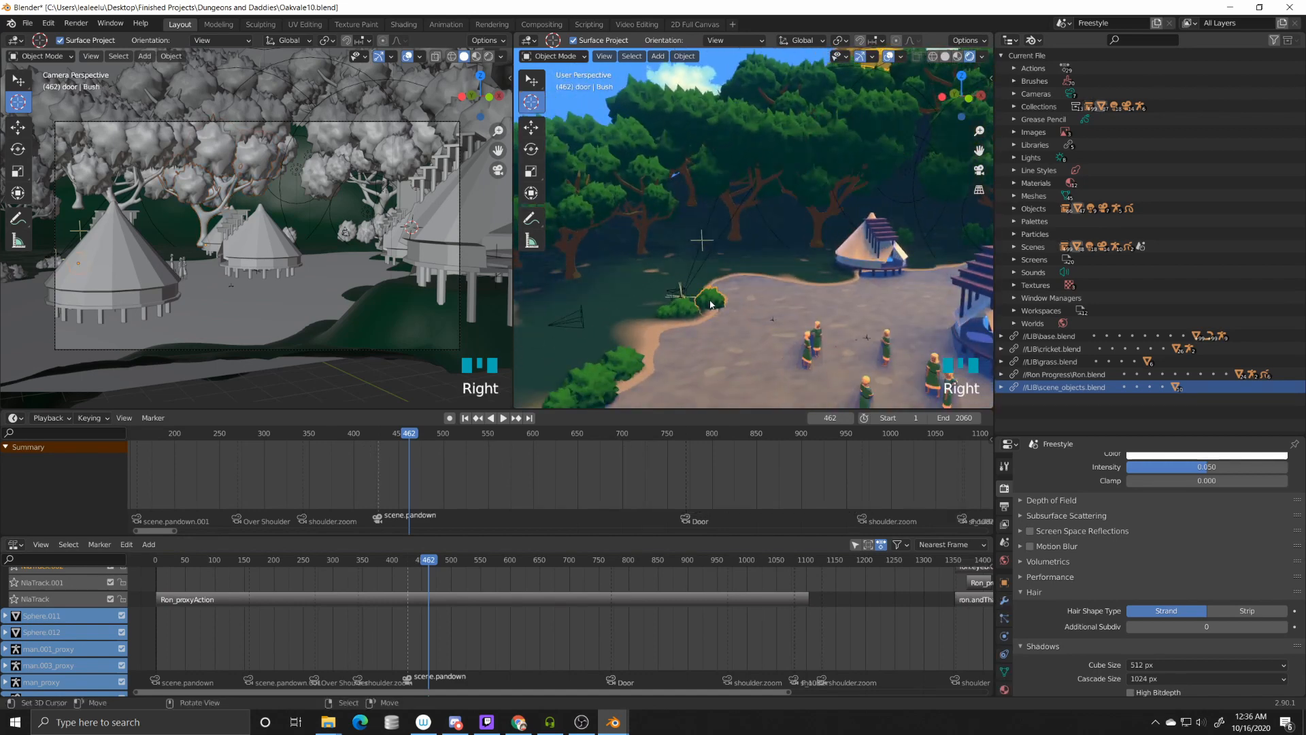
key("alt+d")
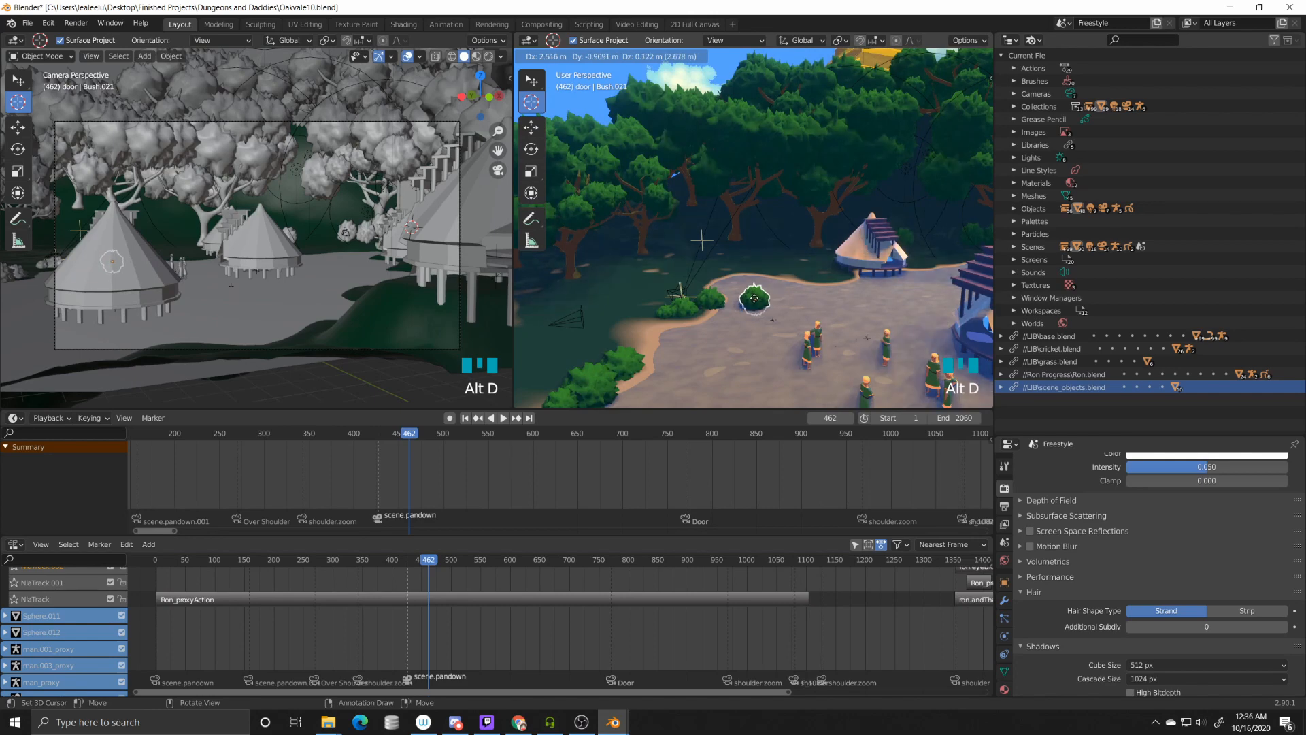
left_click(754, 298)
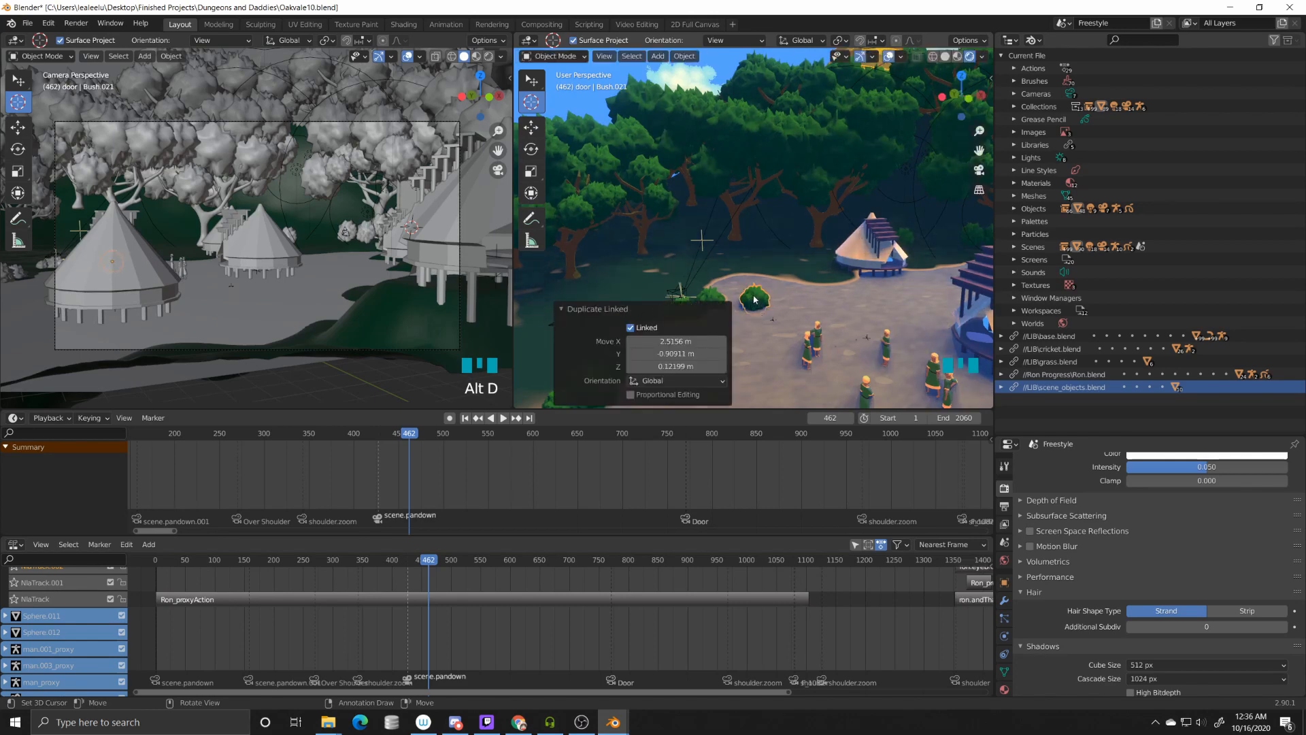
Step: Reselect the original bush, place the 3D cursor on it and enter Edit Mode
right_click(715, 304)
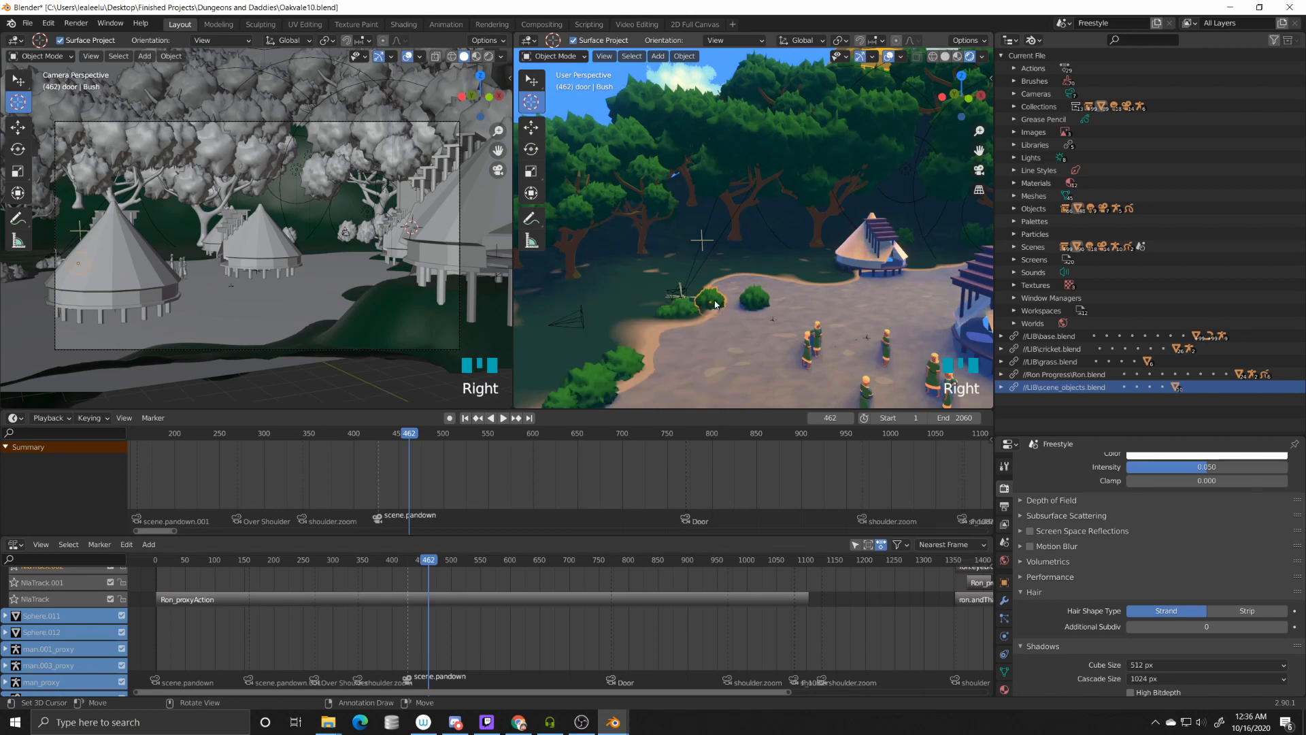
scroll(697, 313, "up", 2)
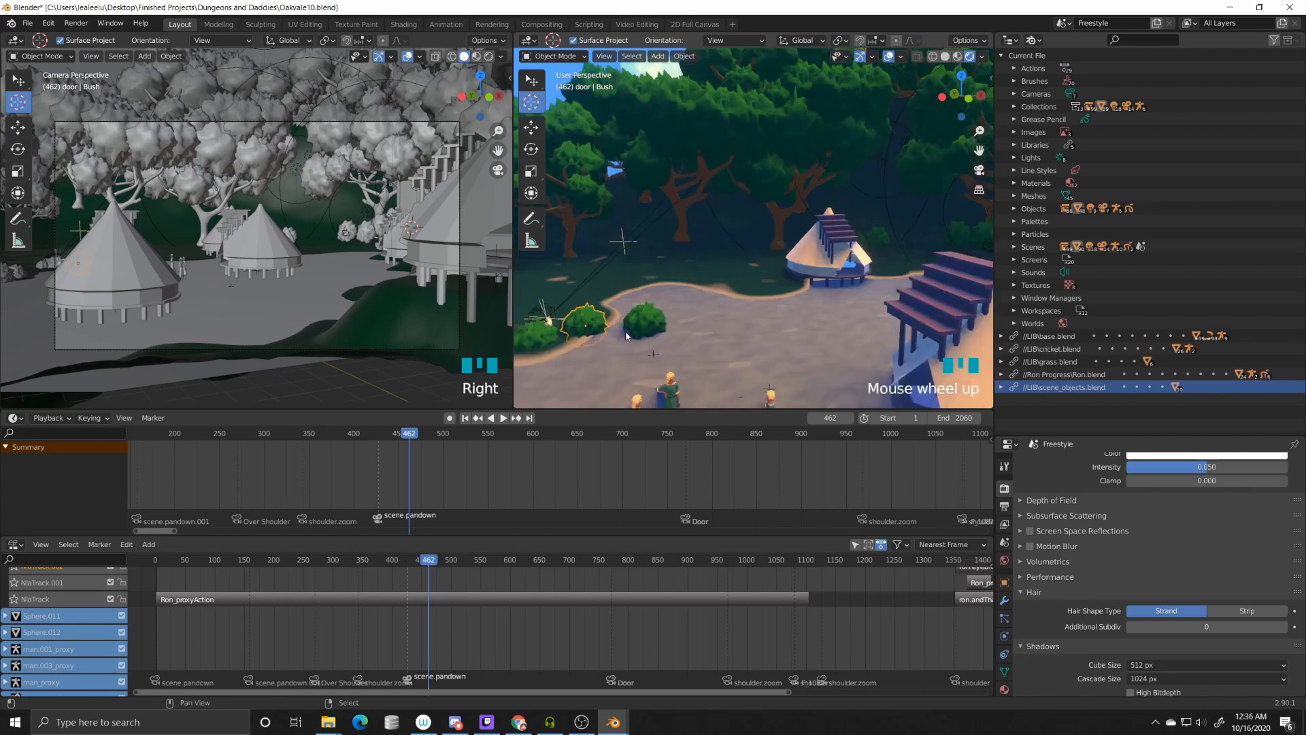
mouse_move(697, 313)
middle_mouse_down("shift")
mouse_move(696, 291)
mouse_move(676, 304)
middle_mouse_up("shift")
scroll(693, 291, "up", 2)
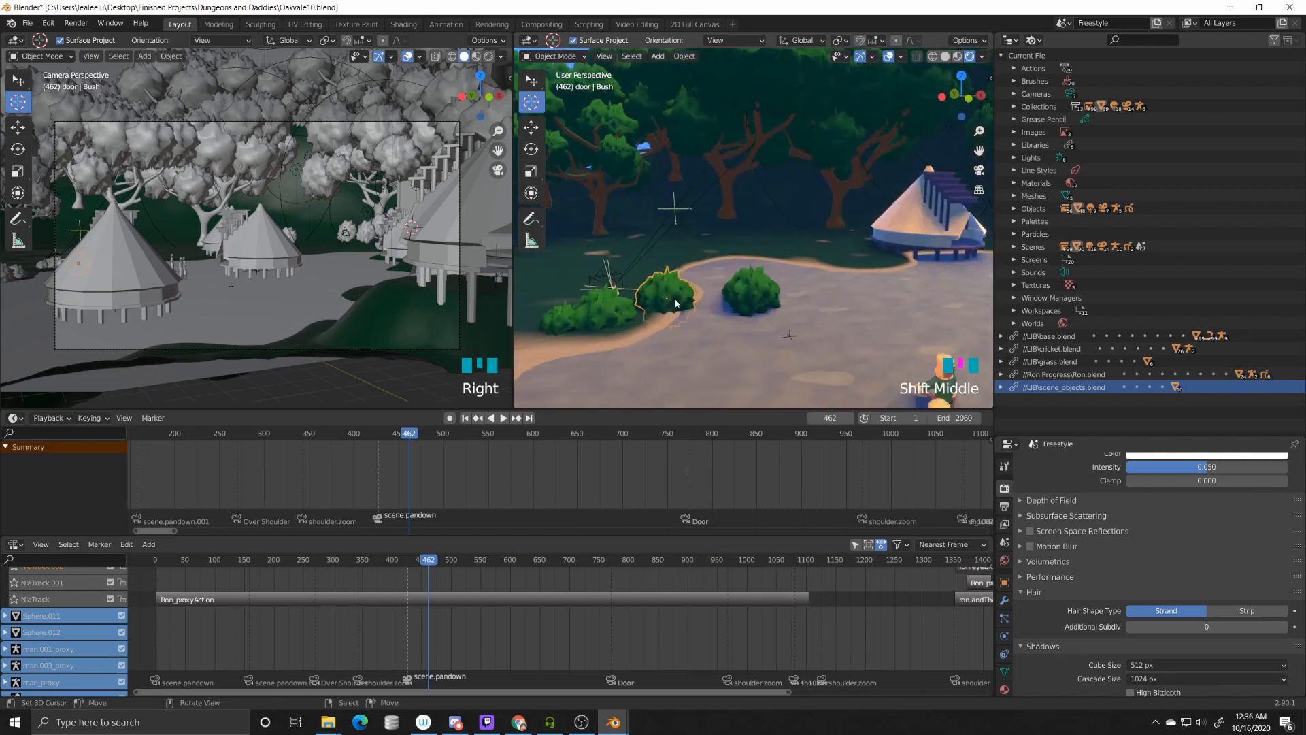
left_click(676, 305)
scroll(675, 304, "up", 11)
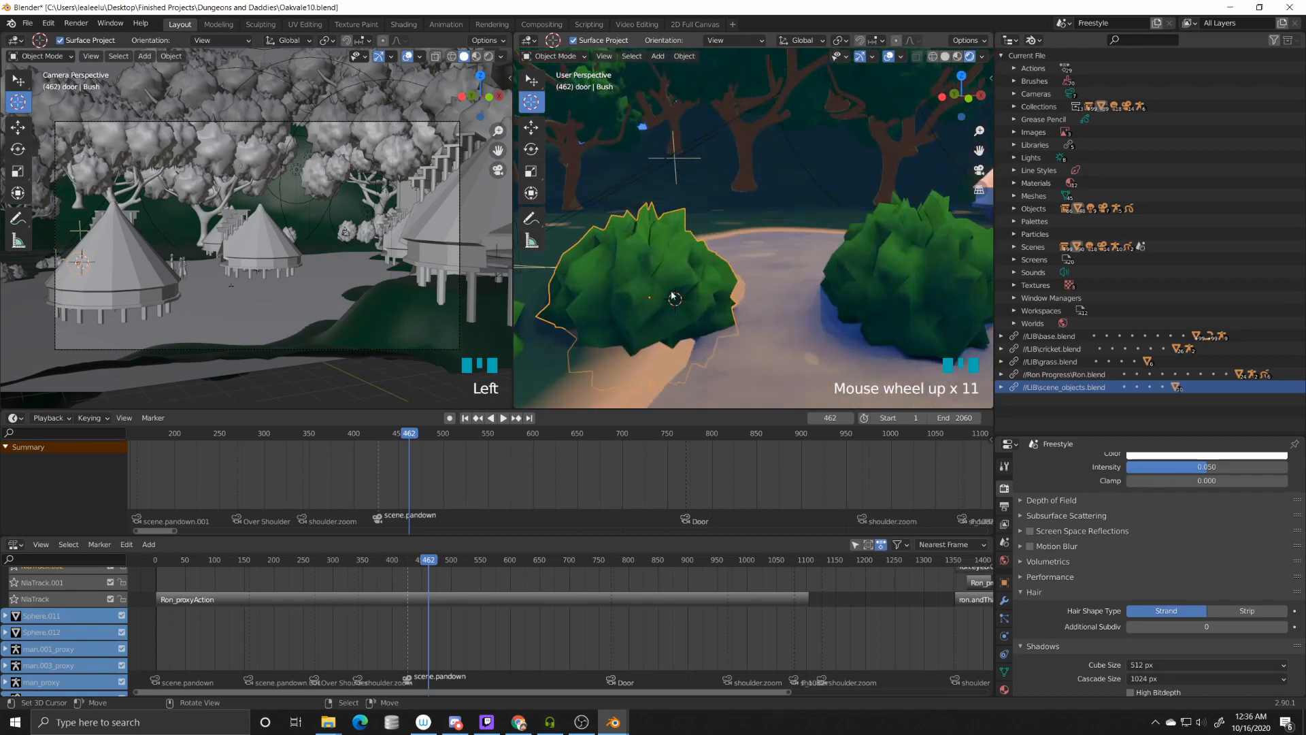
key("Tab")
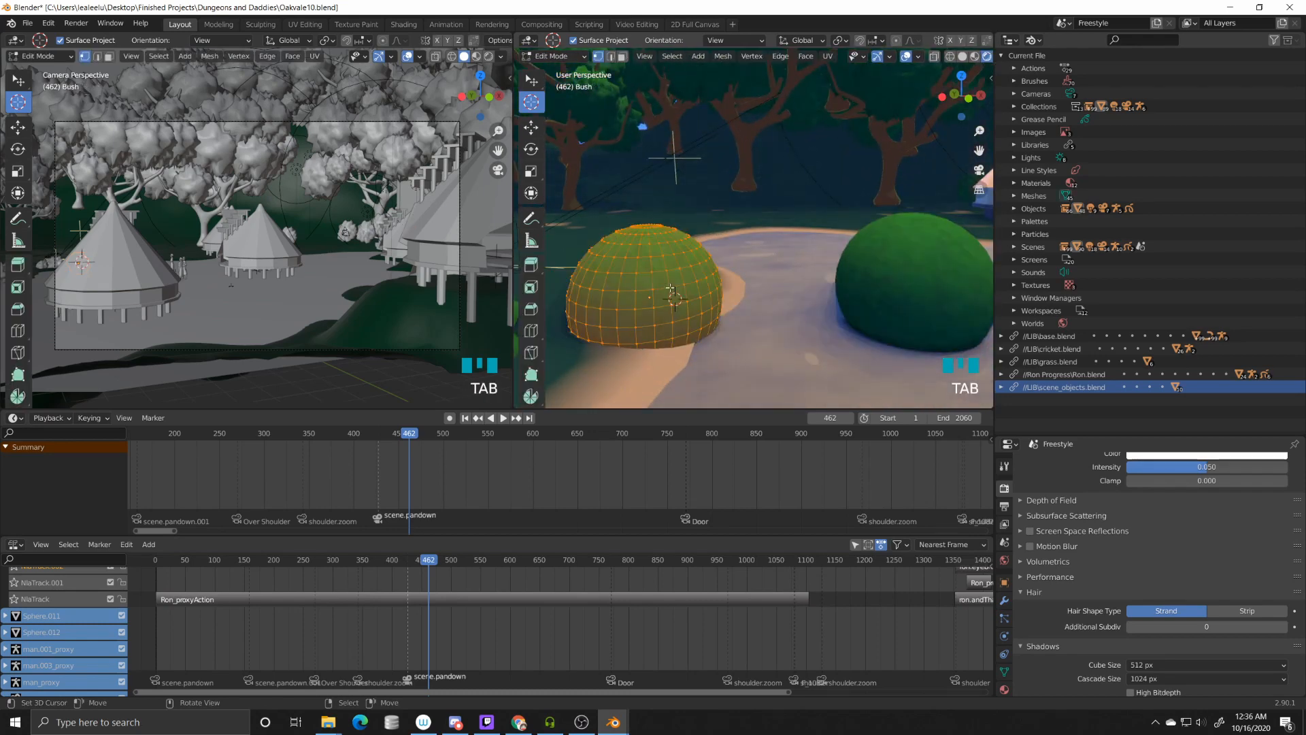
Step: Pull three vertices on the original bush's upper surface outward into spikes rising about 0.6 to 1 m, and return to Object Mode
right_click(711, 255)
right_click(705, 265)
key("g")
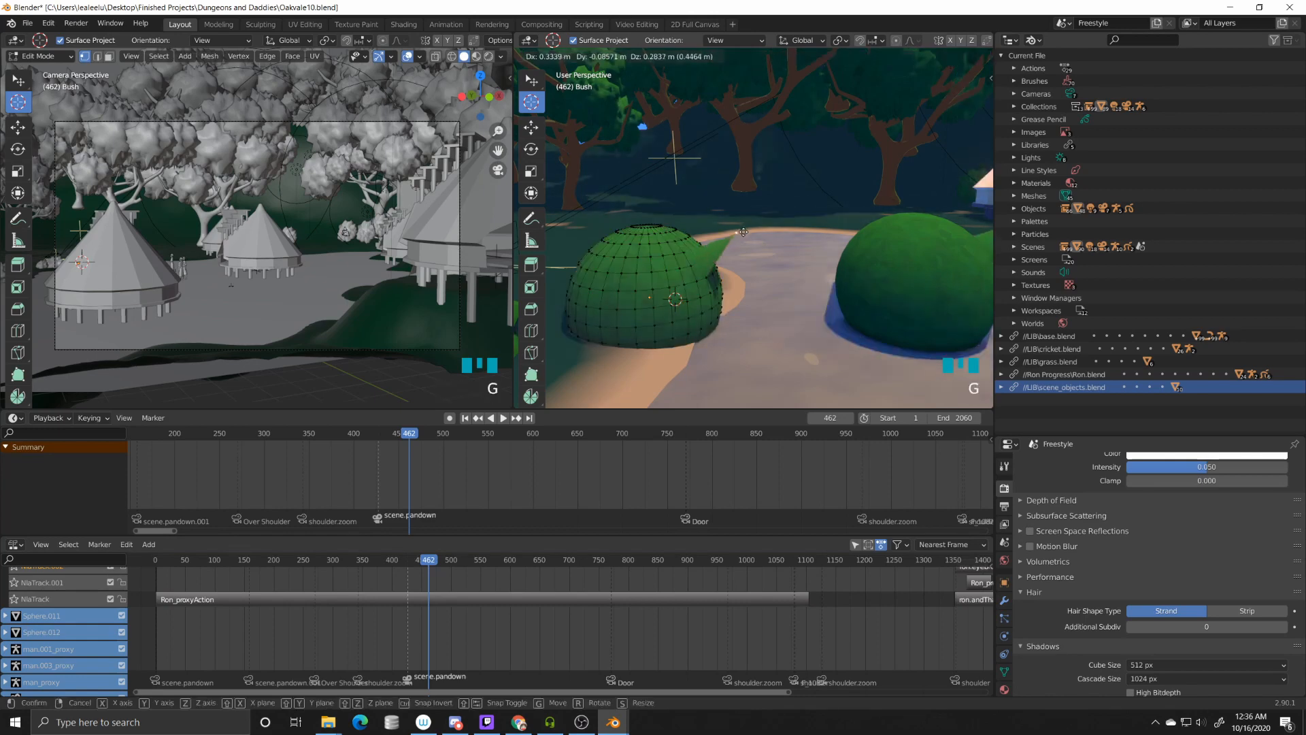
middle_click_drag(824, 281, 681, 260, "shift")
scroll(770, 285, "down", 2)
key("g")
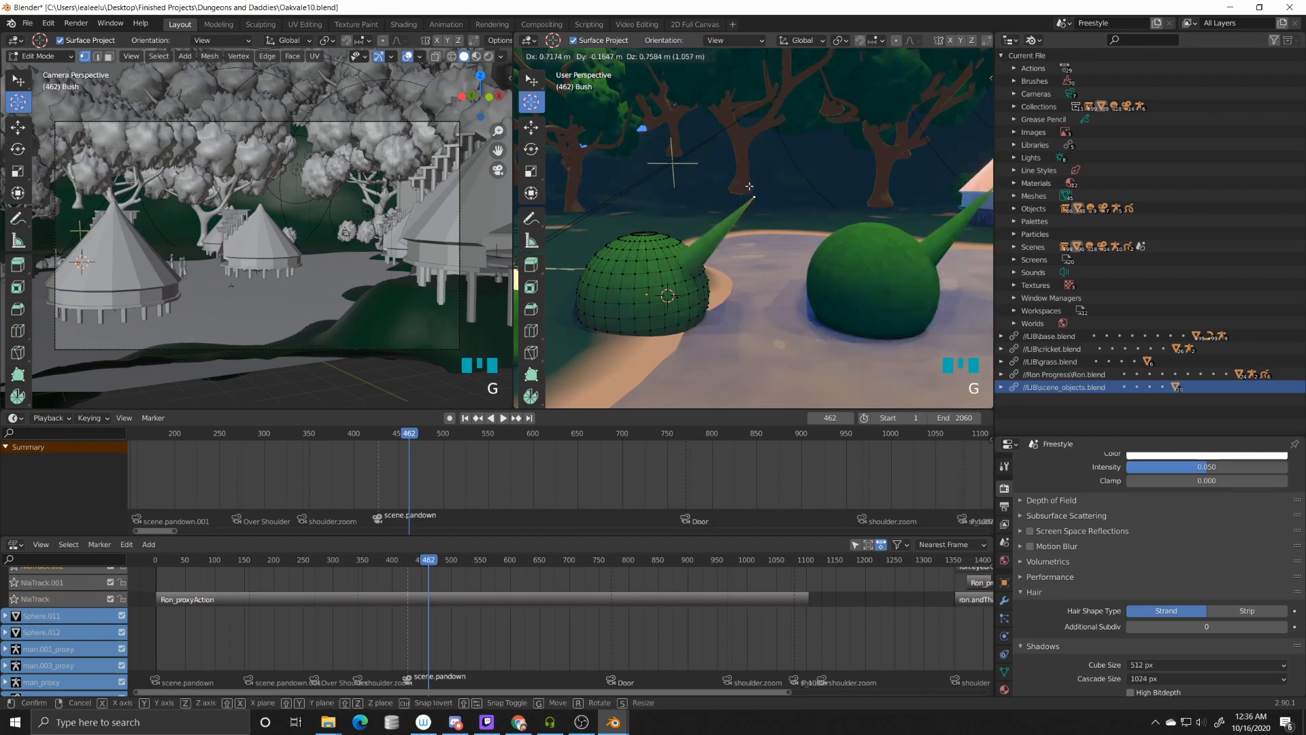
left_click(704, 150)
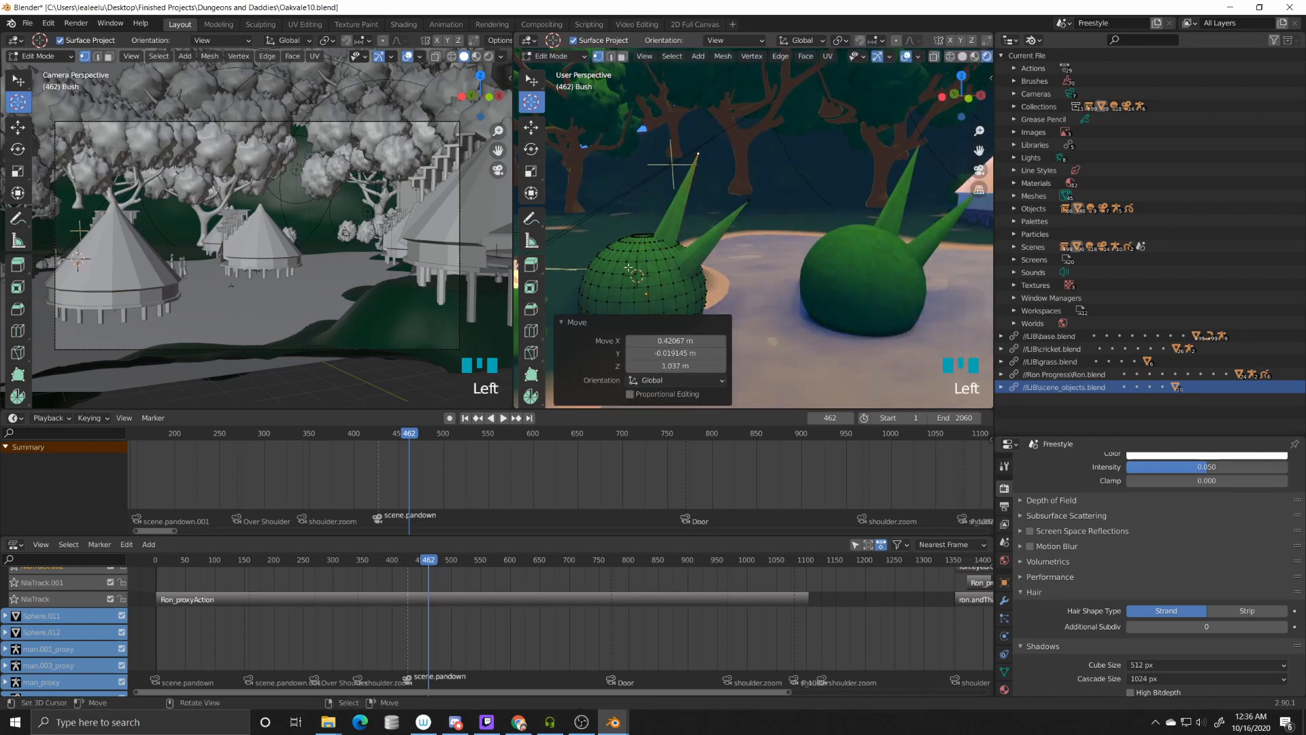
key("g")
left_click(613, 223)
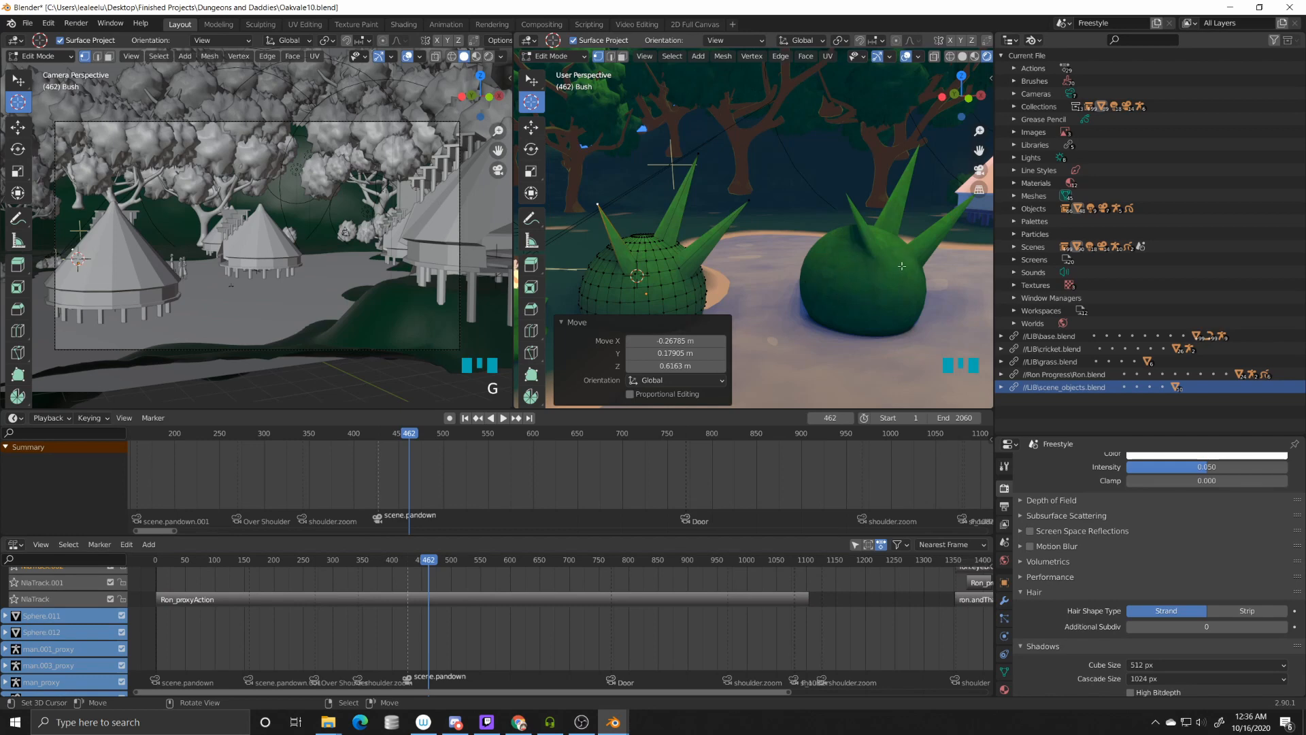
key("Tab")
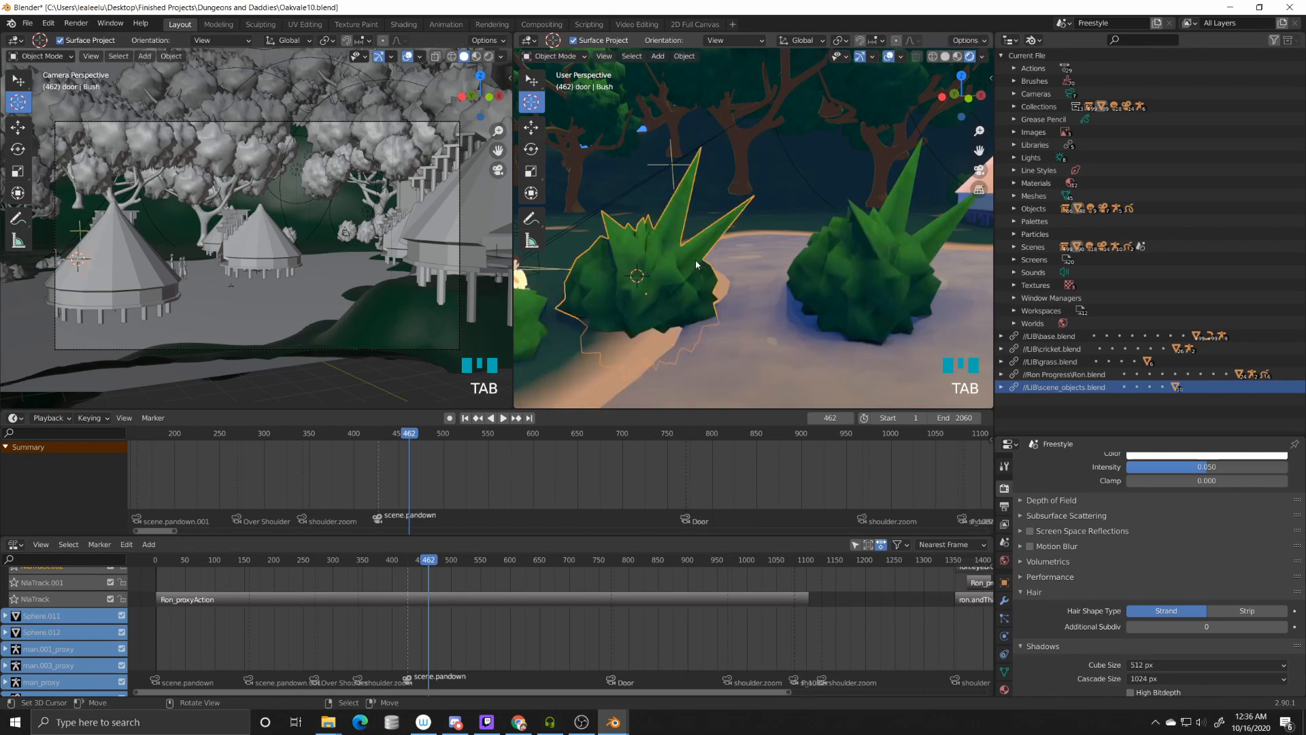
Step: Compare the two linked bushes, select Tree.007 in the nearby forest and examine the surrounding trees
scroll(815, 261, "down", 2)
scroll(680, 205, "down", 1)
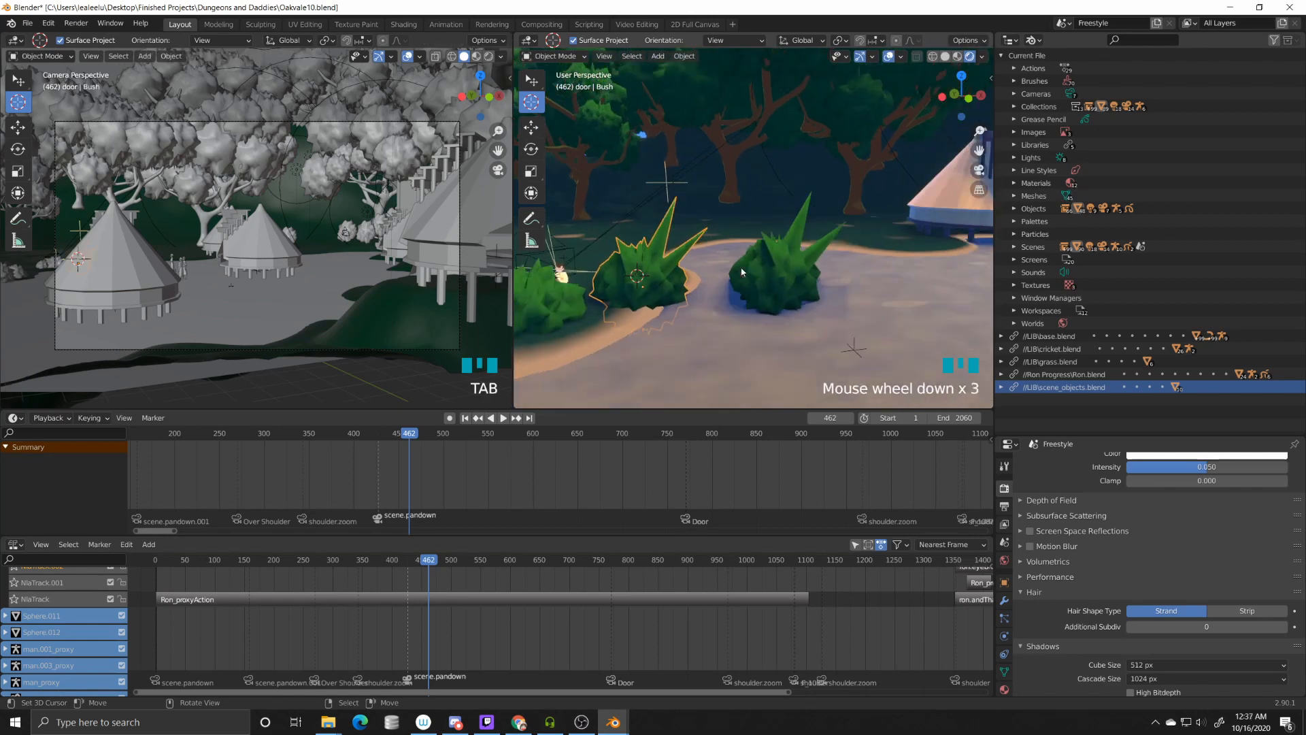
middle_click_drag(551, 194, 783, 273, "shift")
right_click(626, 214)
right_click(626, 214)
scroll(712, 238, "down", 3)
scroll(874, 331, "down", 3)
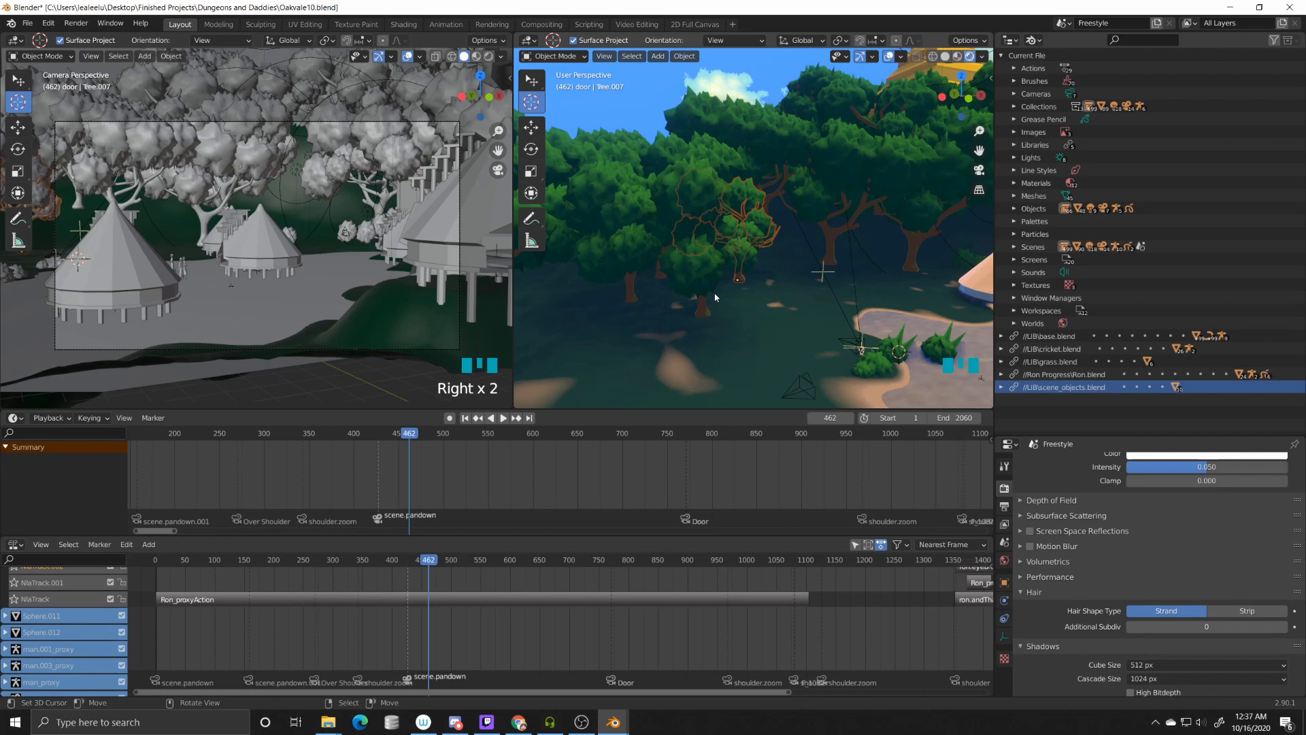
scroll(744, 288, "down", 2)
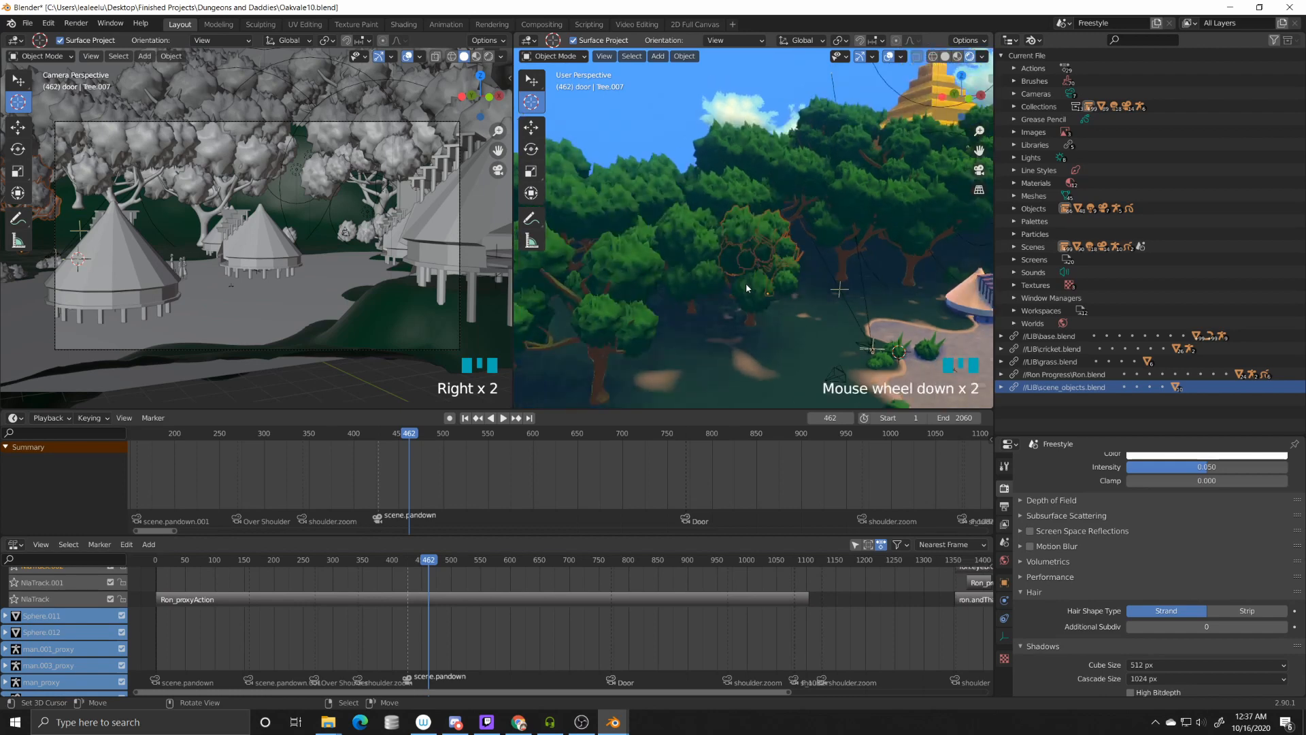
middle_click_drag(837, 271, 810, 329, "shift")
scroll(852, 336, "down", 1)
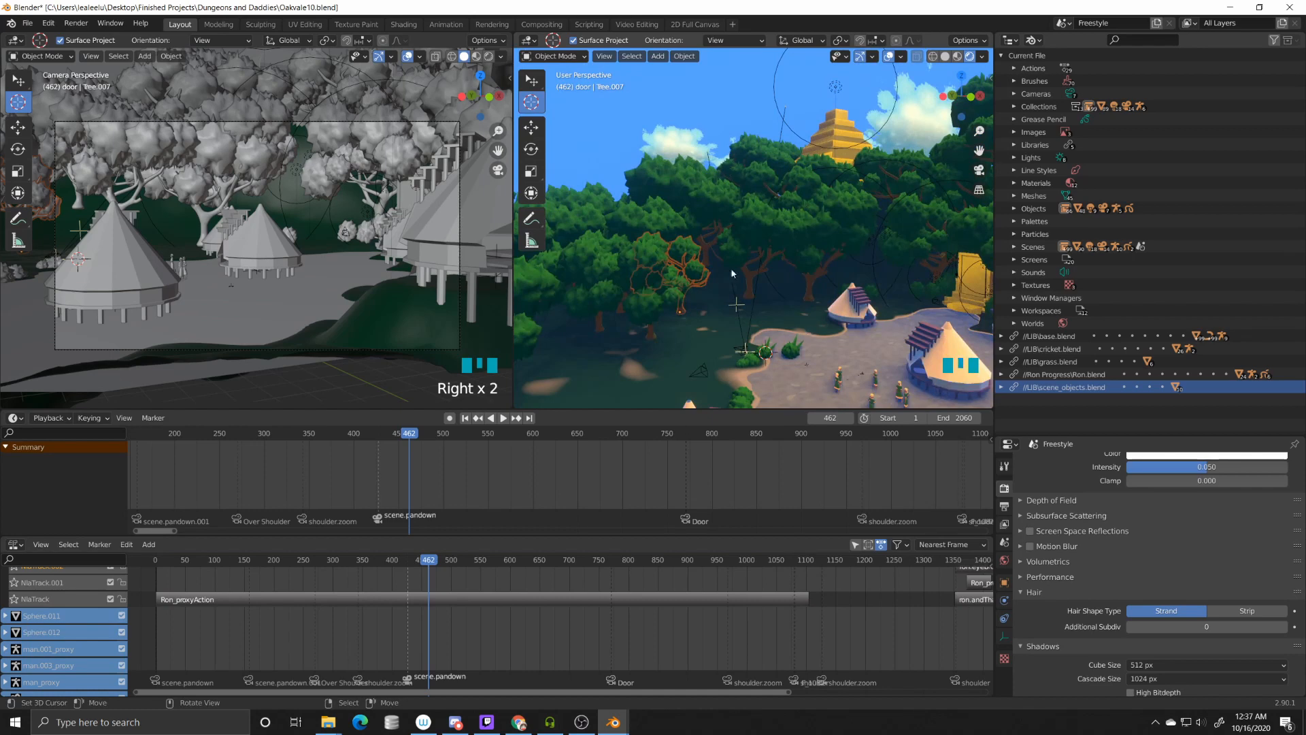
Step: Select Tree.024 behind the spiky bushes and examine it up close and within the surrounding forest and village
right_click(750, 275)
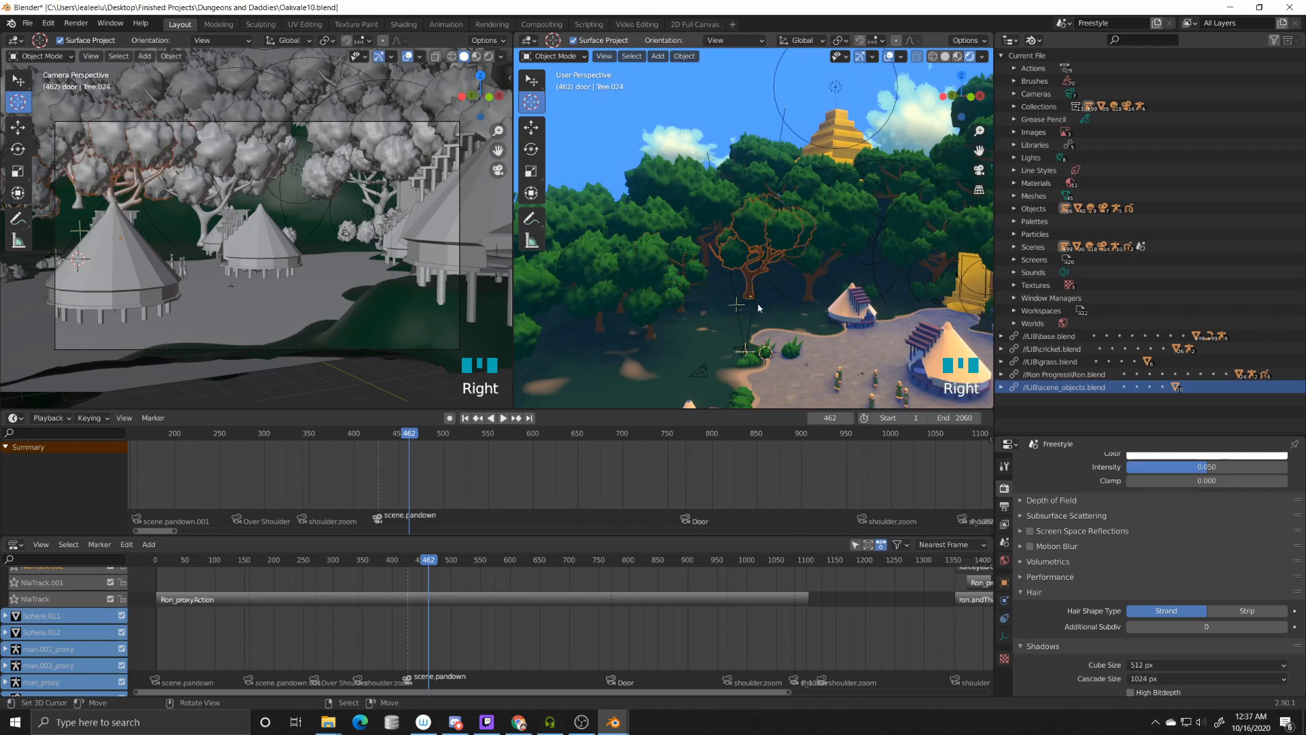
scroll(753, 294, "up", 4)
scroll(752, 289, "up", 2)
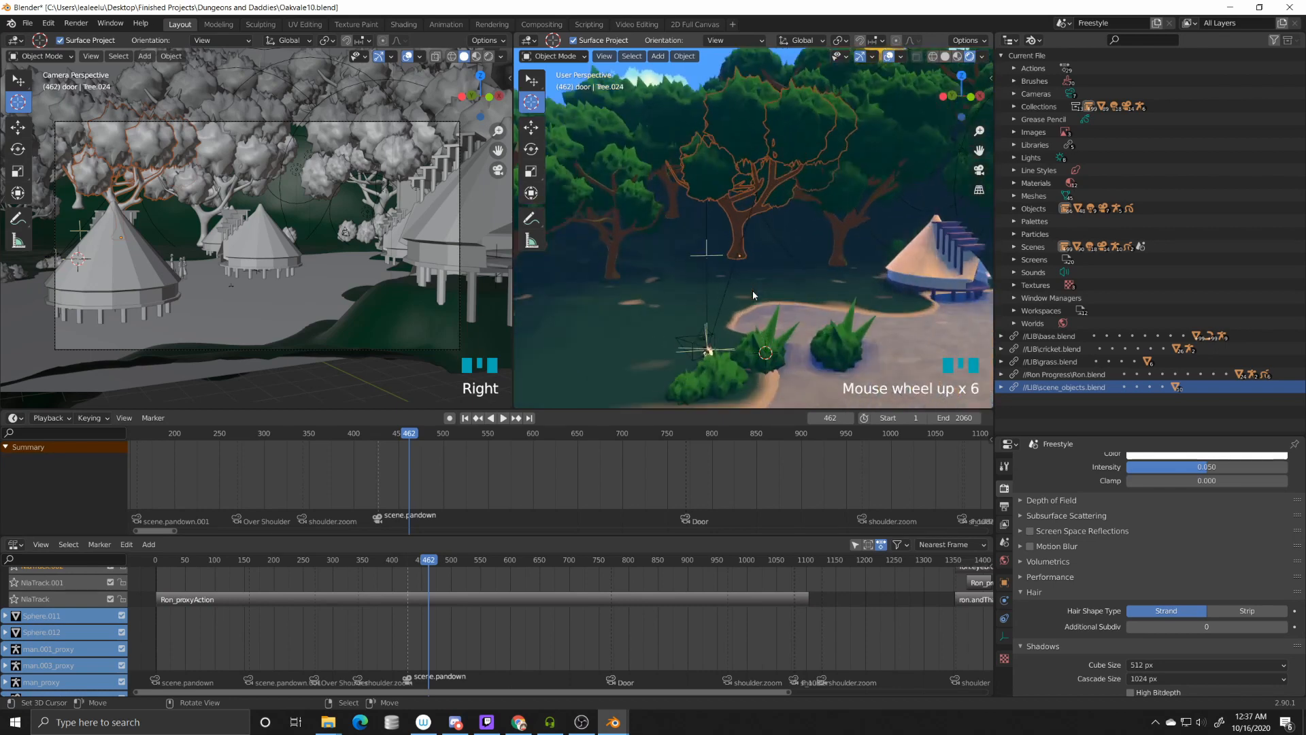
scroll(753, 290, "down", 3)
scroll(752, 289, "up", 9)
middle_click_drag(717, 211, 786, 236, "shift")
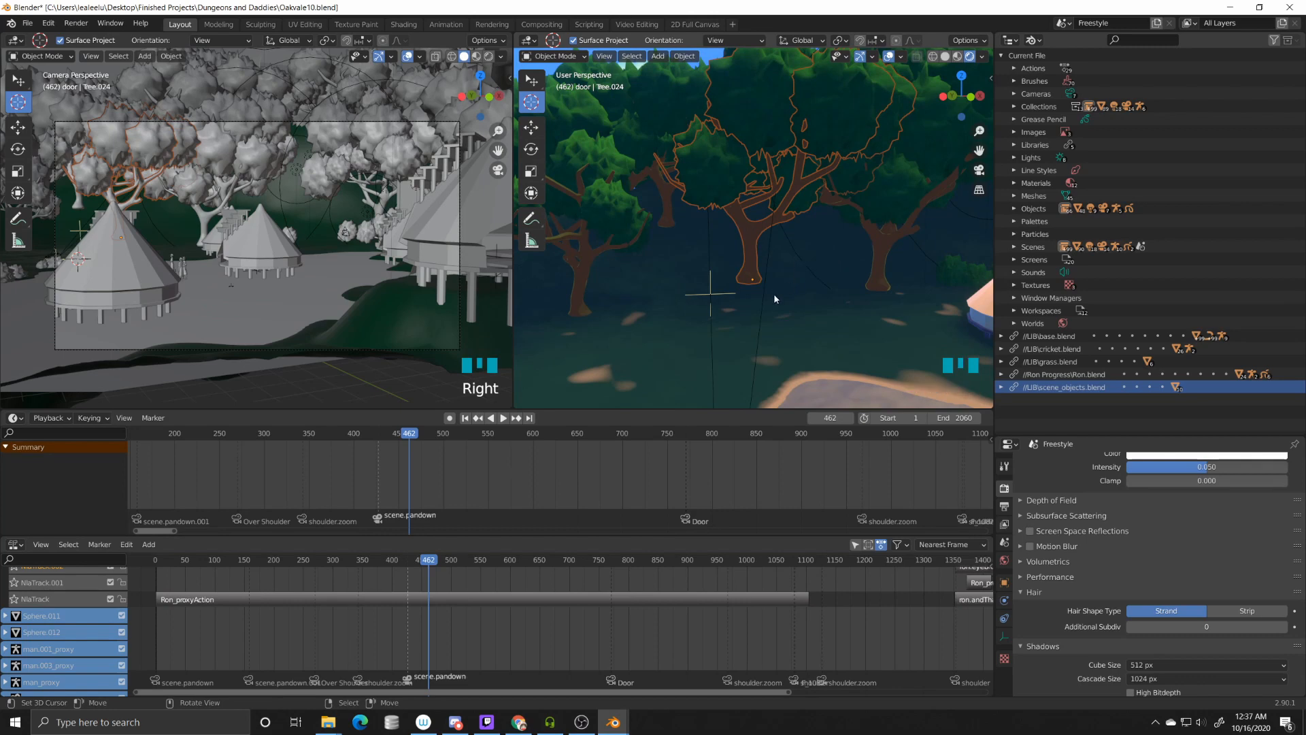
scroll(789, 292, "down", 9)
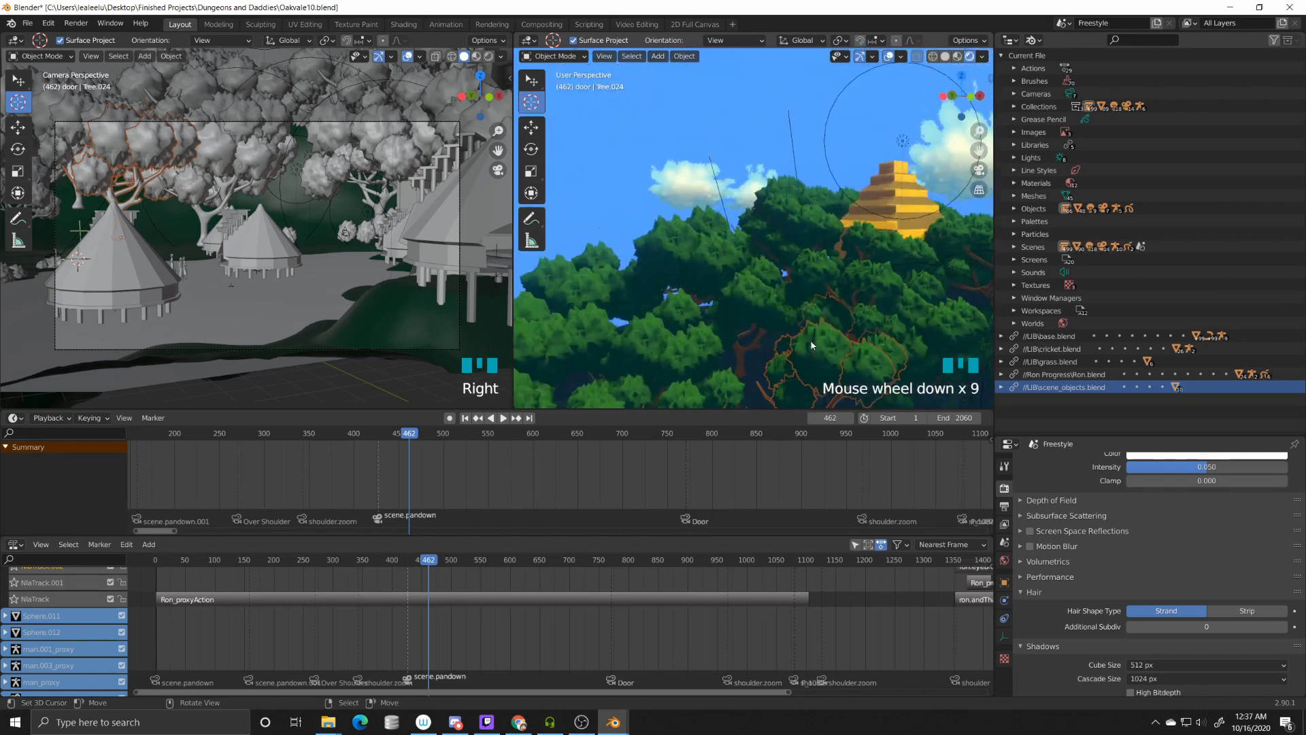
middle_click_drag(887, 332, 836, 245, "shift")
scroll(837, 245, "down", 4)
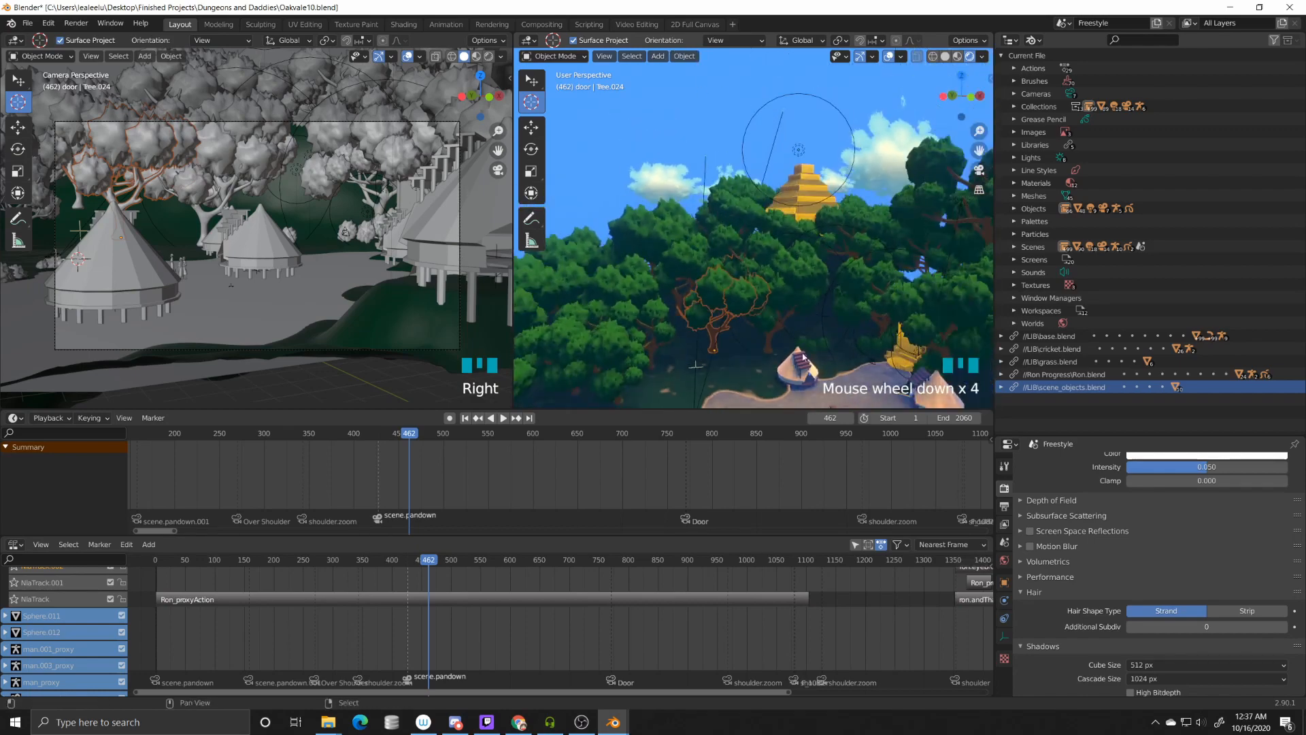
middle_click_drag(762, 204, 707, 198, "shift")
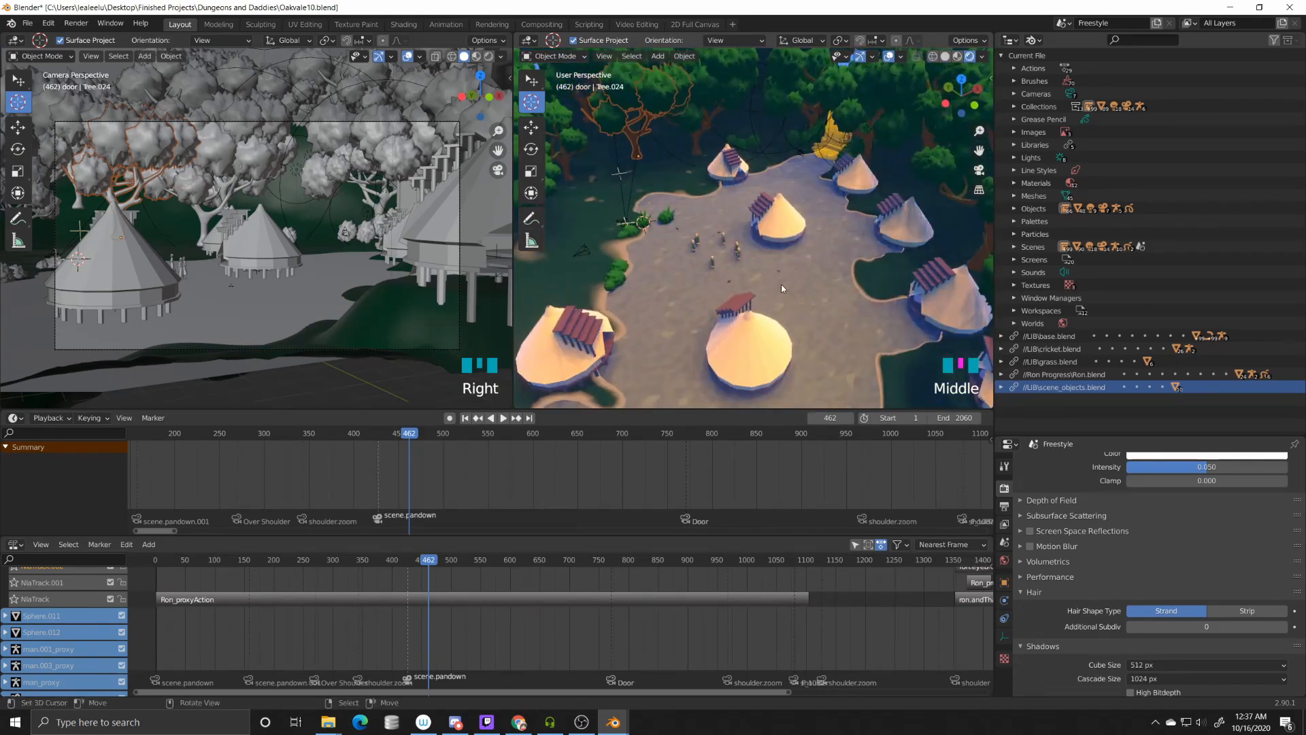
Step: Check the list of scenes in the file and examine the spiky bushes and the small character beside them
middle_click_drag(781, 284, 814, 204)
left_click(1063, 22)
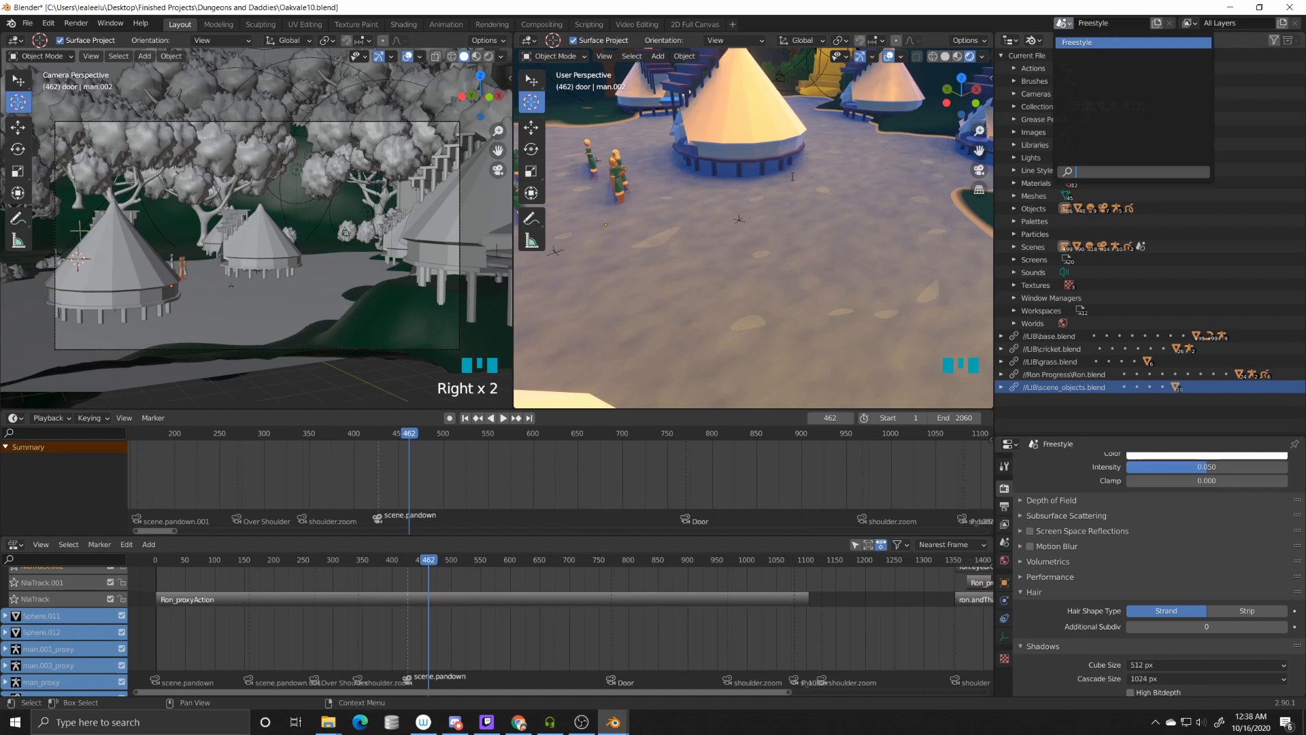
middle_click_drag(651, 236, 724, 226, "shift")
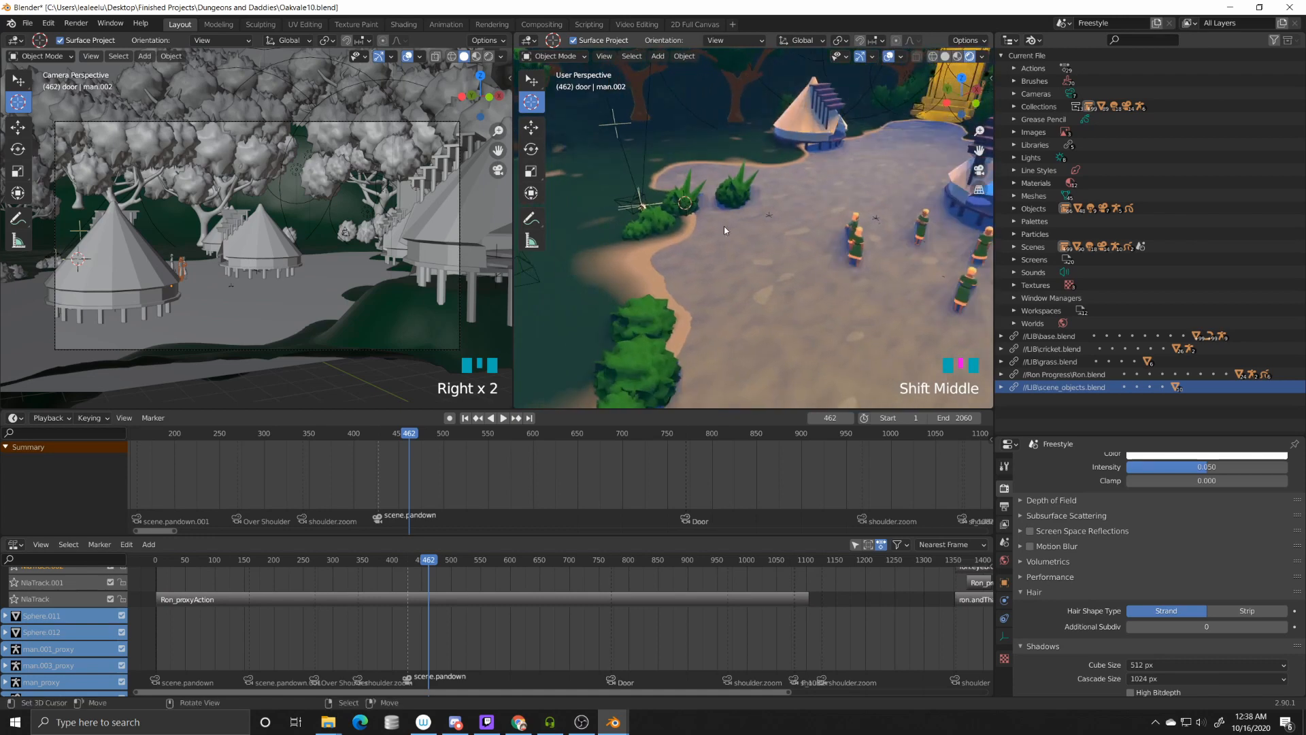
scroll(615, 215, "up", 1, "shift")
middle_click_drag(615, 215, 742, 268, "shift")
scroll(743, 287, "up", 5)
scroll(744, 287, "up", 2)
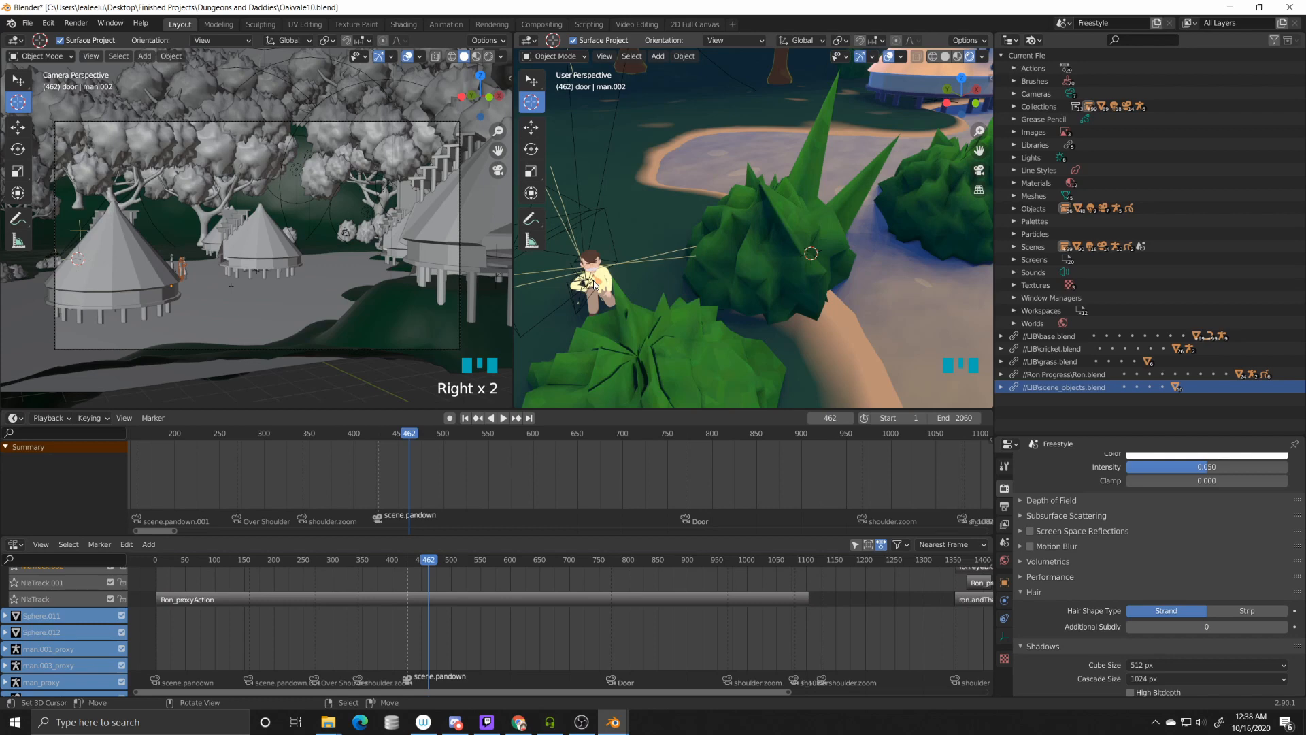
scroll(636, 310, "down", 3)
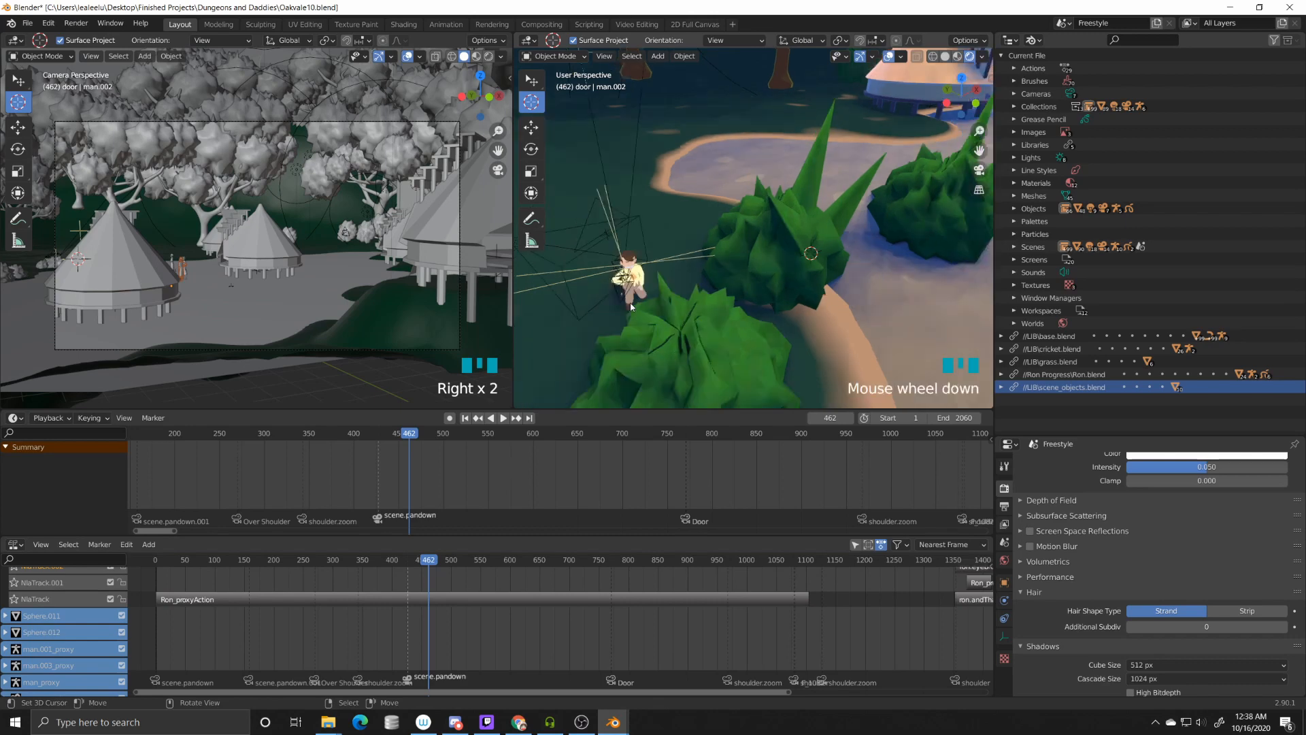
middle_click_drag(801, 332, 733, 260)
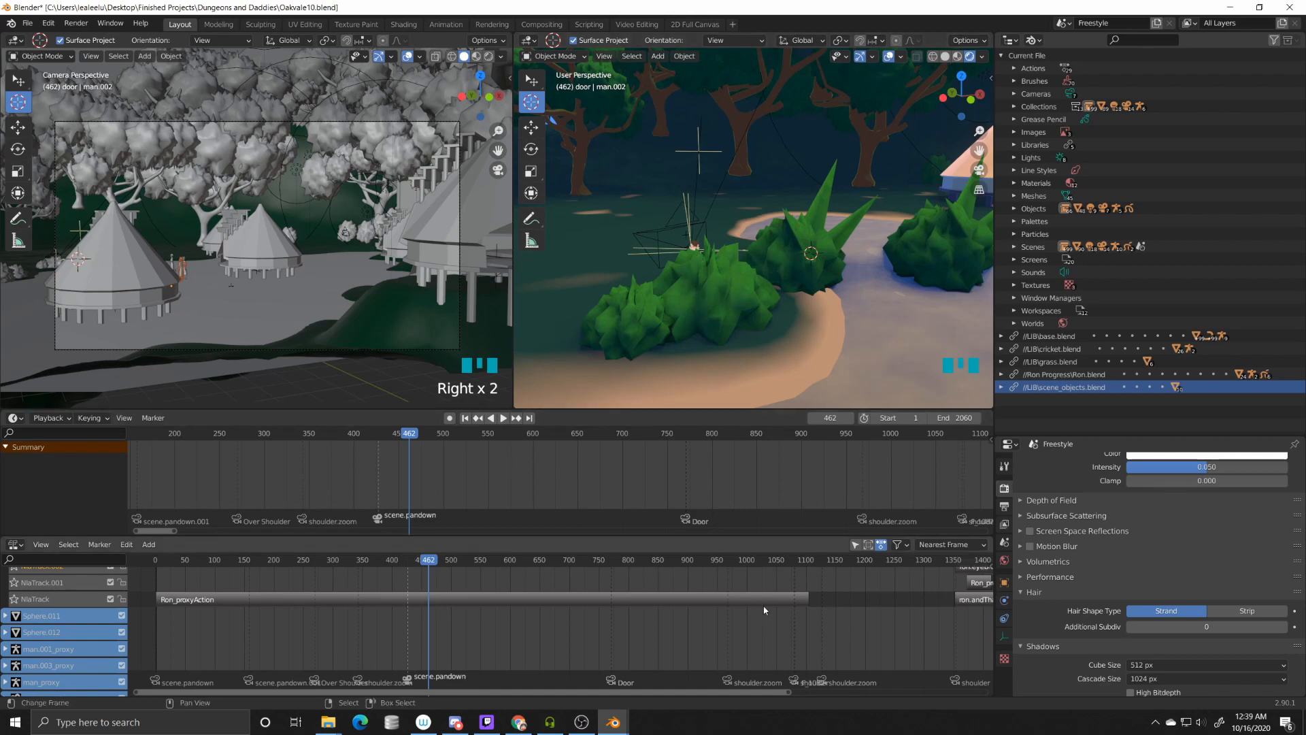
Step: Examine the animation strips in the NLA editor toward the end of the 2060-frame range
left_click_drag(659, 693, 1044, 721)
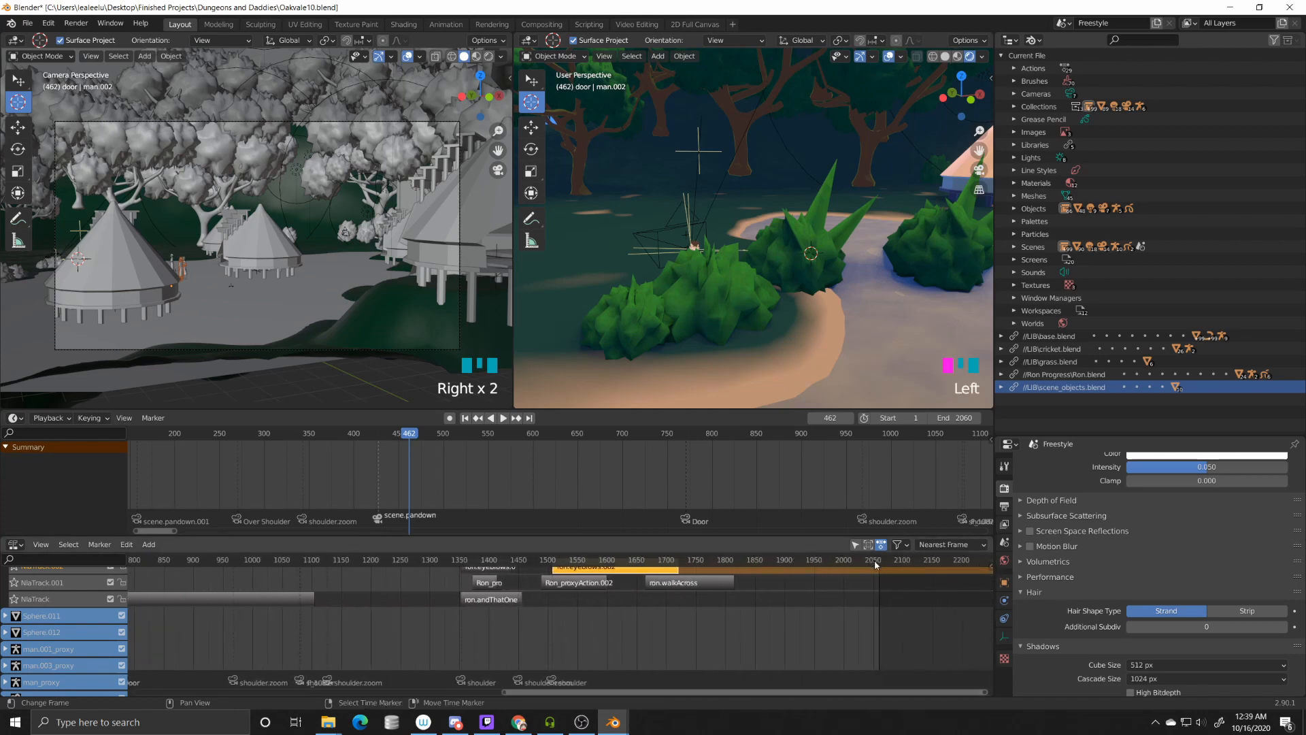
right_click(754, 564)
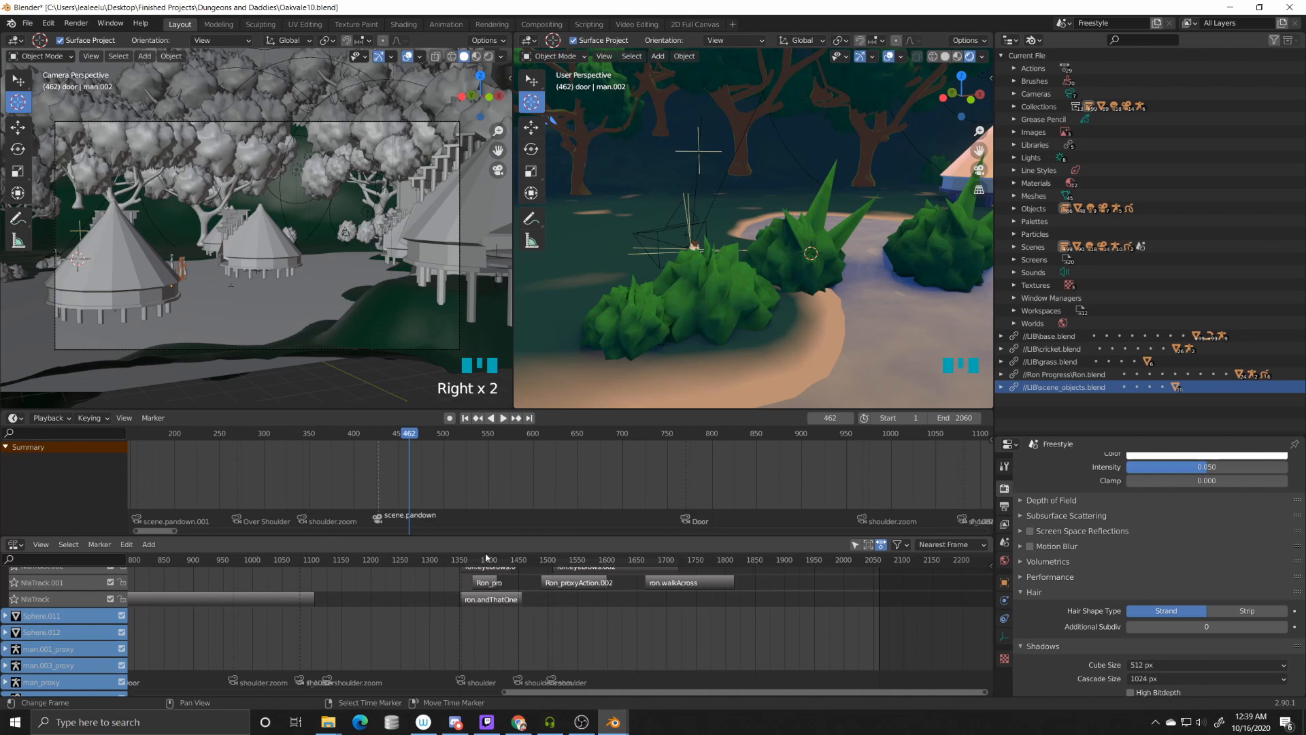
middle_click(437, 545)
mouse_move(591, 691)
left_mouse_down()
mouse_move(238, 704)
mouse_move(578, 705)
left_mouse_up()
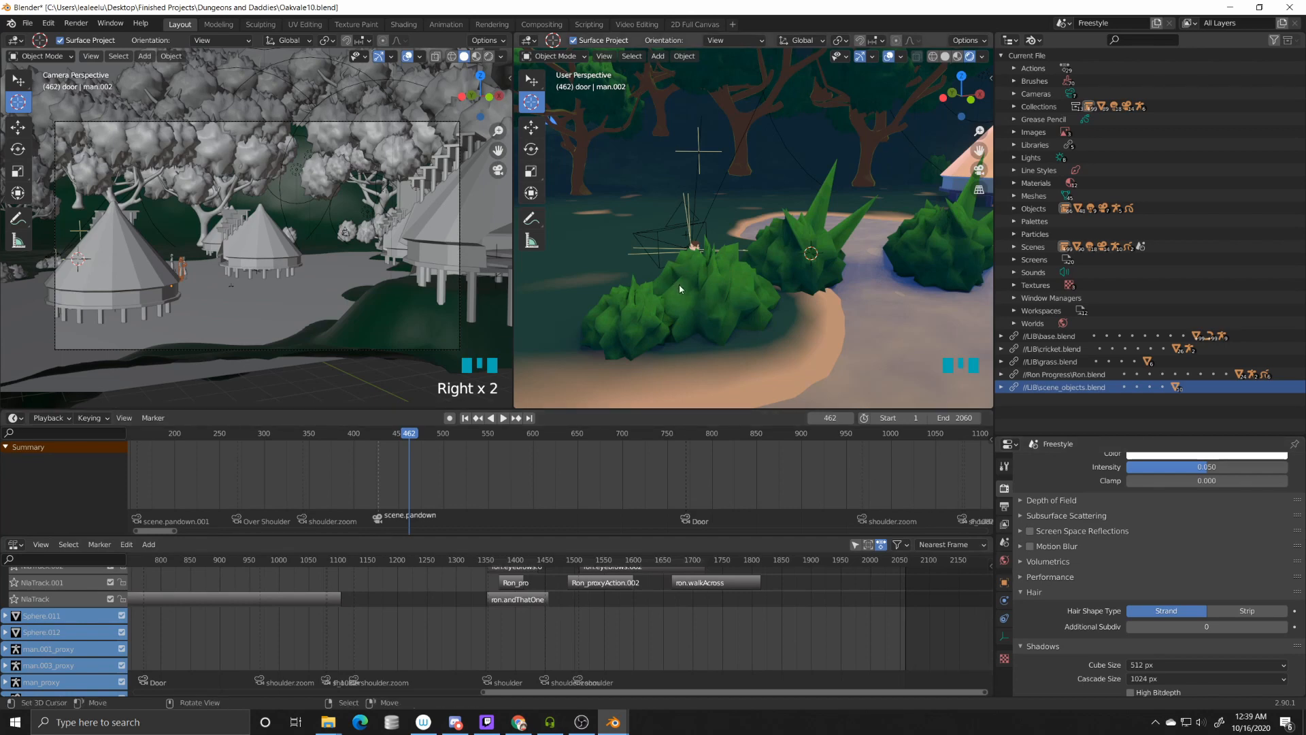
Step: Select the shoulder.zoom.001 camera behind the bushes and look closely at the character next to it
right_click(692, 250)
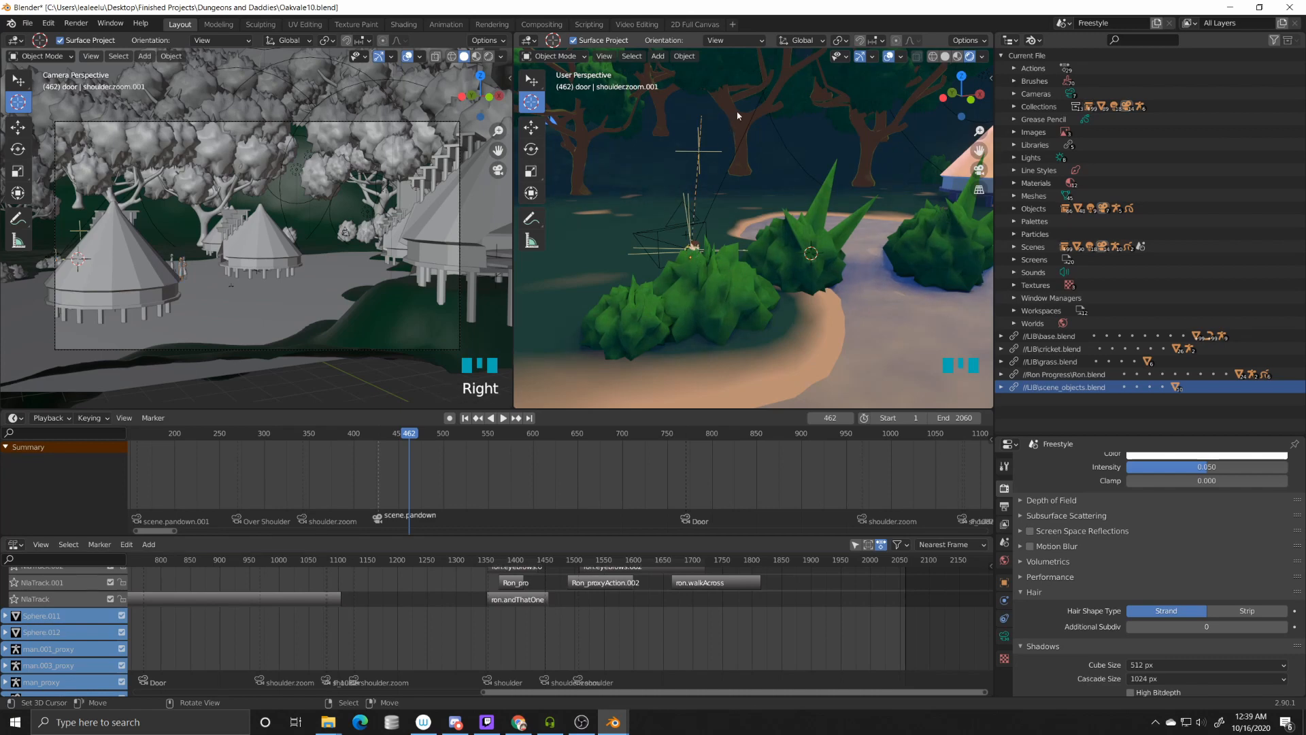
left_click(1063, 23)
scroll(706, 283, "up", 4)
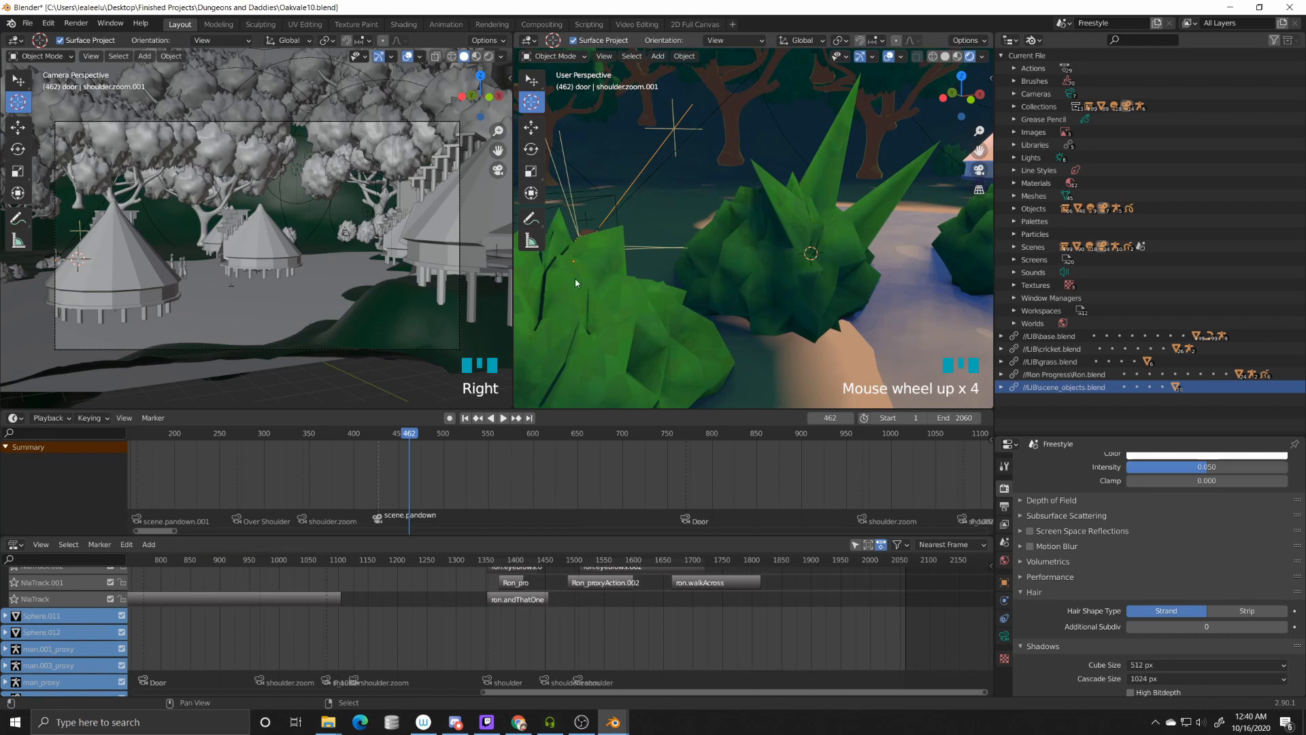
middle_click_drag(574, 279, 709, 288, "shift")
scroll(627, 295, "up", 5)
scroll(847, 287, "down", 2)
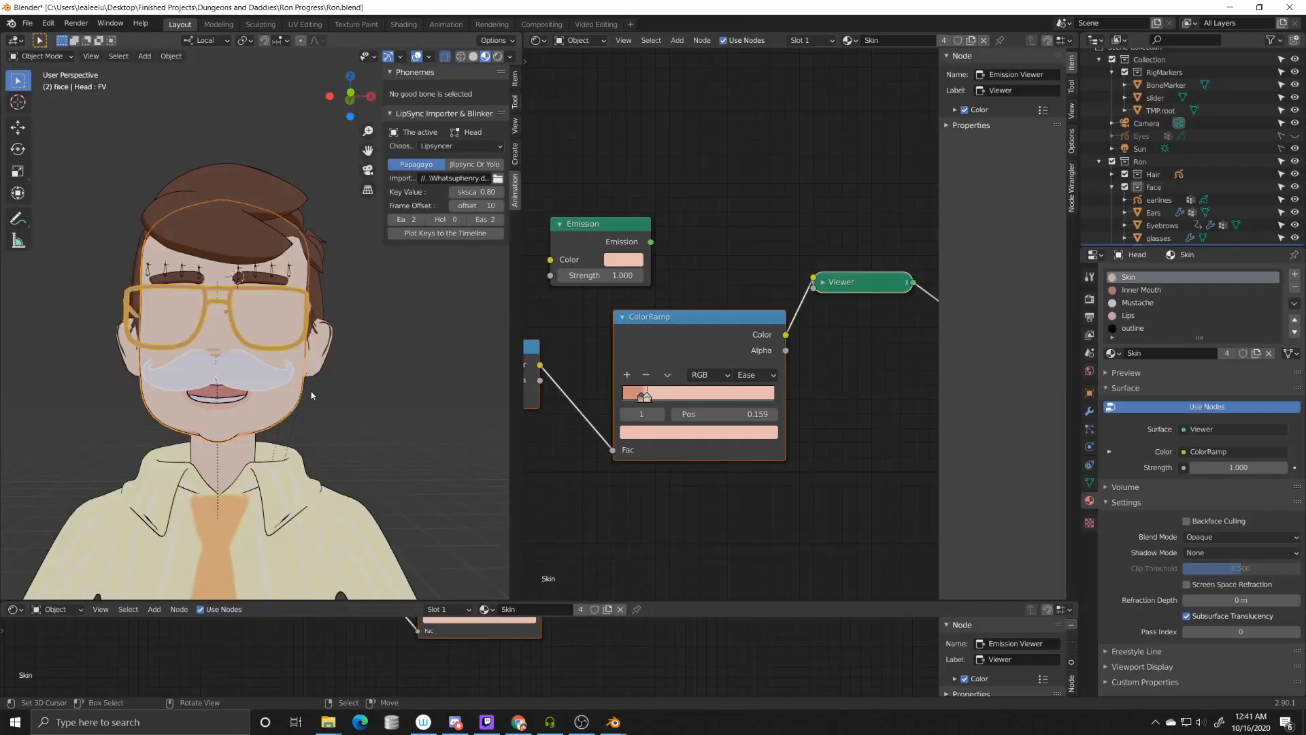
Step: In Ron.blend, examine the character's face up close and review the Head object's Armature and Solidify modifiers
scroll(299, 419, "up", 5)
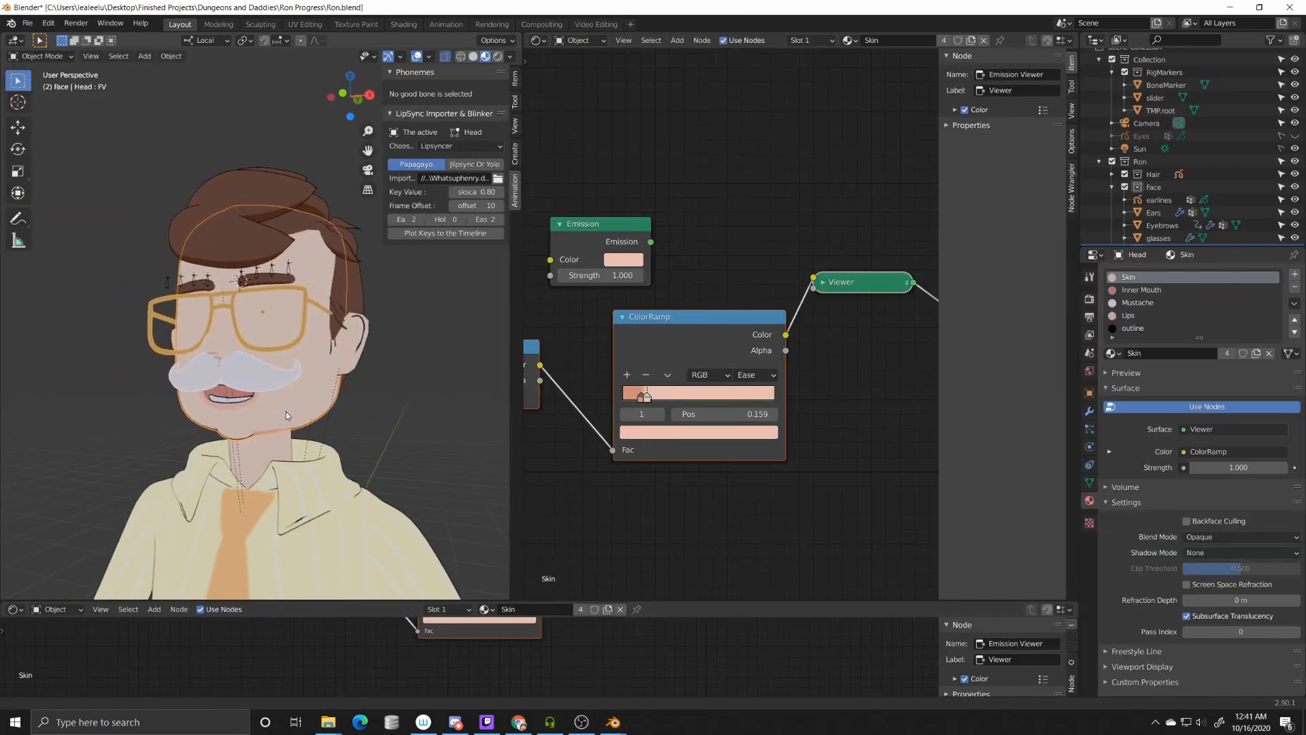
middle_click_drag(399, 487, 361, 469, "shift")
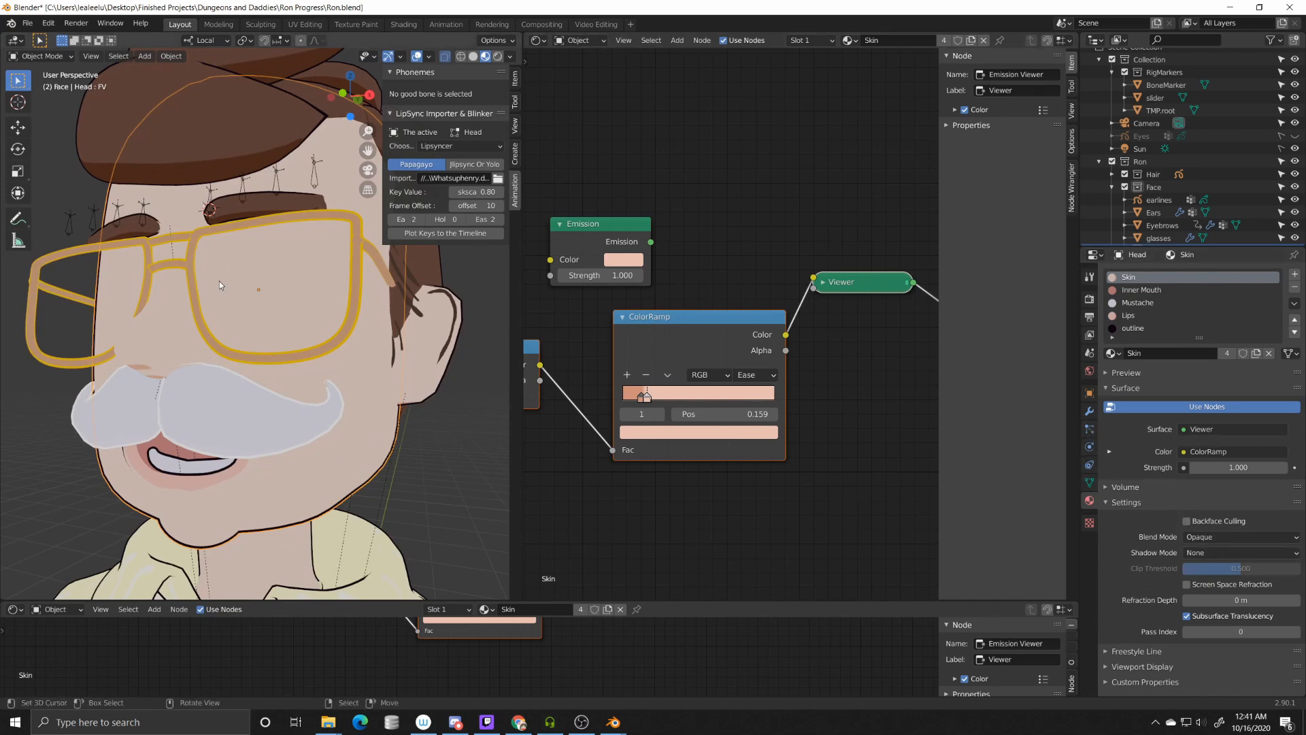
left_click(1091, 412)
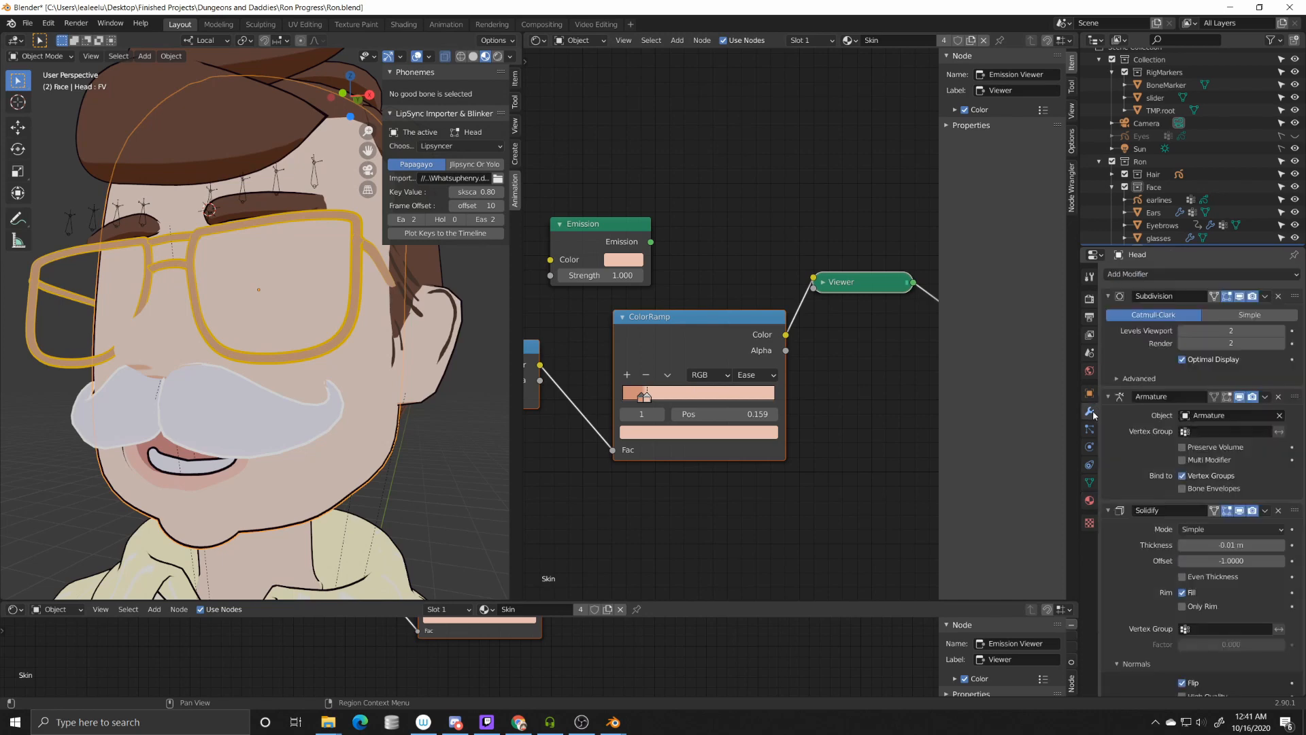
scroll(1132, 528, "down", 3)
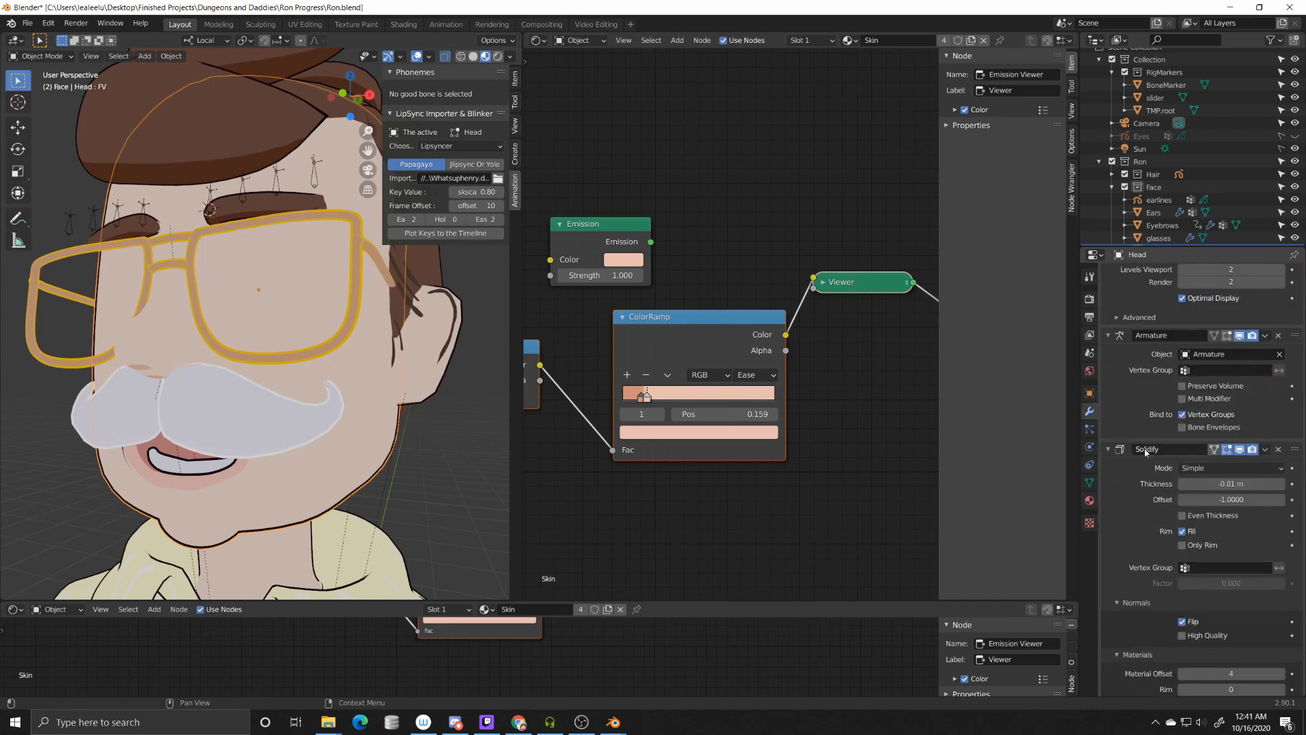
scroll(1122, 500, "down", 3)
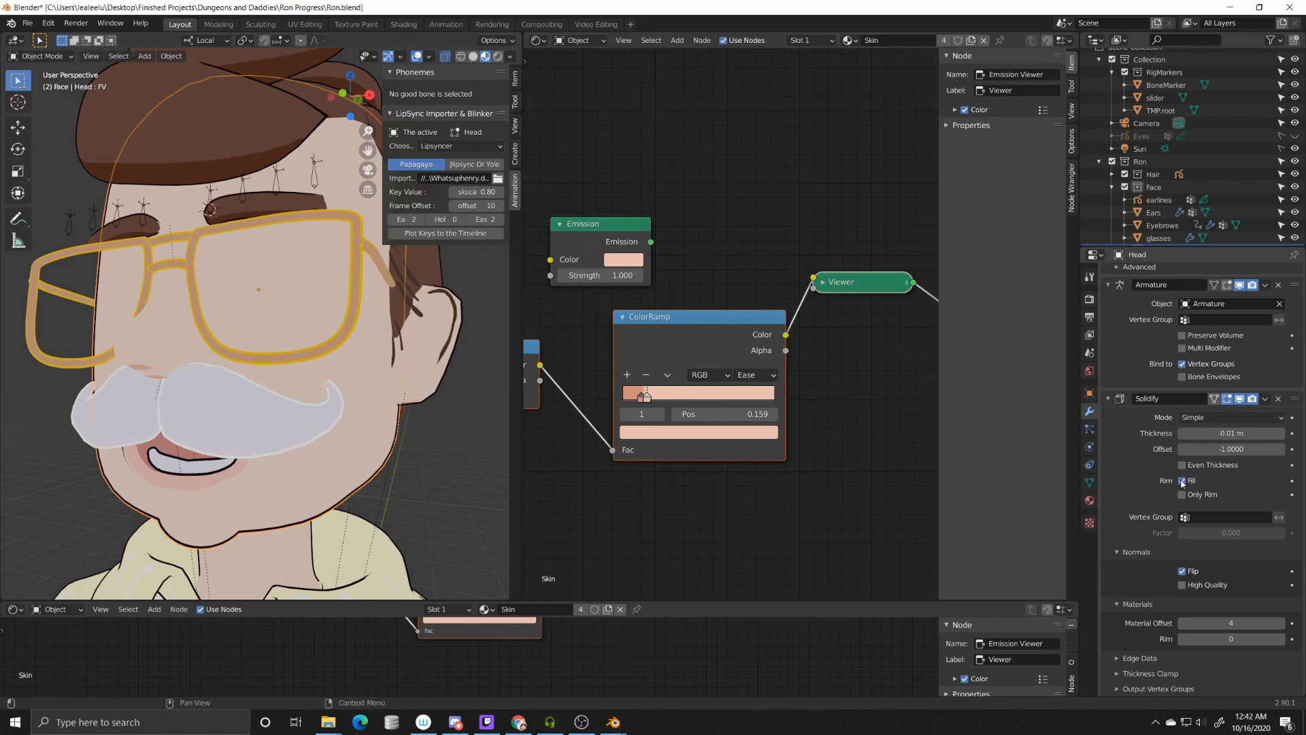
Step: Try a Solidify thickness of 0.01 m on the Head to compare the outline, and restore it to -0.01 m
mouse_move(1228, 434)
left_mouse_down()
mouse_move(1259, 433)
mouse_move(1233, 433)
left_mouse_up()
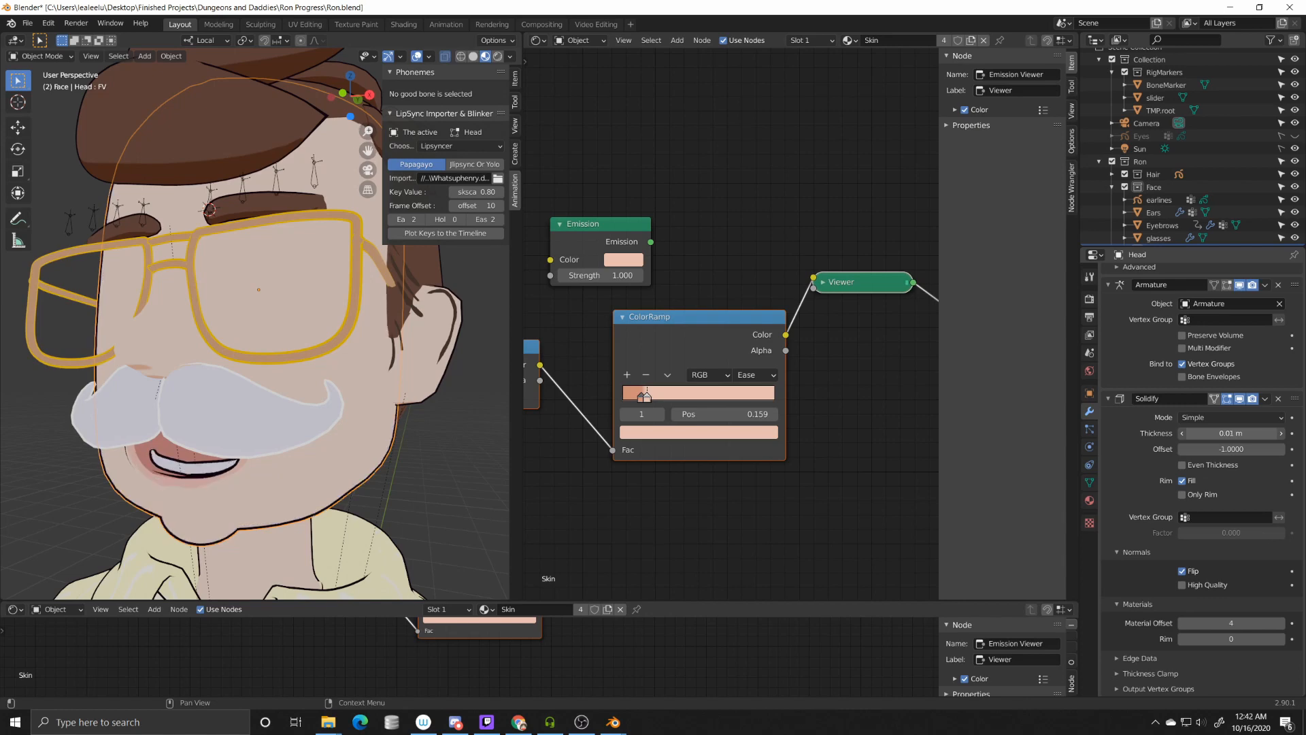
left_click(1183, 434)
left_click(1183, 433)
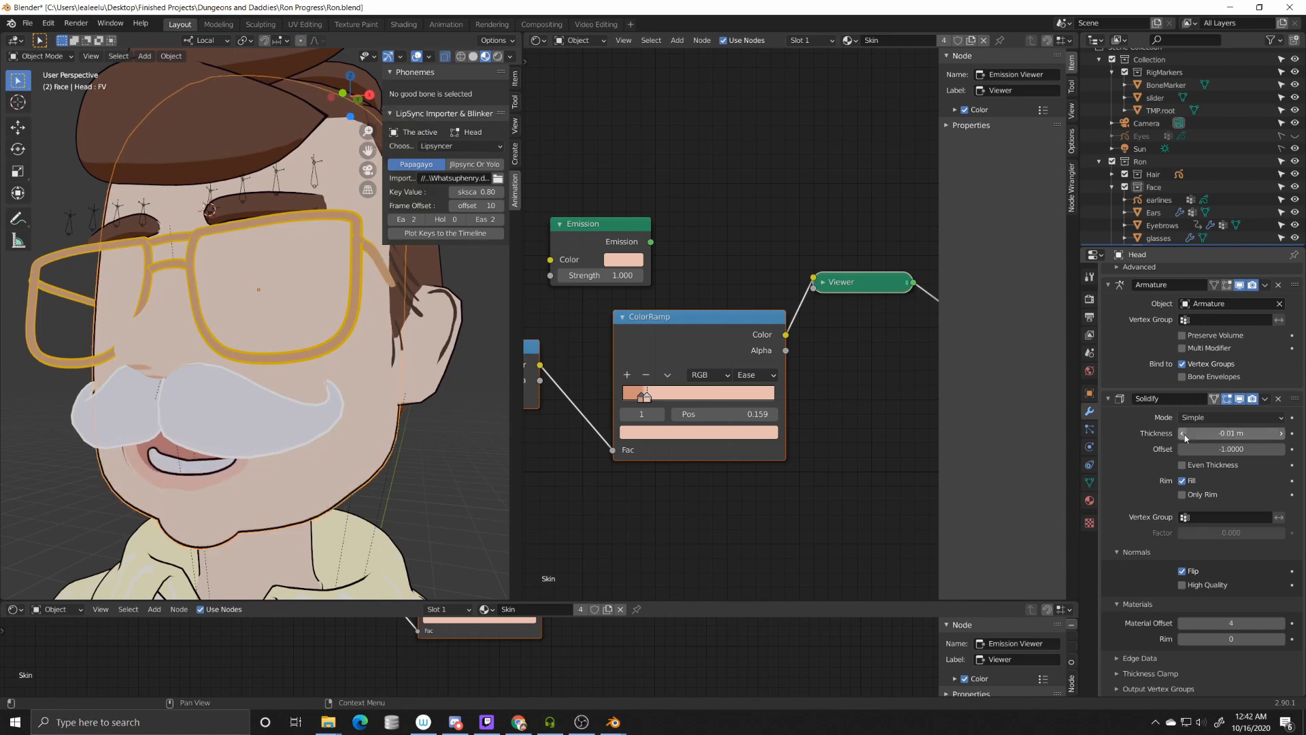
left_click(1183, 434)
left_click(1281, 433)
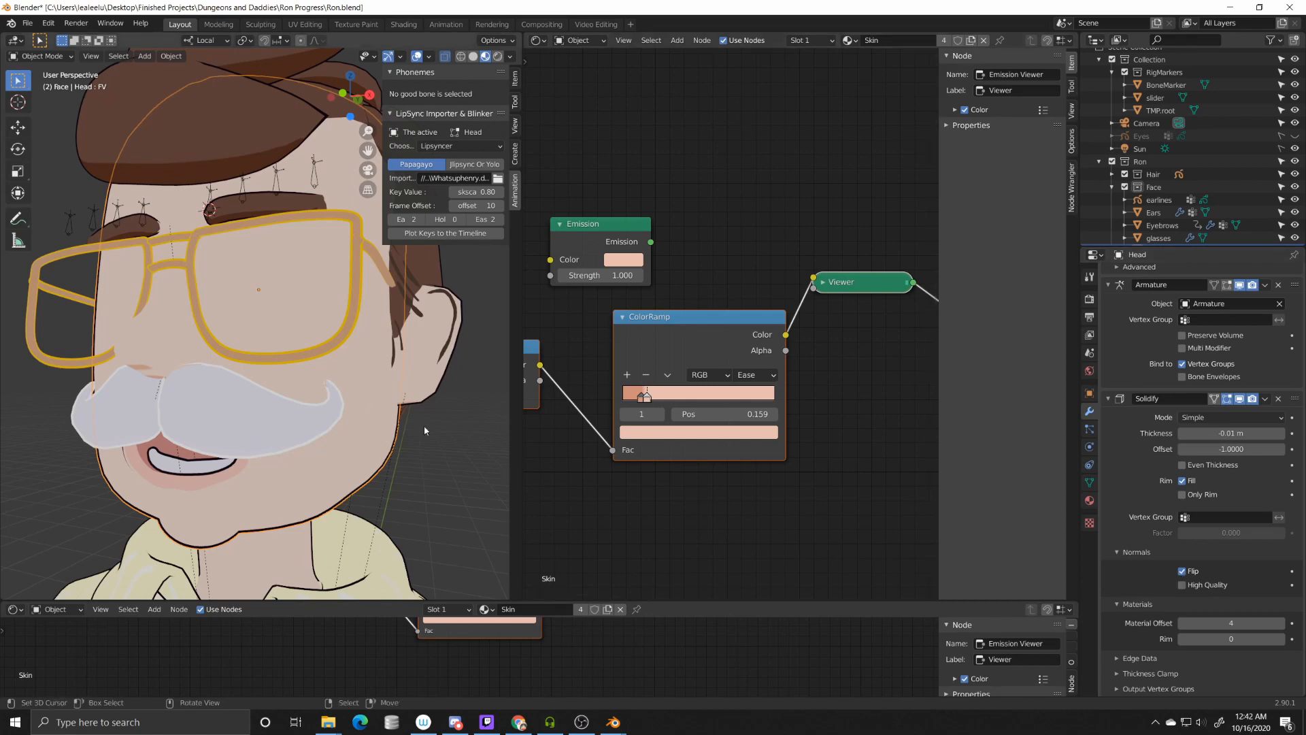
Step: Select the Head's outline material and turn its Backface Culling off and back on to compare the effect
left_click(1090, 502)
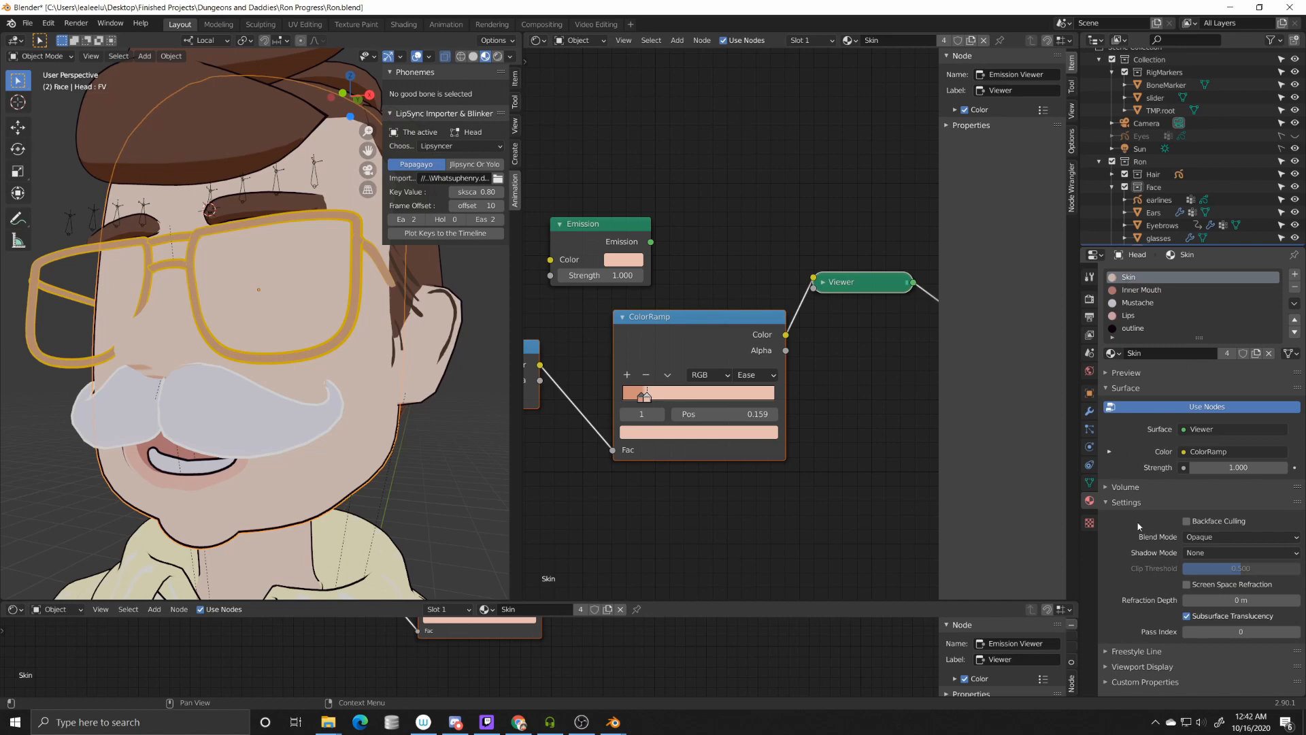
left_click(1187, 522)
left_click(1131, 329)
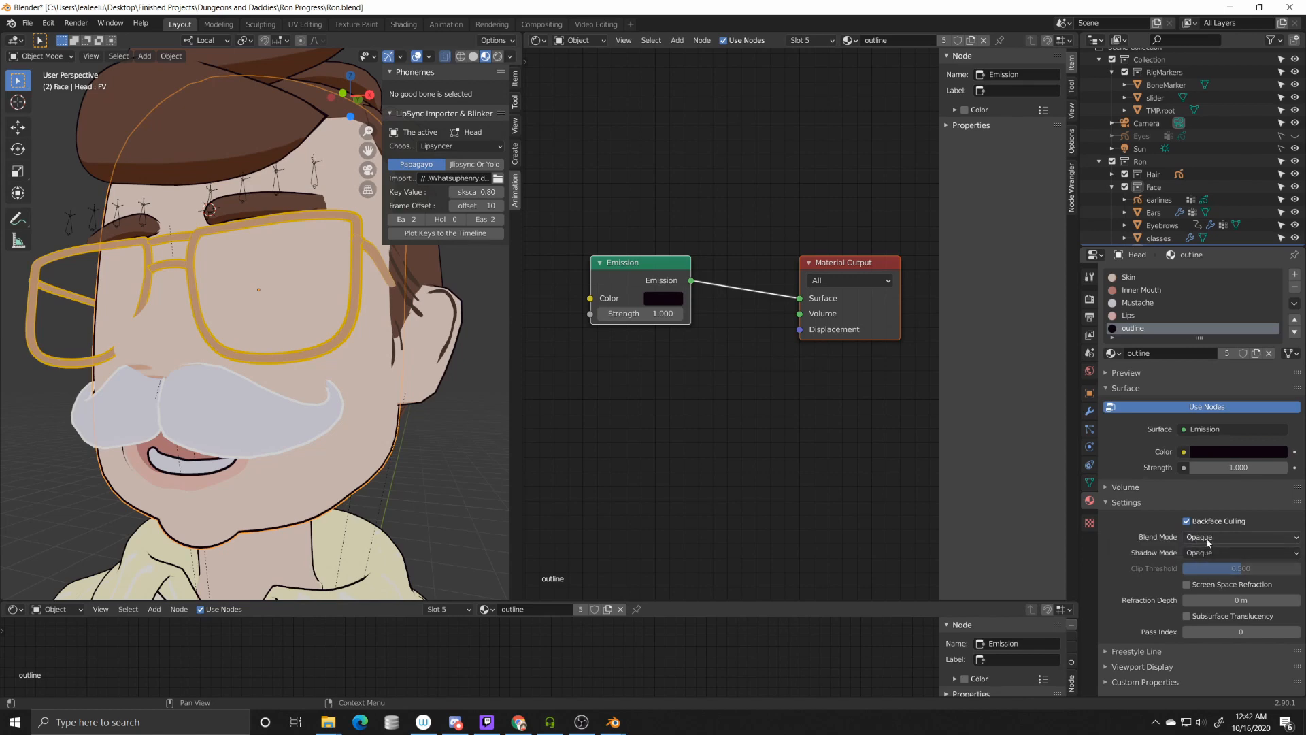
left_click(1188, 522)
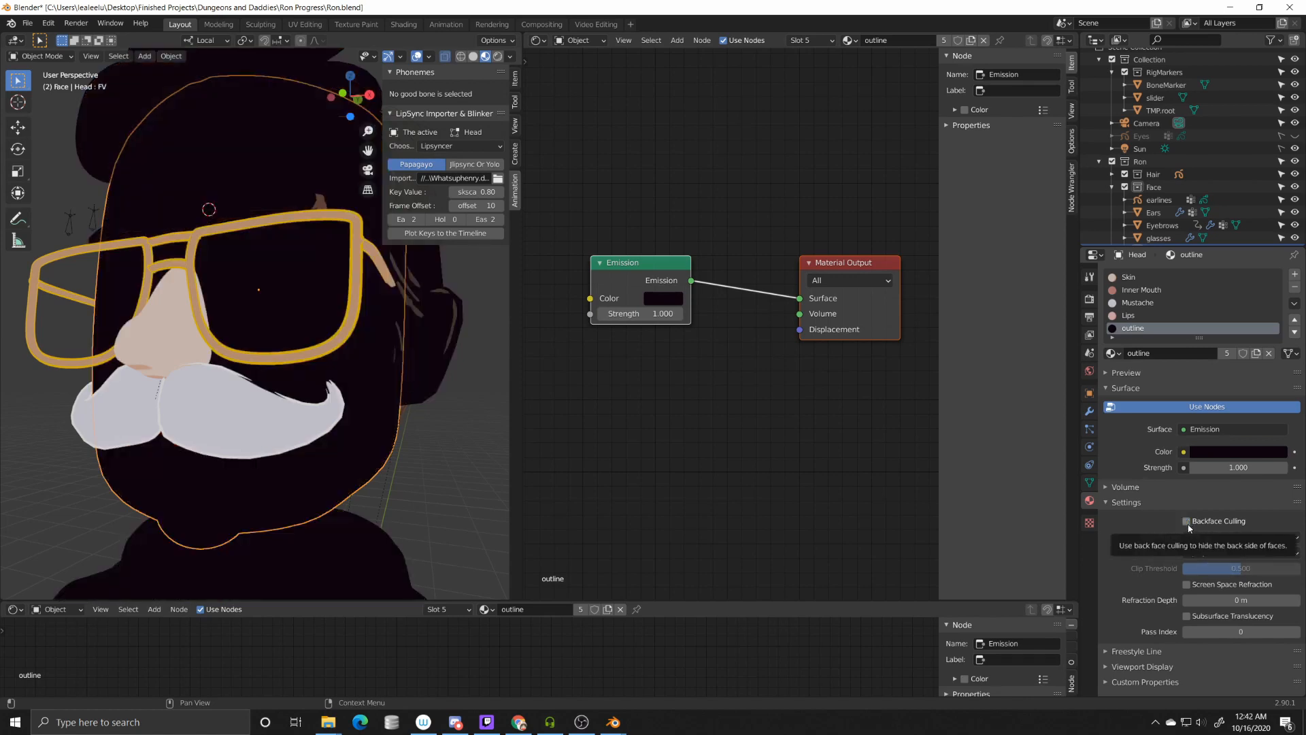
left_click(1188, 524)
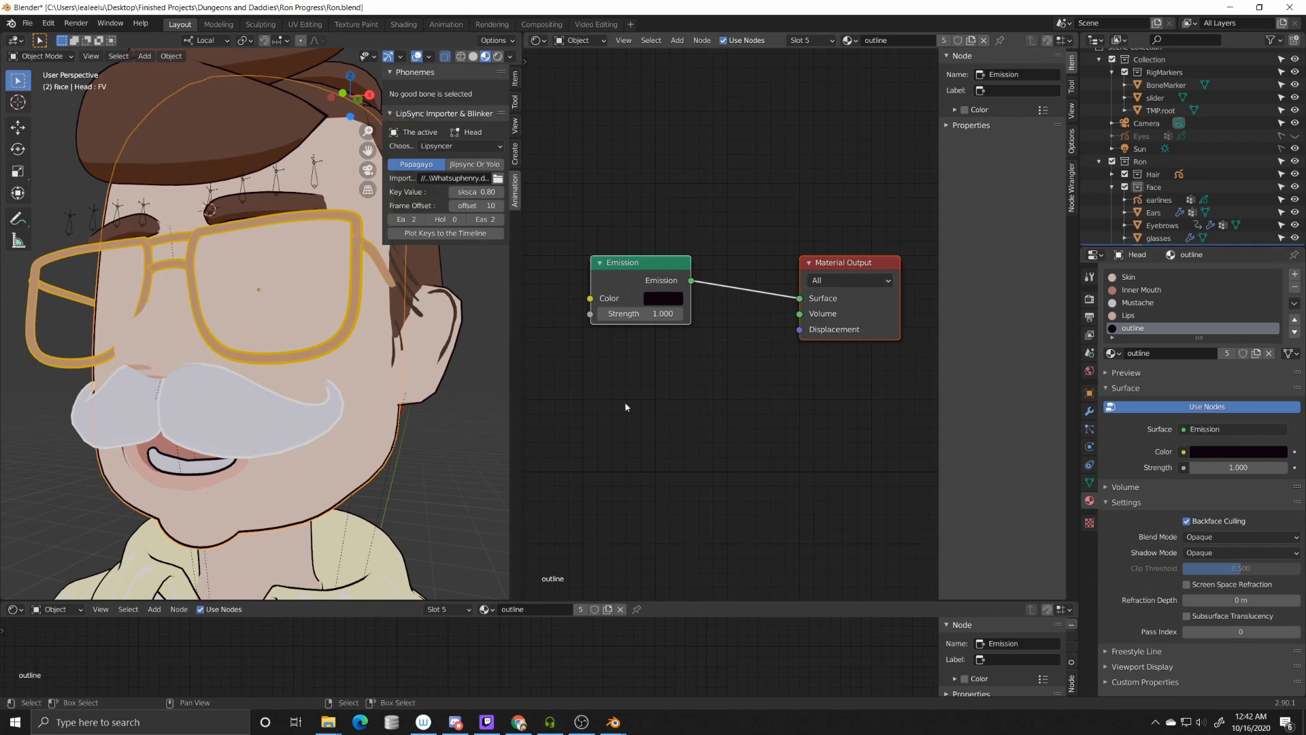
Step: Examine the outline material's Emission setup, and select the Skin material to examine its shader nodes
scroll(632, 392, "down", 1)
middle_click_drag(632, 393, 711, 376)
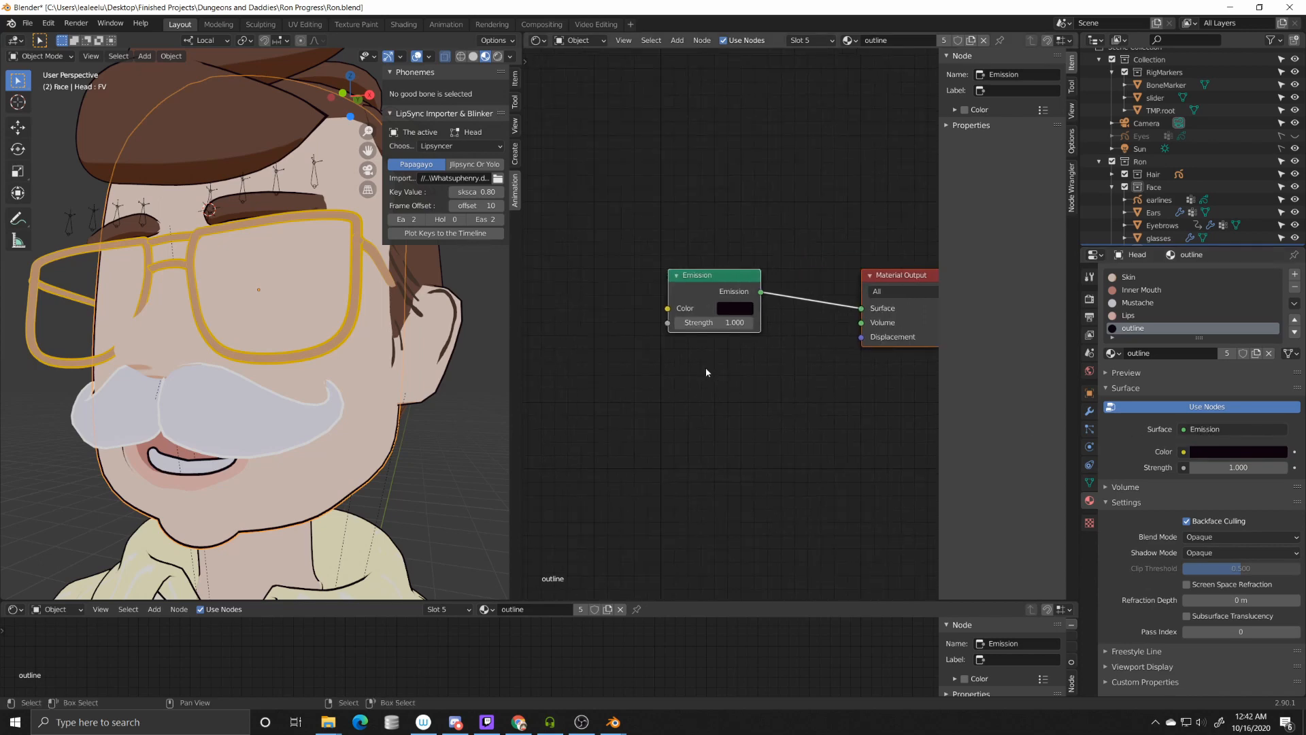
middle_click_drag(714, 279, 669, 276)
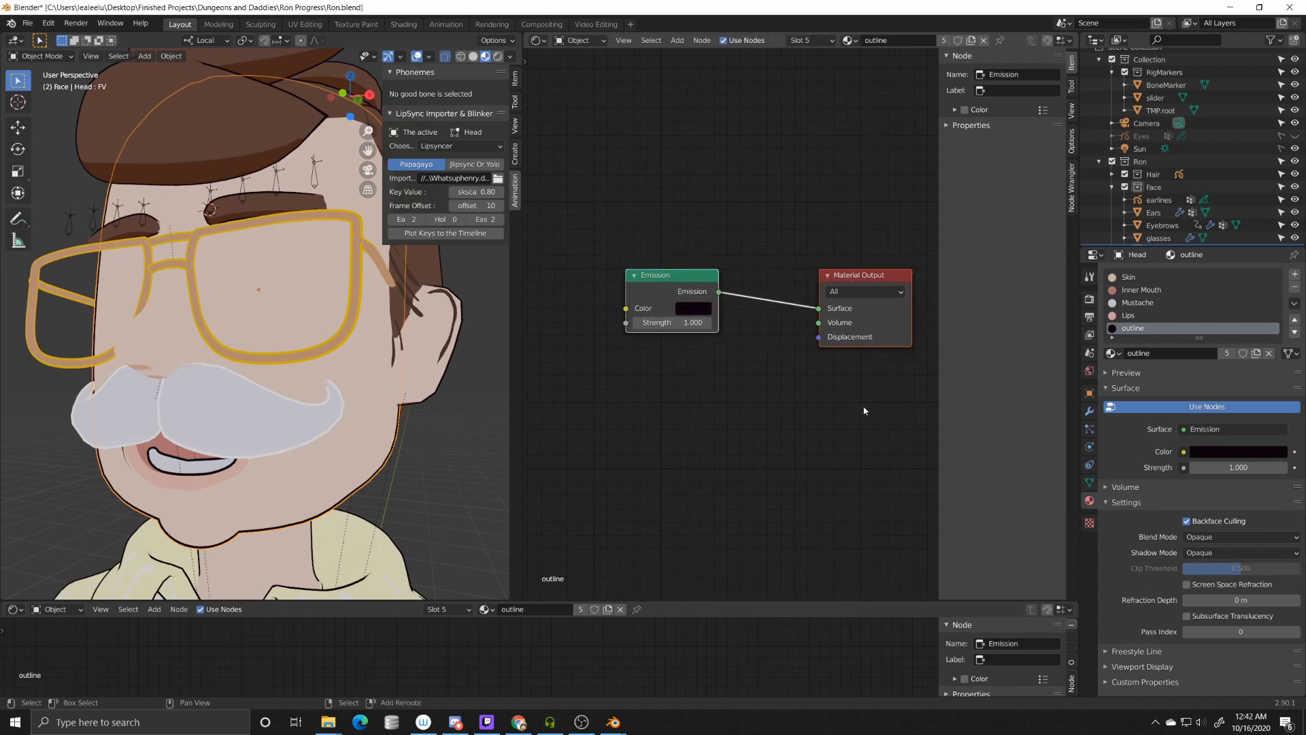
middle_click_drag(881, 389, 837, 386)
left_click(1130, 277)
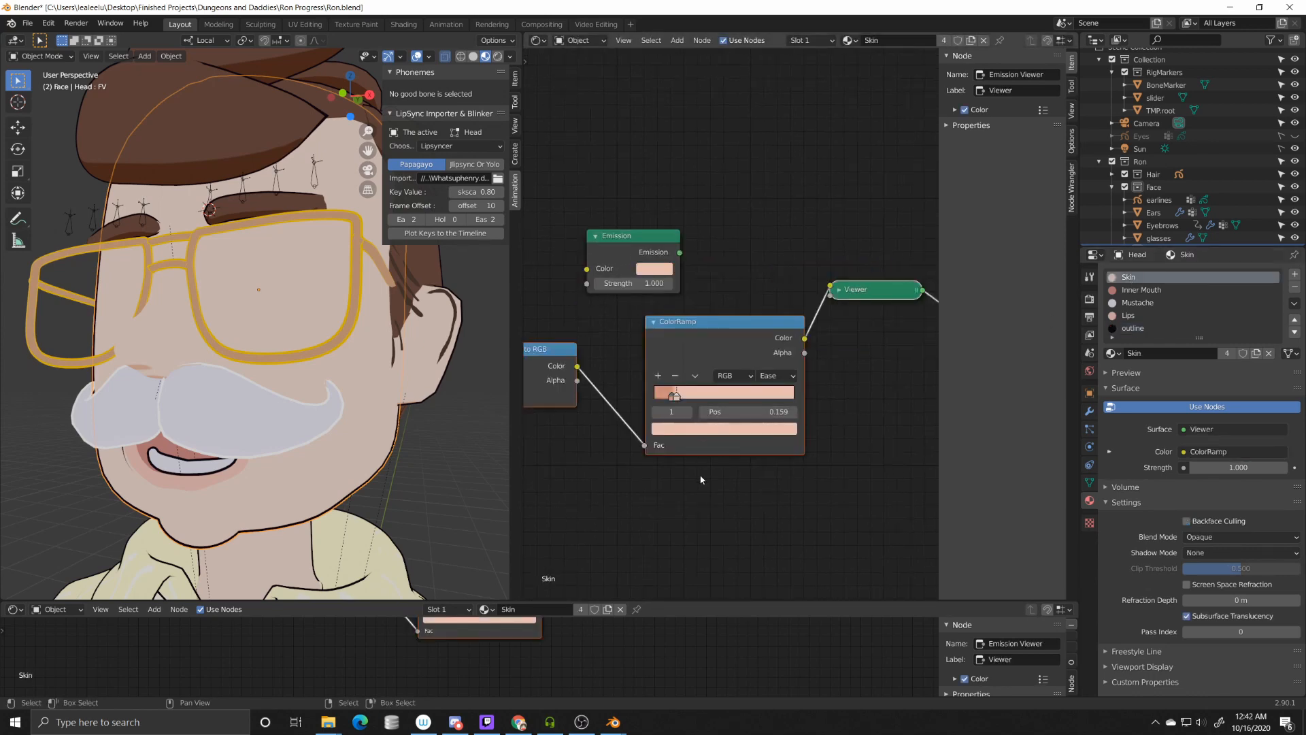
scroll(687, 483, "down", 2)
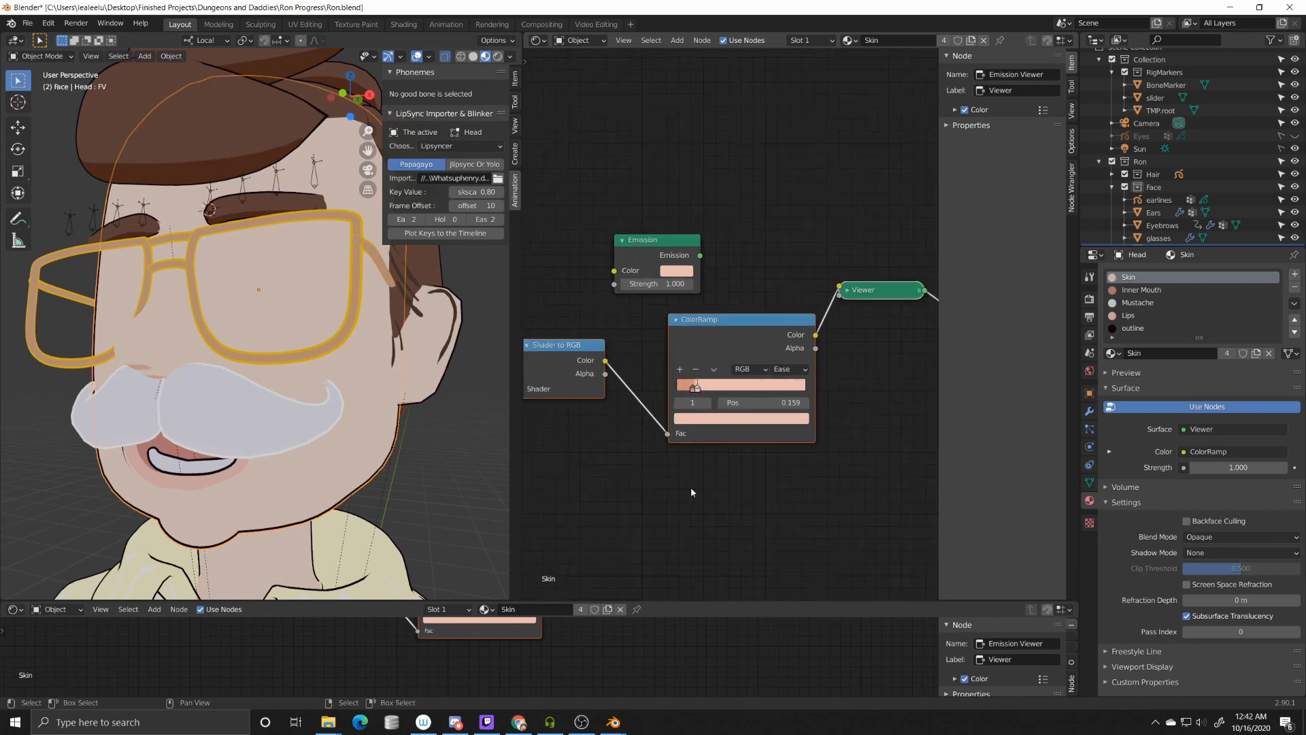
middle_click_drag(683, 483, 698, 439)
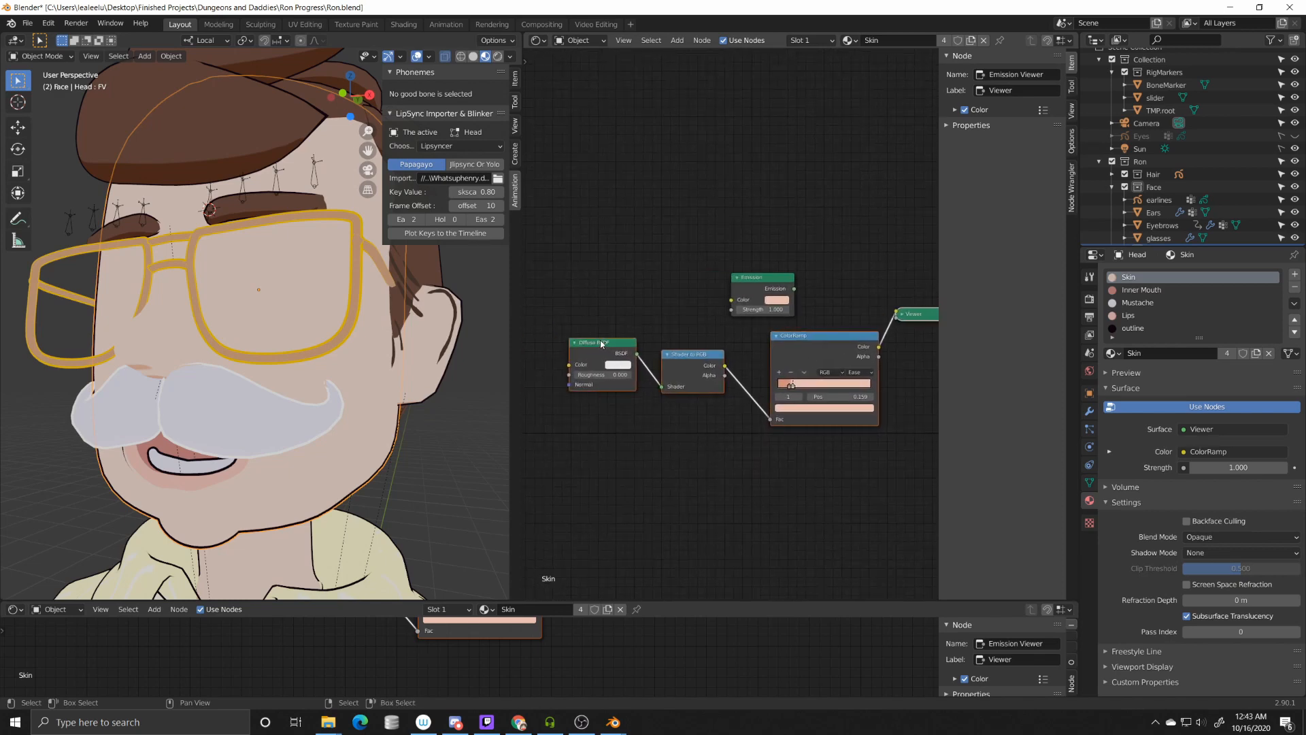
Step: Shift the Skin material's Shader to RGB node chain slightly and move both ColorRamp stops to roughly the middle of the gradient
left_click_drag(693, 354, 668, 350)
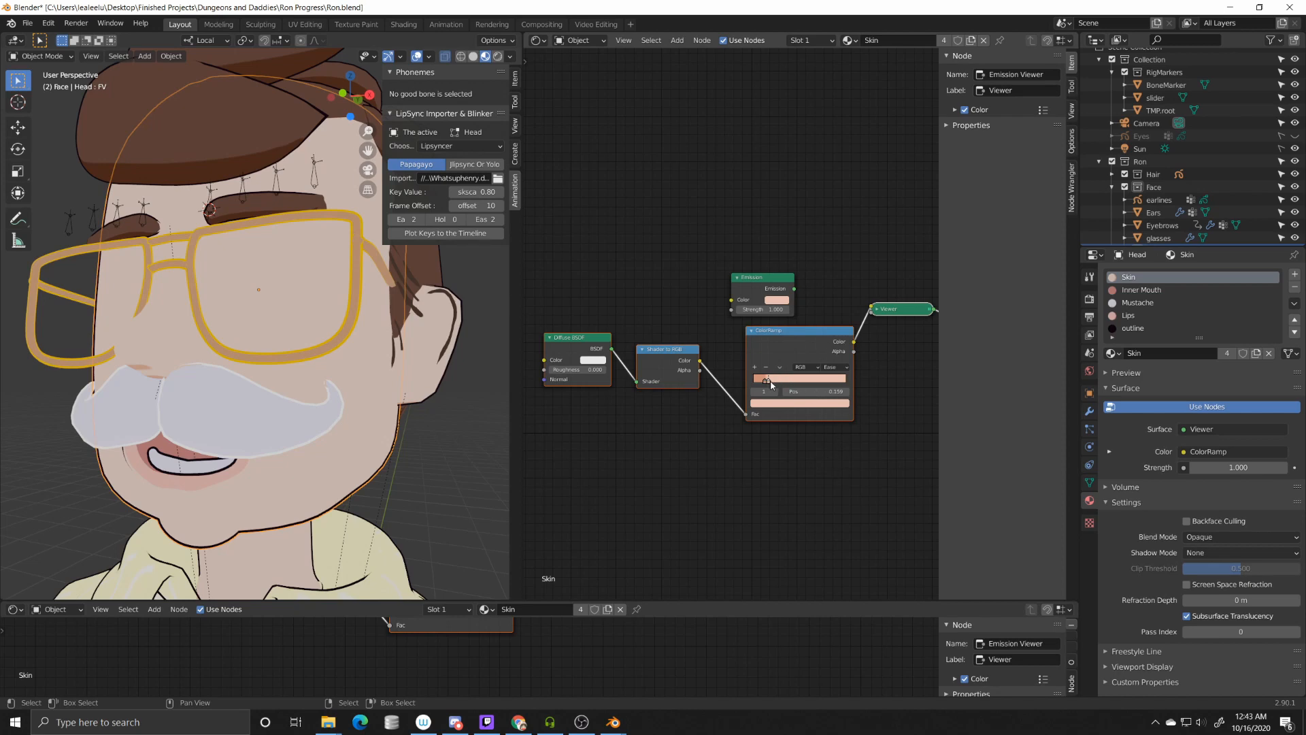
left_click(805, 379, "ctrl")
mouse_move(766, 381)
left_mouse_down()
mouse_move(818, 381)
mouse_move(804, 384)
left_mouse_up()
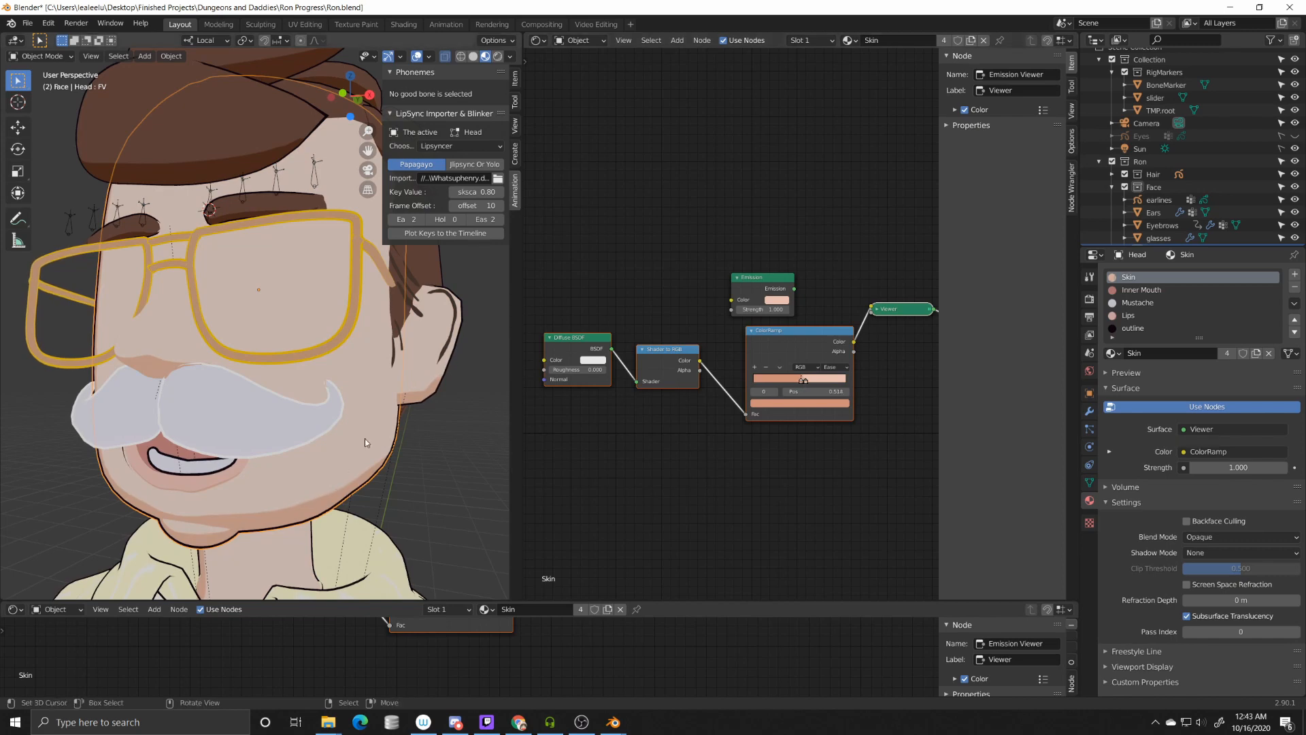
mouse_move(802, 382)
left_mouse_down()
mouse_move(775, 383)
mouse_move(798, 384)
left_mouse_up()
mouse_move(665, 349)
left_mouse_down()
mouse_move(690, 370)
mouse_move(672, 355)
left_mouse_up()
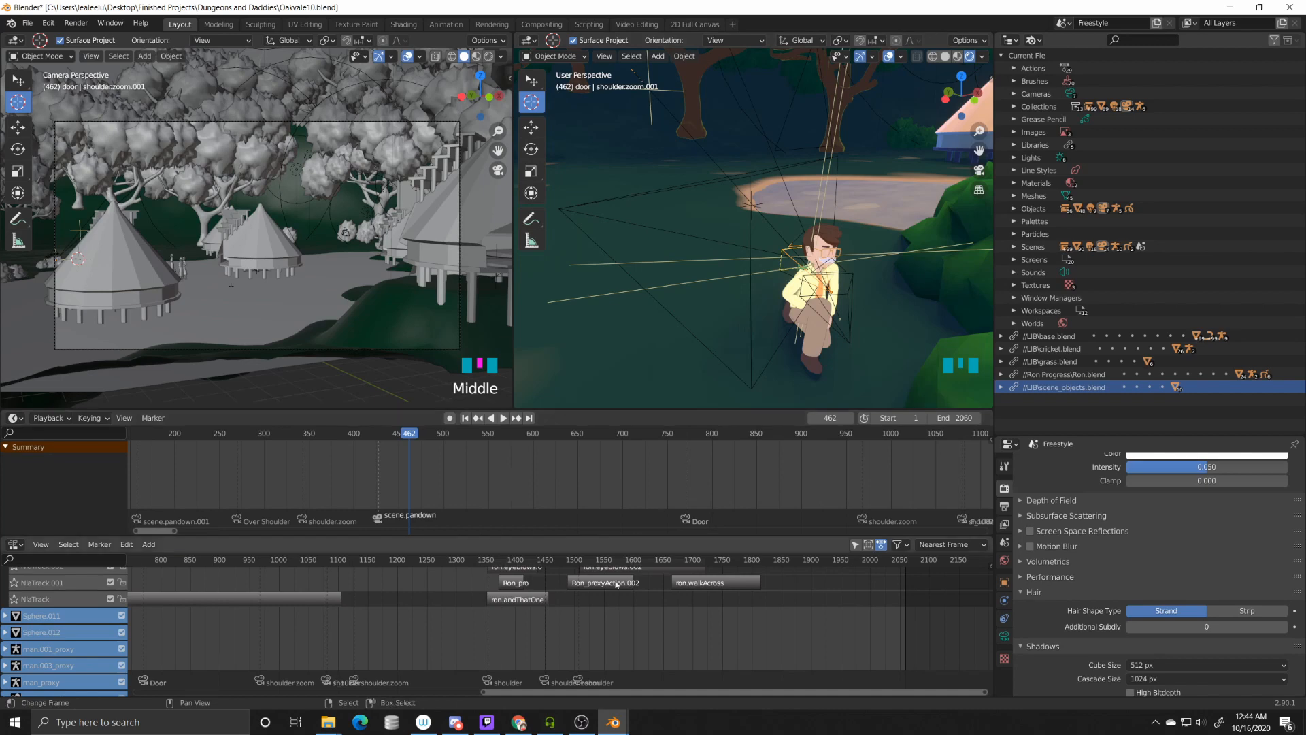
Step: Return to Oakvale10.blend and examine the Ron_proxy action strips and the other tracks in the NLA editor
scroll(308, 624, "up", 2)
scroll(413, 600, "down", 2)
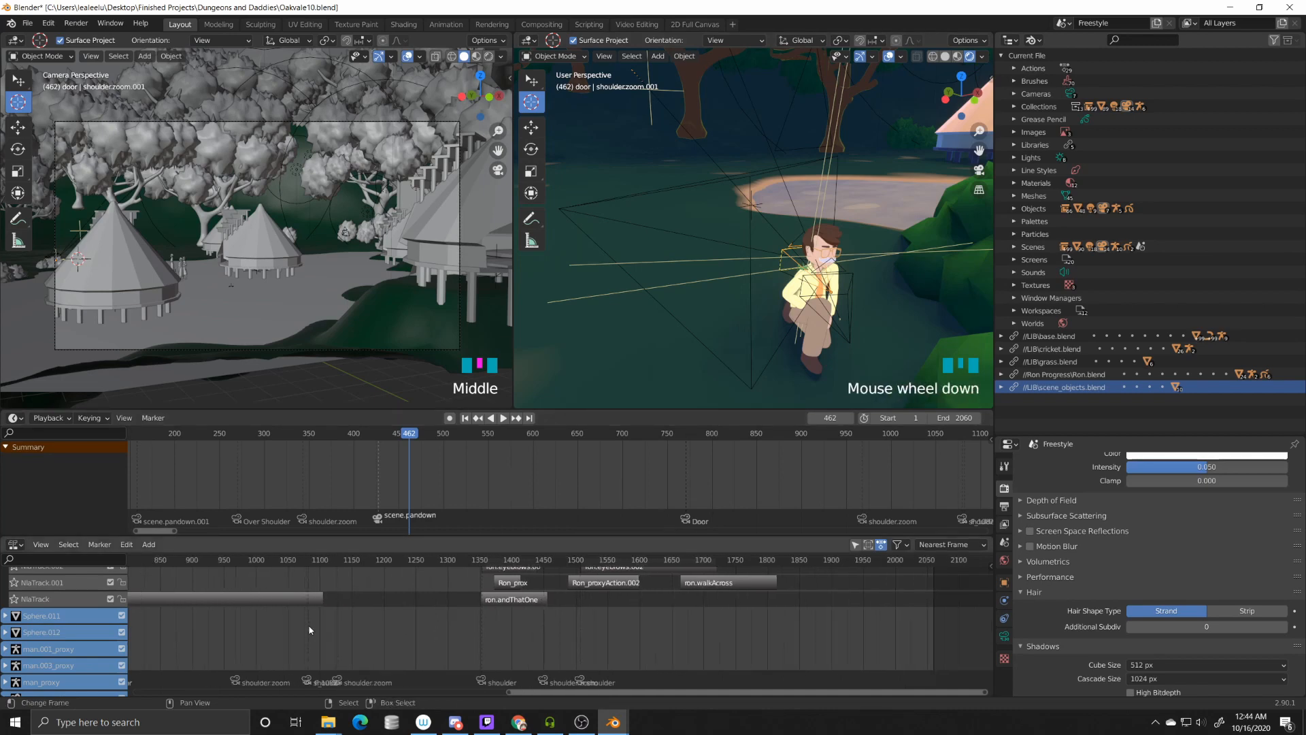
middle_click_drag(413, 600, 451, 577)
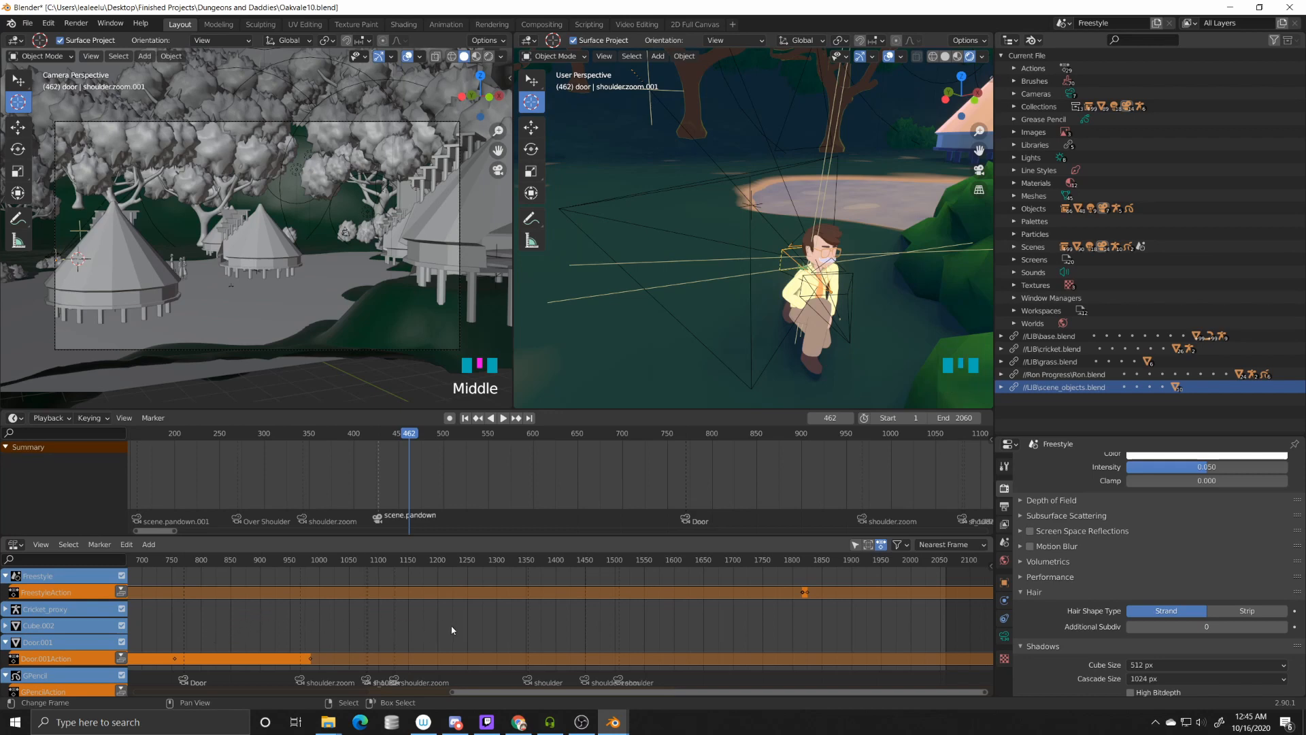
middle_click_drag(389, 638, 396, 570)
middle_click_drag(491, 633, 494, 562)
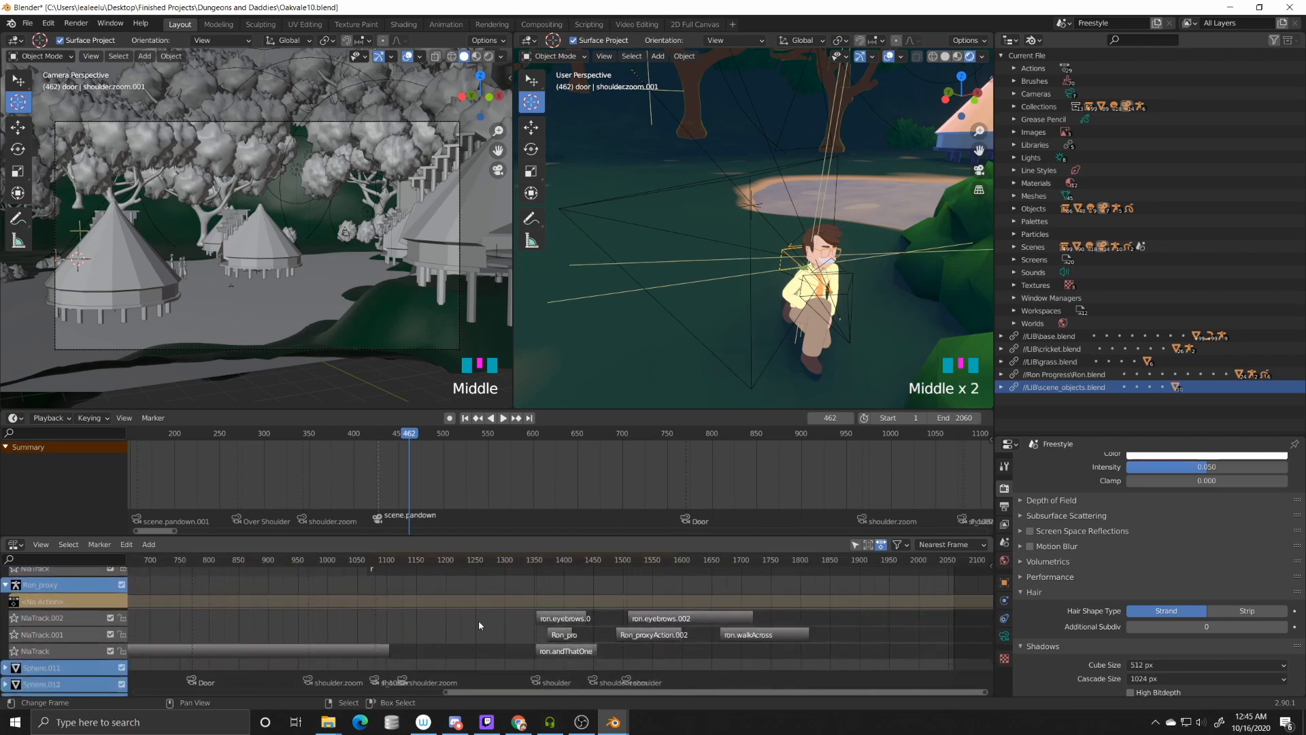
middle_click_drag(486, 631, 495, 626)
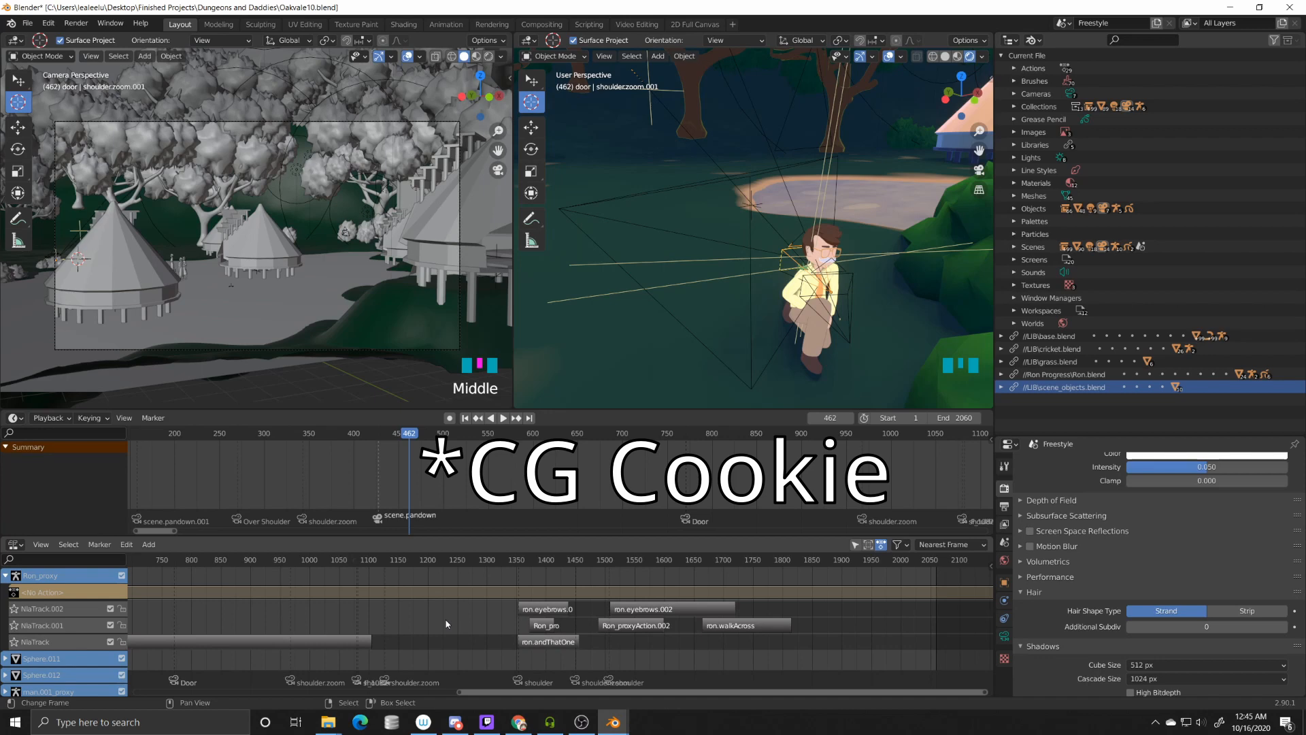
Step: Go to frame 1369 and select the ron.andThatOne strip on Ron_proxy's NlaTrack in the NLA editor
middle_click_drag(458, 622, 456, 609)
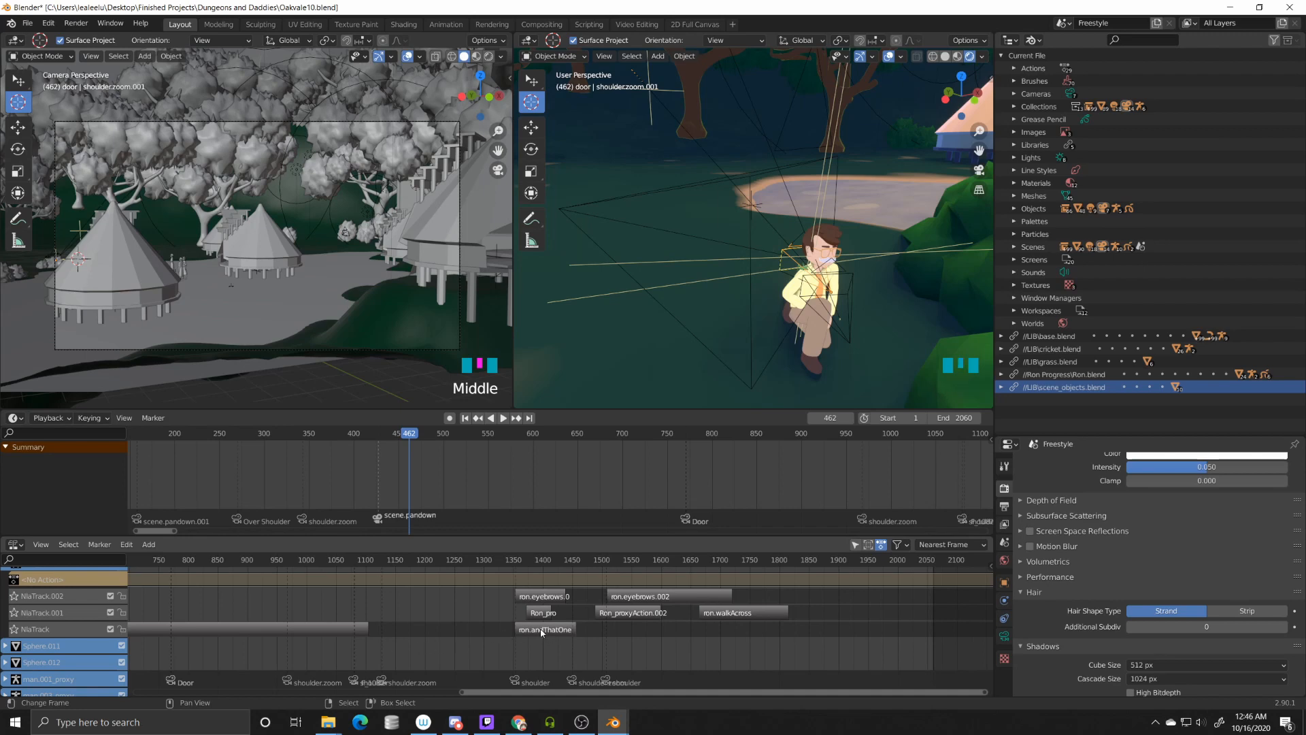
left_click(523, 564)
left_click(524, 562)
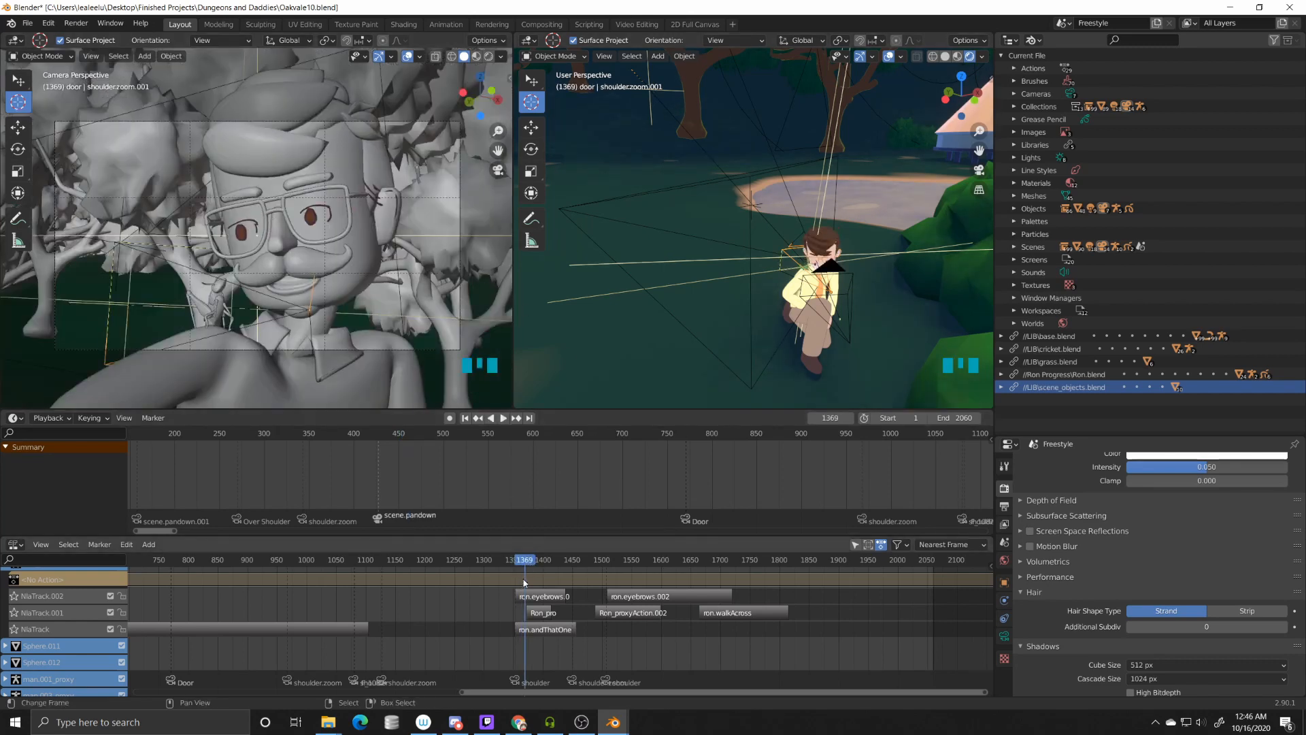
right_click(541, 630)
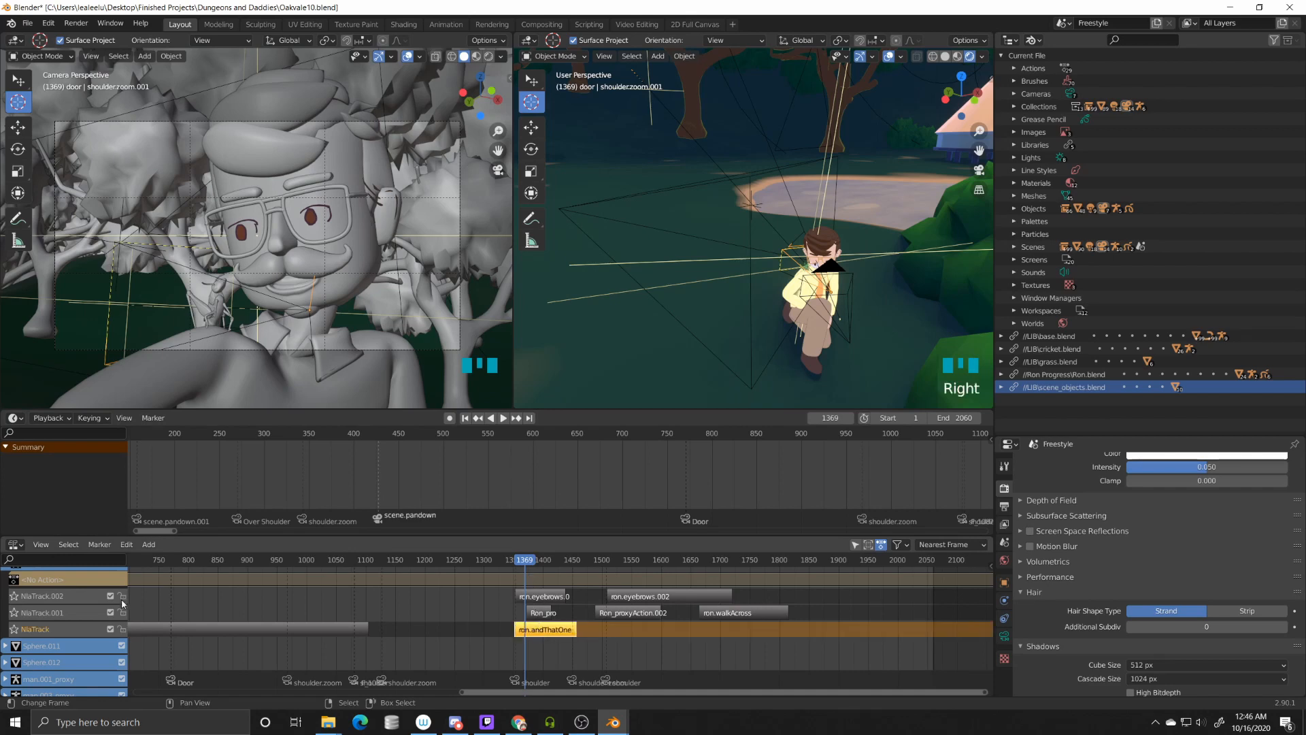
Step: Rename Ron_proxy's NlaTrack.002 track to Eyebrow
left_click(79, 595)
left_click(86, 627)
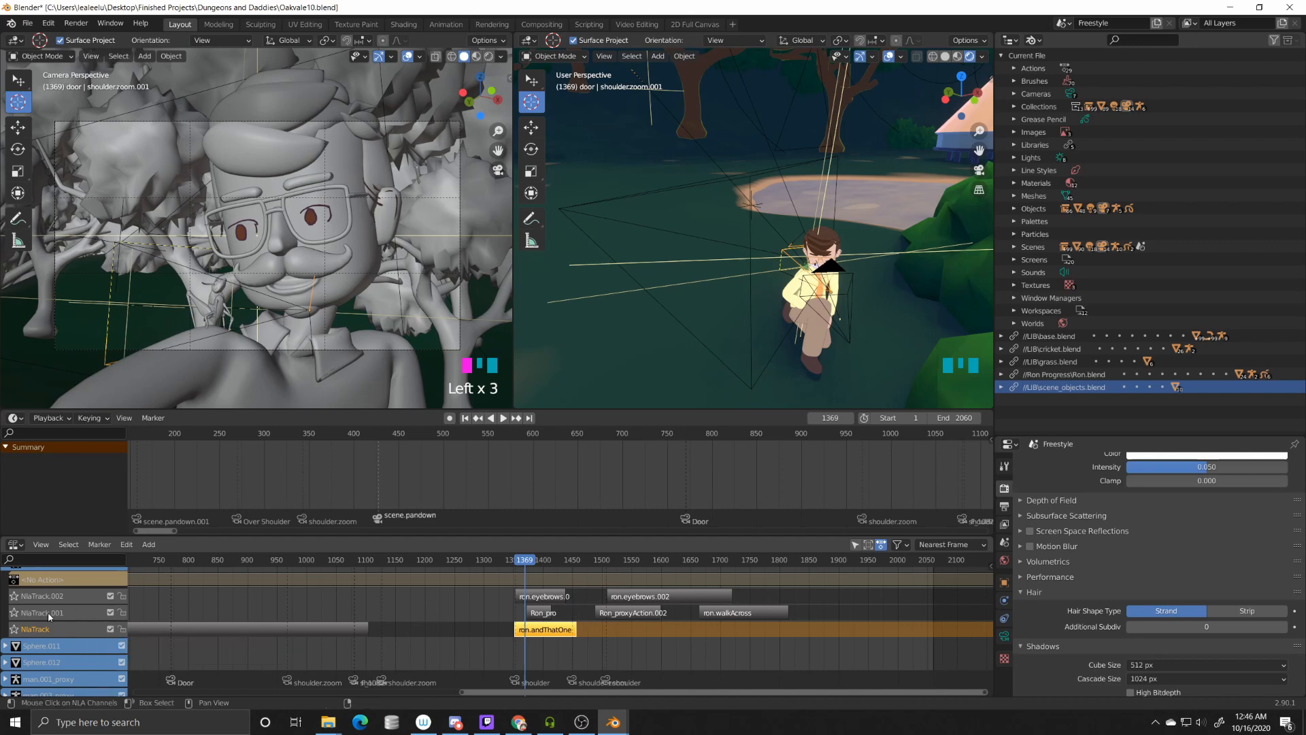
left_click(65, 597)
double_click(65, 596)
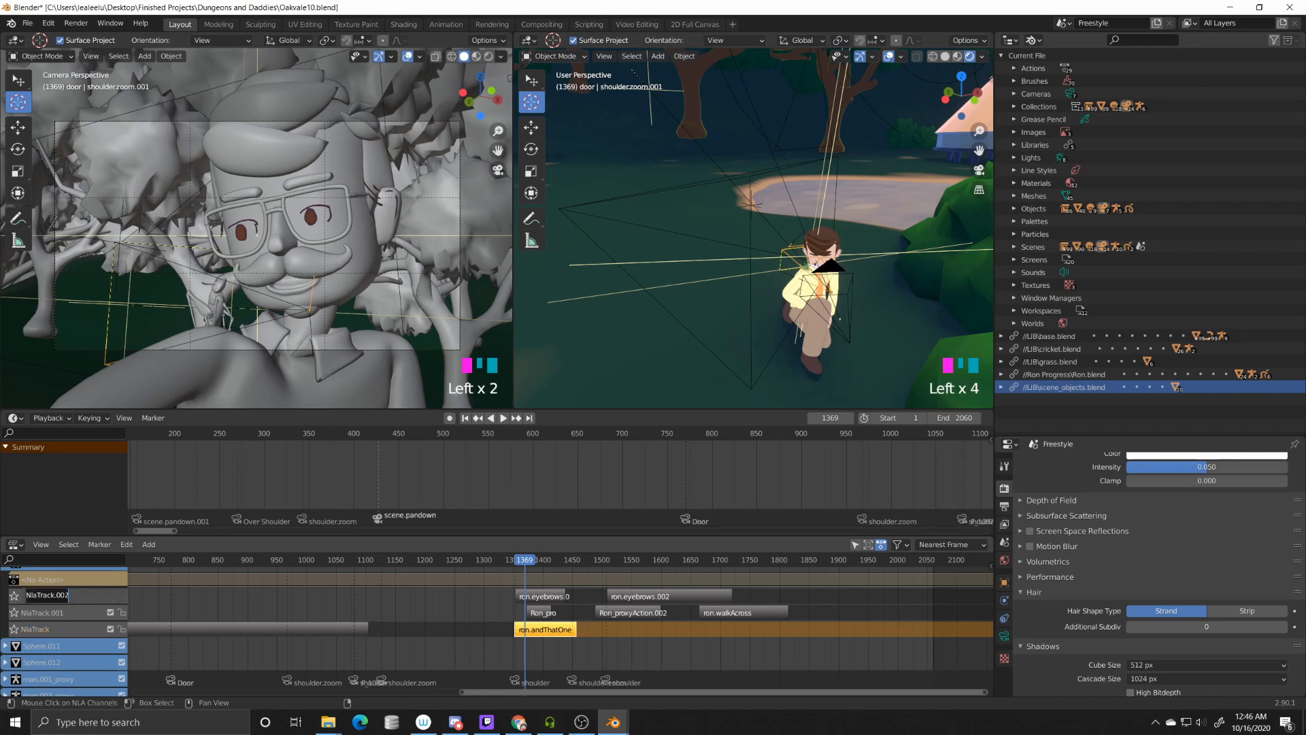
type("Eyebrow")
key("Return")
Step: Go to frame 1367, mute Ron_proxy's Eyebrow and NlaTrack.001 tracks, and make NlaTrack.001 the active track
left_click(62, 613)
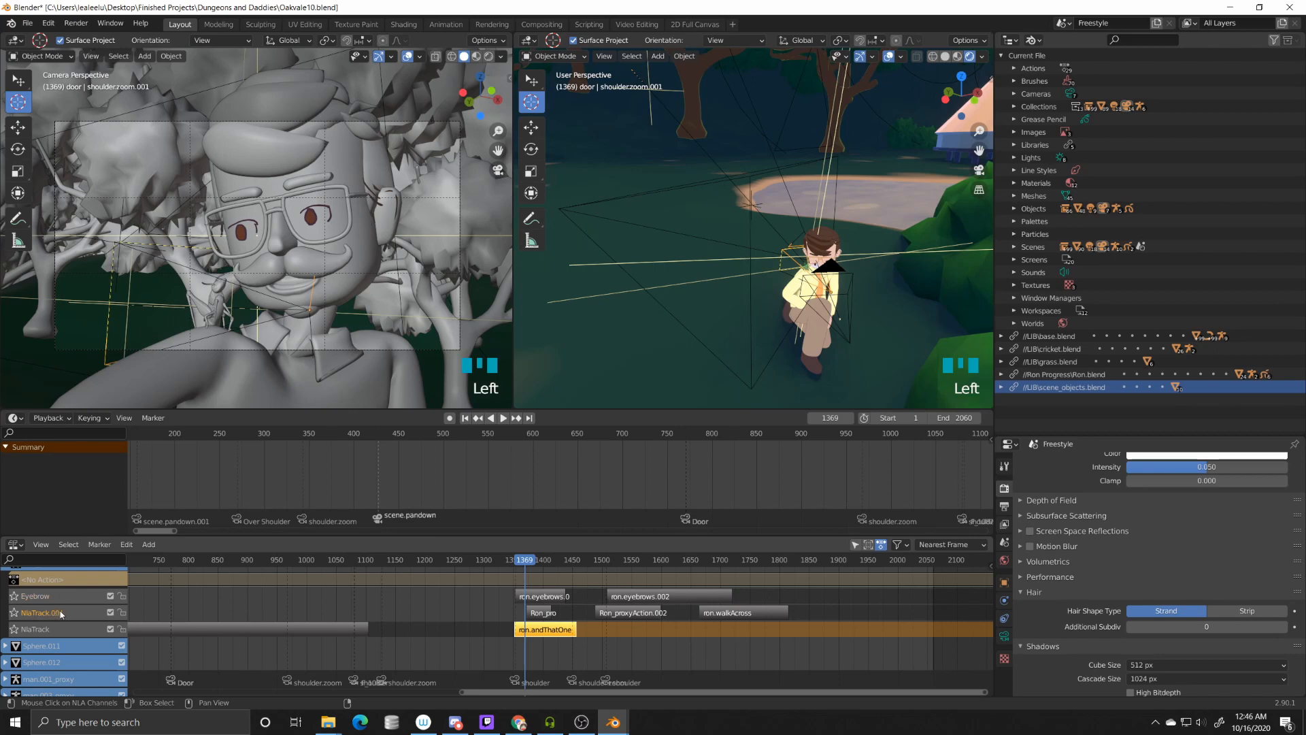
left_click(41, 630)
left_click(40, 596)
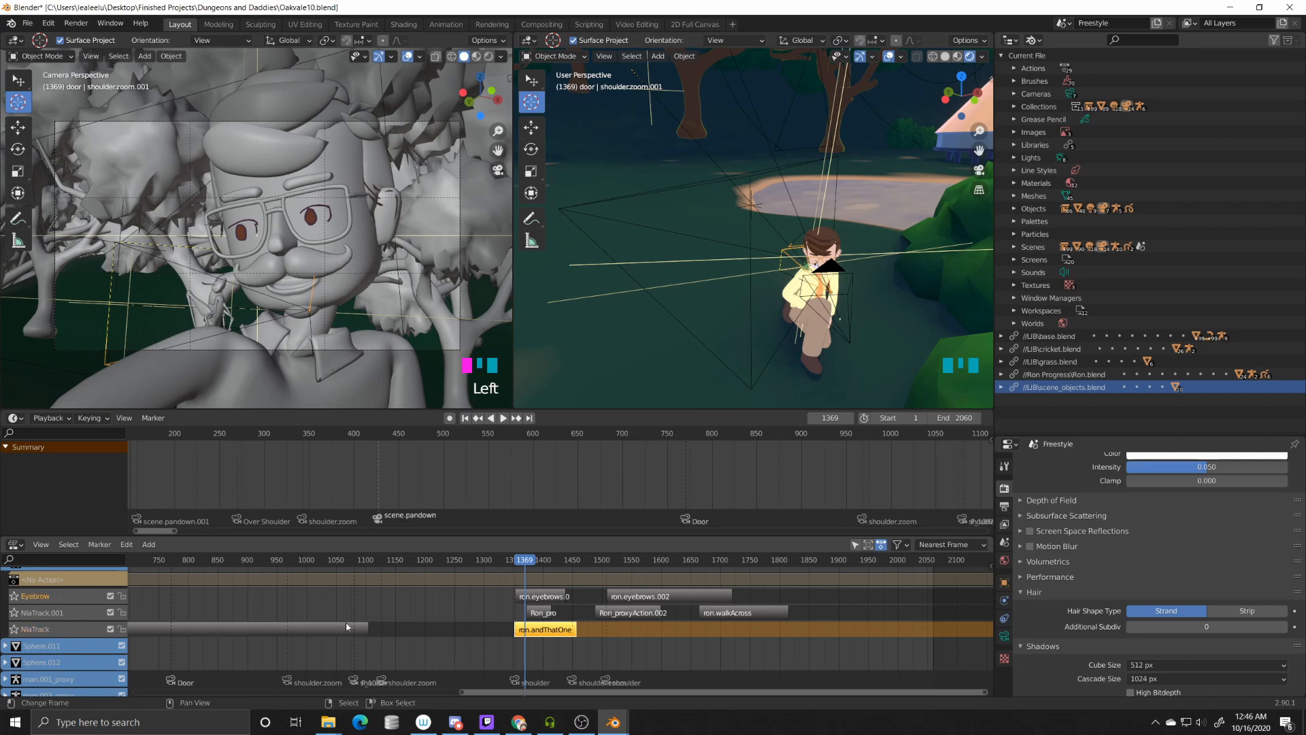
left_click(523, 612)
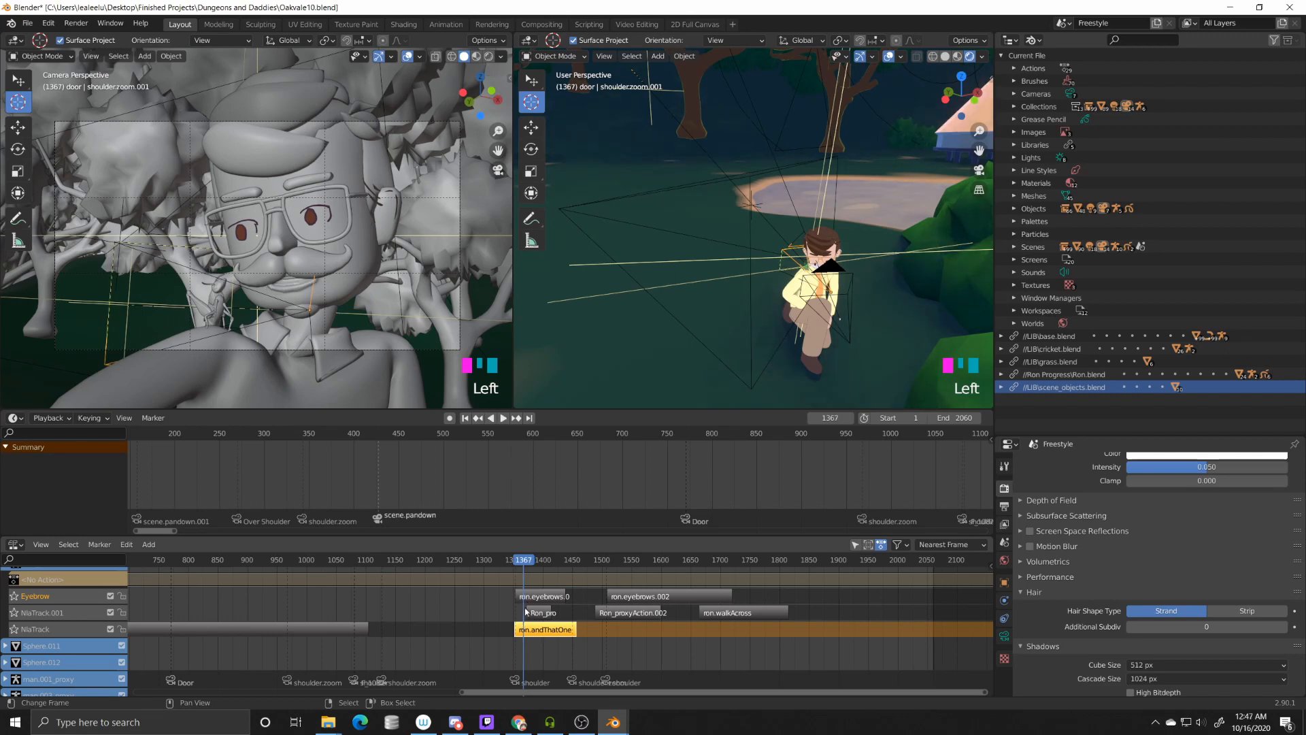
left_click(111, 596)
left_click(110, 613)
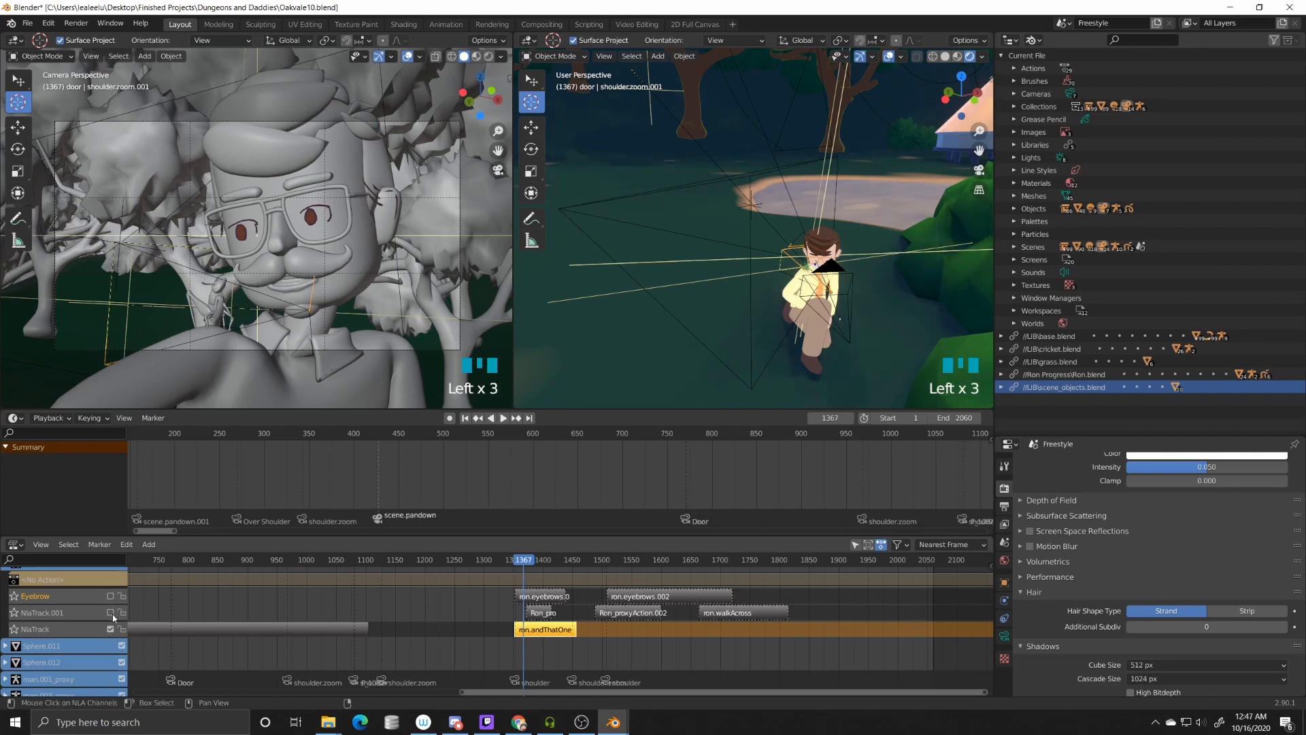
left_click(65, 612)
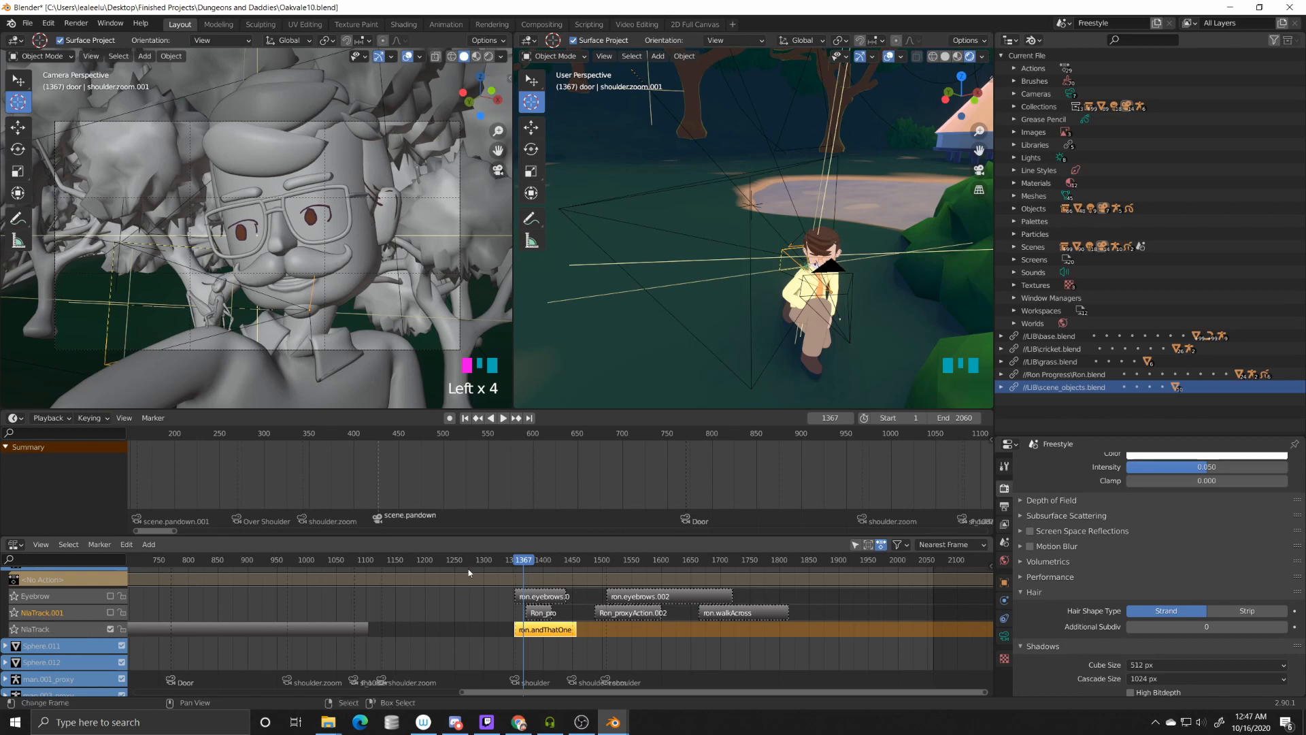
Step: Scrub and play back the animation from about frame 1346 to review the base NlaTrack motion on its own
mouse_move(520, 562)
left_mouse_down()
mouse_move(580, 566)
mouse_move(531, 565)
left_mouse_up()
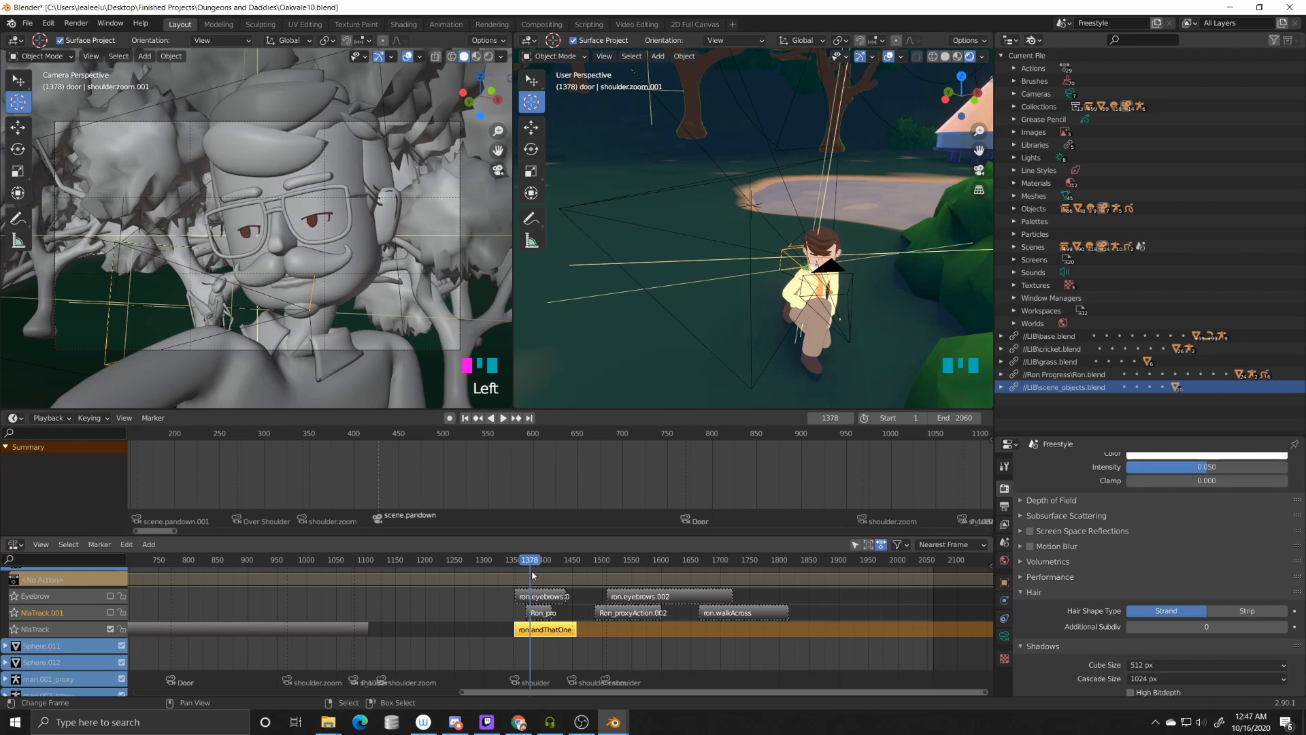
left_click(533, 559)
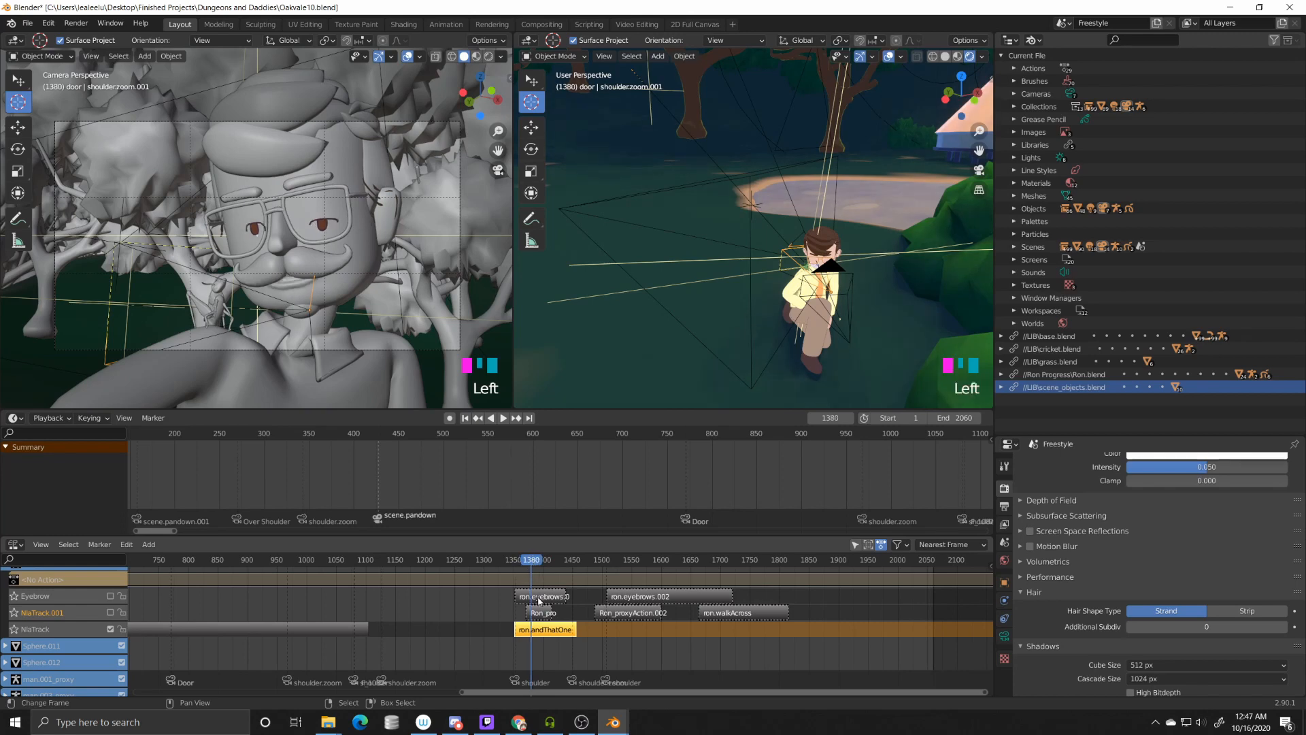
left_click(522, 559)
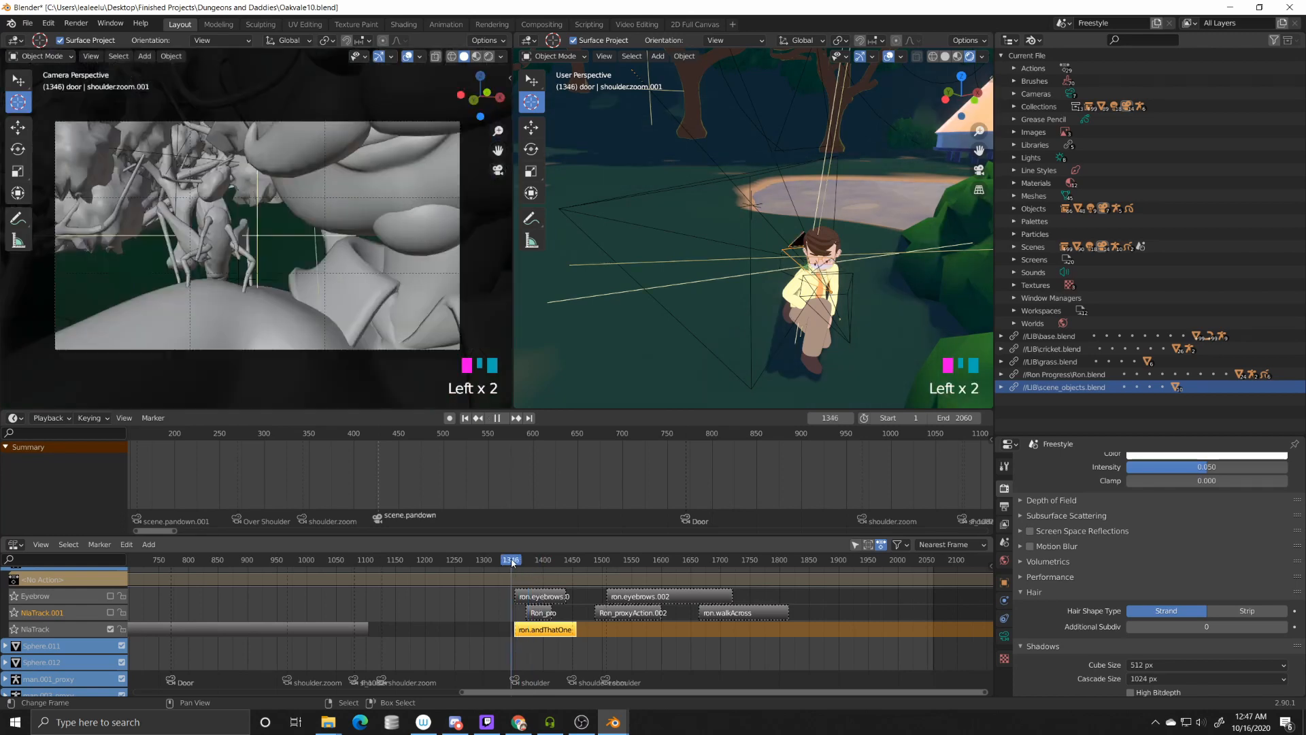
key("shift+space")
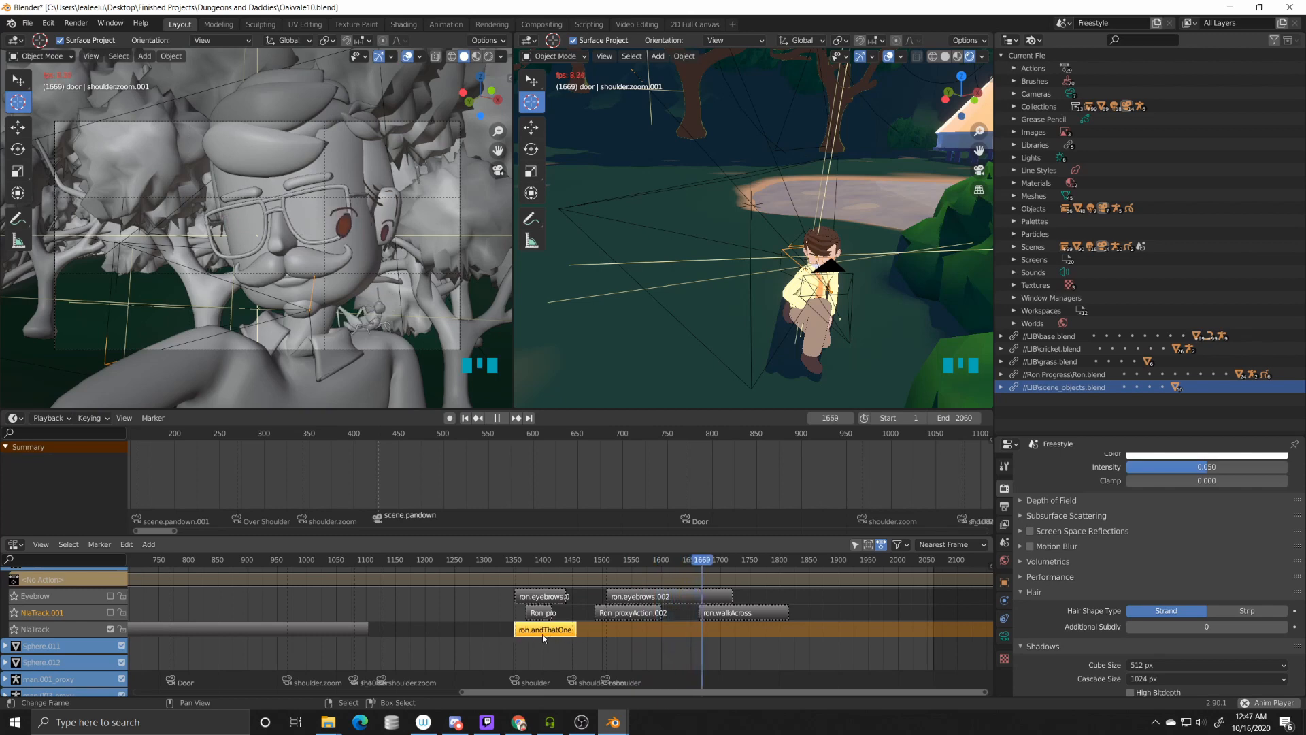
key("shift+space")
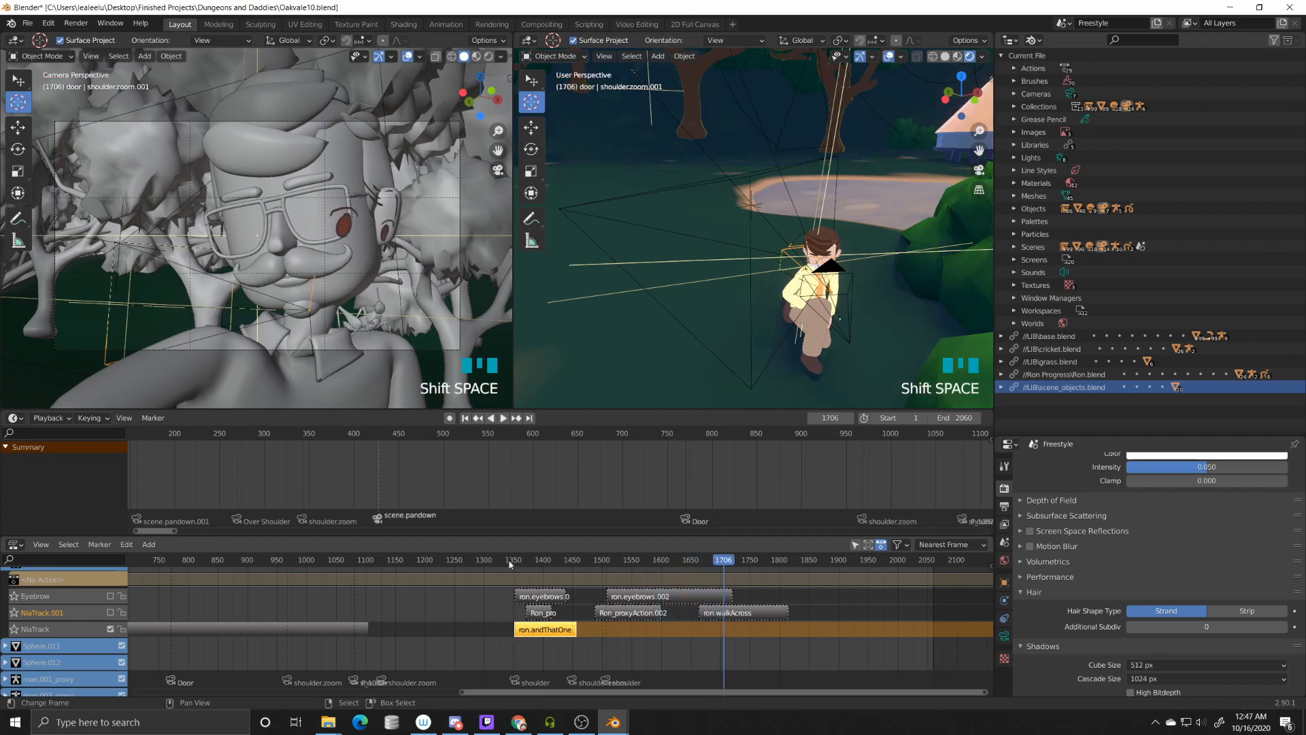
left_click(509, 562)
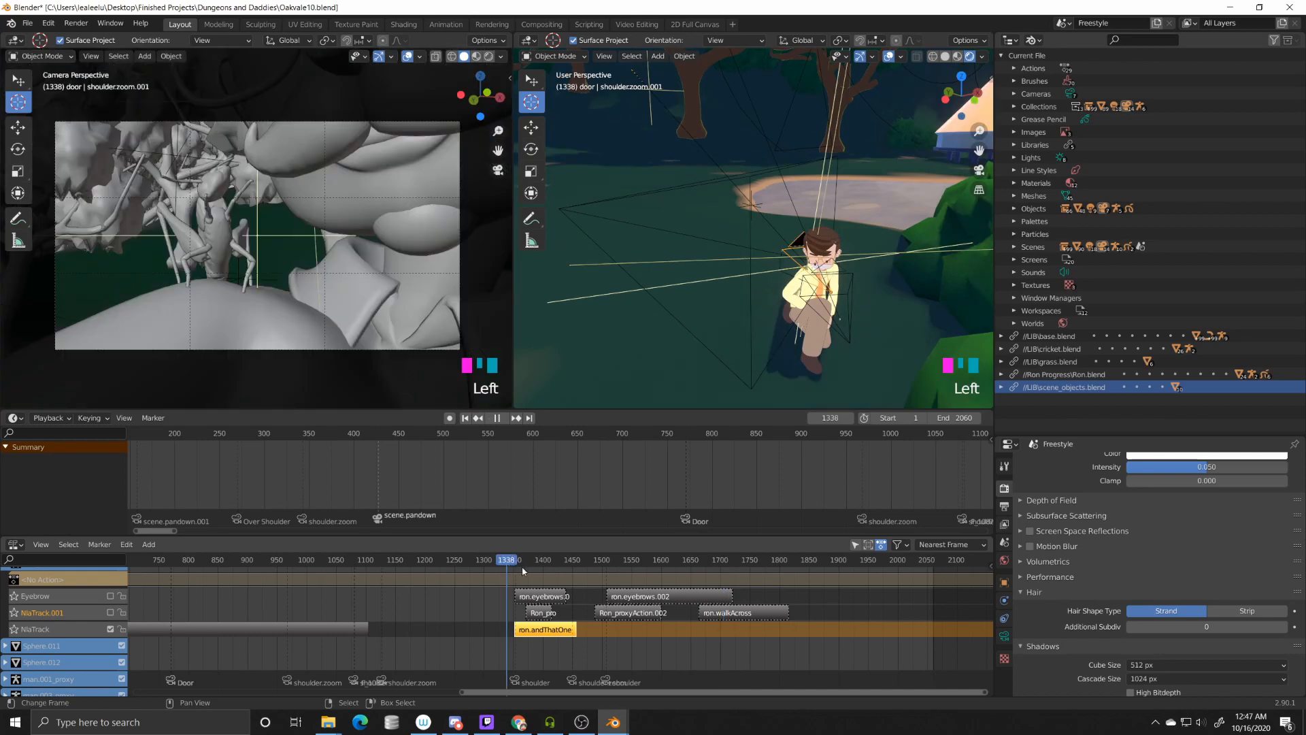
Step: Re-enable NlaTrack.001 and scrub through its strips up to frame 1778 to review the head motion it adds
left_click(111, 613)
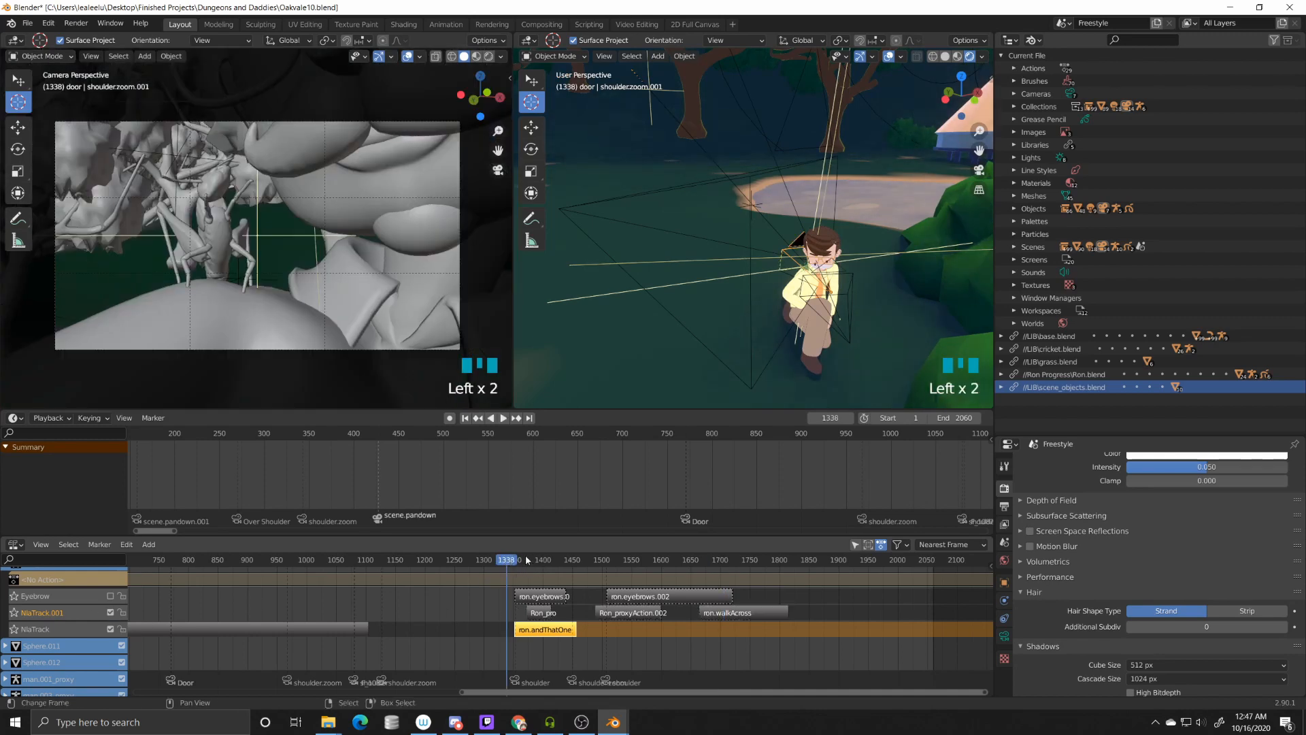
left_click(604, 559)
left_click(554, 559)
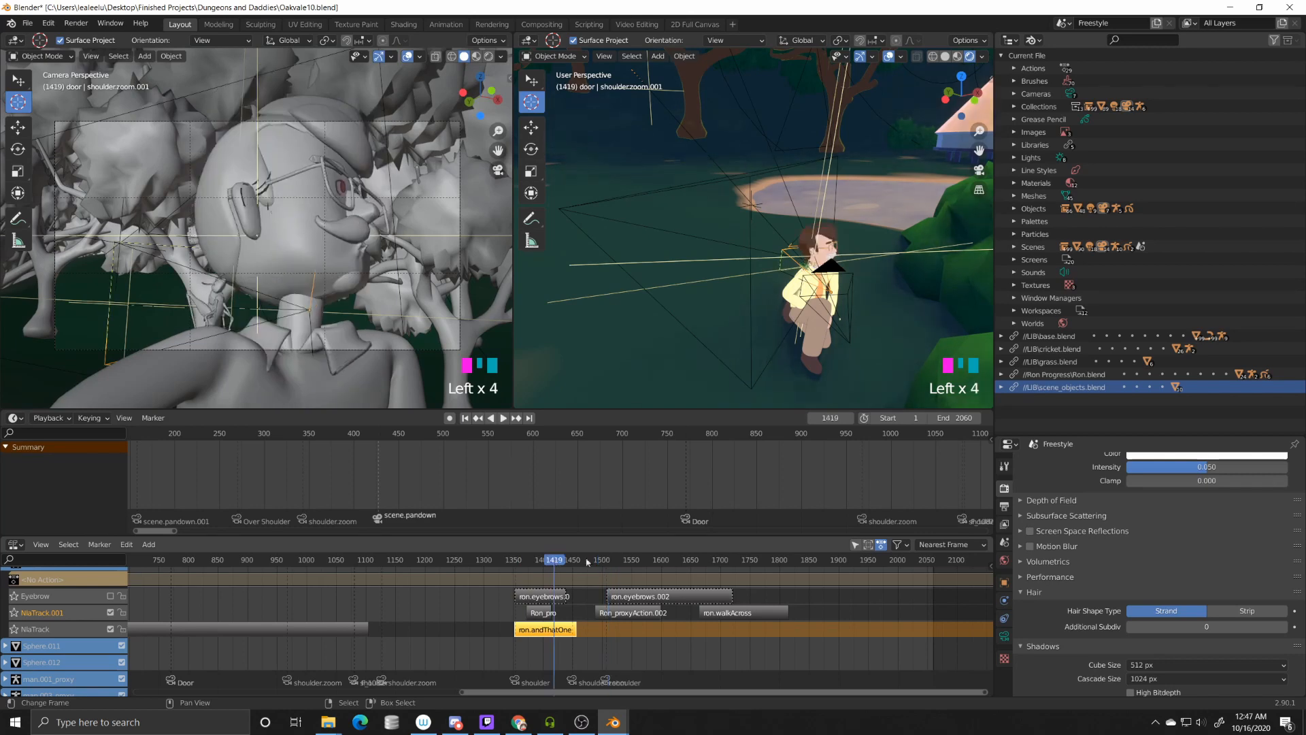
left_click(590, 561)
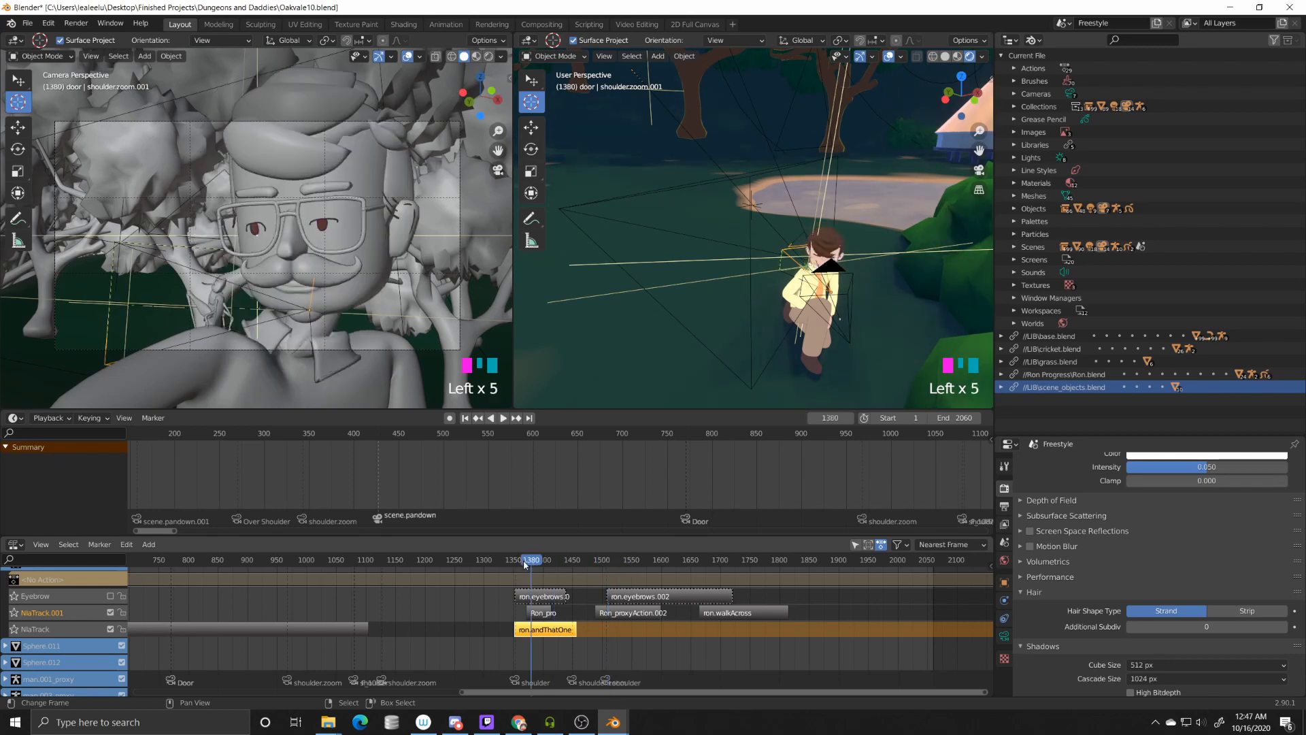
left_click(560, 560)
left_click(619, 561)
left_click(646, 560)
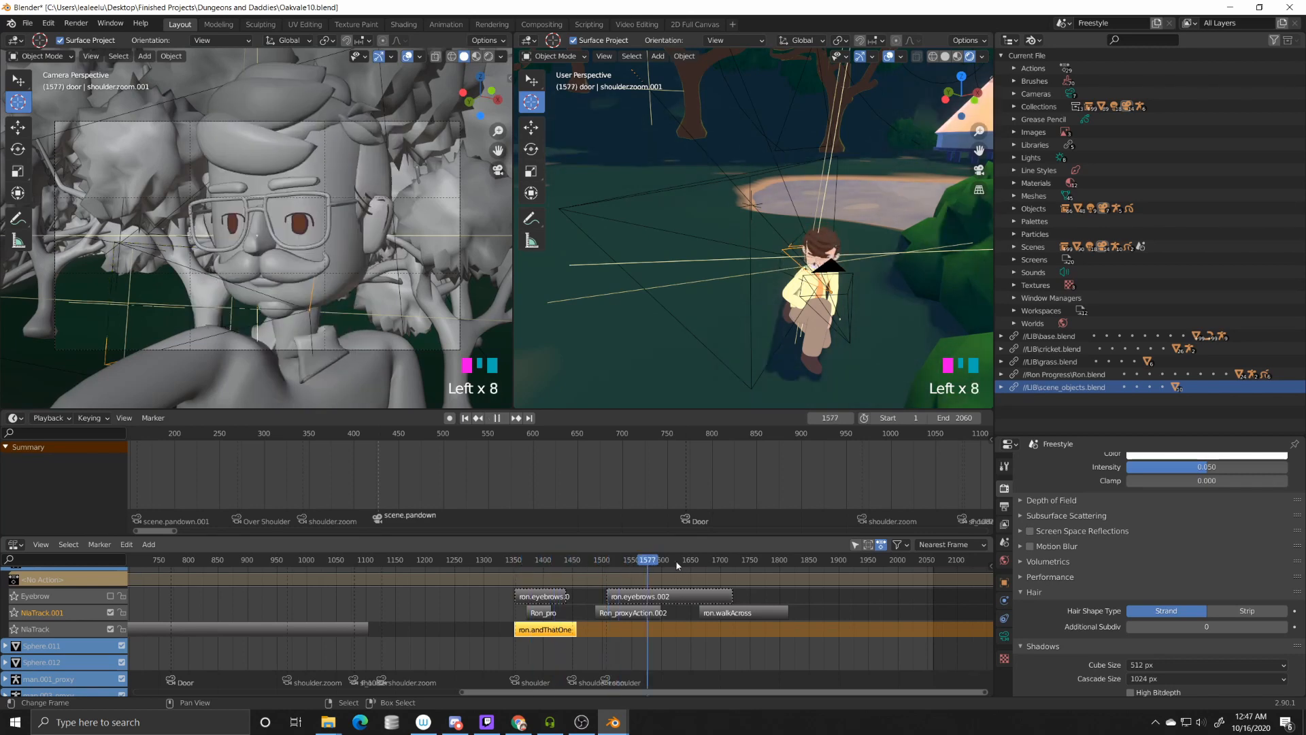
left_click(719, 561)
left_click(766, 560)
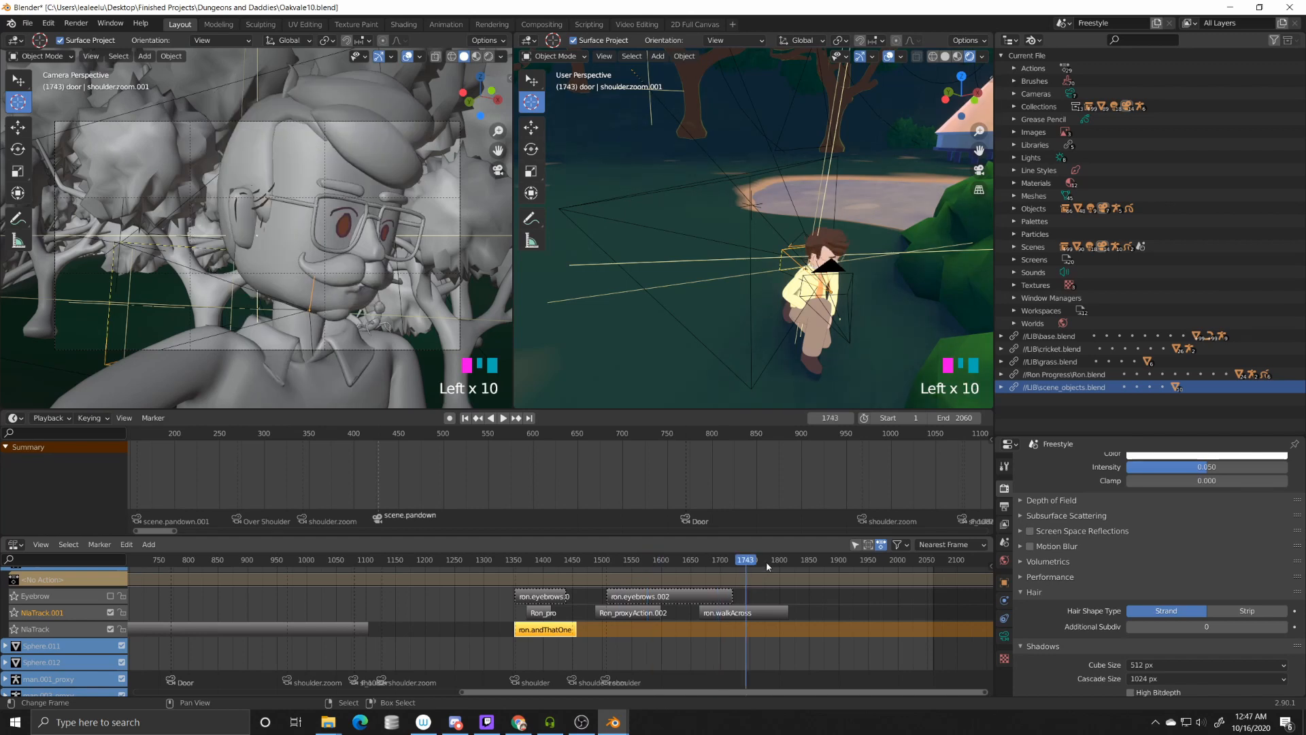
left_click(766, 561)
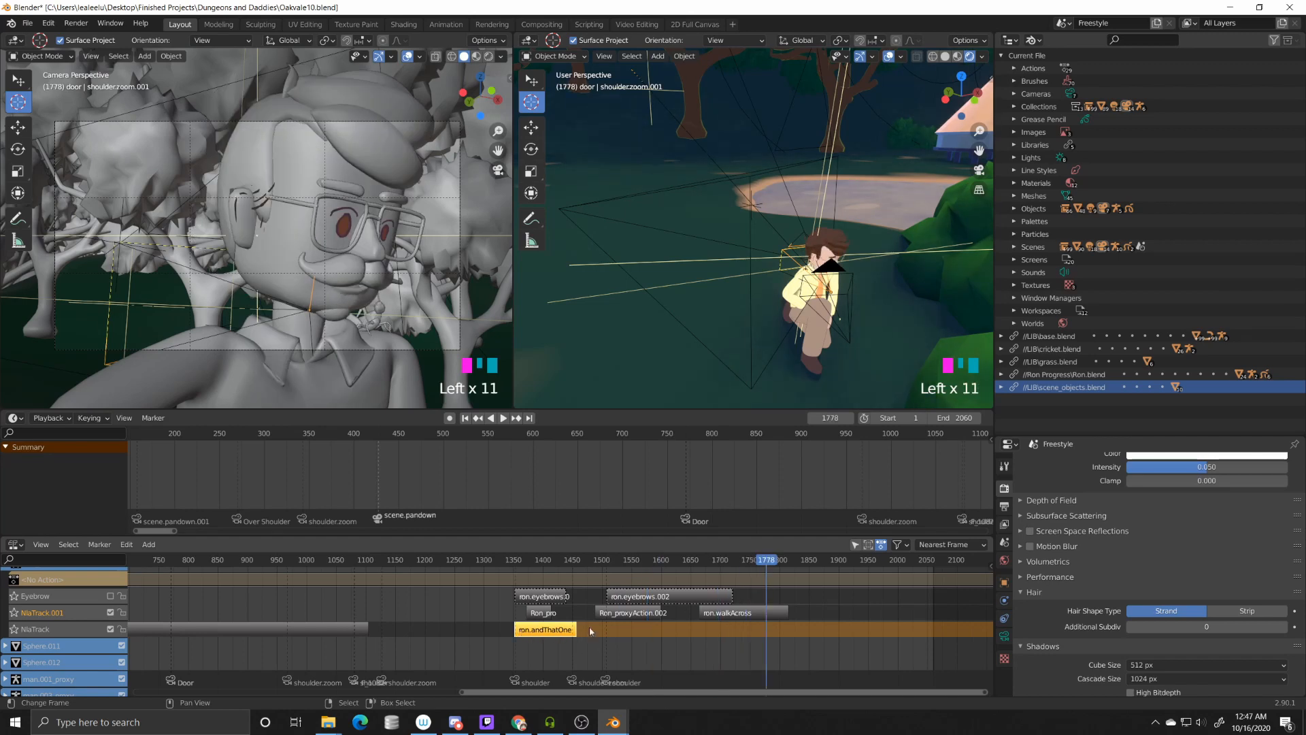
Step: Scrub from frame 1382 to 1620, toggle the Eyebrow track, and scrub back to frame 1427 to compare its effect
left_click(534, 614)
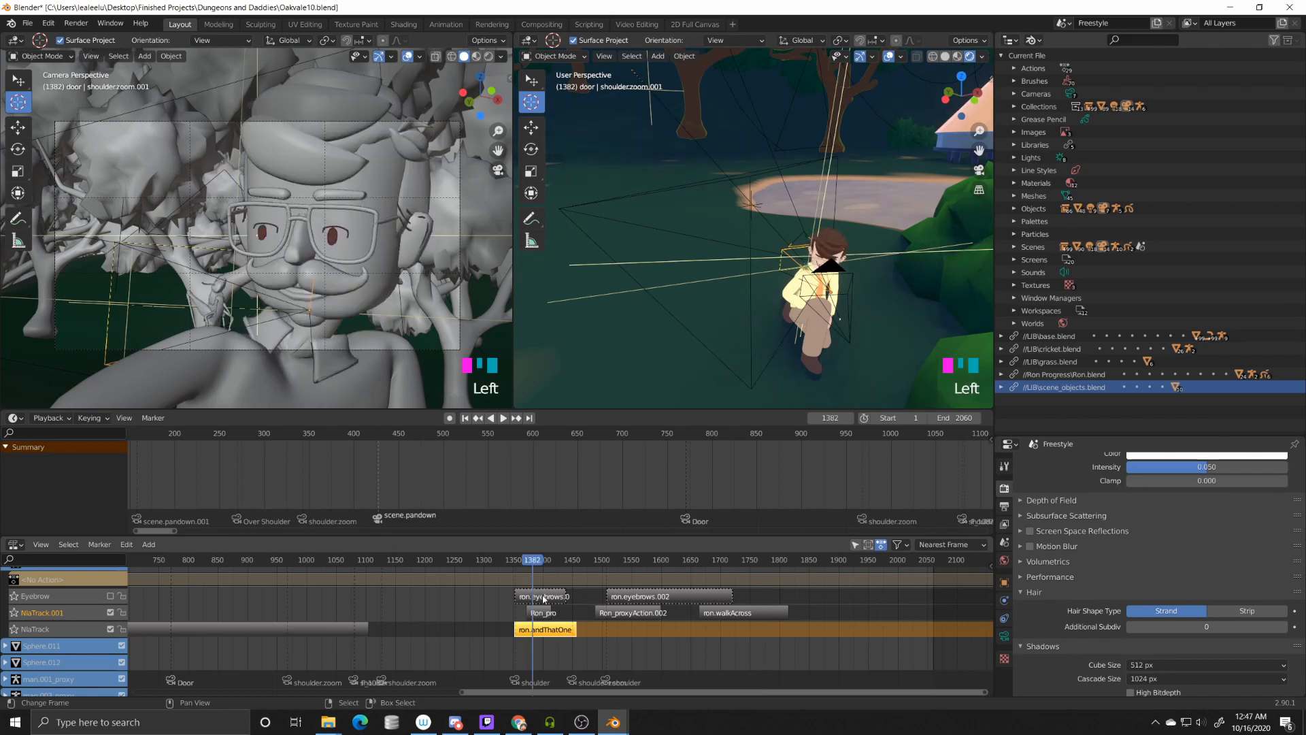
left_click_drag(534, 565, 674, 565)
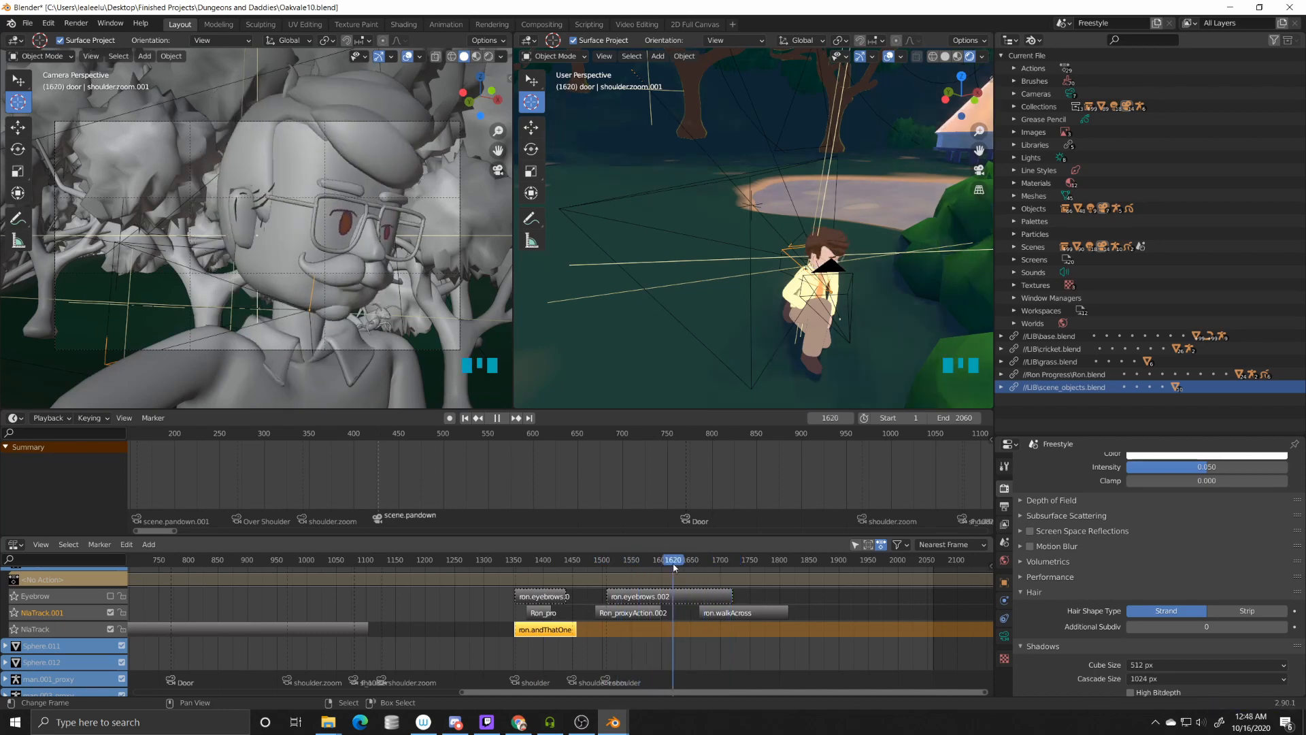
left_click(110, 596)
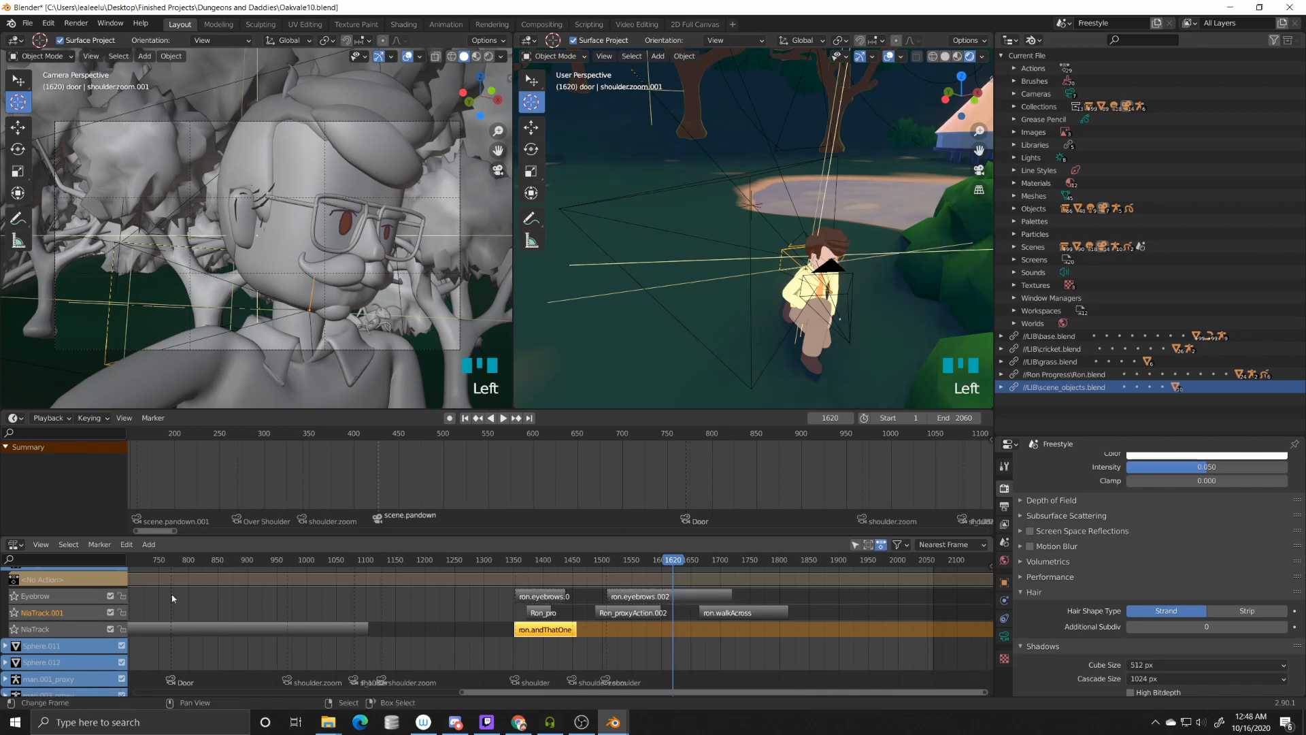
left_click_drag(656, 564, 559, 561)
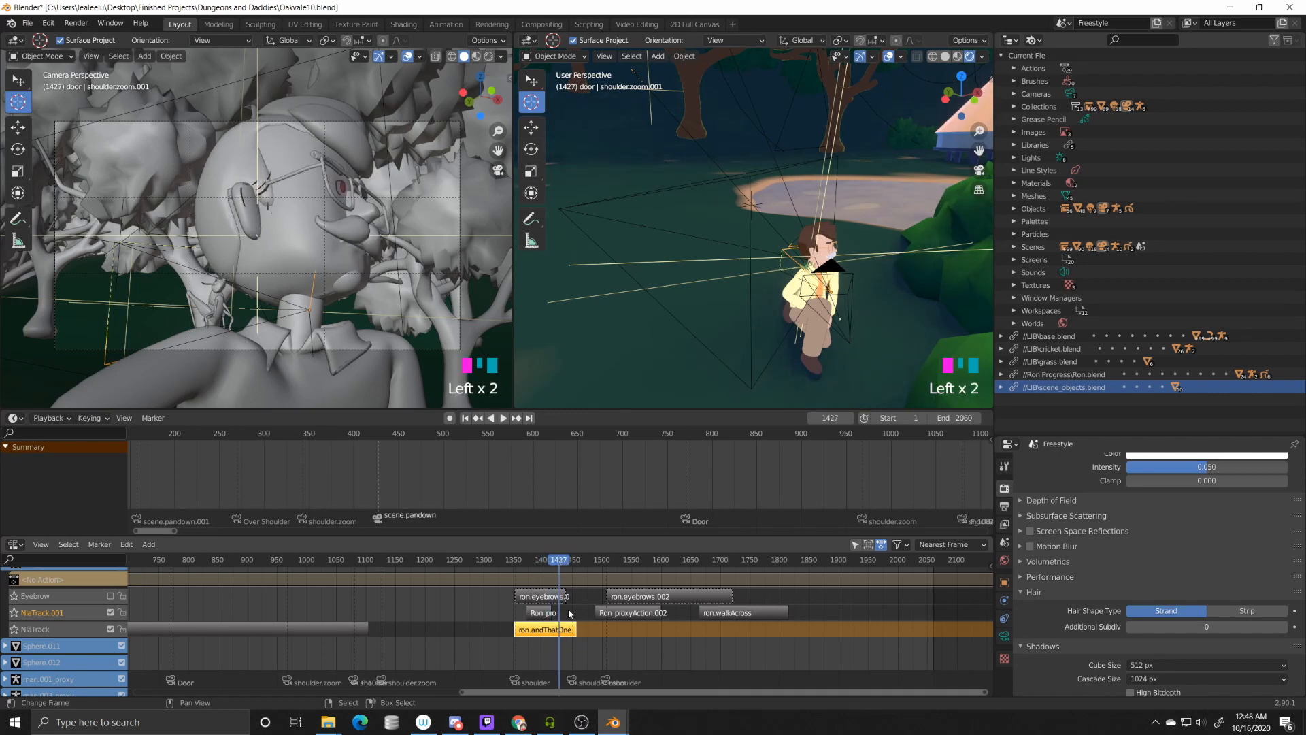
Step: Select the eyebrow, walkAcross, andThatOne and first Ron_proxyAction strips in turn to examine how the actions are layered
right_click(545, 615)
right_click(546, 598)
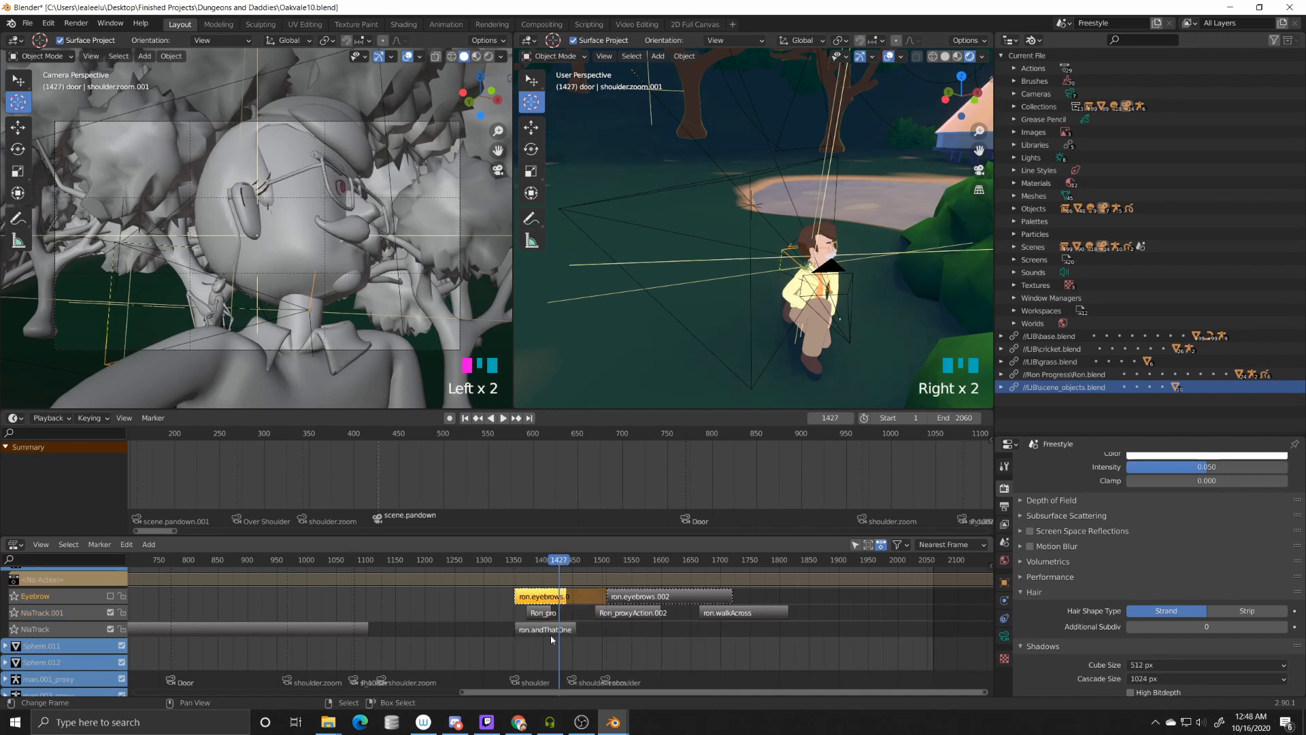
right_click(617, 597)
right_click(636, 598)
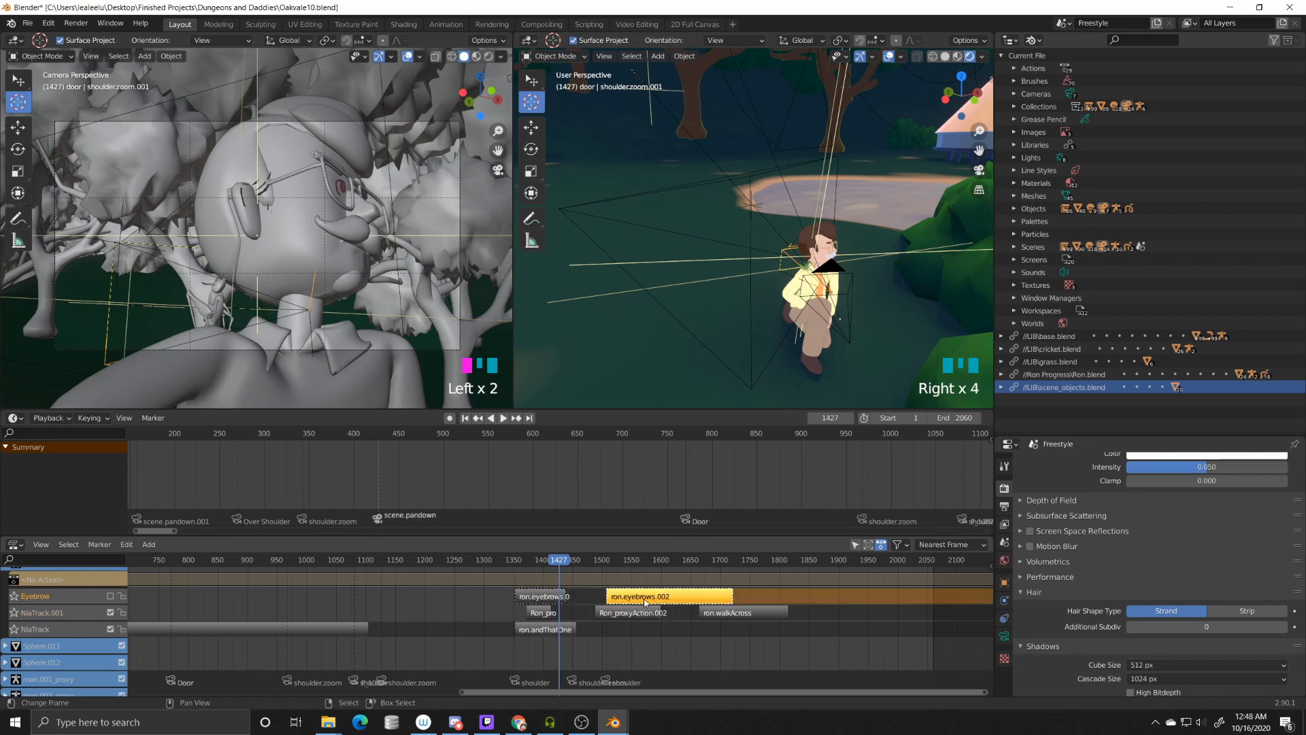
right_click(726, 613)
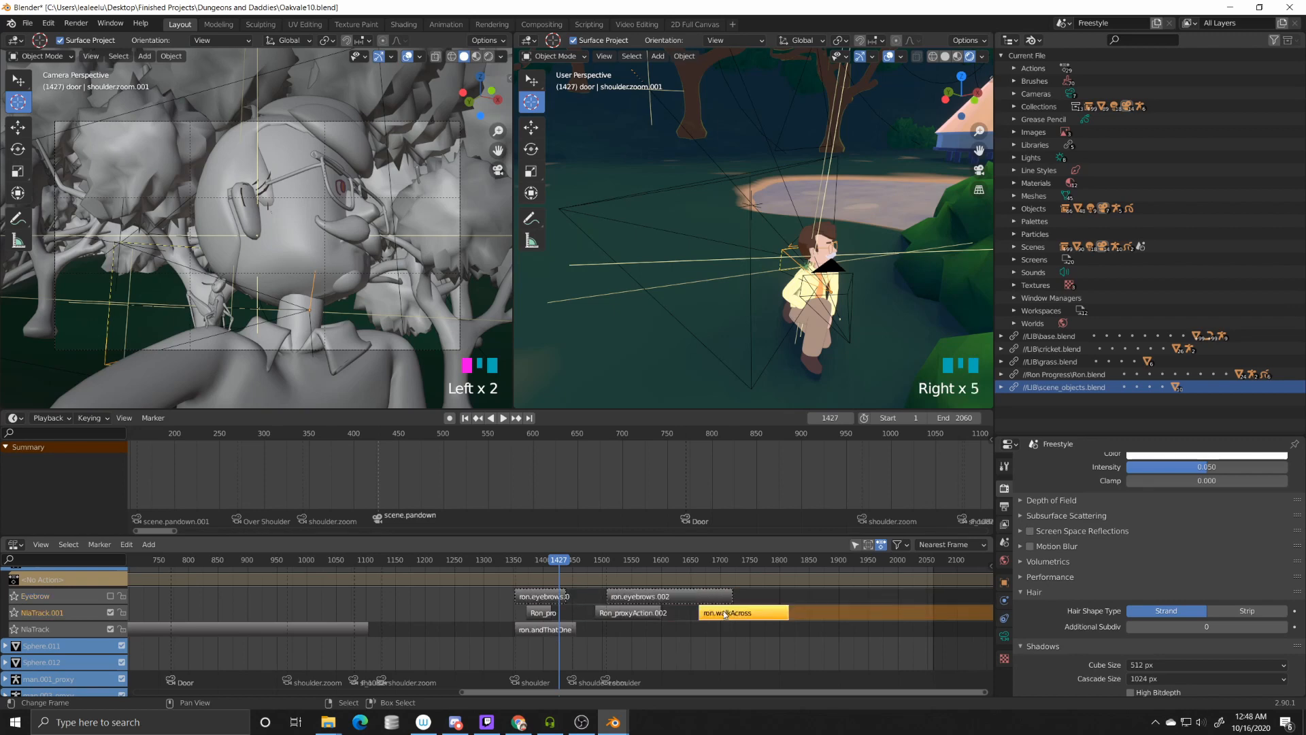
right_click(715, 599)
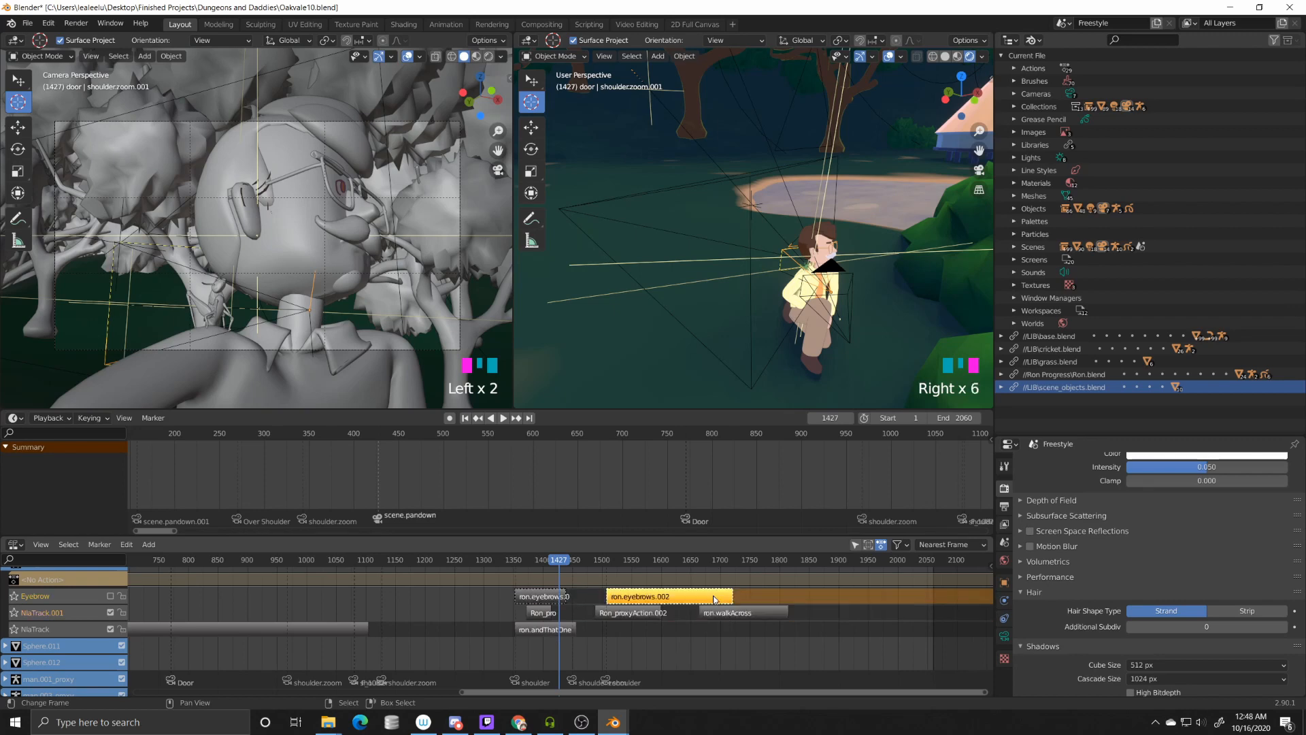
right_click(546, 630)
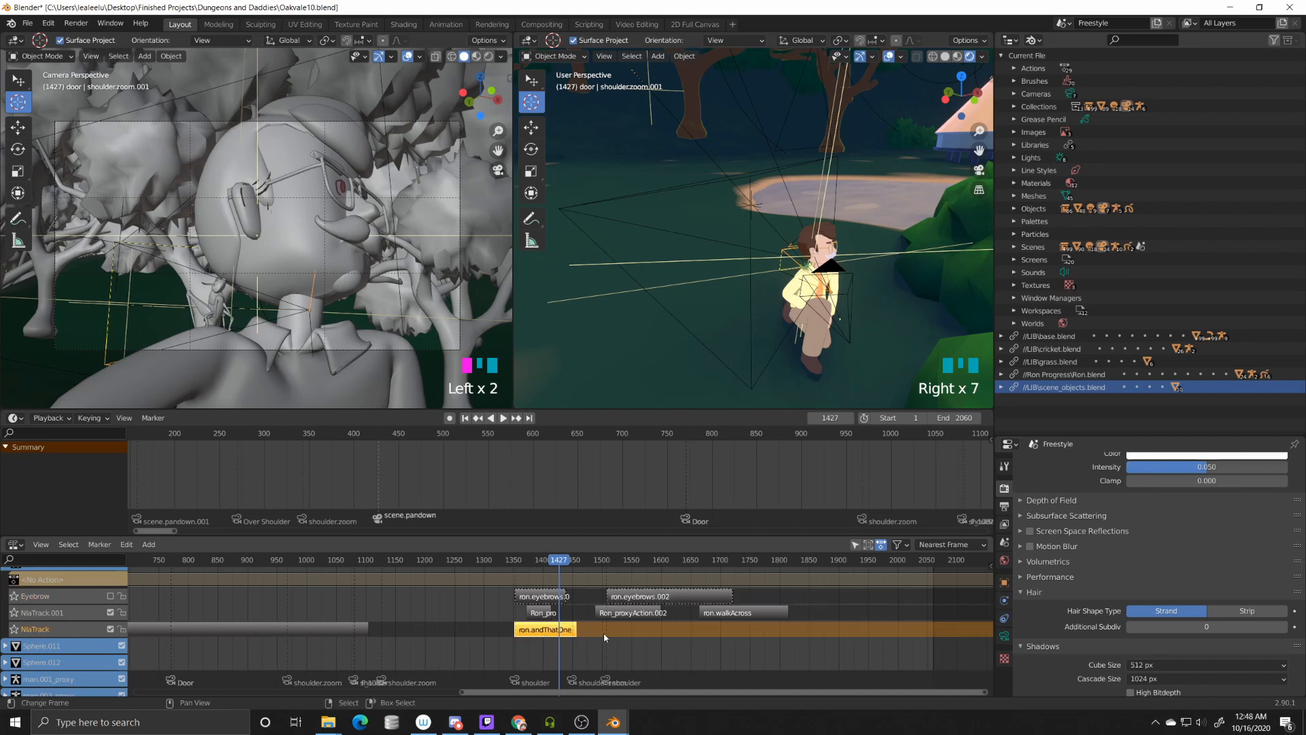
right_click(540, 615)
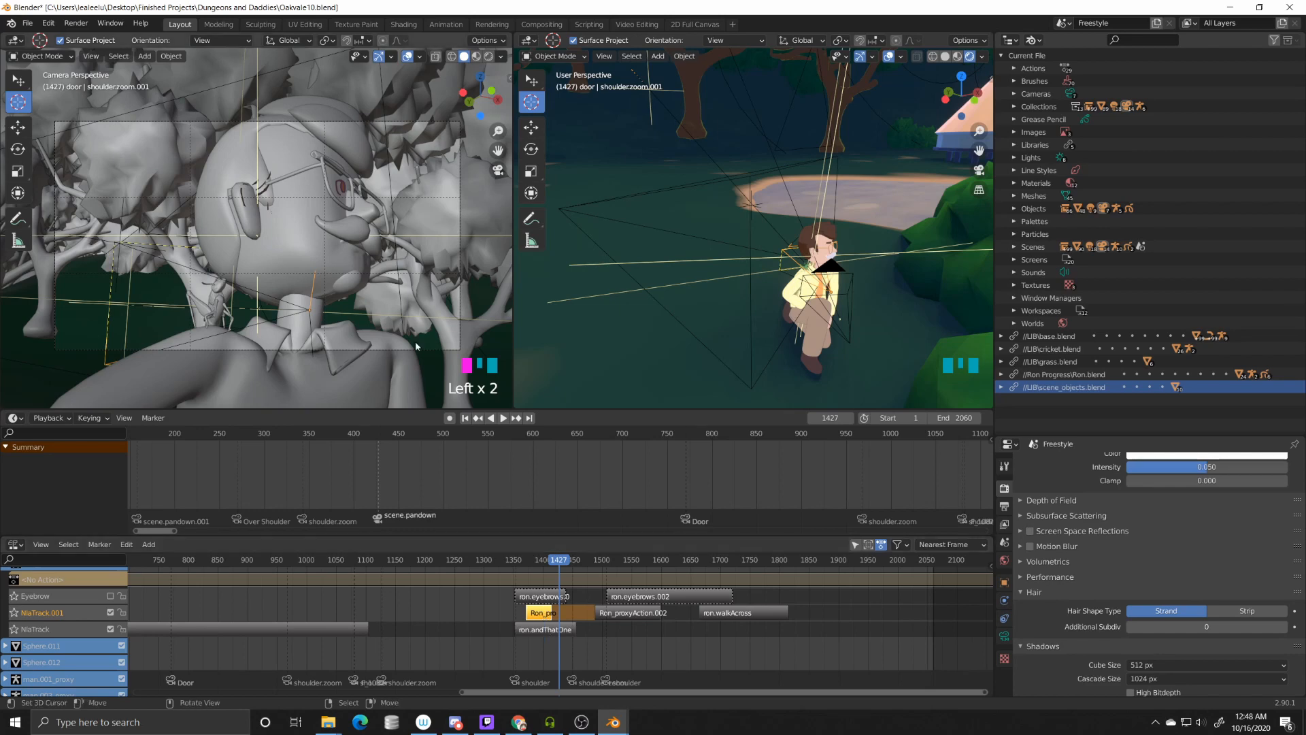
Step: Select the eyebrow2.L bone on Ron_proxy's face rig
right_click(342, 231)
middle_click_drag(341, 231, 256, 246)
scroll(146, 202, "down", 3)
middle_click_drag(146, 202, 232, 264, "shift")
scroll(406, 312, "up", 6)
right_click(211, 246)
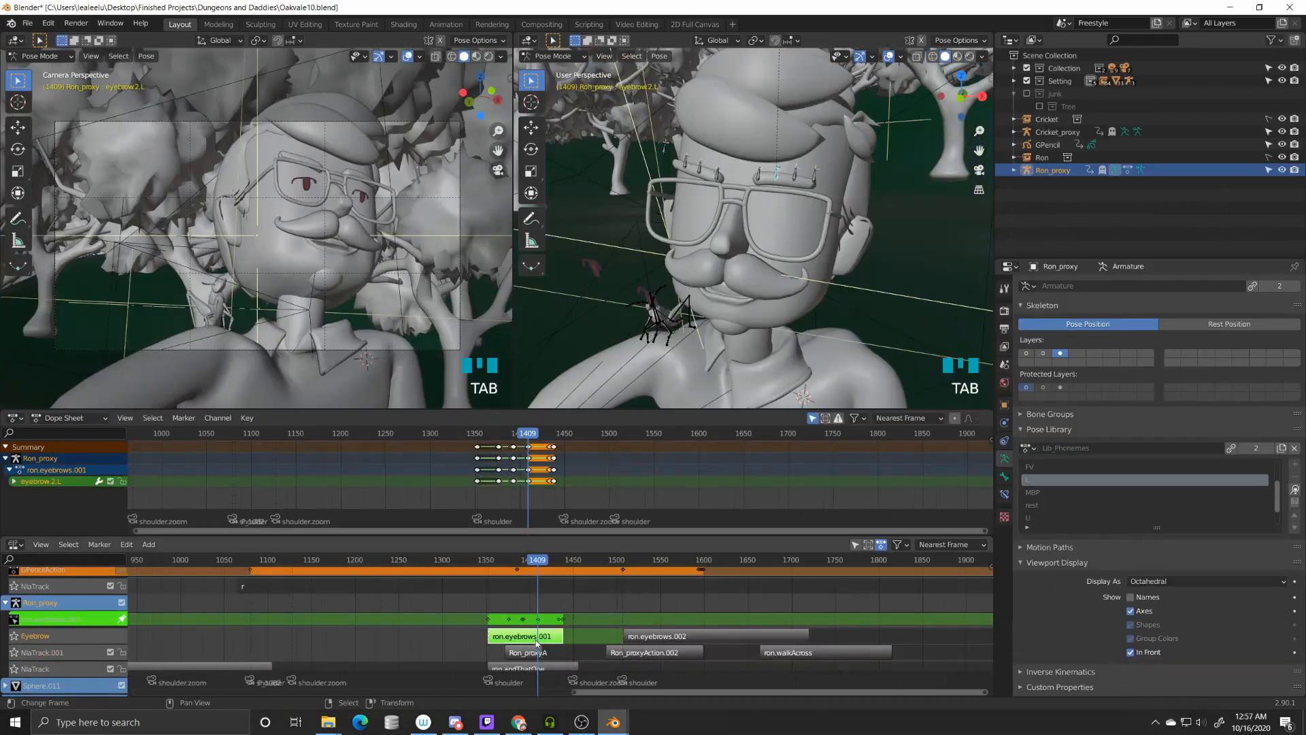
Step: Leave tweak mode on the ron.eyebrows.001 strip and re-enter it to expose the action's keyframes
key("Tab")
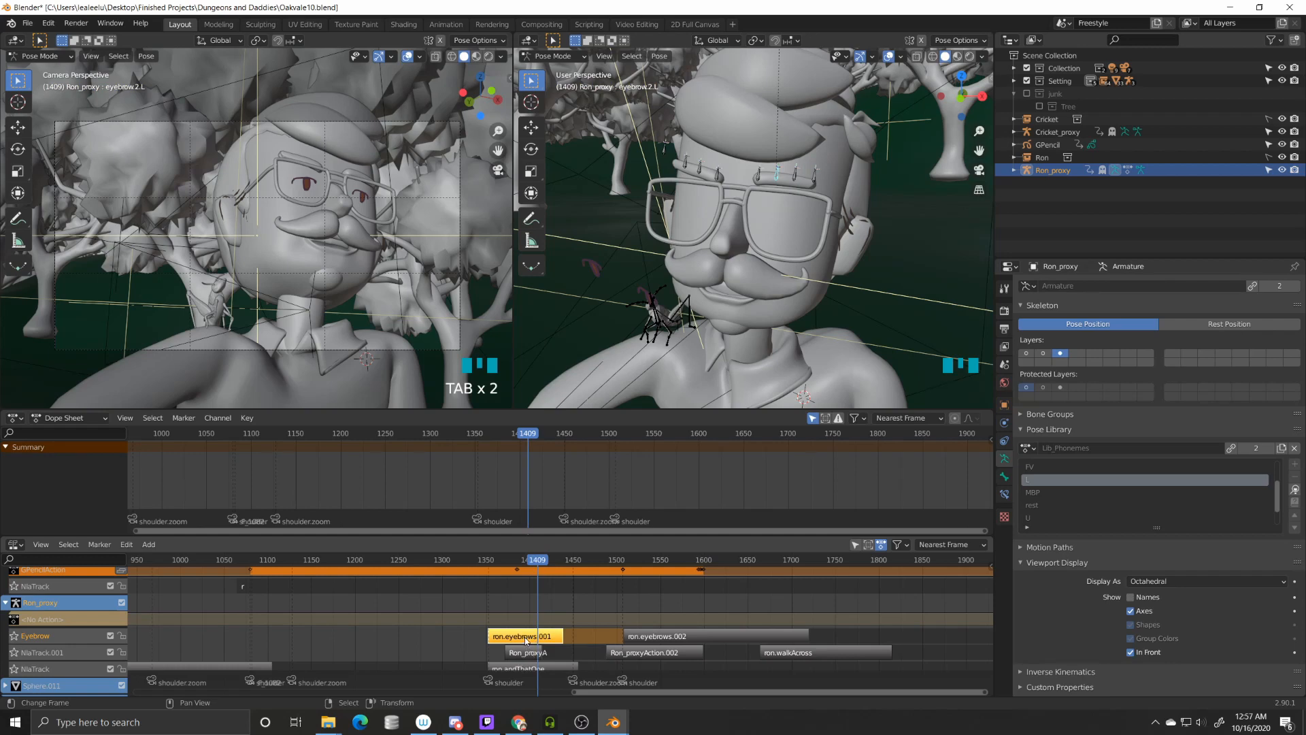
key("Tab")
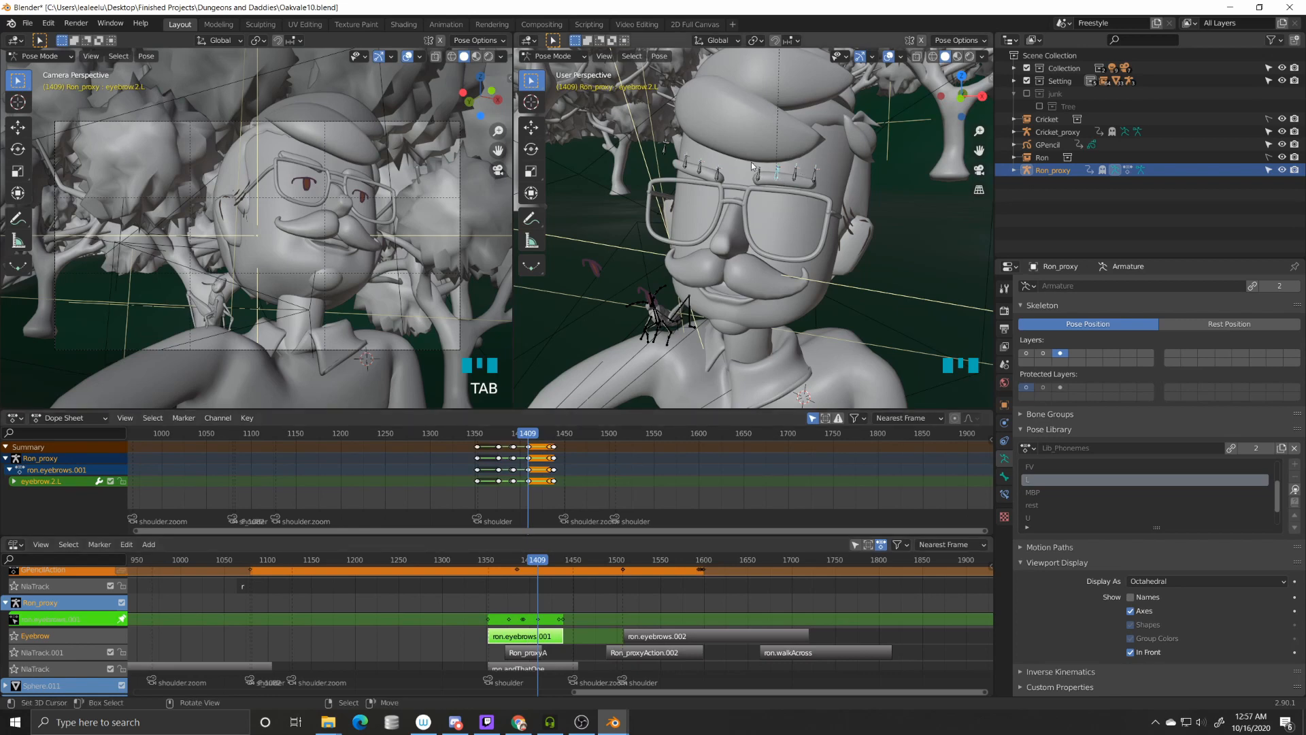
Step: Show Ron_proxy's first, second and third armature layers in turn to examine the bones on each, finishing on the third layer
left_click(1028, 353)
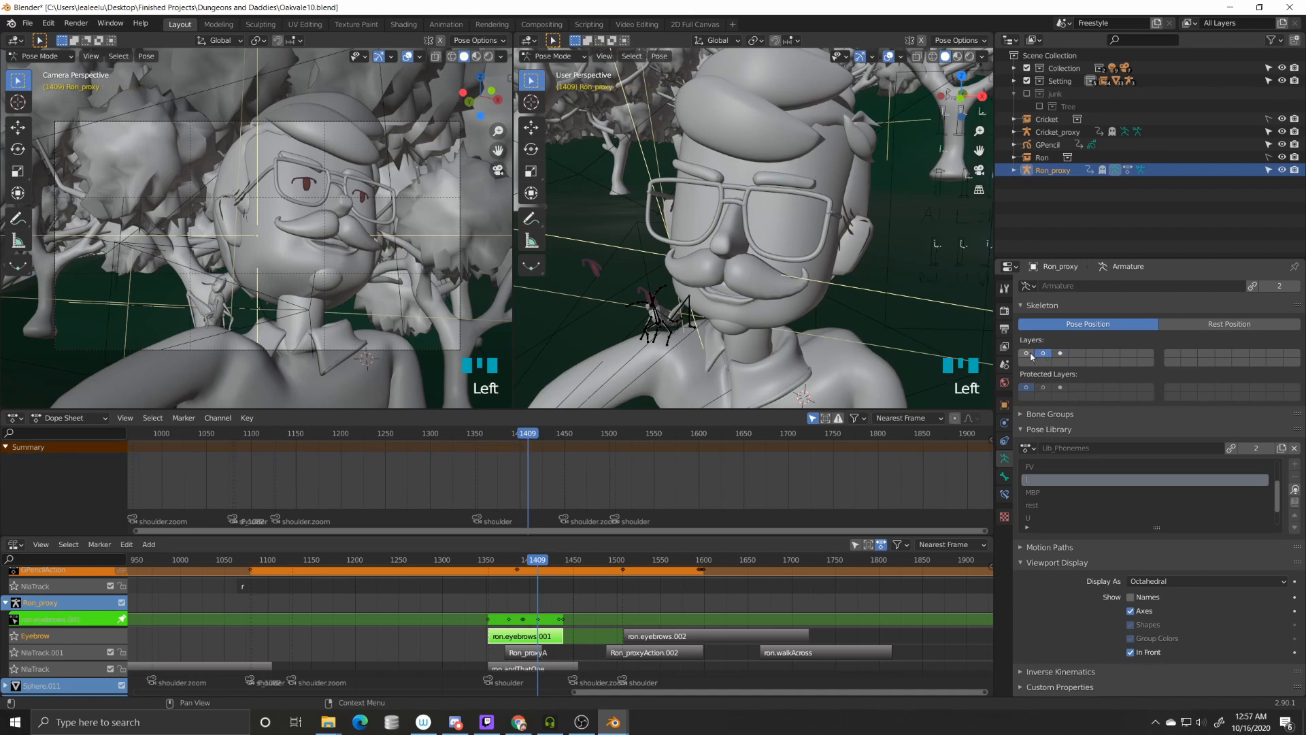
left_click(1029, 354)
scroll(852, 333, "down", 4)
middle_click_drag(852, 333, 803, 190, "shift")
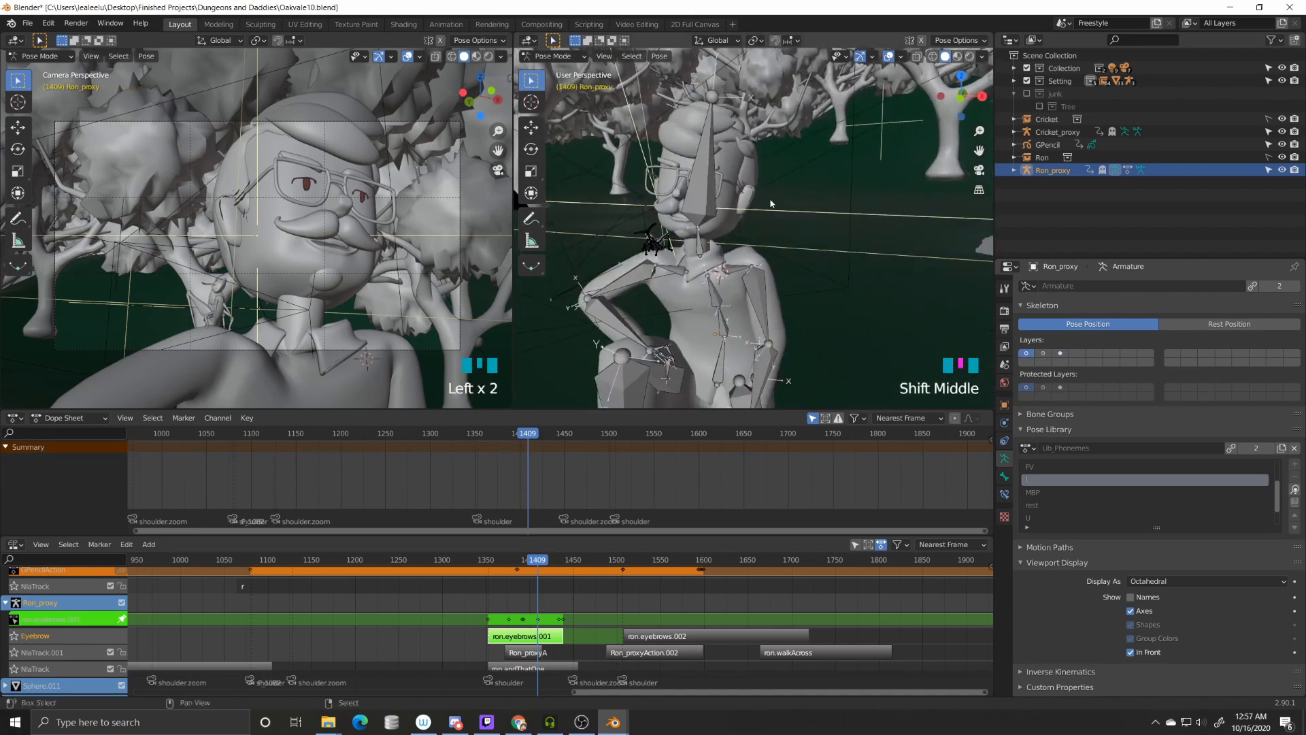
left_click(1043, 353)
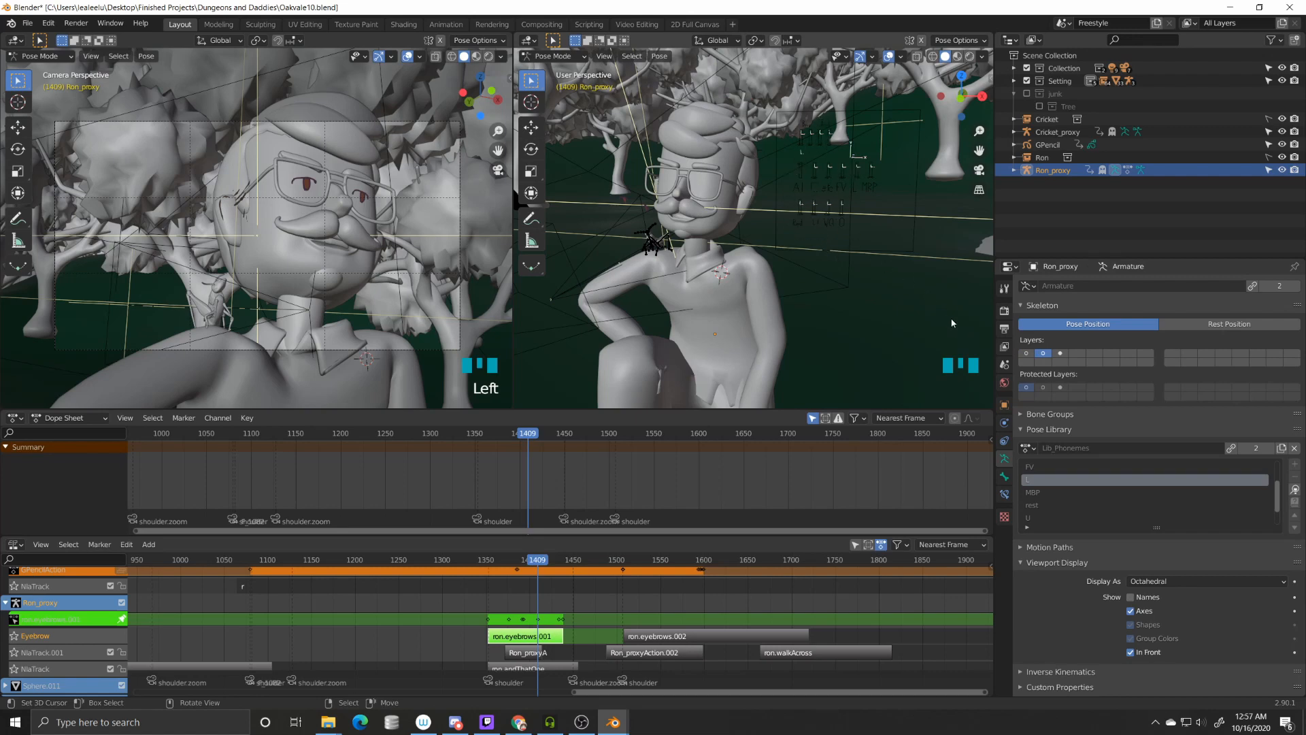
left_click(1060, 353)
Step: Select the eyebrow3.L bone on Ron_proxy's face rig and raise it about 0.013 m in Z
scroll(674, 135, "up", 5)
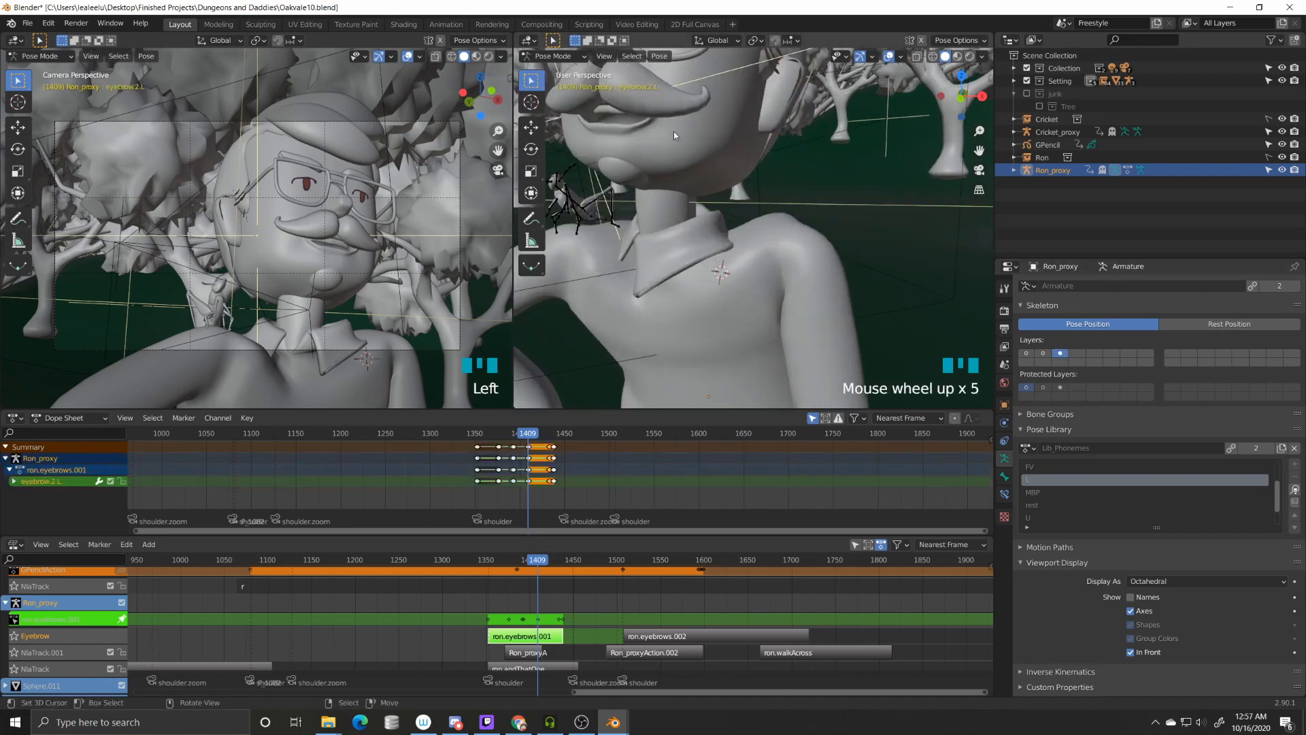
middle_click_drag(674, 132, 743, 217, "shift")
key("g")
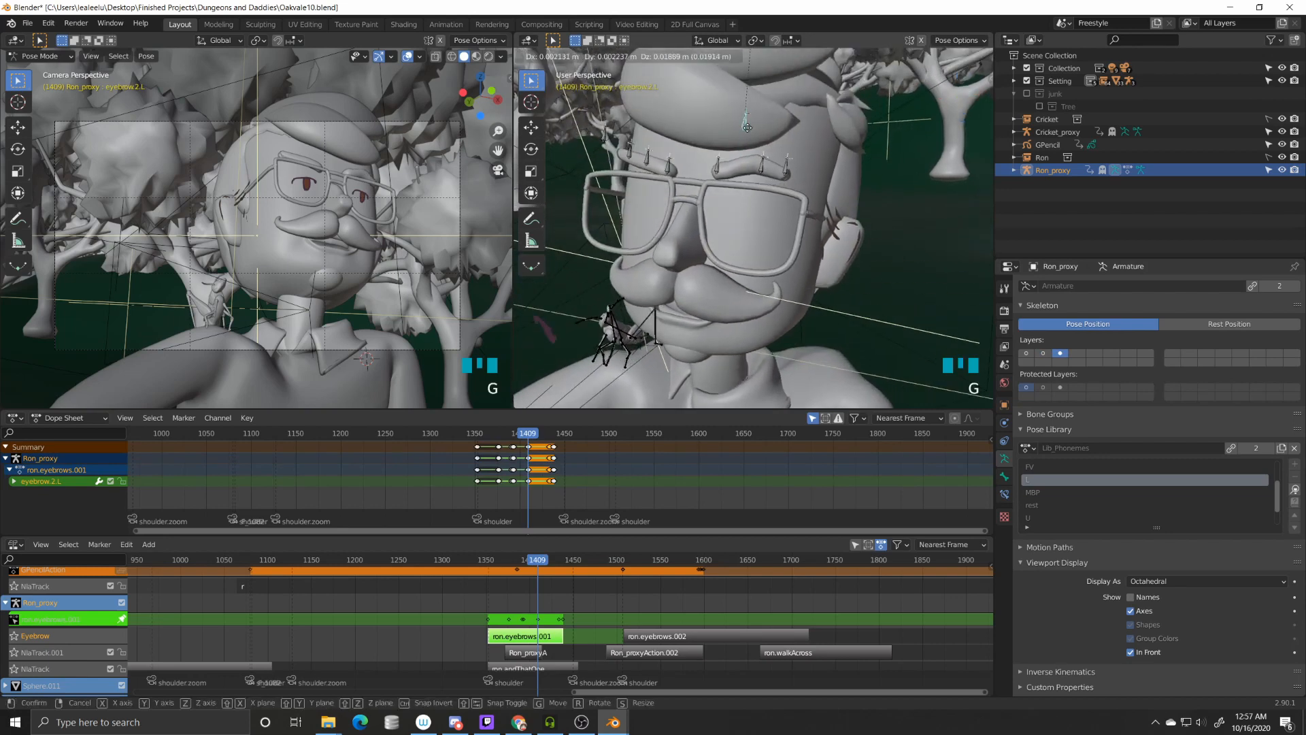
key("Escape")
left_click(764, 161)
key("g")
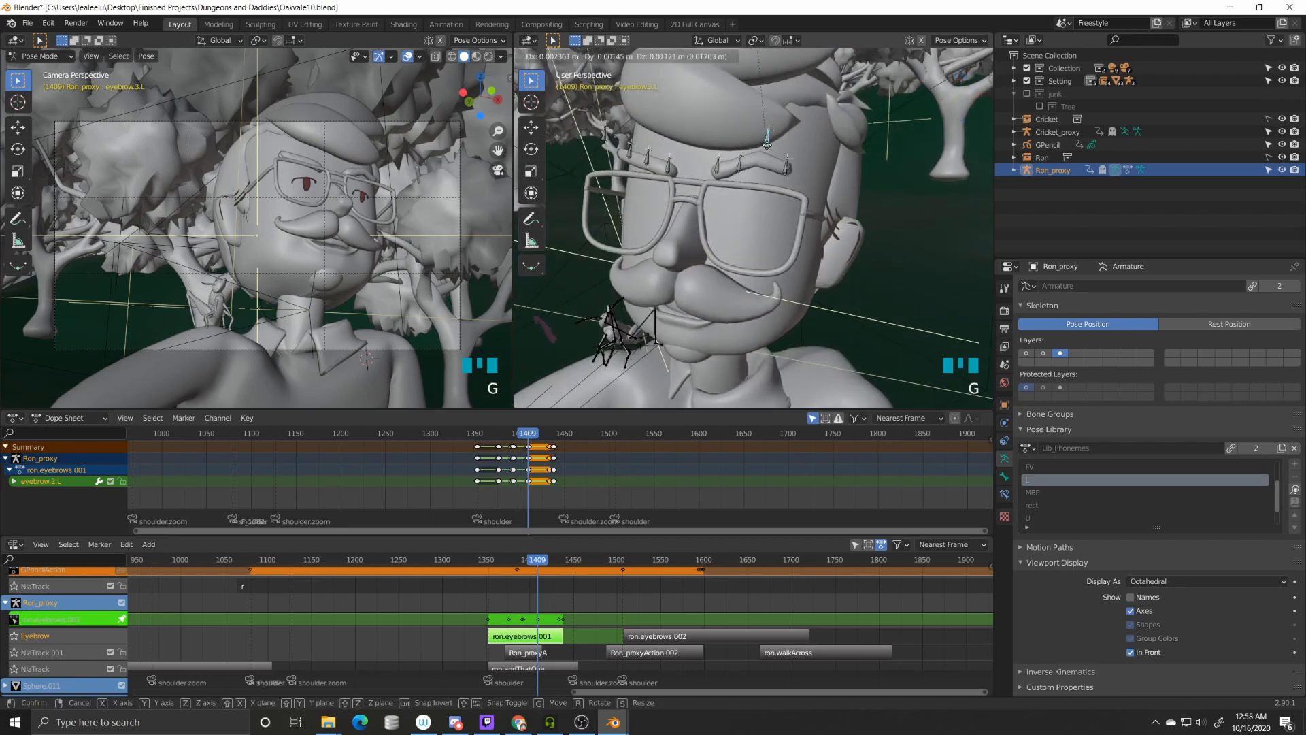
left_click(768, 146)
key("g")
left_click(784, 143)
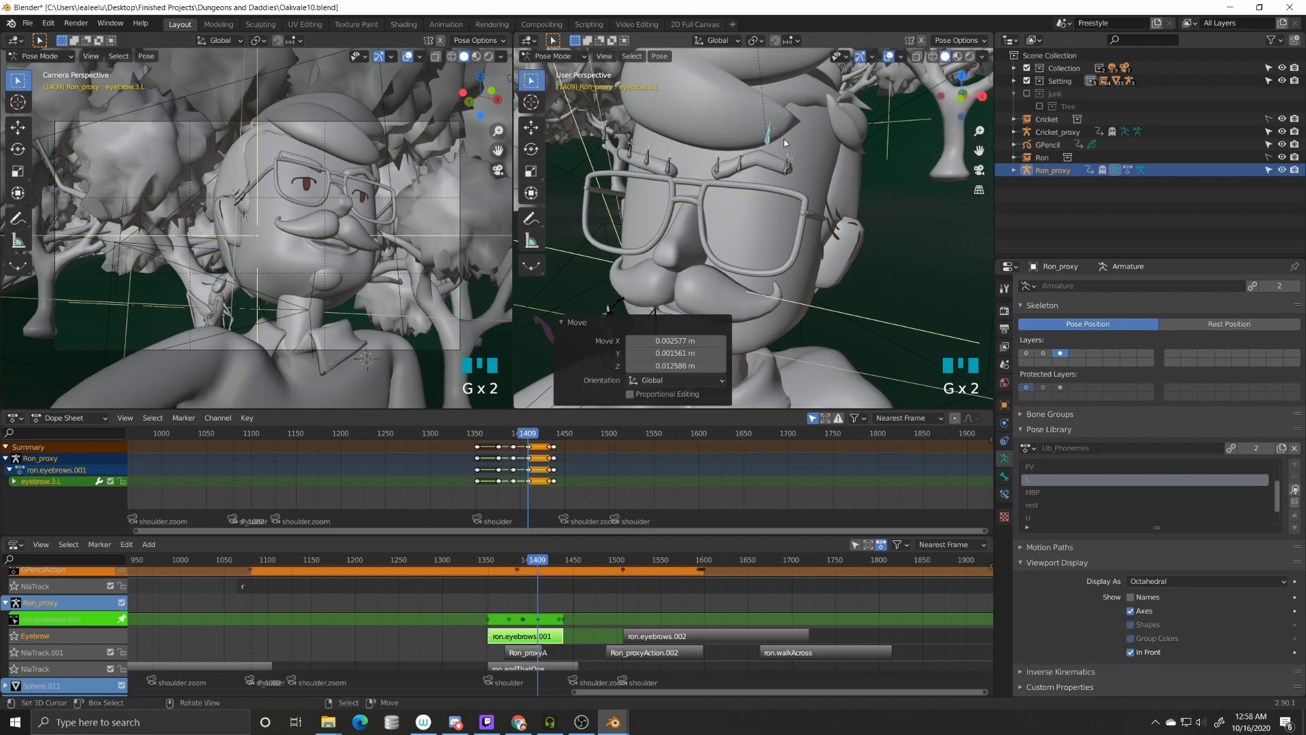
Step: Insert a Location keyframe for the eyebrow3.L bone at frame 1409
key("i")
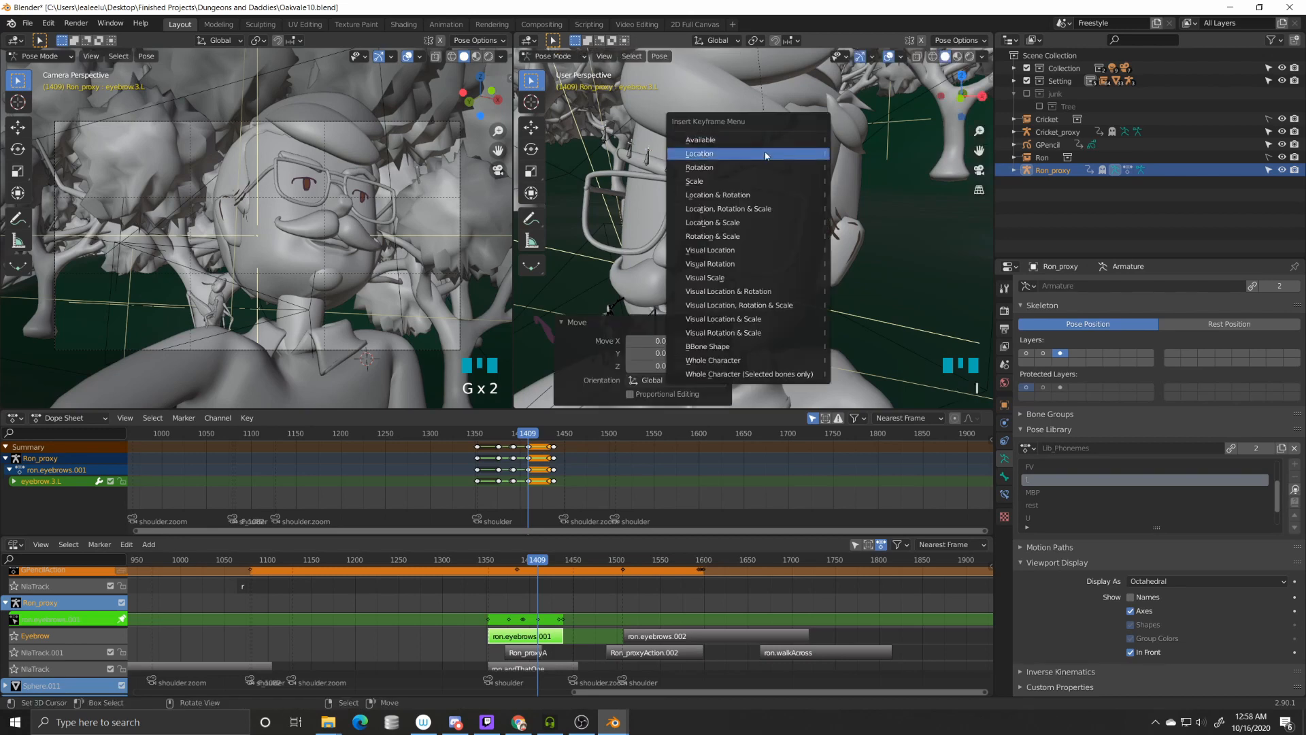
left_click(763, 153)
key("i")
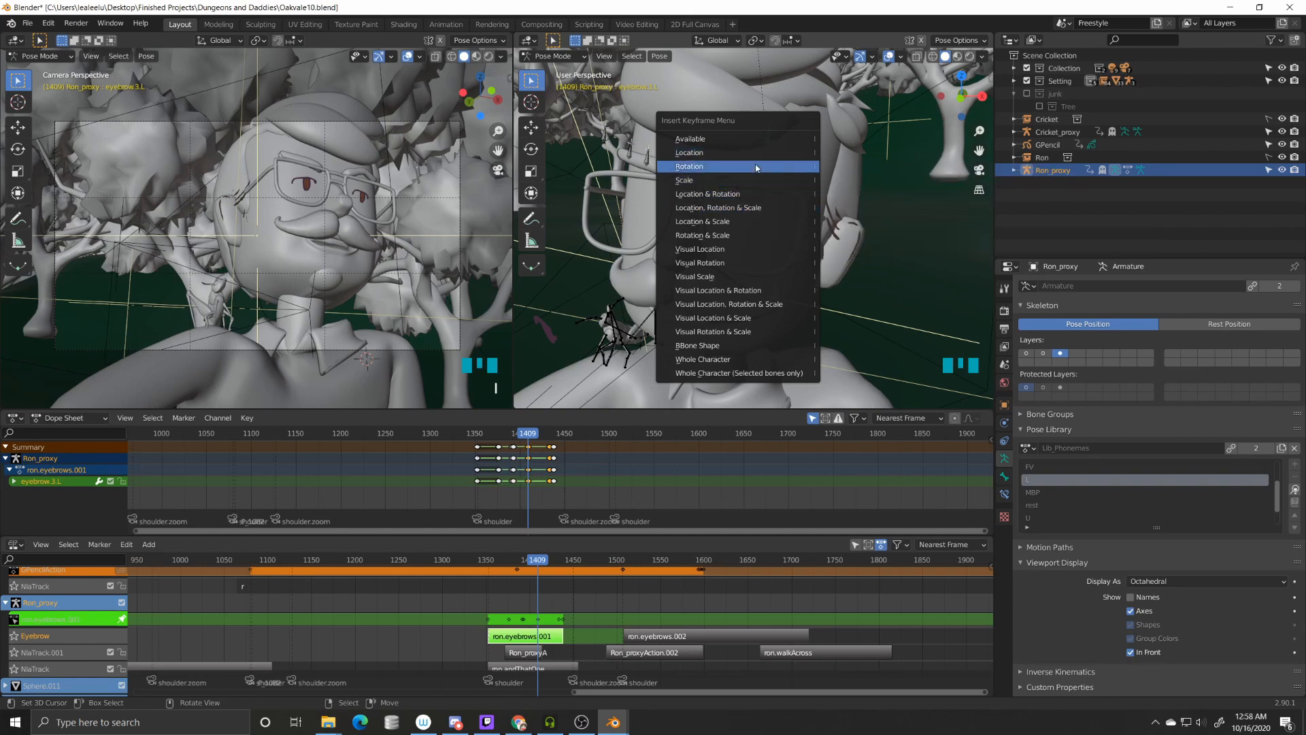
key("Escape")
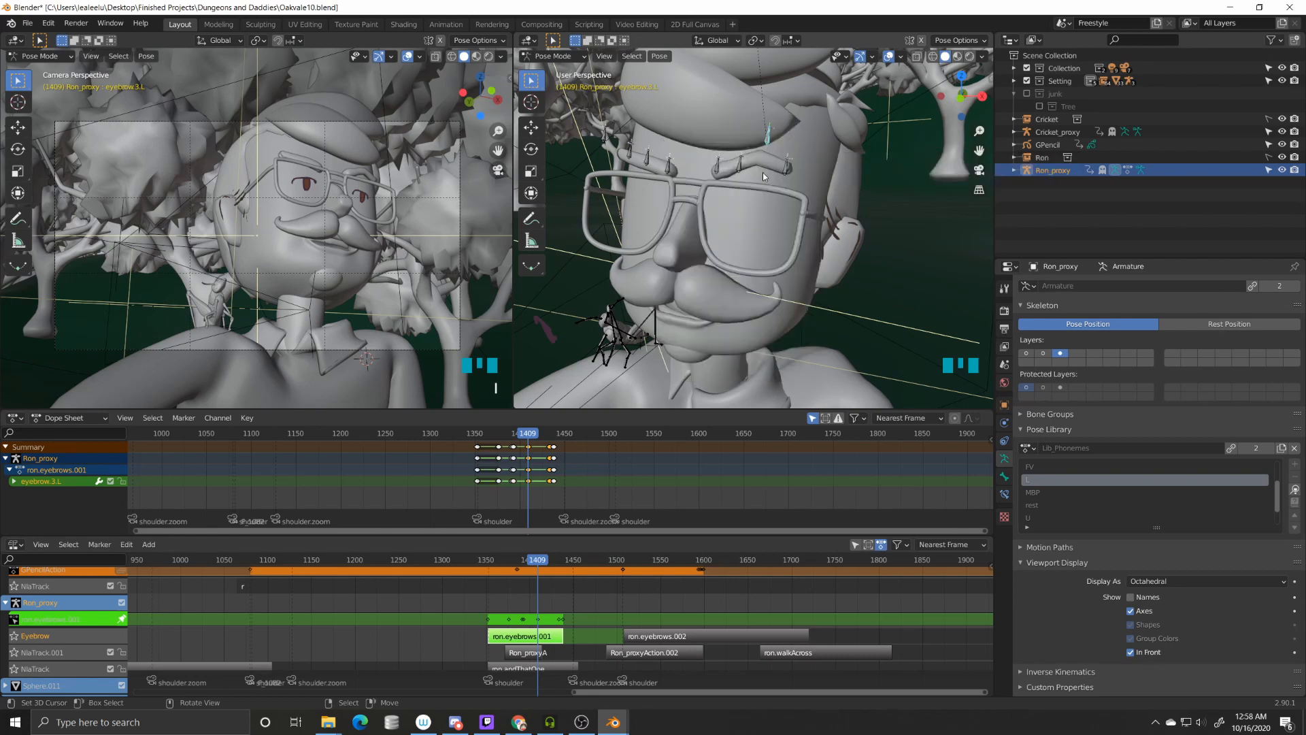
Step: Scrub between frames 1405 and 1426 to review the eyebrow edit, and leave tweak mode on the ron.eyebrows.001 strip
key("Left")
key("Left")
key("Left")
key("Left")
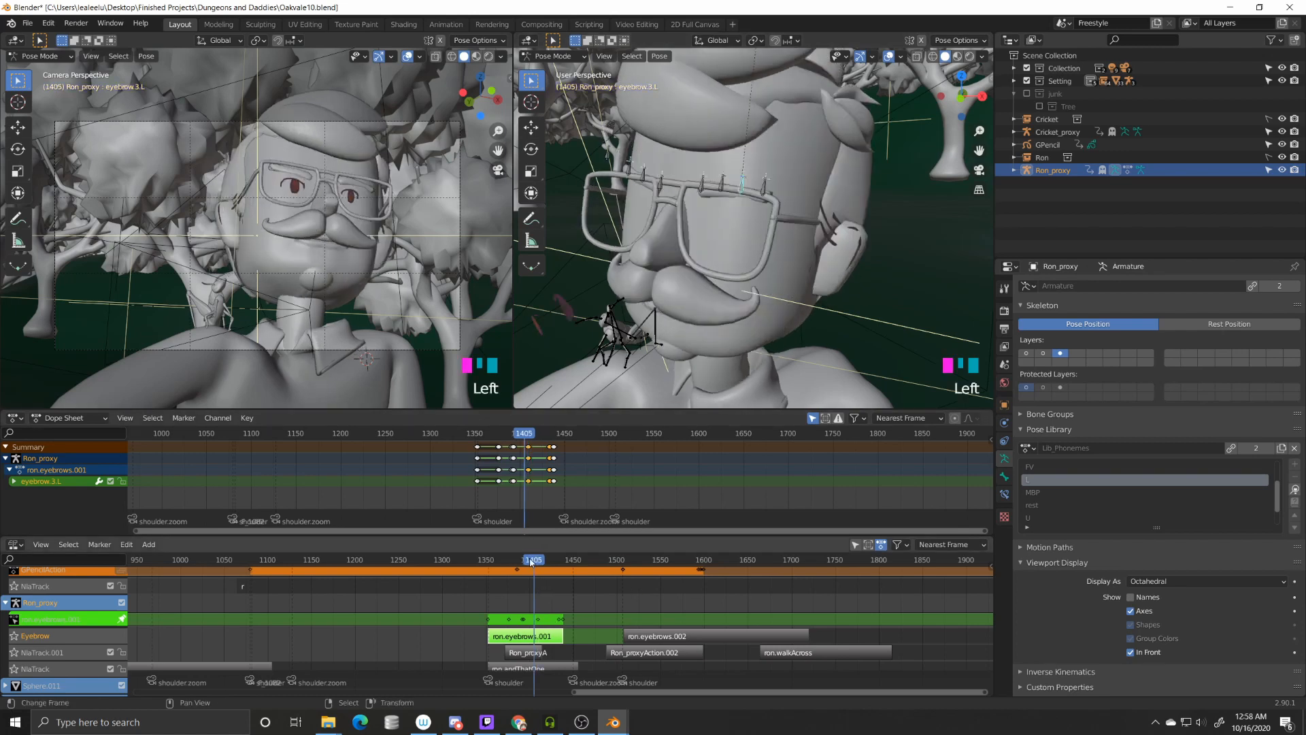
mouse_move(537, 562)
left_mouse_down()
mouse_move(563, 567)
mouse_move(525, 570)
mouse_move(552, 572)
left_mouse_up()
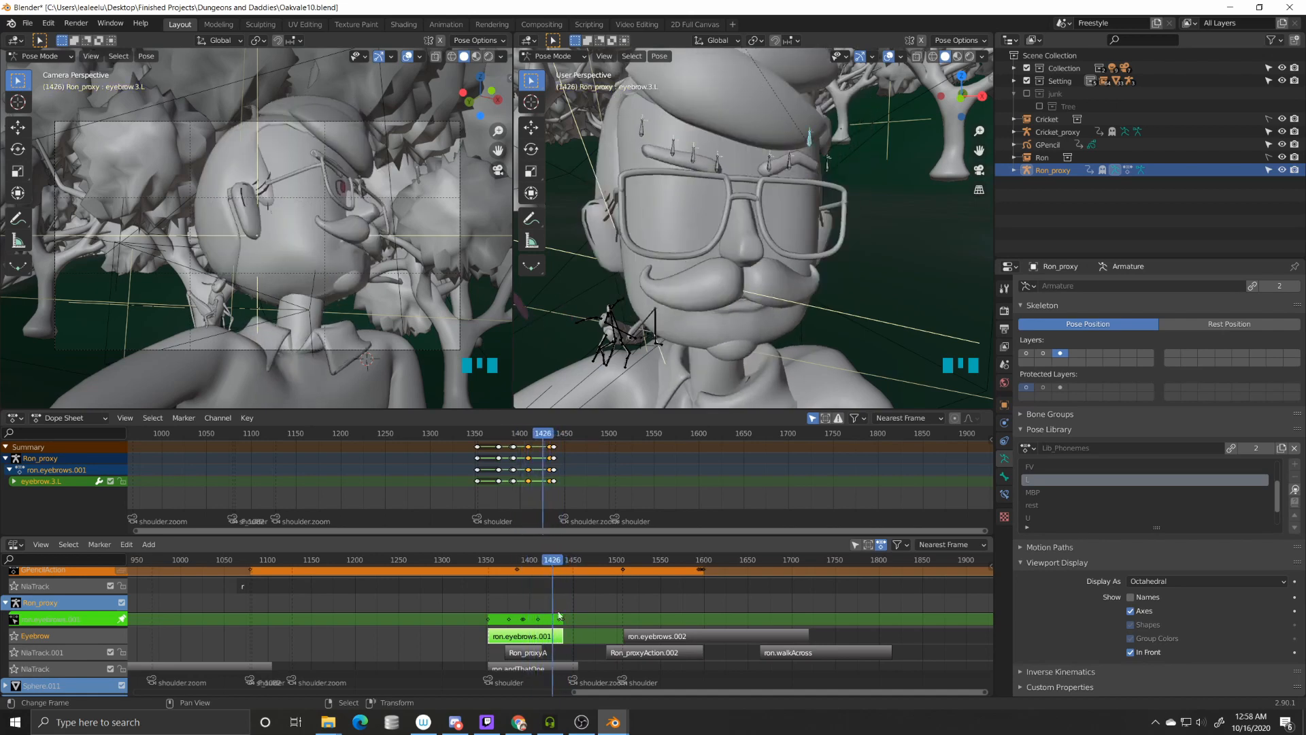
key("Tab")
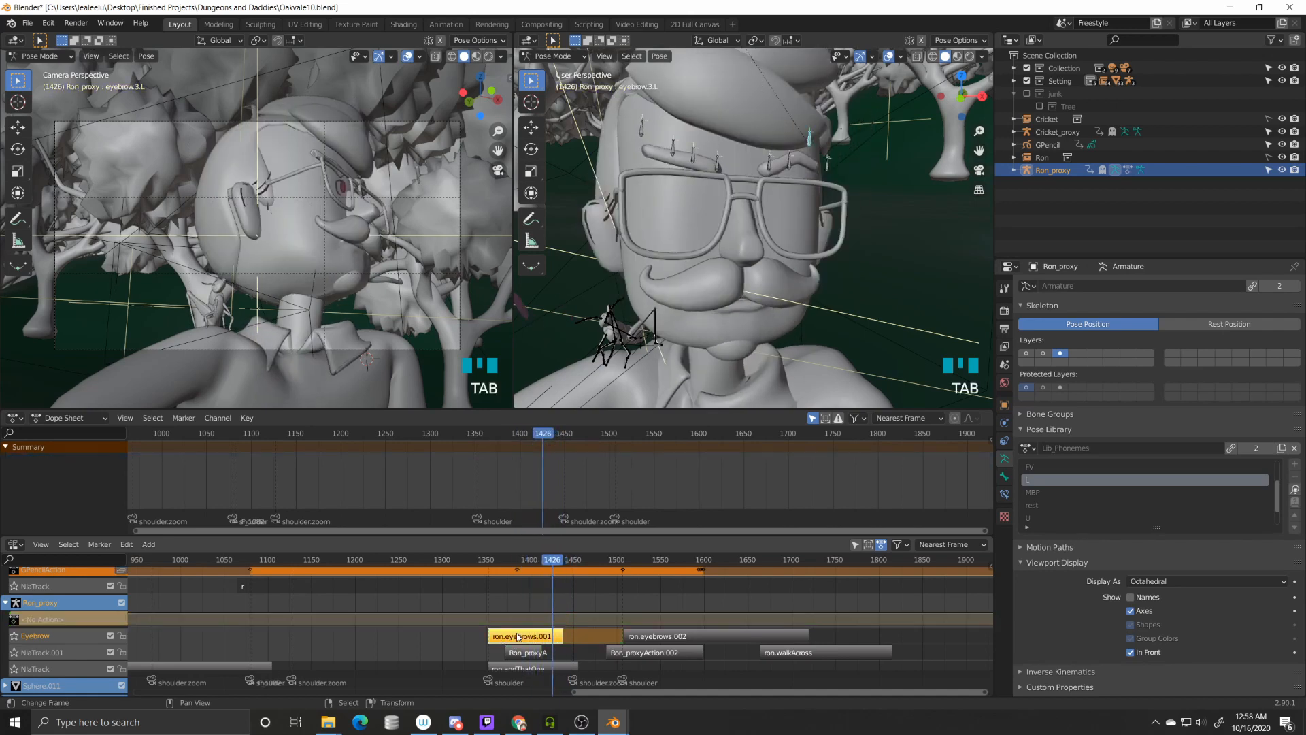
Step: Go back to frame 1386 and play the animation to frame 1428 to review the layered eyebrow motion
key("Left")
key("Left")
key("Left")
key("Left")
key("Left")
key("Left")
key("Left")
key("Left")
key("Left")
key("Left")
key("Left")
key("Left")
key("Left")
key("Left")
key("Left")
key("Left")
key("Left")
key("Left")
key("Left")
key("Left")
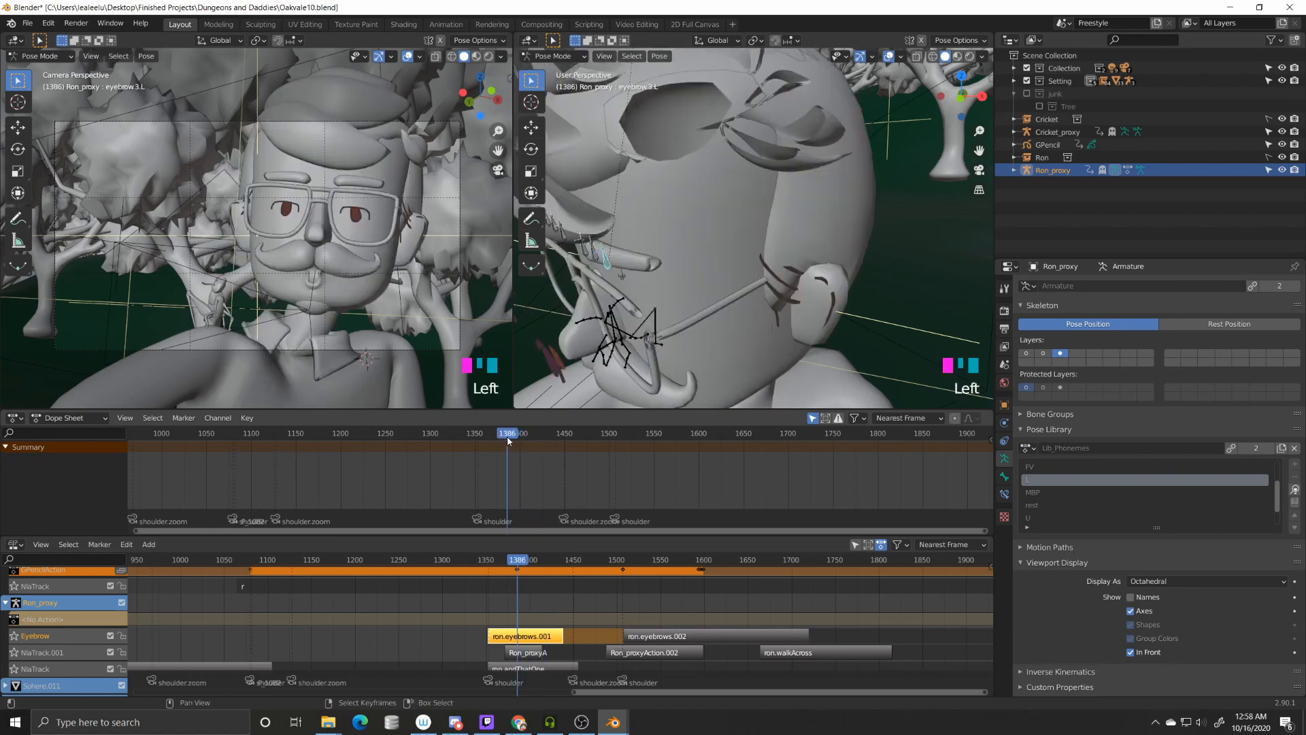
key("shift+space")
key("shift+space")
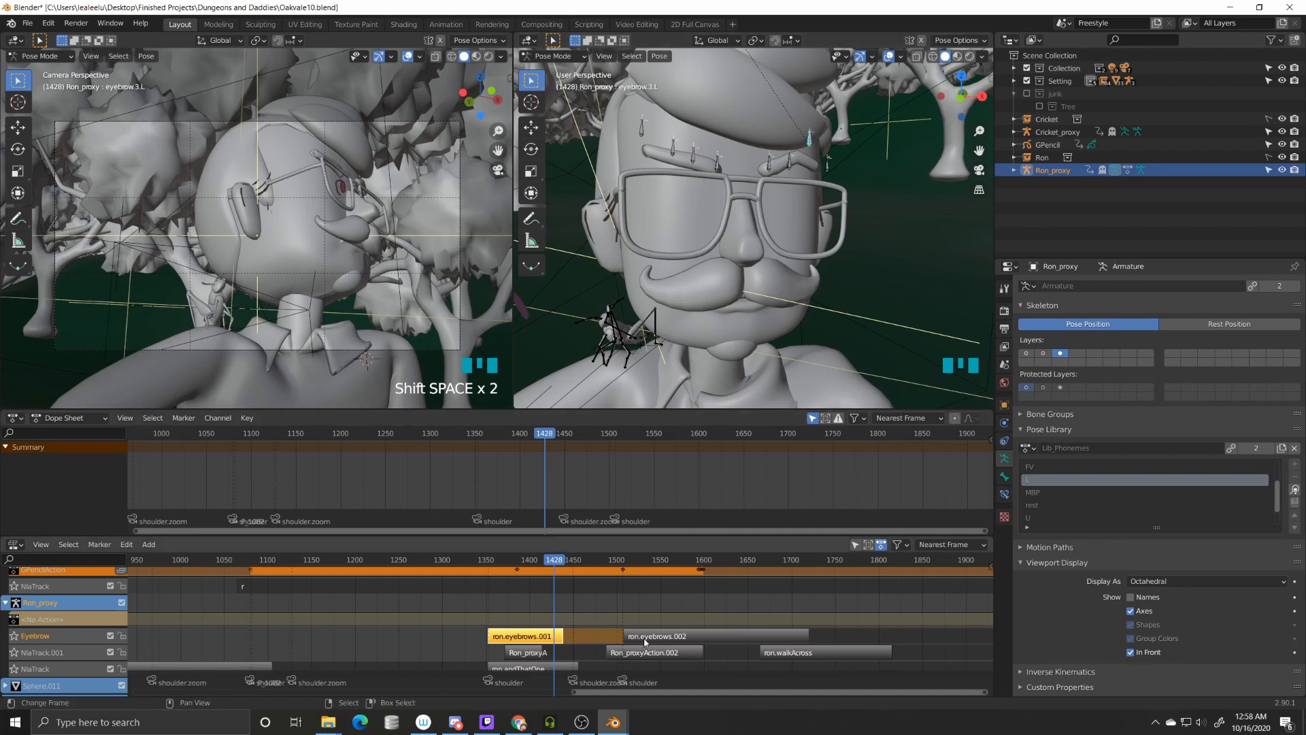
Step: Select the ron.eyebrows.001, first Ron_proxyAction and ron.andThatOne strips in turn to examine the animation layers
middle_click_drag(500, 646, 433, 602, "shift")
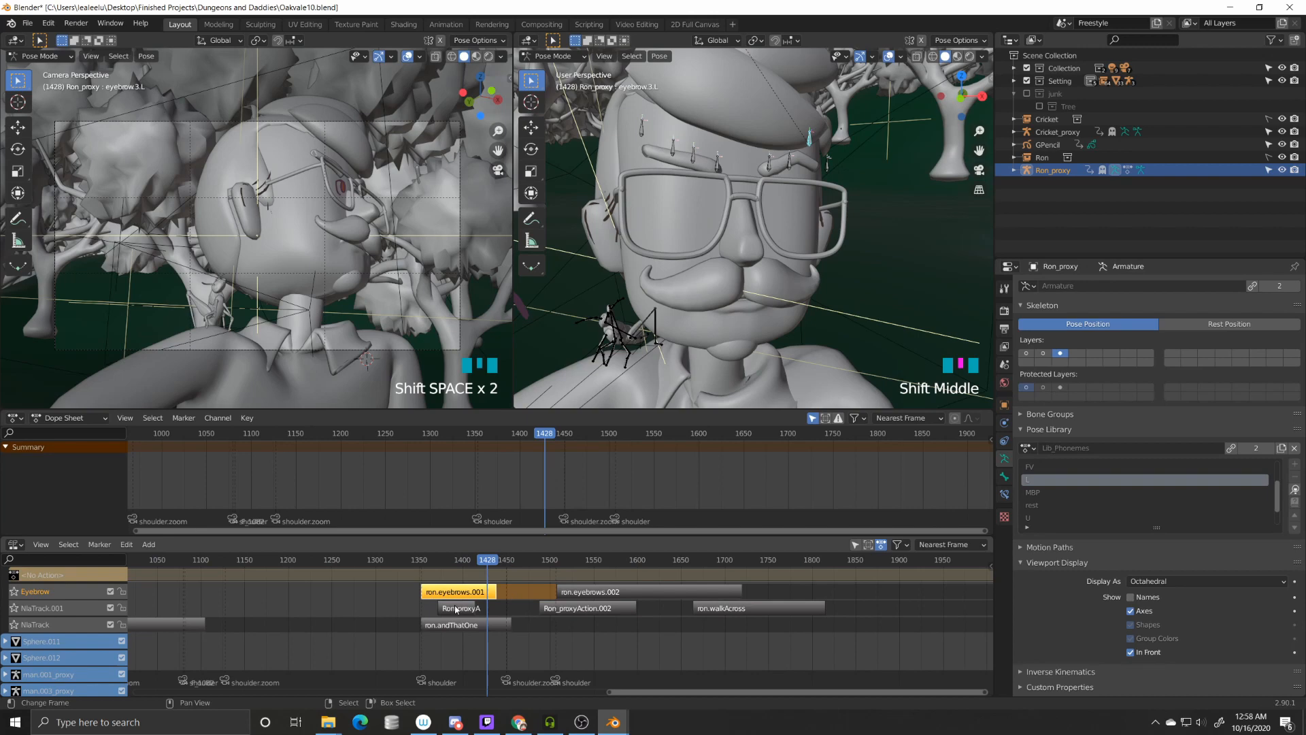
right_click(459, 611)
right_click(460, 598)
right_click(457, 597)
right_click(457, 596)
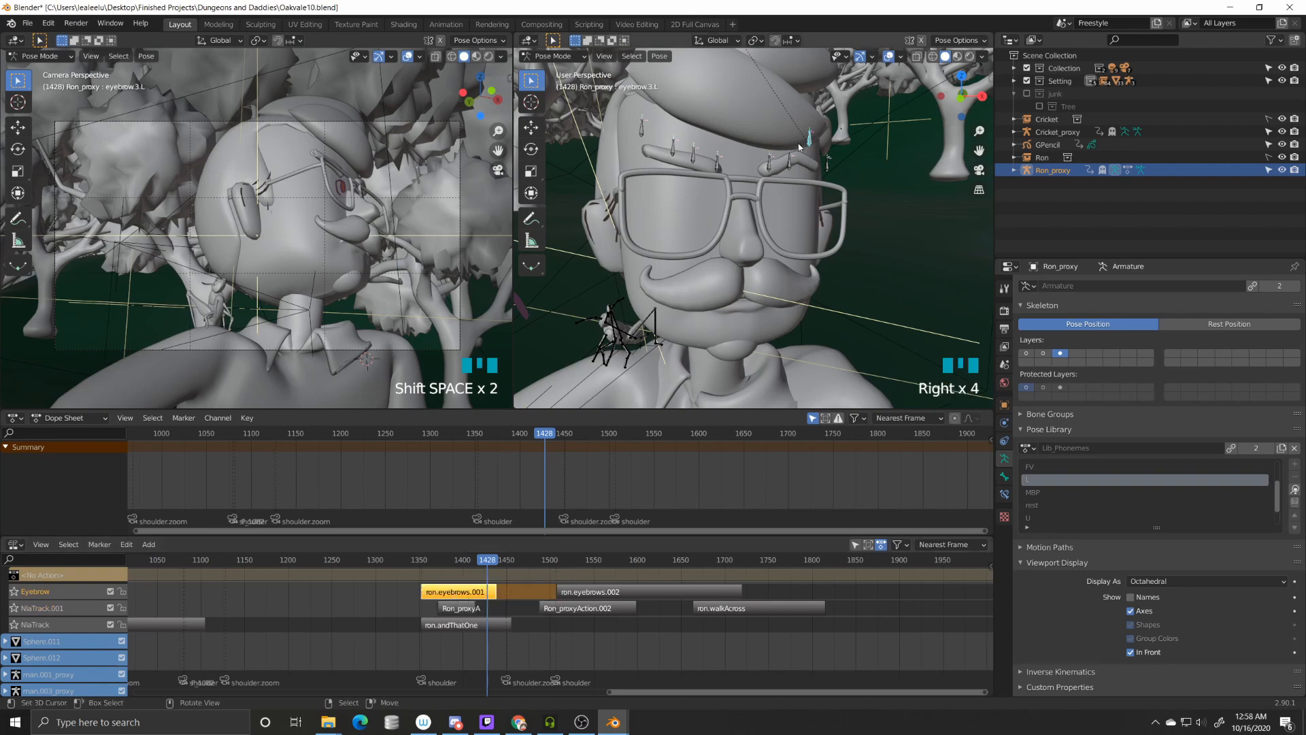
right_click(439, 611)
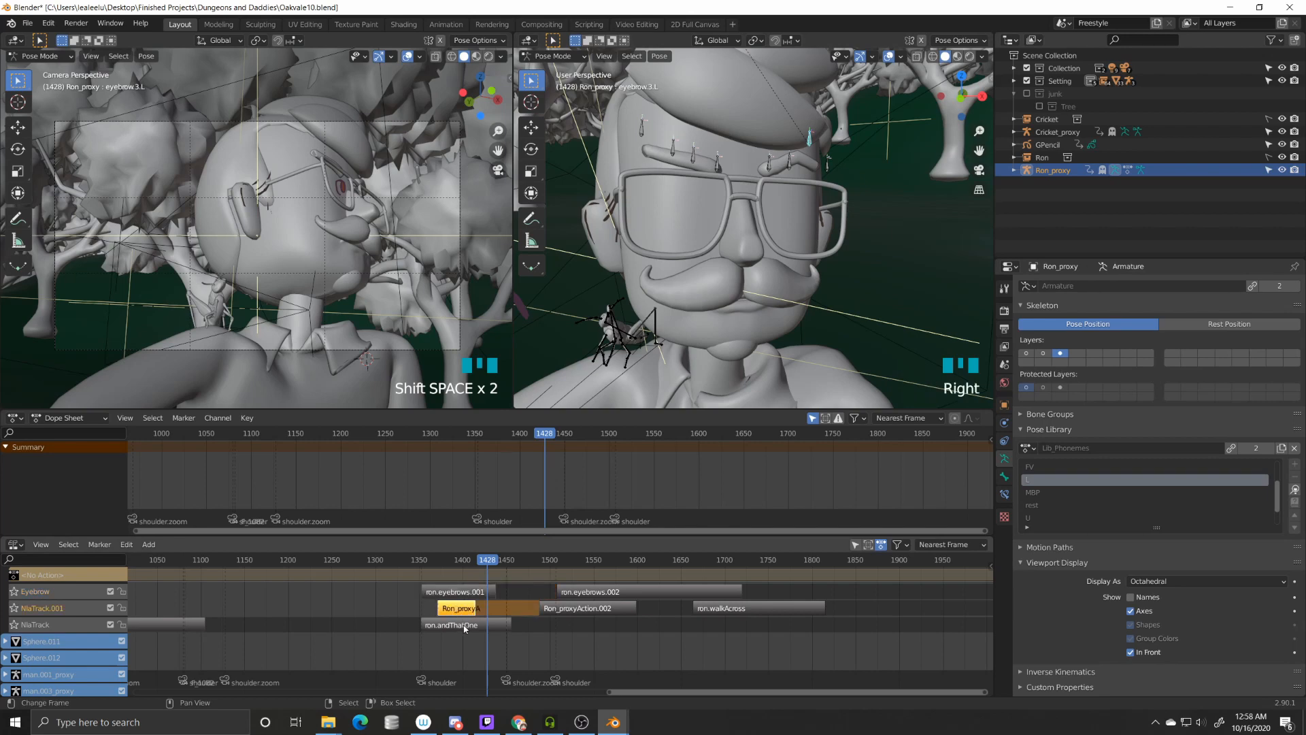
right_click(460, 624)
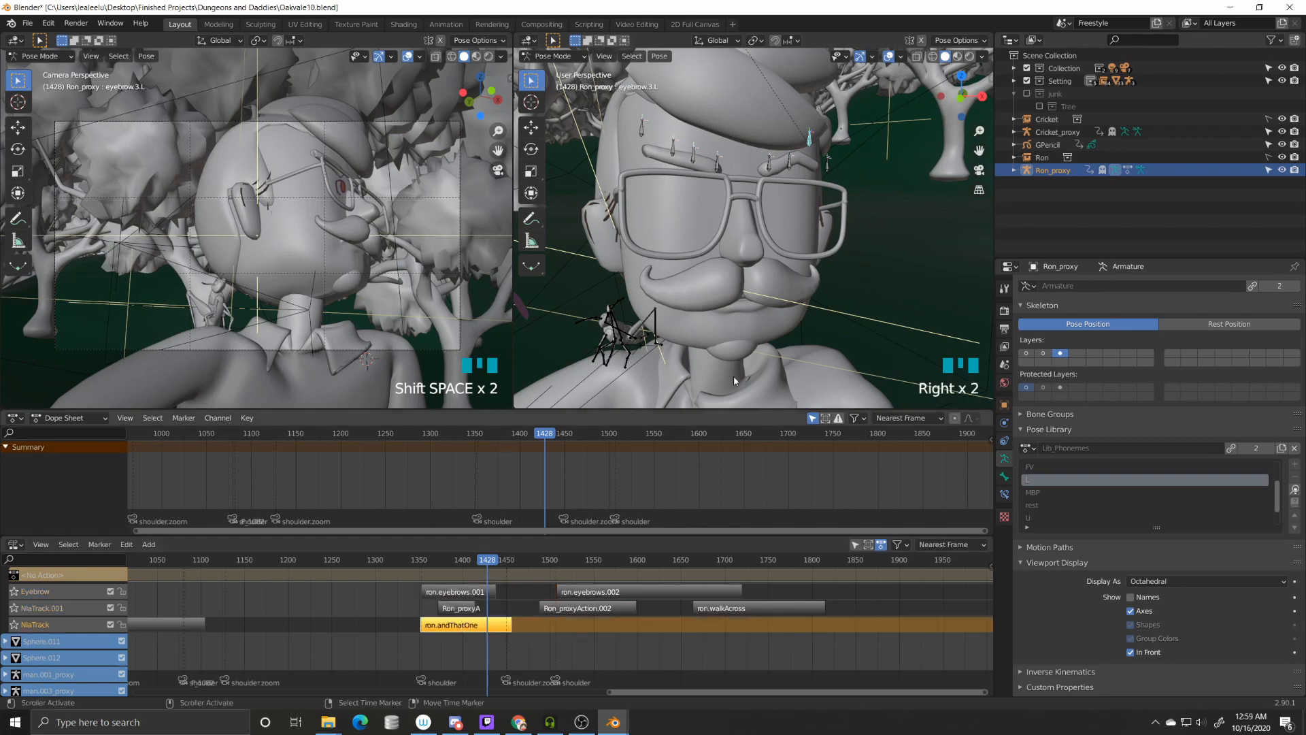
Step: Place the 3D cursor on Ron's mustache in the camera view
scroll(807, 280, "down", 3)
middle_click_drag(808, 280, 791, 314, "shift")
scroll(793, 283, "down", 3)
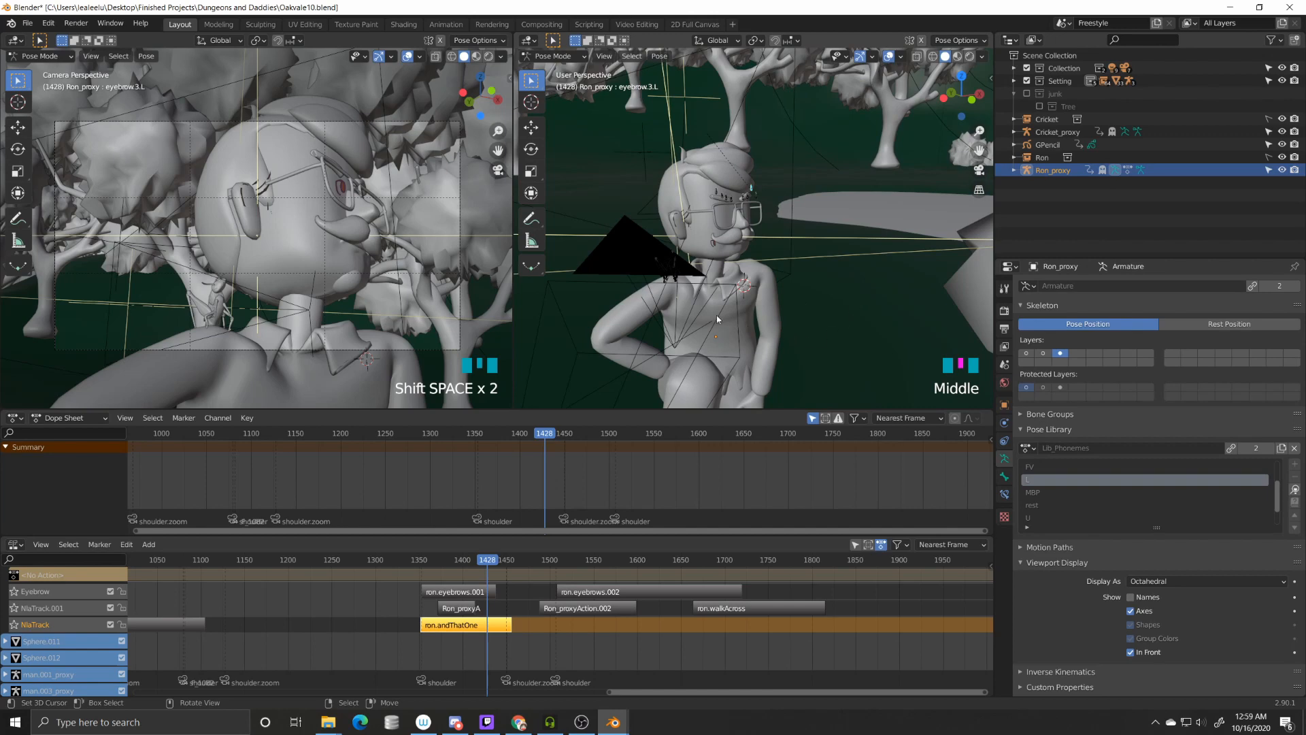
right_click(714, 254)
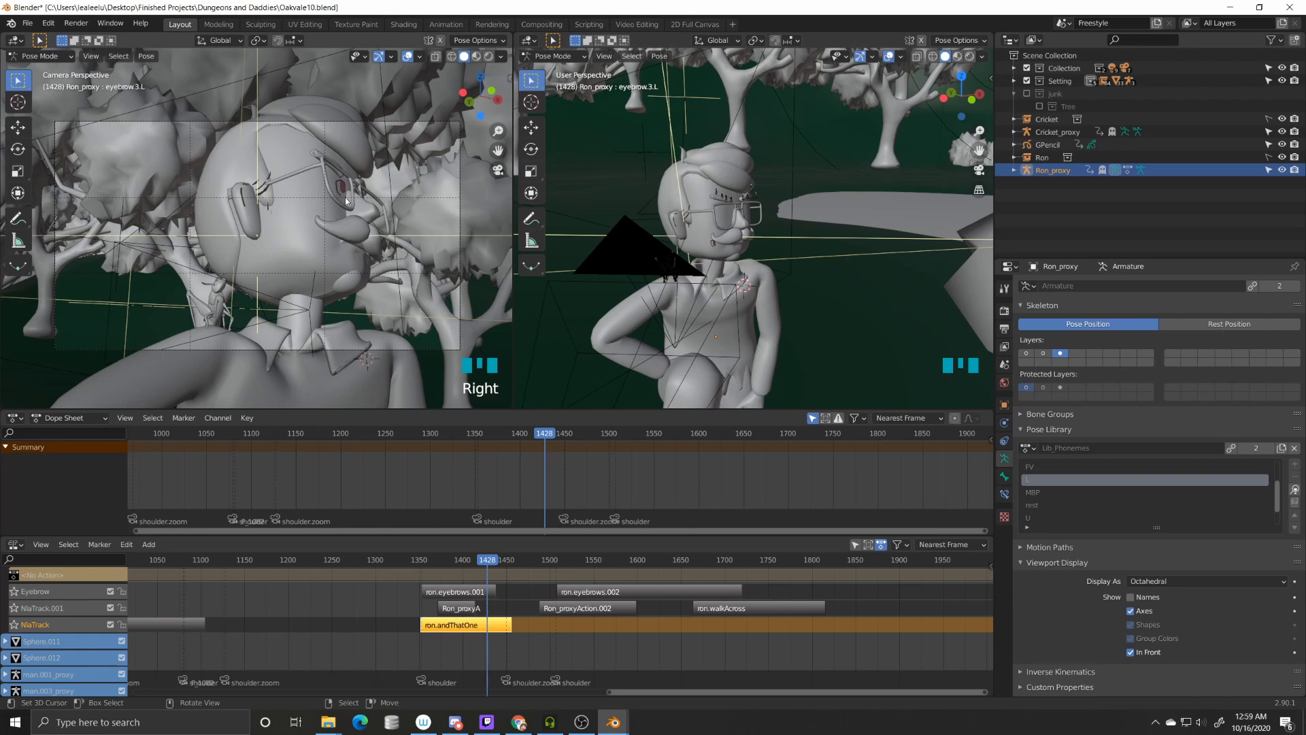
left_click(340, 231)
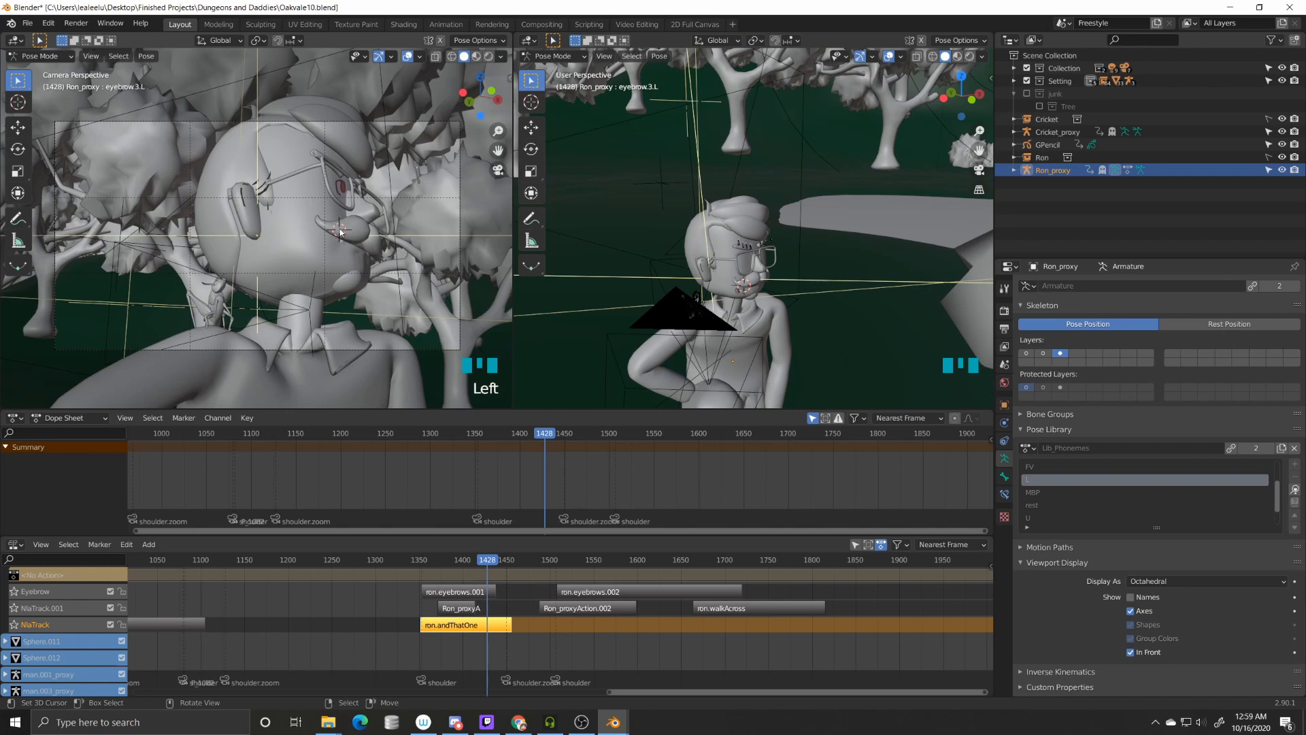
Step: Switch from Pose Mode to Object Mode and select the GPencil object on Ron's face
left_click(61, 55)
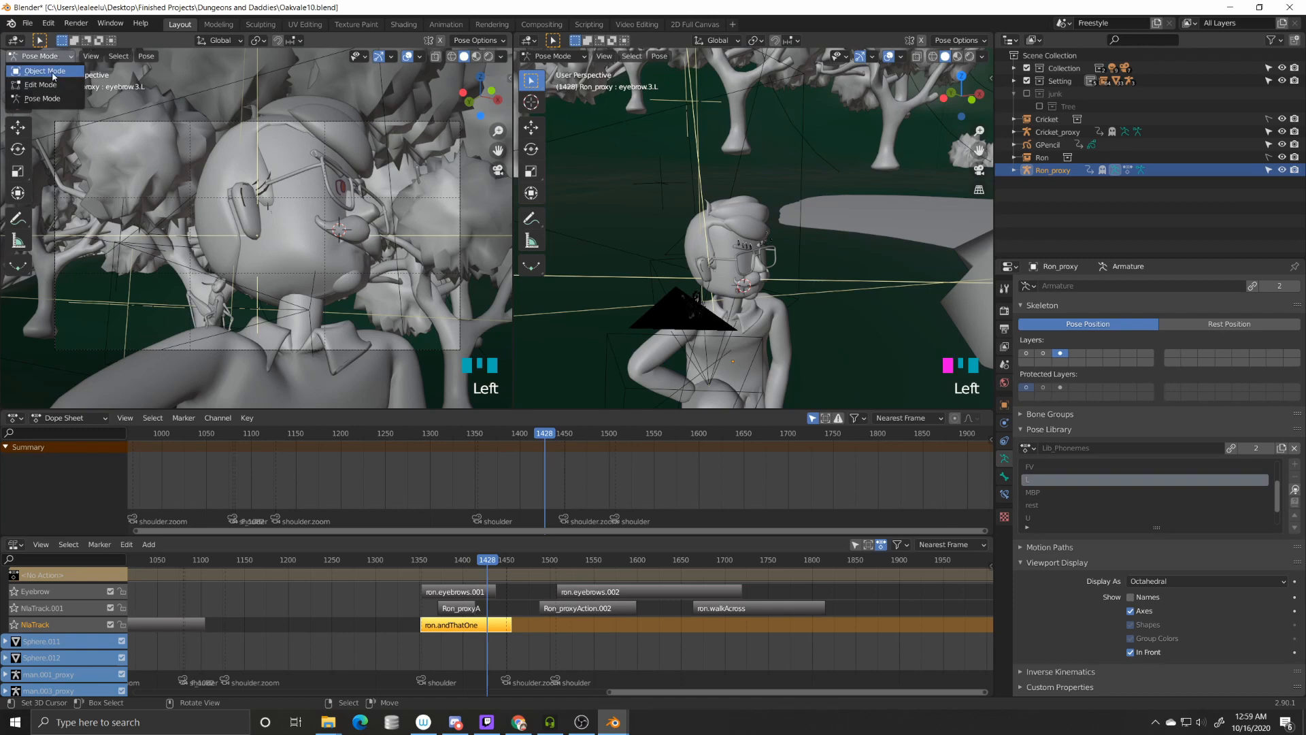
left_click(57, 73)
left_click(345, 190)
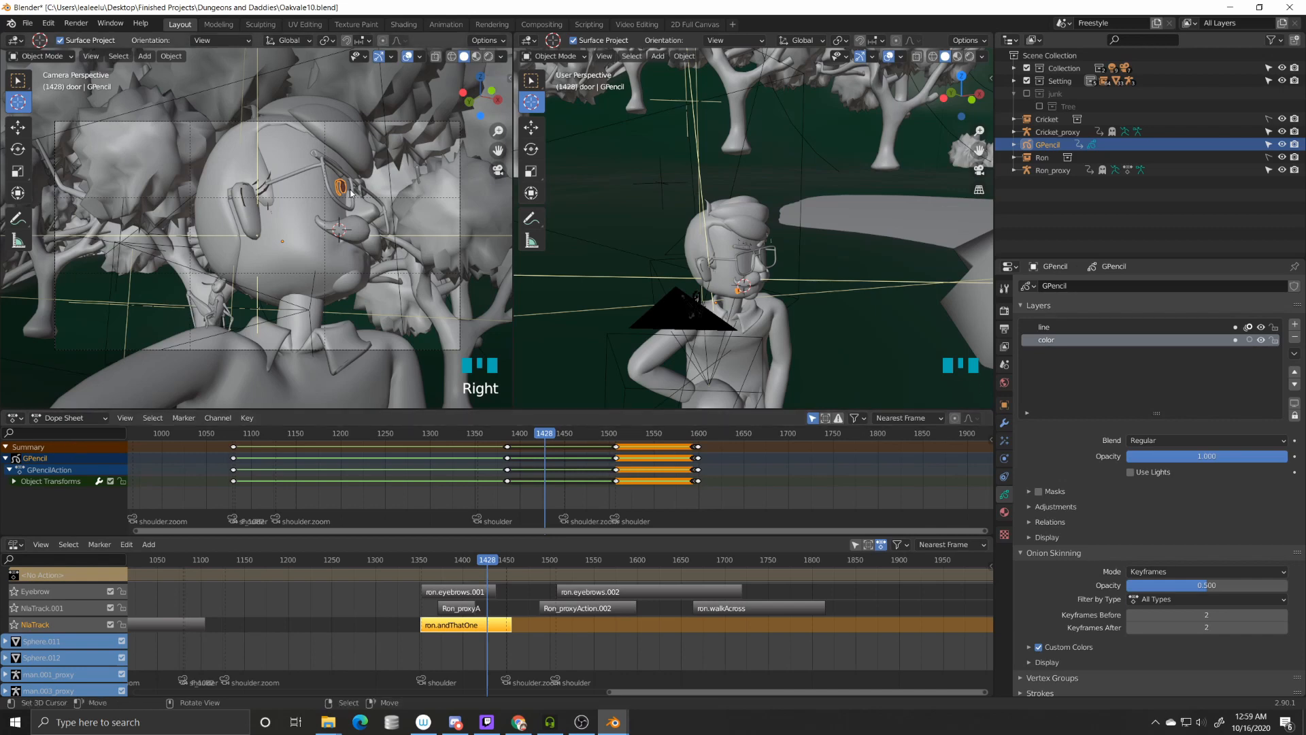
Step: Enter Draw mode on the GPencil object
key("Tab")
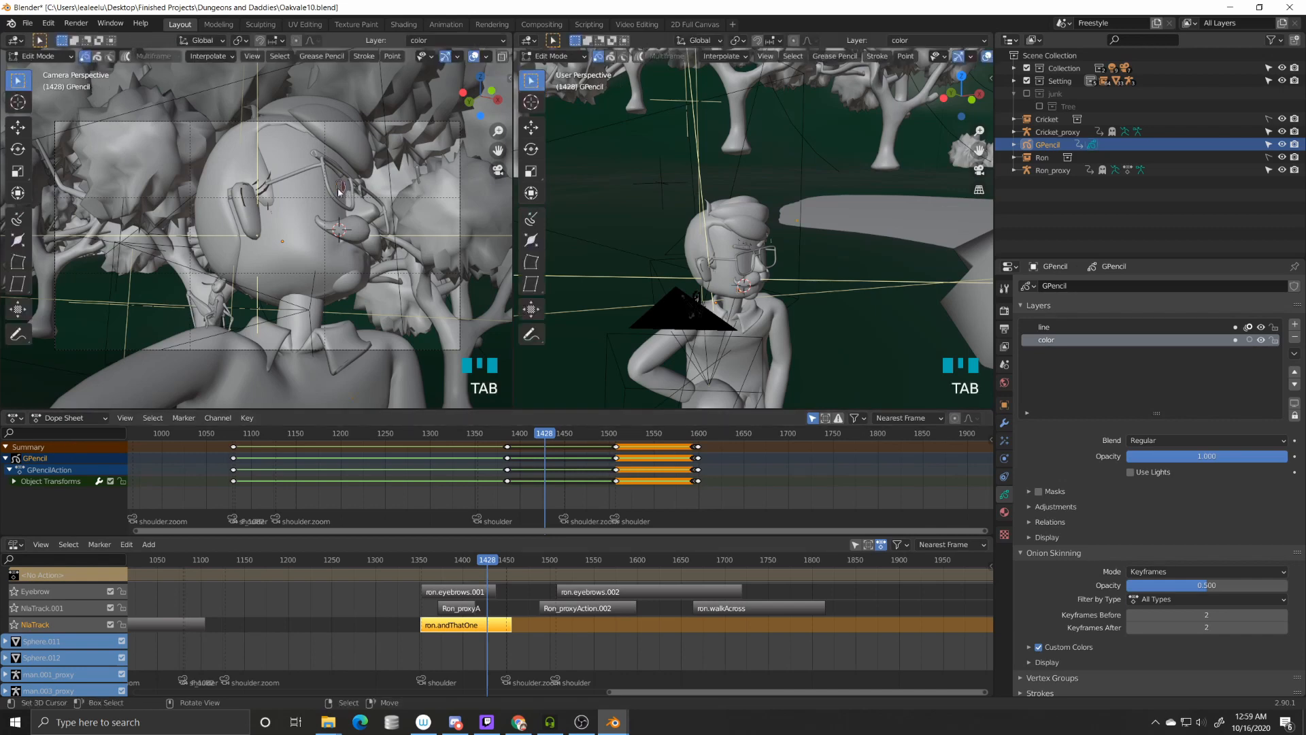
key("Tab")
key("Tab")
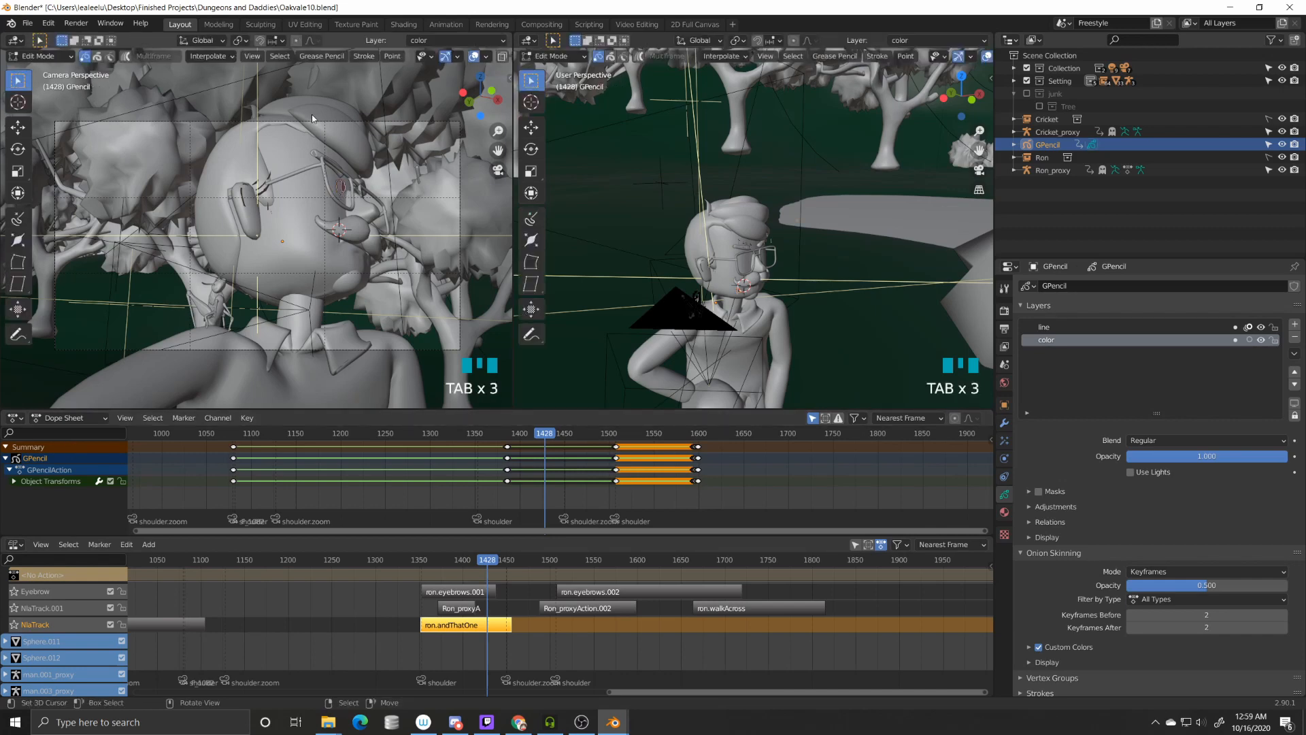
left_click(322, 56)
key("Tab")
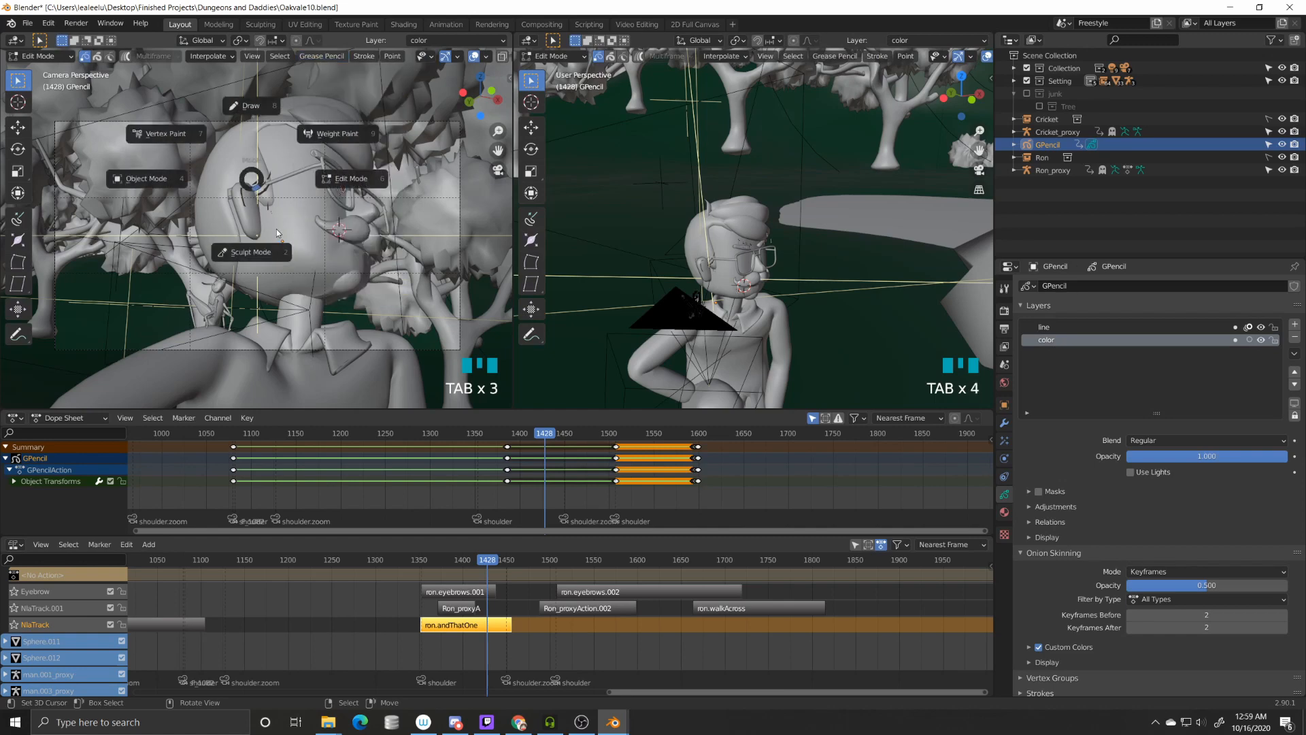
left_click(249, 105)
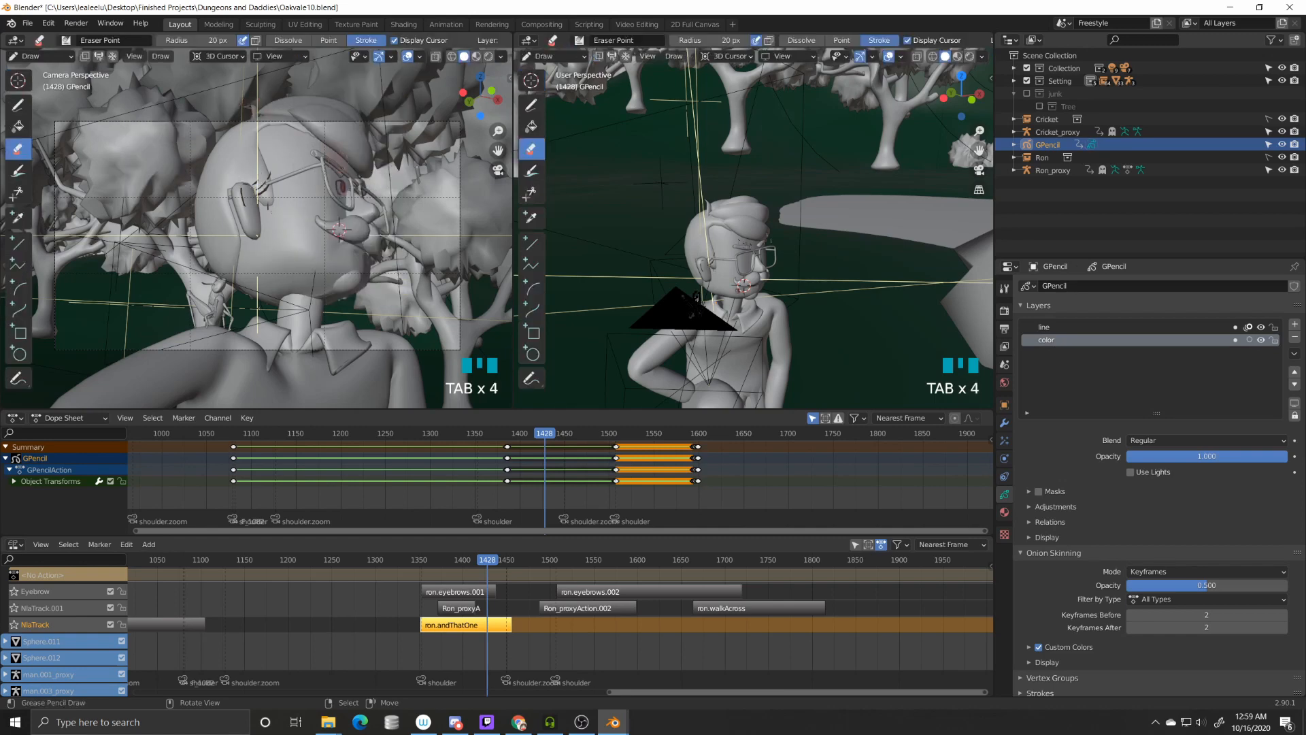
Step: Examine the Stroke Placement and Drawing Plane options for Grease Pencil, keeping 3D Cursor and View
left_click(200, 57)
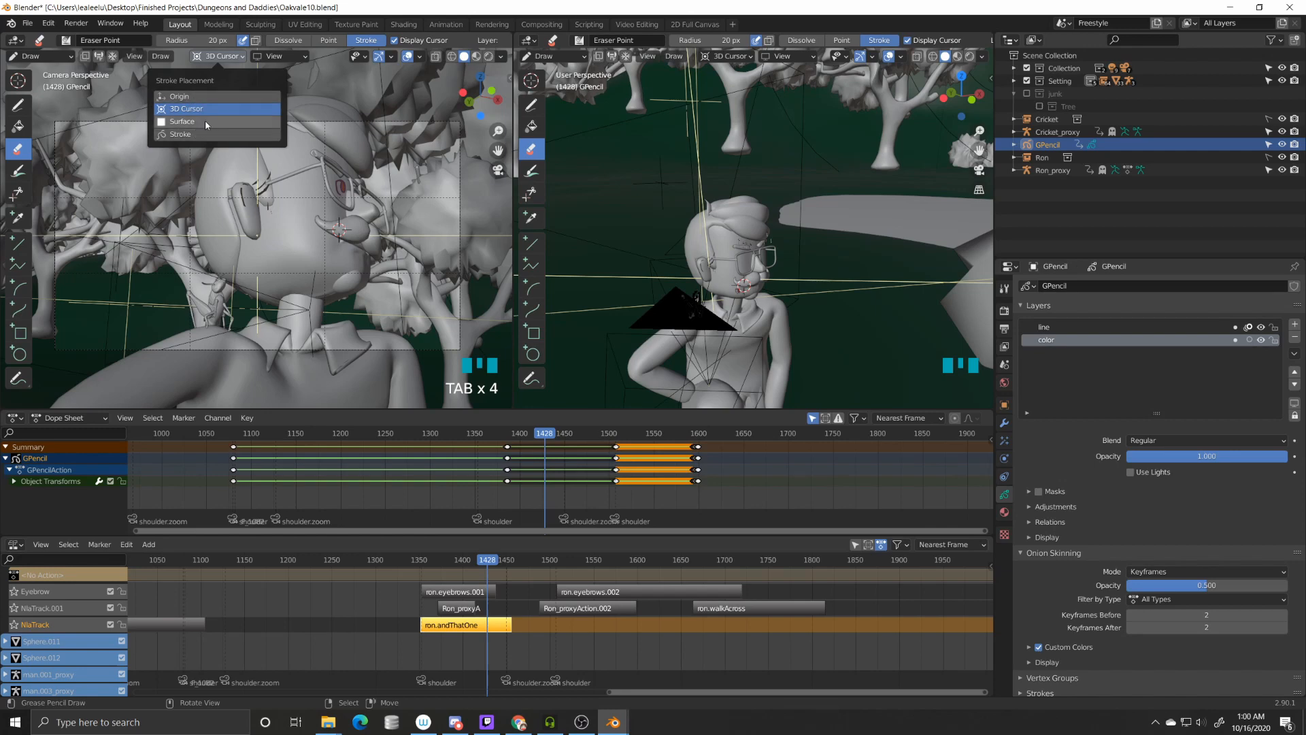
left_click(261, 58)
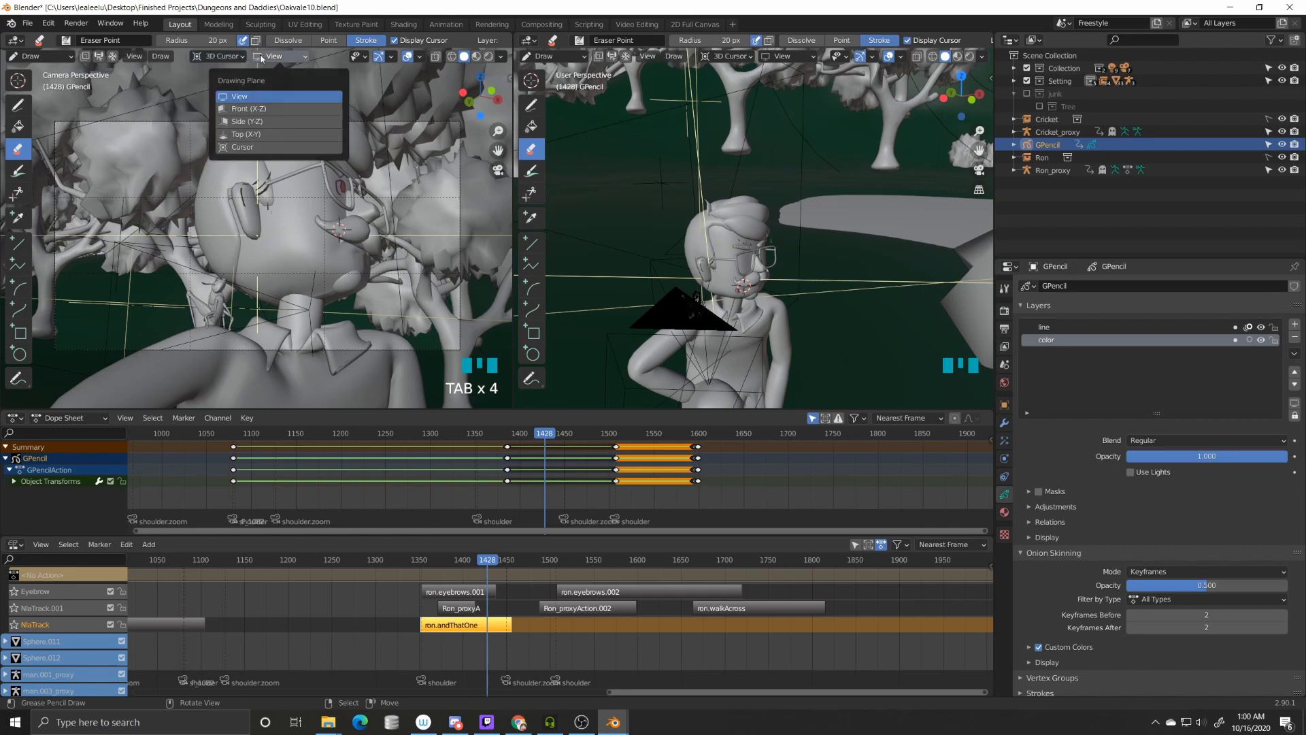
mouse_move(242, 60)
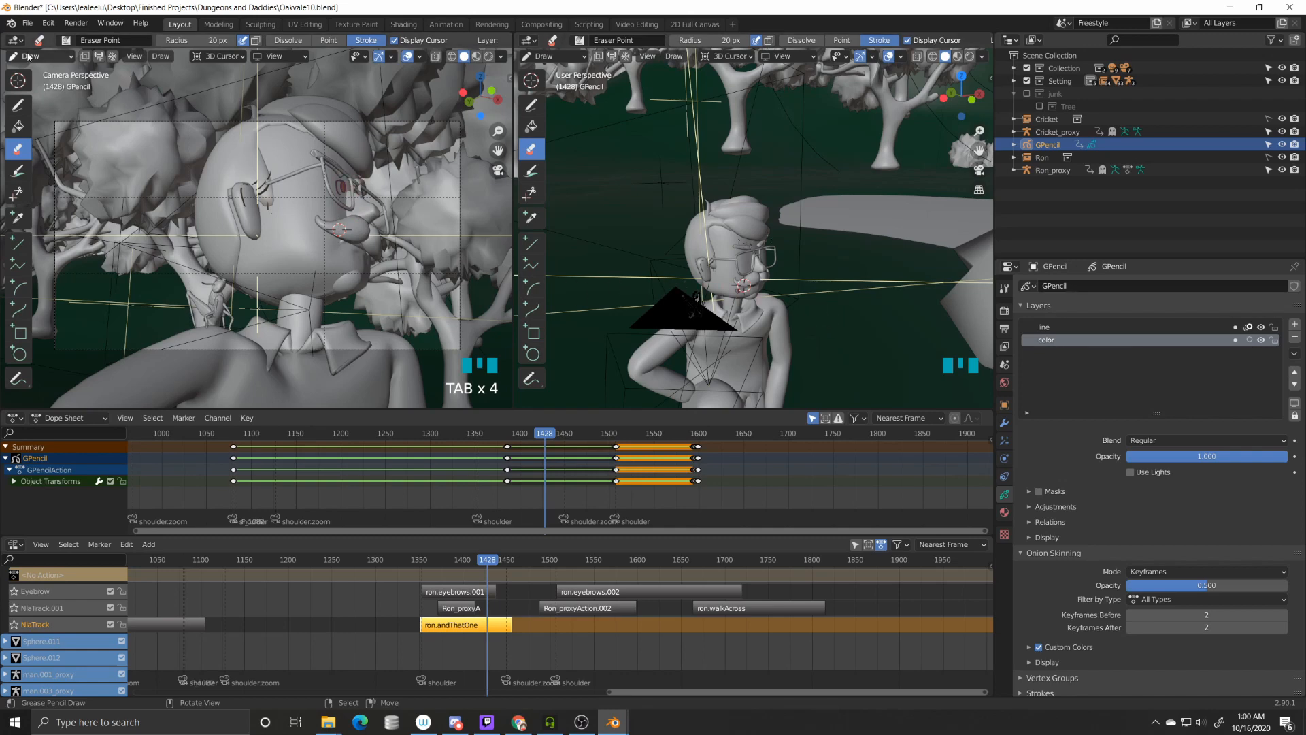
Step: Switch the GPencil object to Object Mode and back to Draw mode, with the 3D cursor on Ron's mustache
key("Tab")
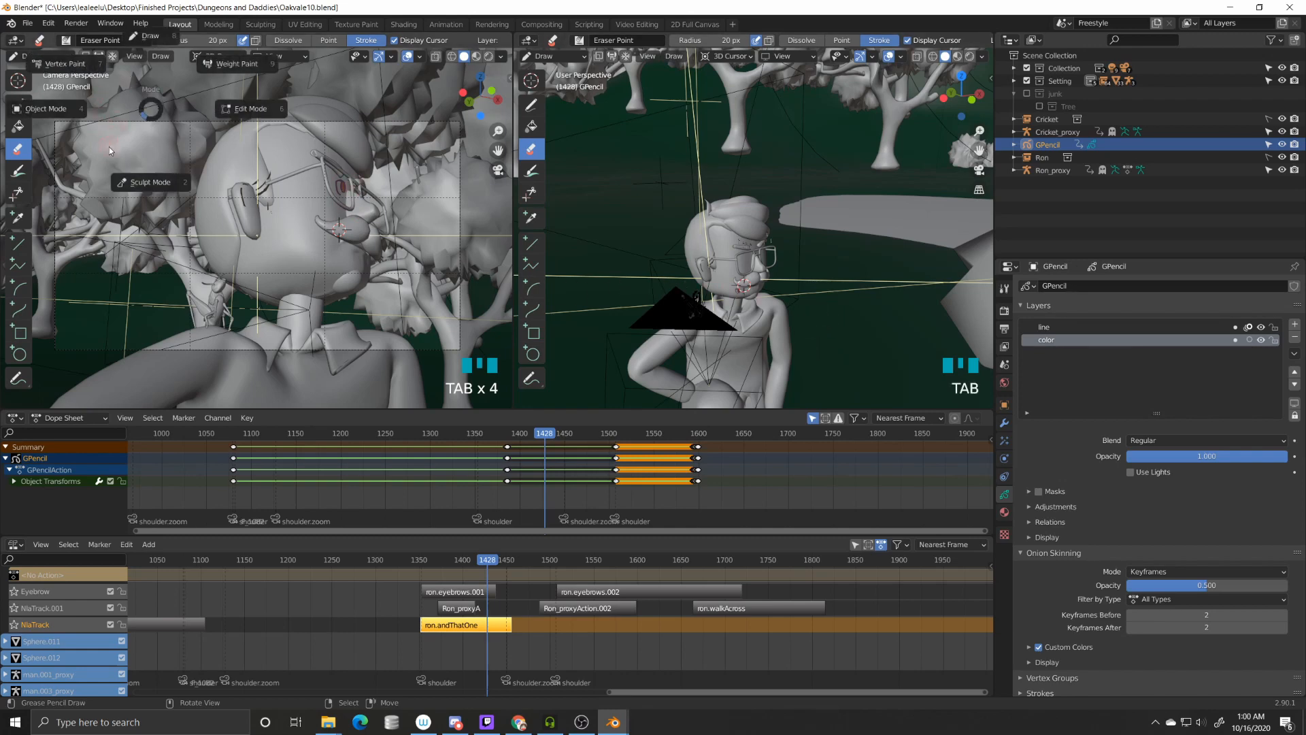
key("Tab")
key("Tab")
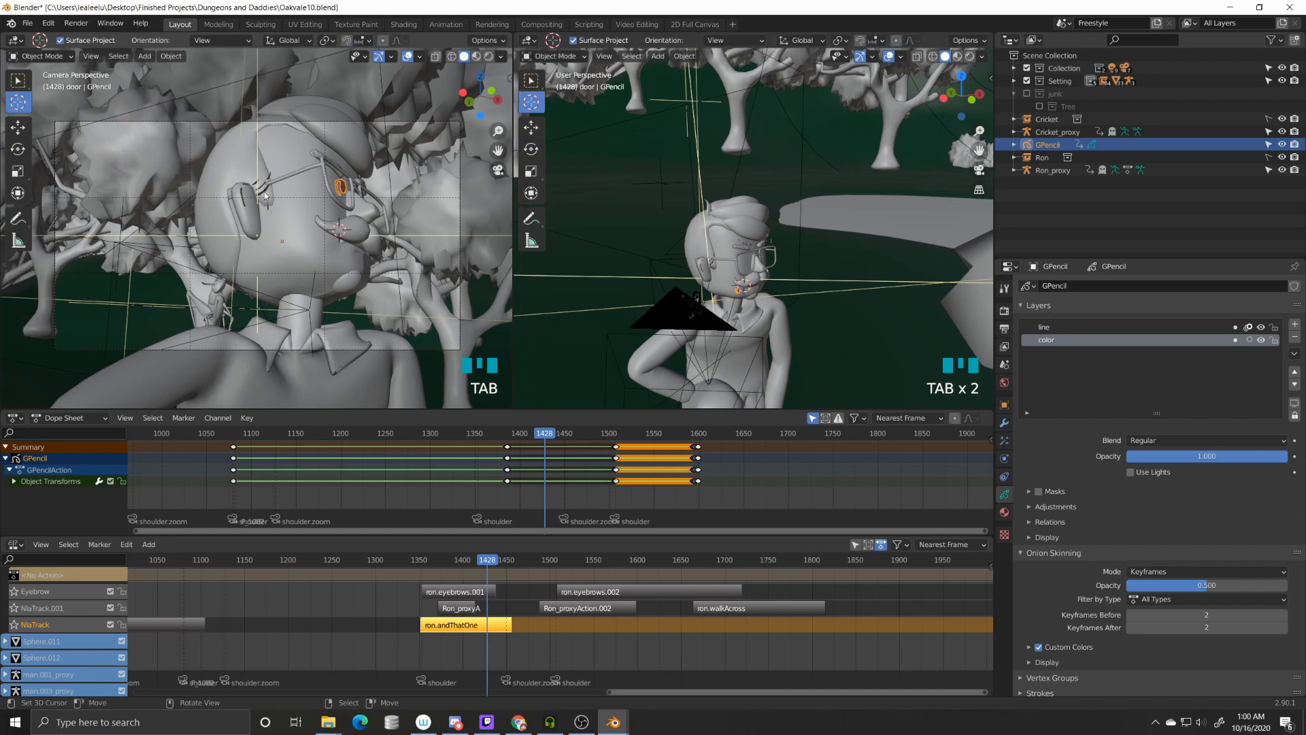
left_click(270, 129)
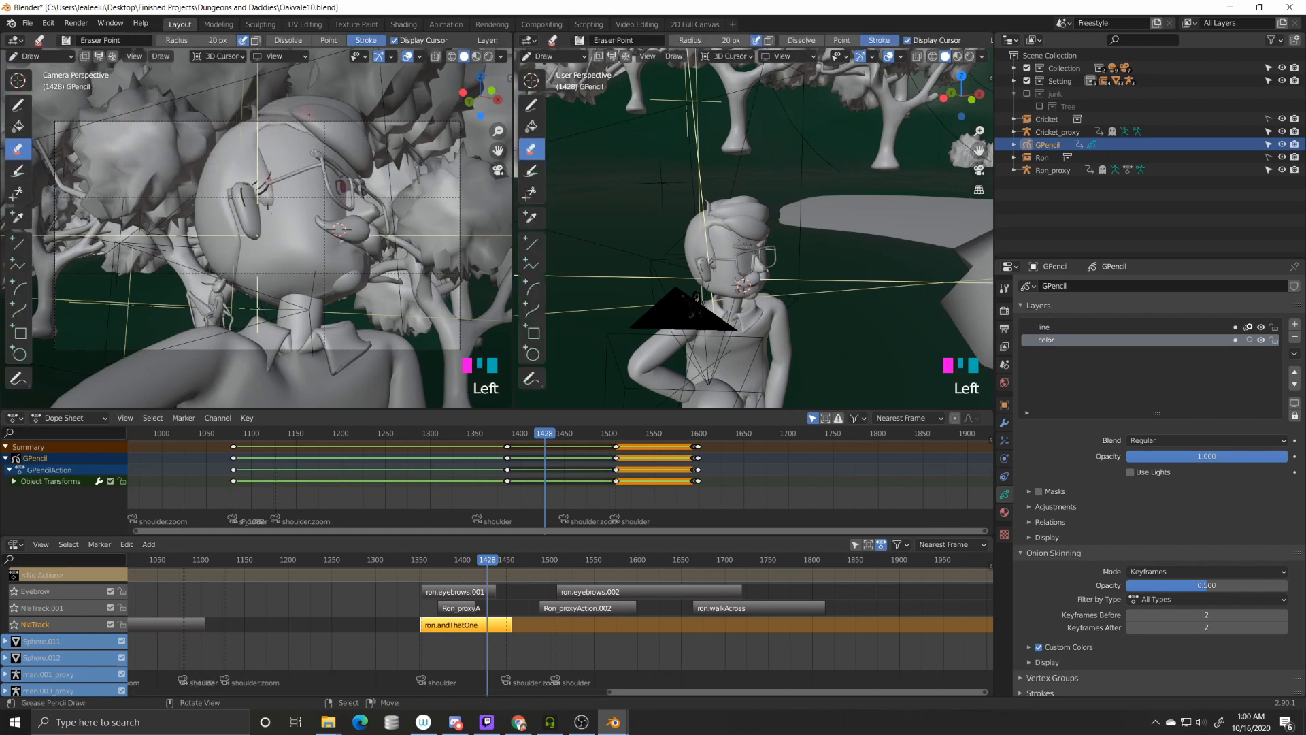
left_click(338, 230)
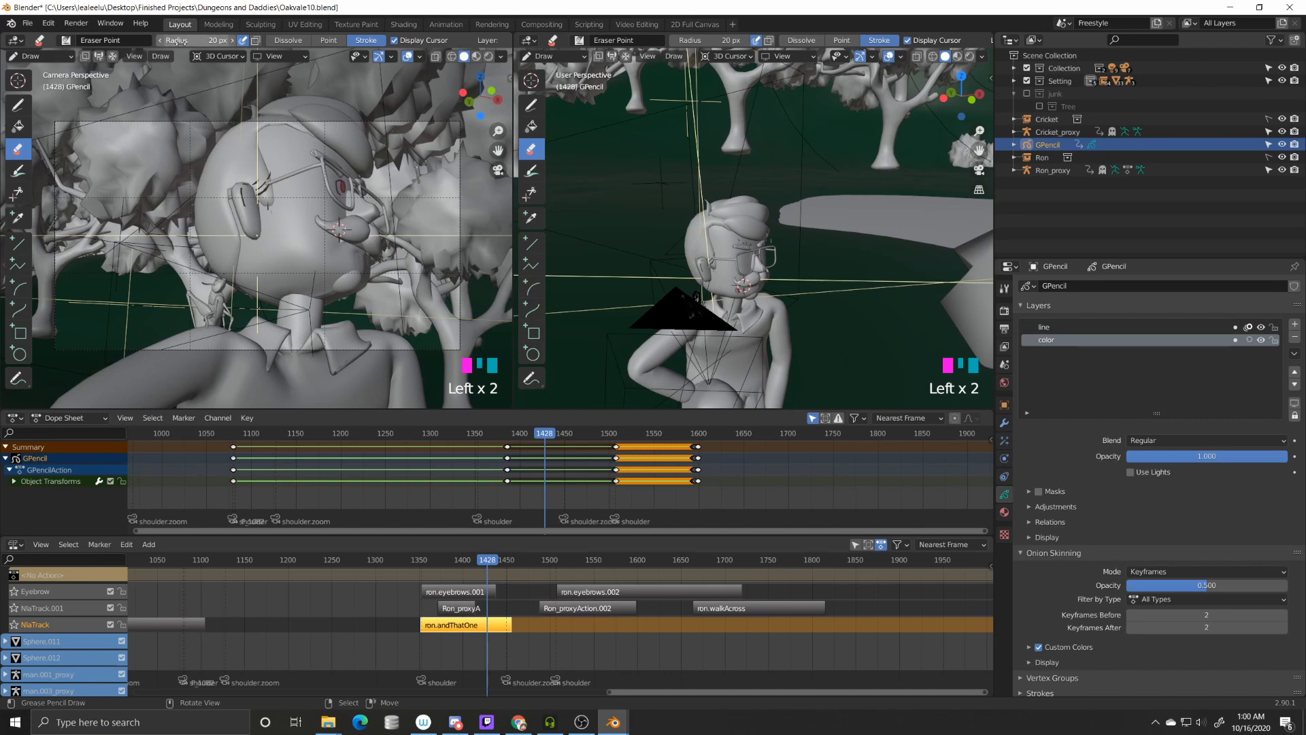
Step: Draw a test stroke across Ron's face on the color layer using the Draw tool and the ron eyes material
left_click(66, 40)
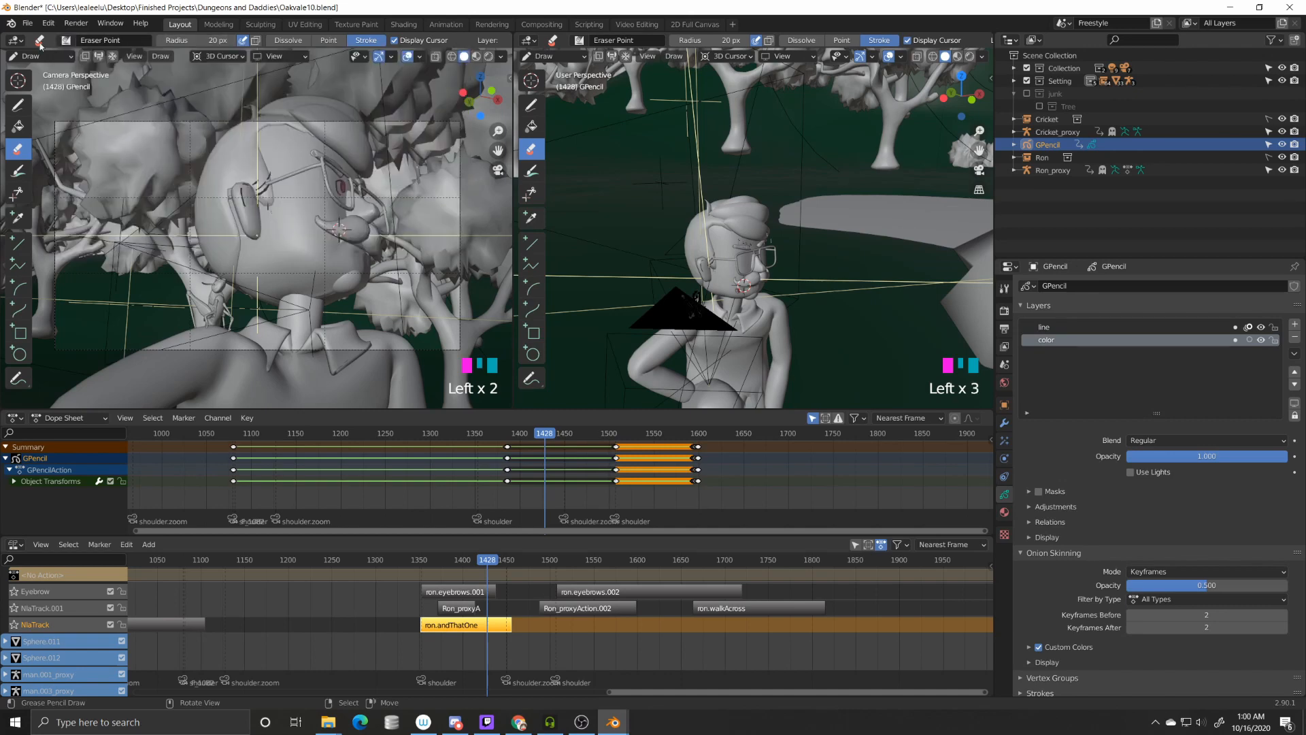
left_click(18, 104)
mouse_move(258, 205)
left_mouse_down()
mouse_move(300, 160)
mouse_move(360, 218)
mouse_move(456, 218)
mouse_move(326, 143)
left_mouse_up()
Step: Examine from several angles how the test stroke sits in 3D space relative to Ron's head
scroll(743, 286, "up", 3)
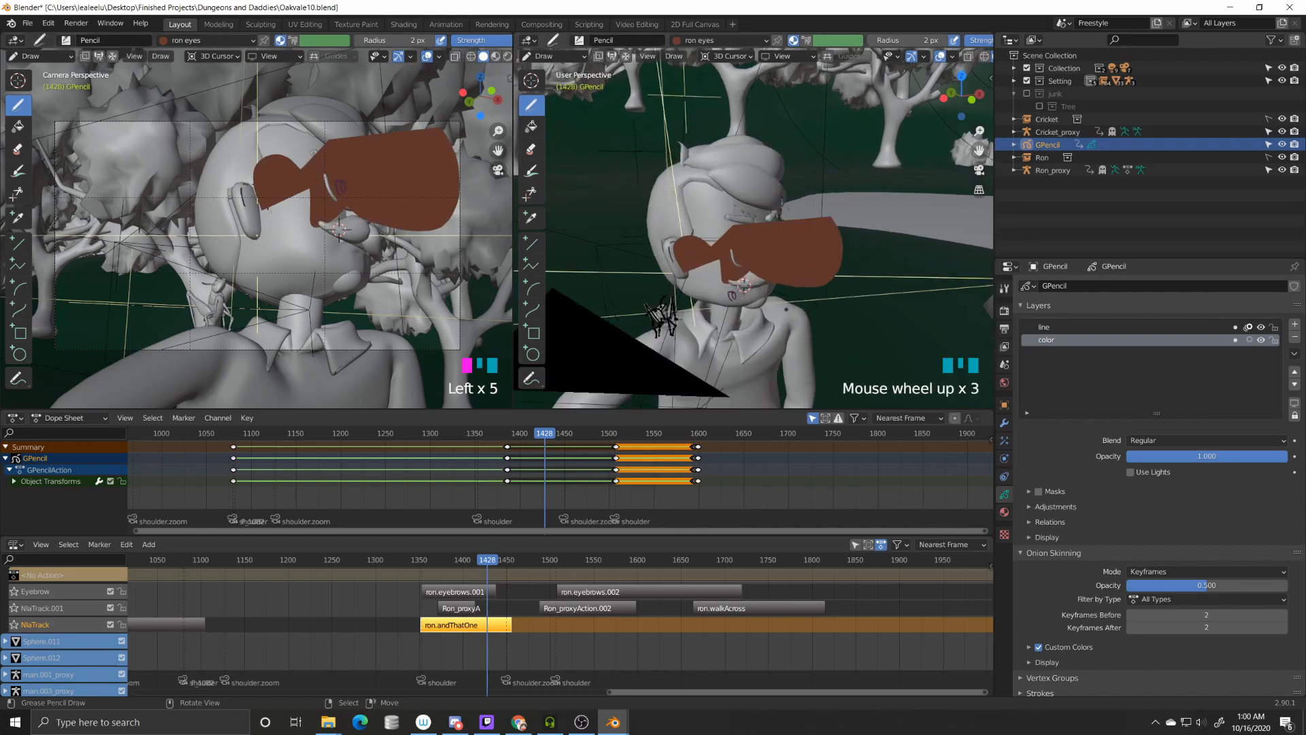
middle_click_drag(744, 286, 762, 225)
middle_click_drag(876, 201, 684, 254)
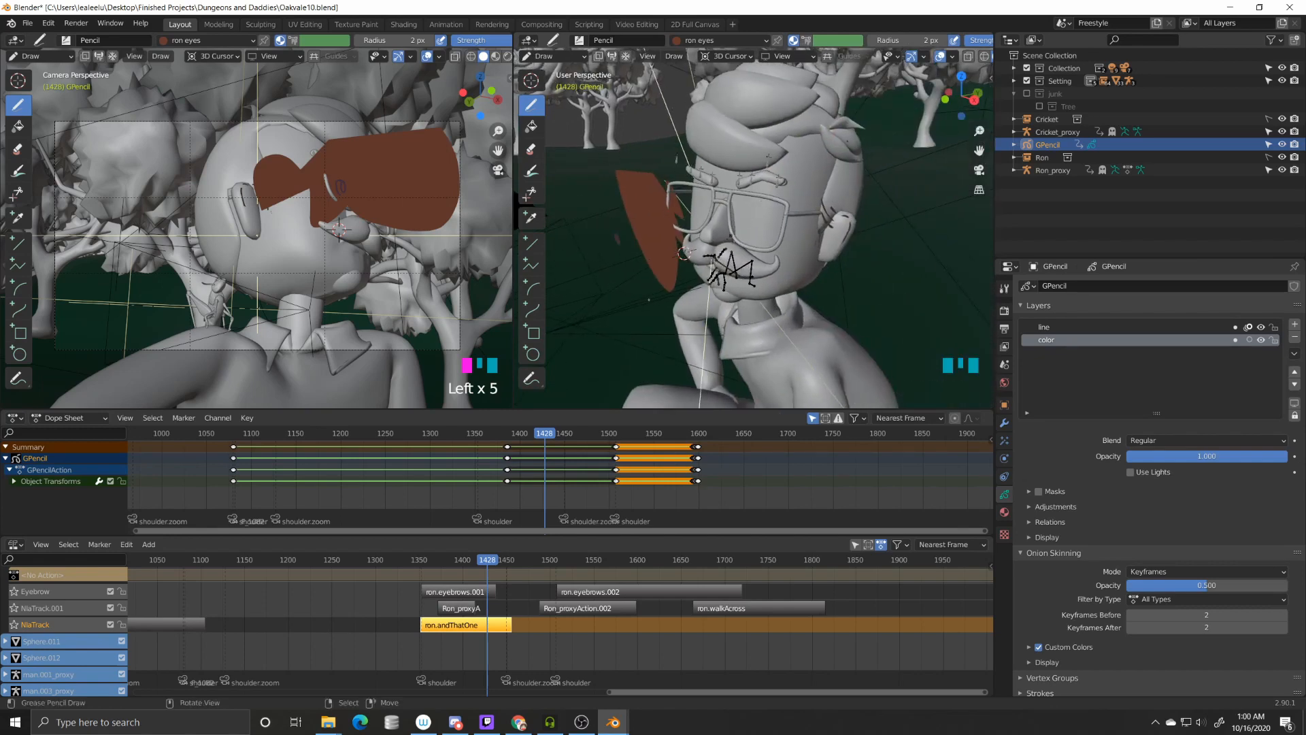
mouse_move(684, 253)
middle_mouse_down()
mouse_move(788, 246)
mouse_move(767, 294)
mouse_move(775, 231)
middle_mouse_up()
scroll(748, 251, "down", 2)
scroll(762, 279, "up", 2)
left_click(777, 220)
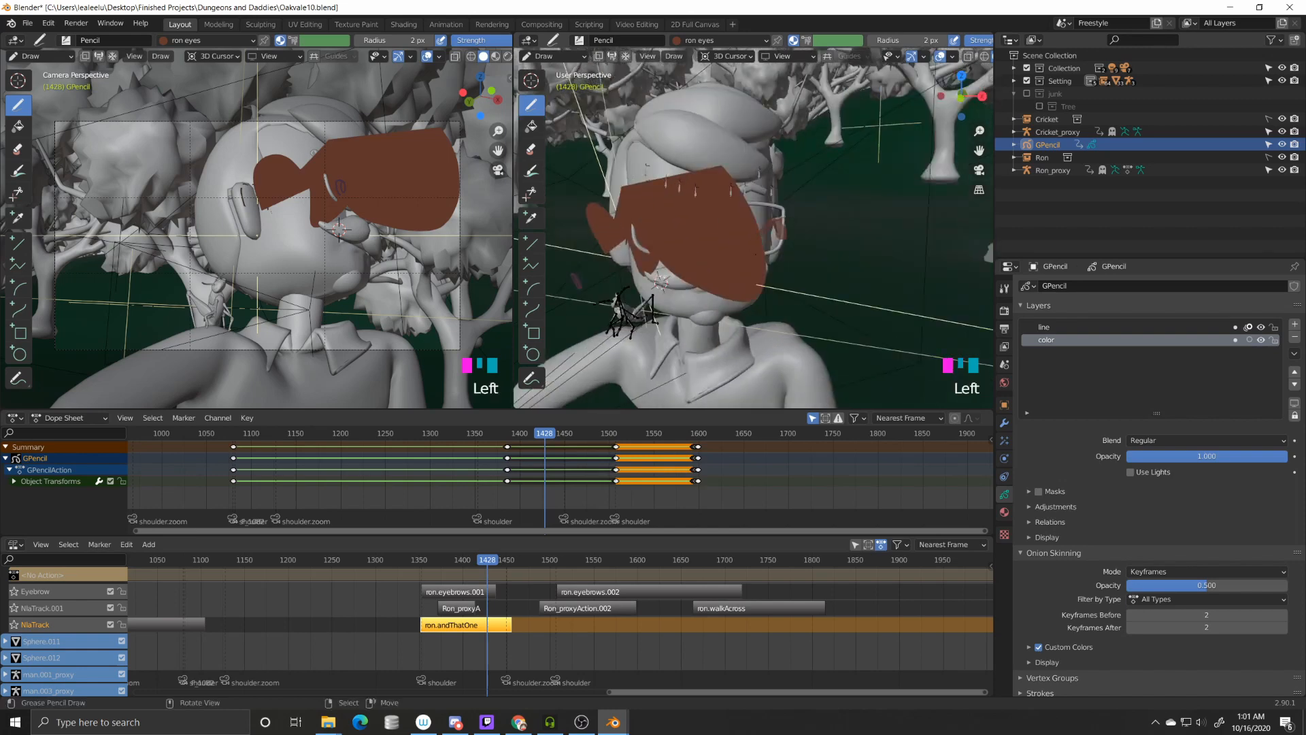
middle_click_drag(660, 279, 660, 281)
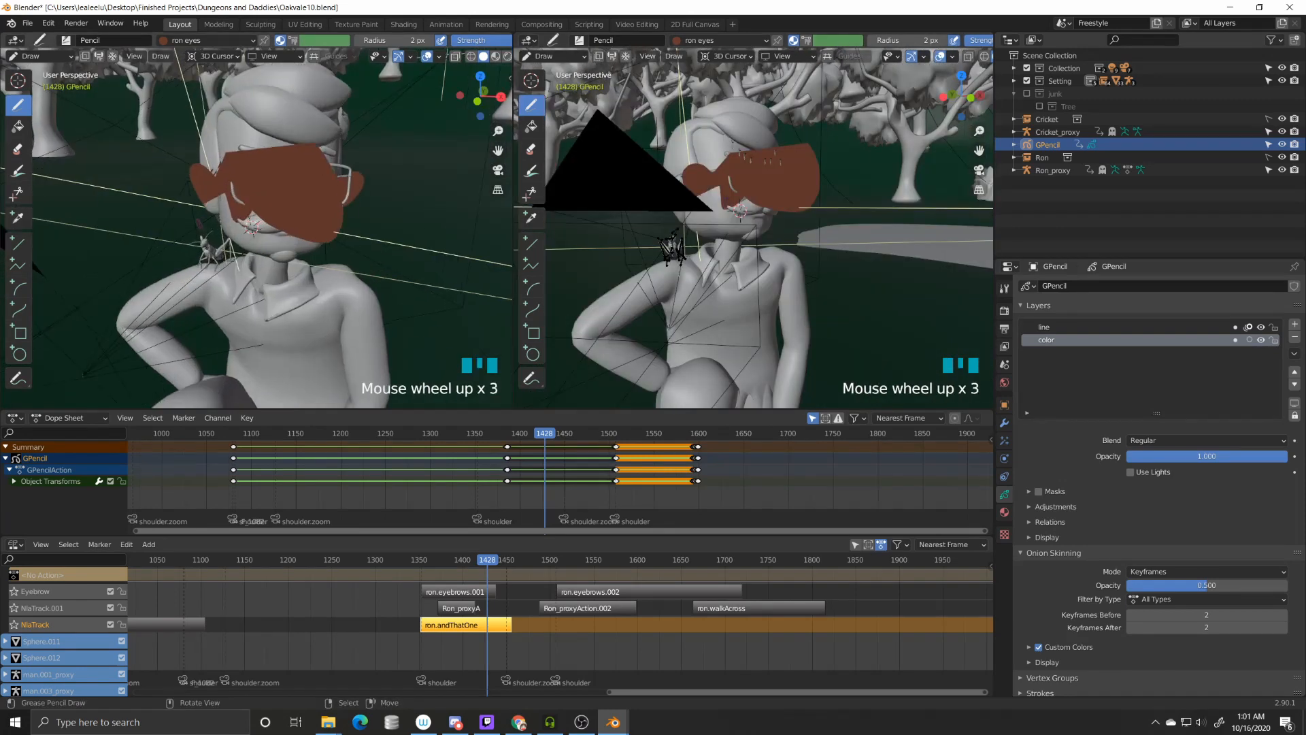
middle_click_drag(259, 234, 250, 226)
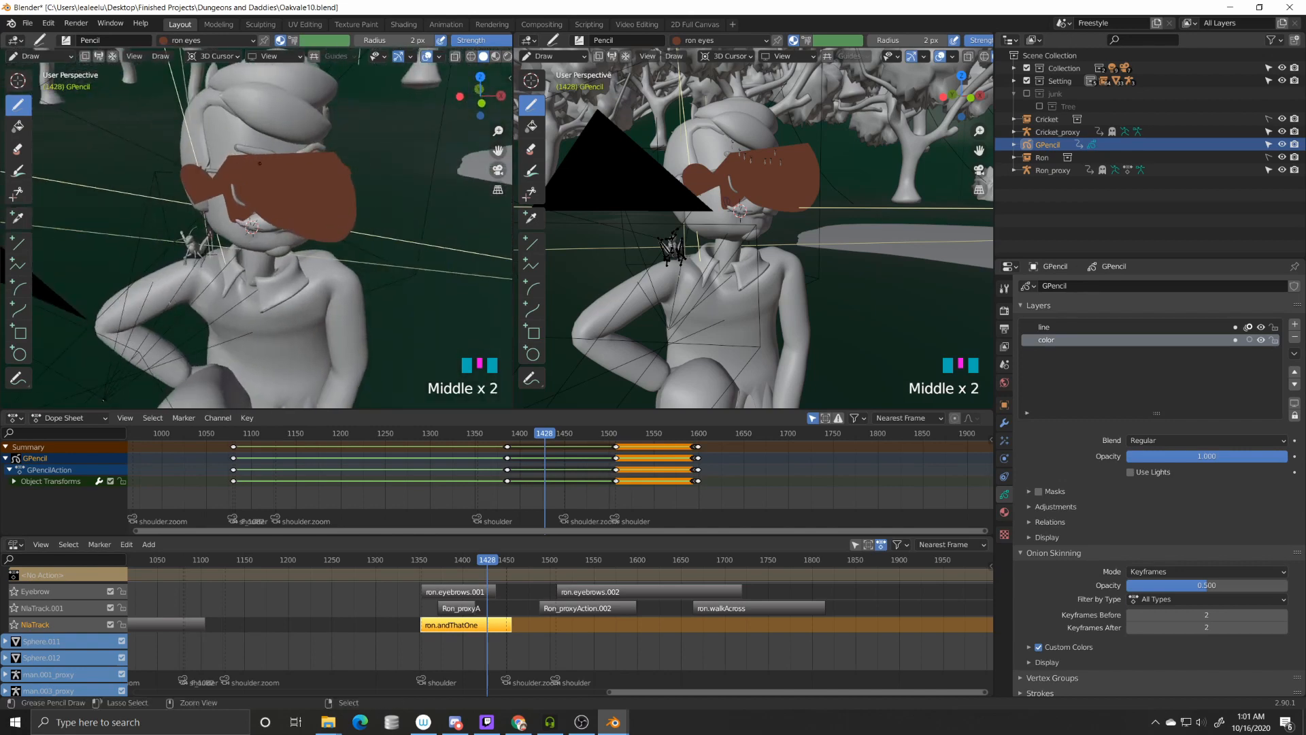
Step: Undo the test drawing on Ron's face and return to the camera view
key("ctrl+z")
key("ctrl+z")
key("ctrl+z")
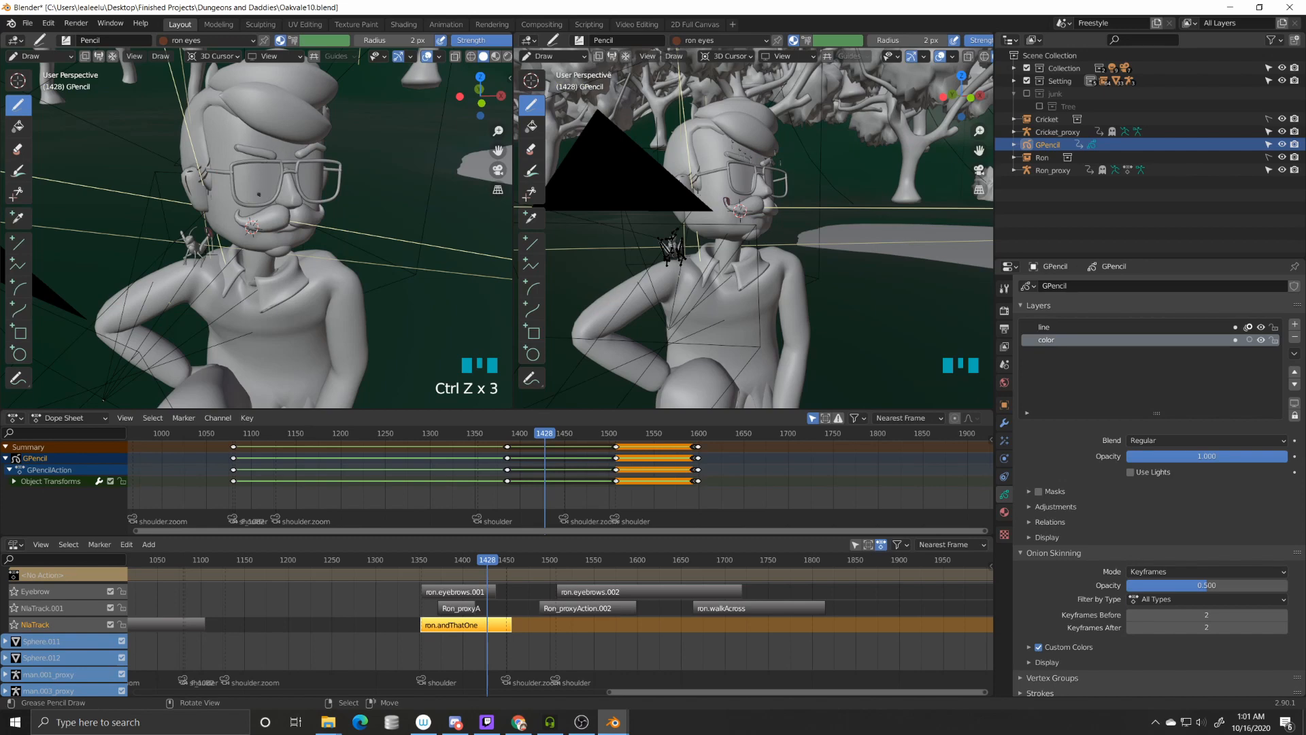
mouse_move(354, 236)
middle_mouse_down()
mouse_move(312, 233)
mouse_move(360, 235)
middle_mouse_up()
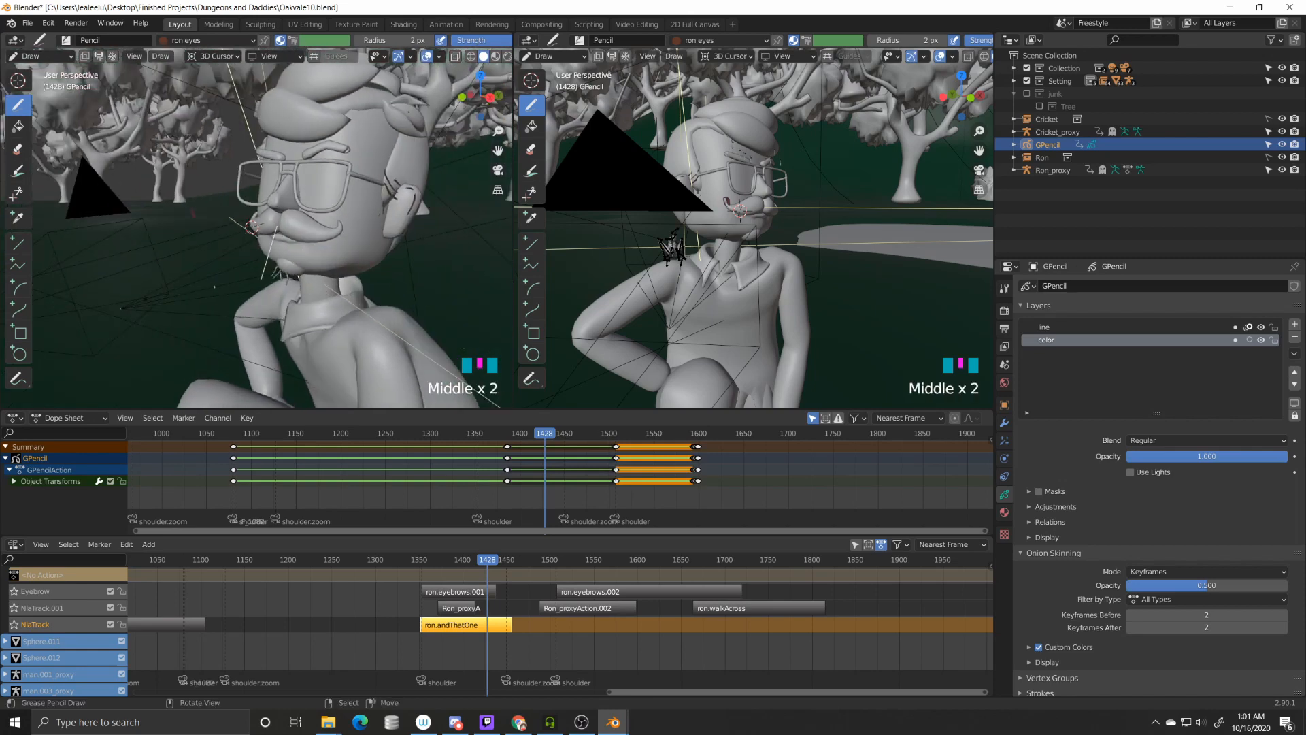
middle_click_drag(360, 234, 316, 233)
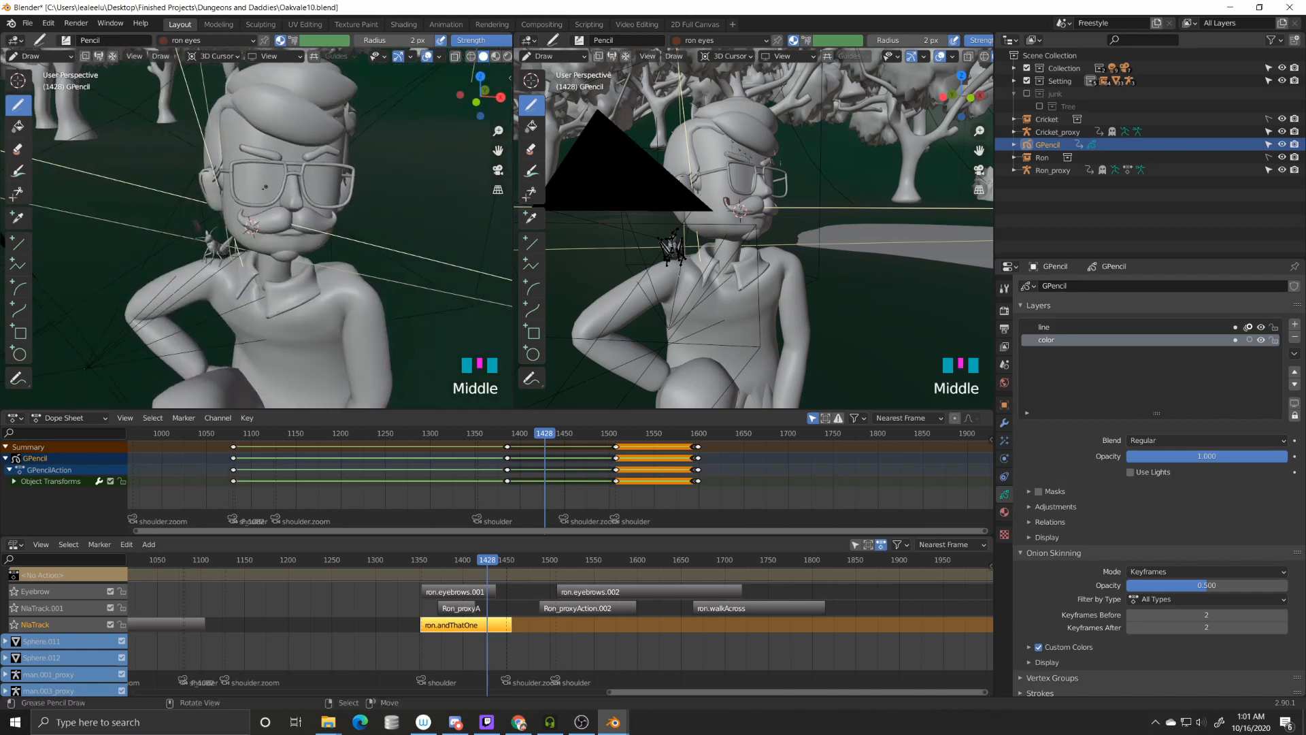
key("KP_0")
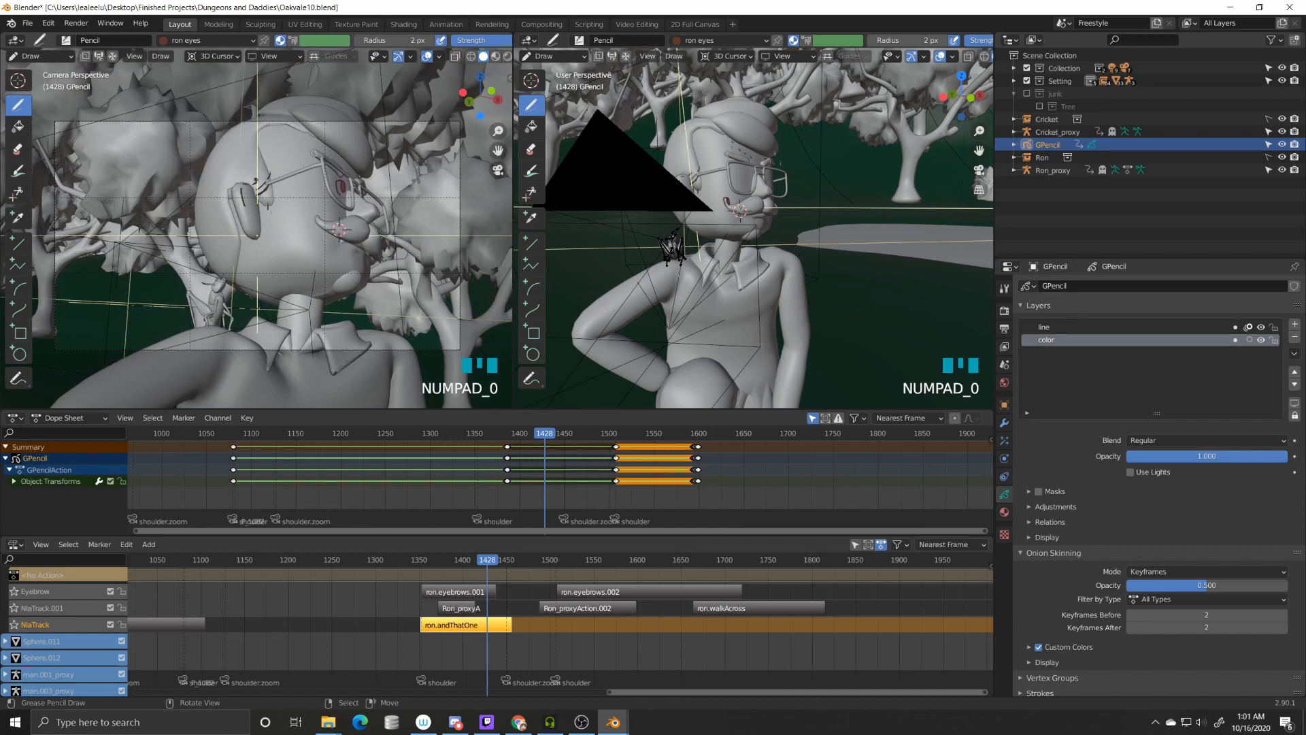
Step: Step back through the animation and scrub to frame 1380, where Ron faces the camera
key("Left")
key("Left")
key("Left")
key("Left")
key("Left")
key("Left")
key("Left")
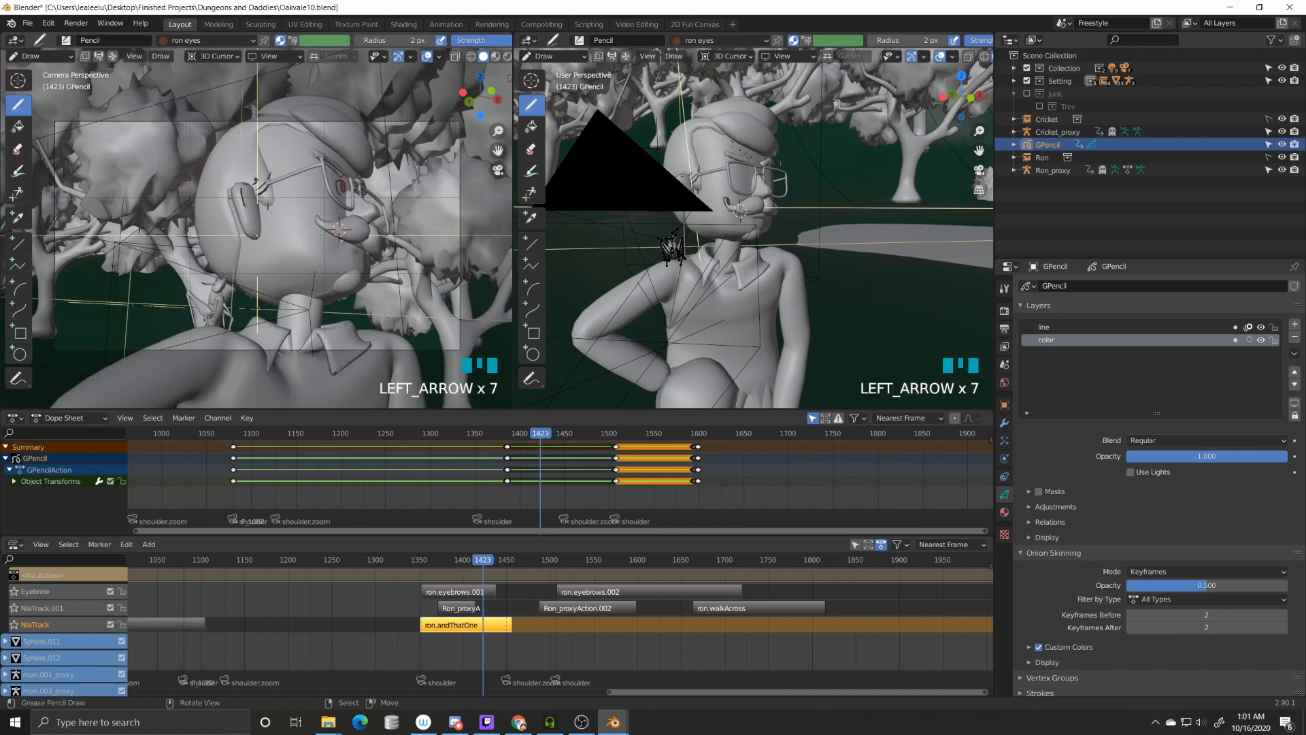
key("Left")
key("Left")
key("Left")
key("Left")
key("Left")
key("Left")
key("Left")
key("Left")
key("Left")
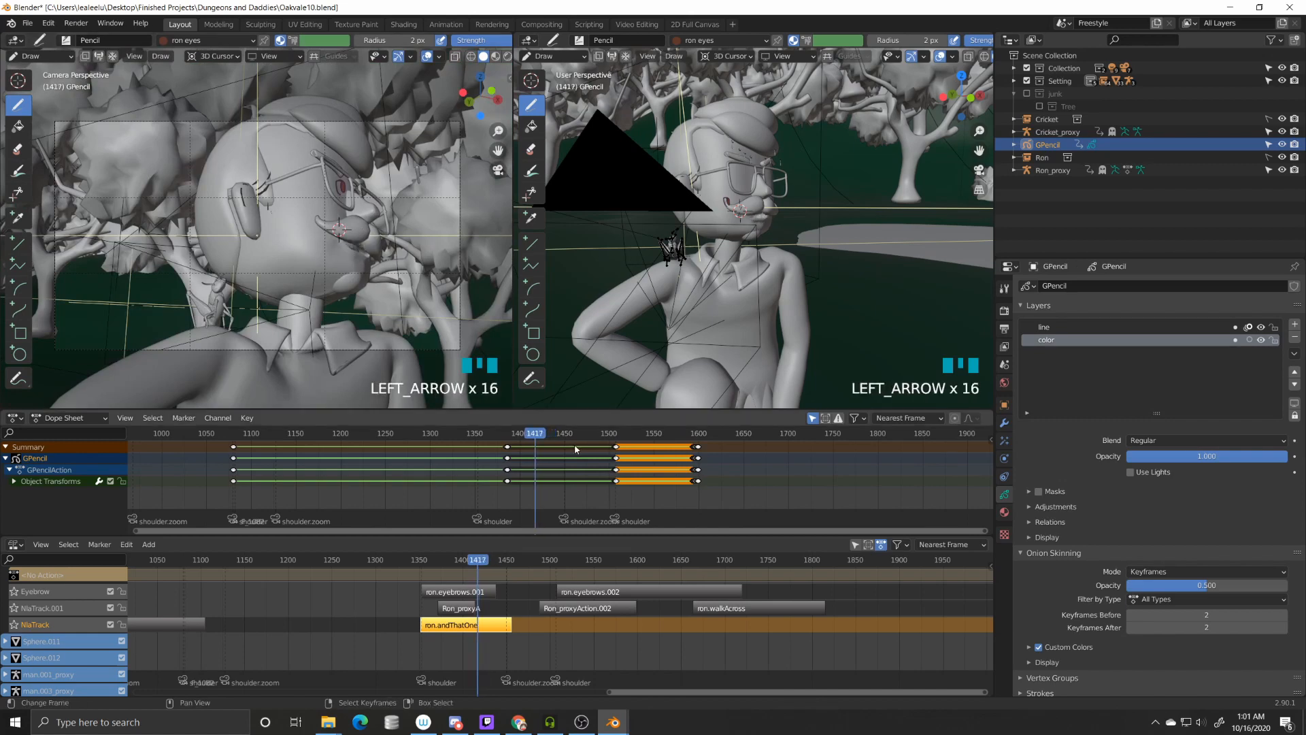
left_click(478, 447)
left_click_drag(468, 445, 503, 441)
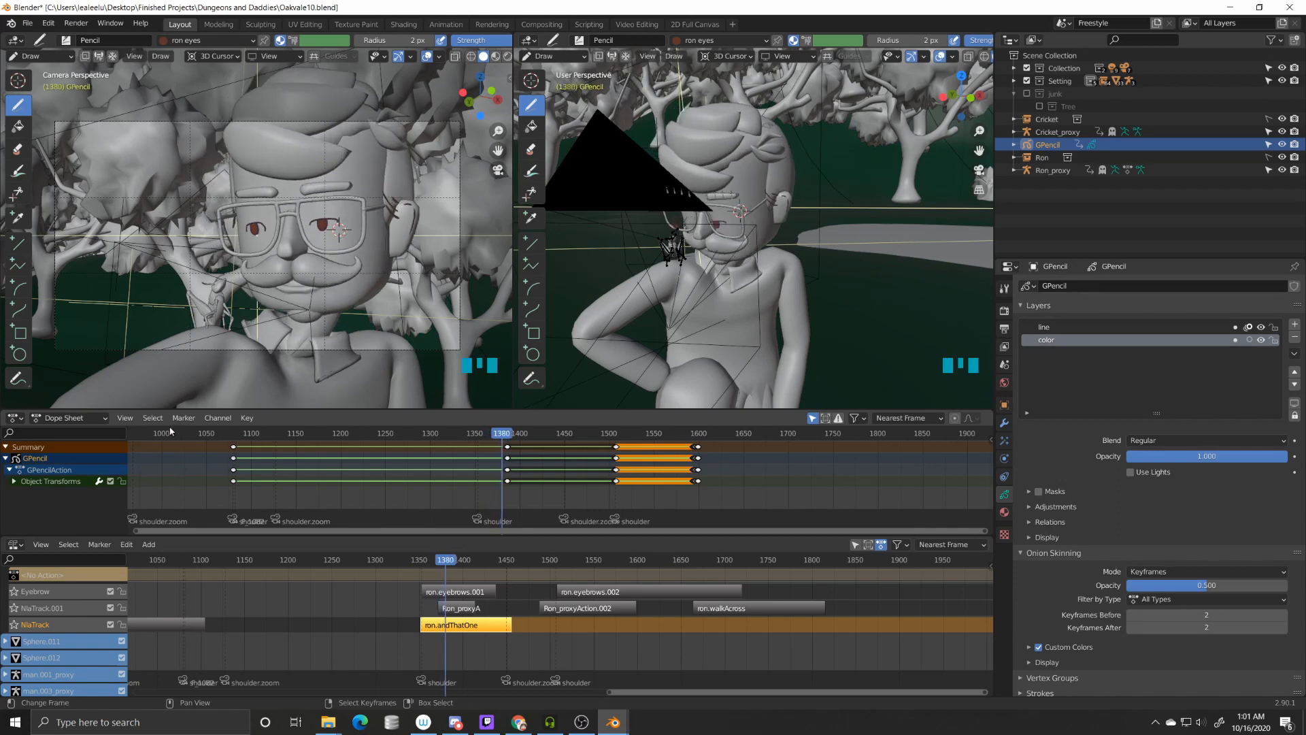
Step: Switch the Dope Sheet to Grease Pencil mode and go to frame 1376, just before the first dense keyframe group
left_click(81, 419)
left_click(81, 474)
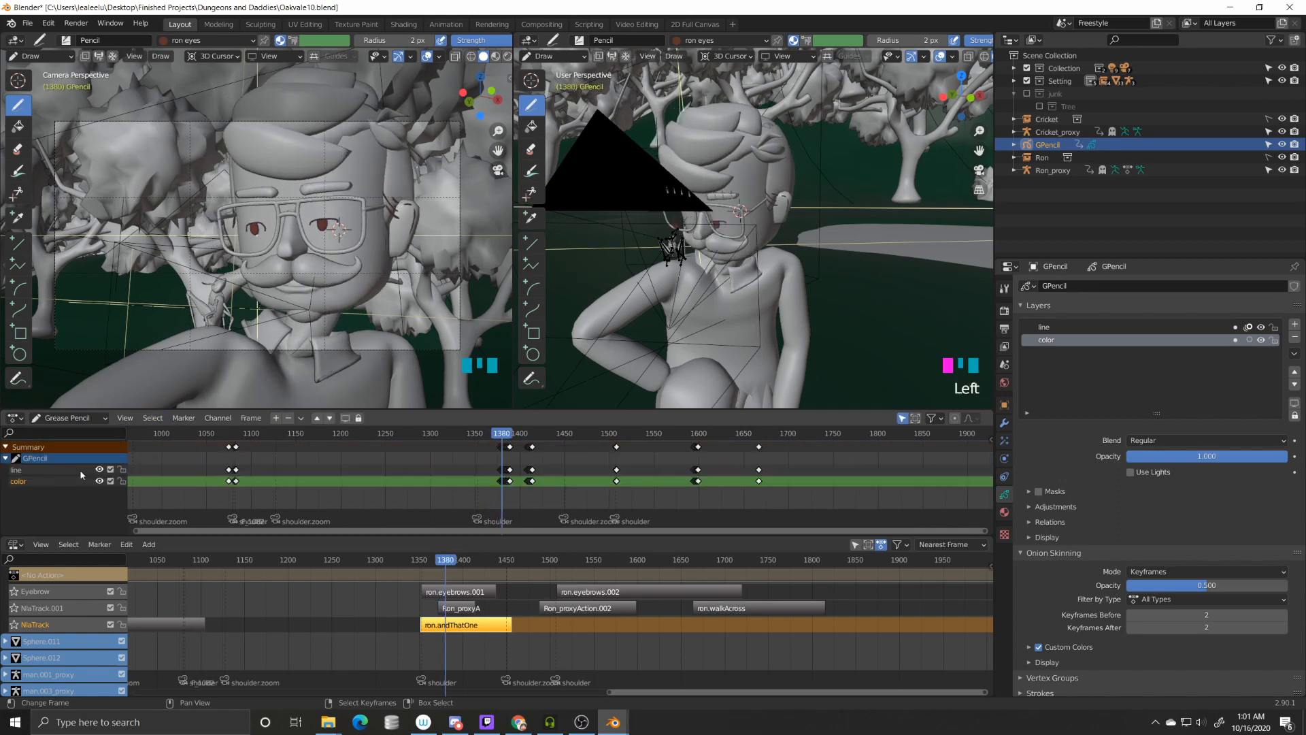
key("Left")
scroll(504, 473, "up", 15)
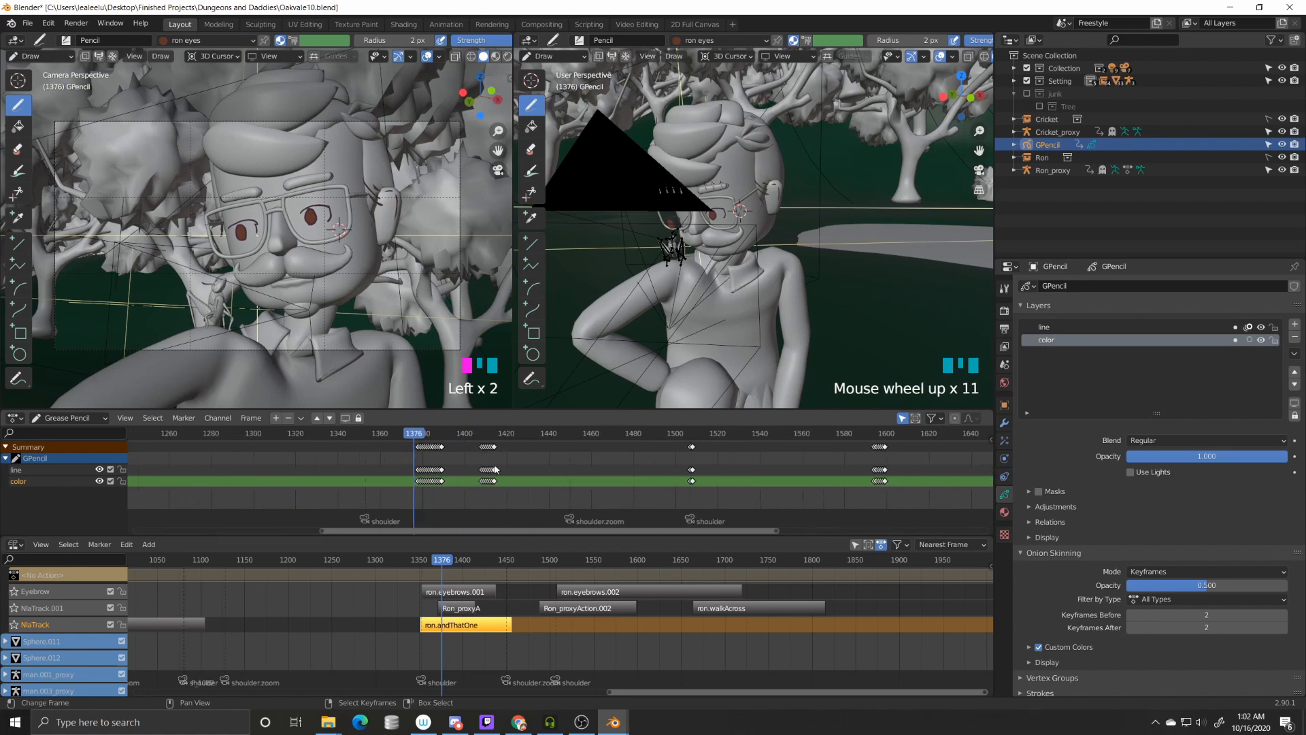
middle_click_drag(503, 473, 451, 455)
Step: Step frame by frame to frame 1417, examining how the drawn eyes follow Ron's head movement
key("Right")
key("Right")
key("Right")
key("Right")
key("Right")
key("Right")
key("Right")
key("Right")
key("Right")
key("Right")
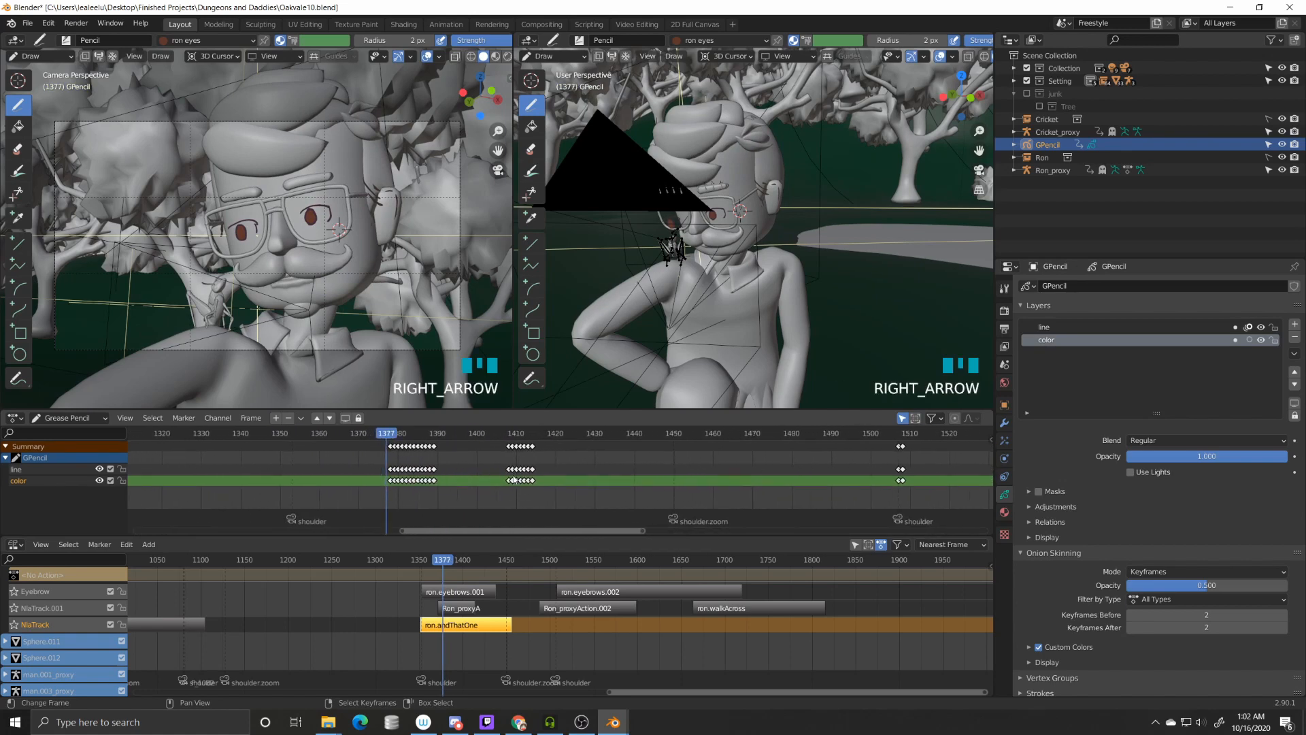
key("Right")
key("Right")
key("Right")
key("Right")
key("Right")
key("Right")
key("Right")
key("Right")
key("Right")
key("Right")
key("Right")
key("Right")
key("Right")
key("Right")
key("Right")
key("Right")
key("Right")
key("Right")
key("Right")
key("Right")
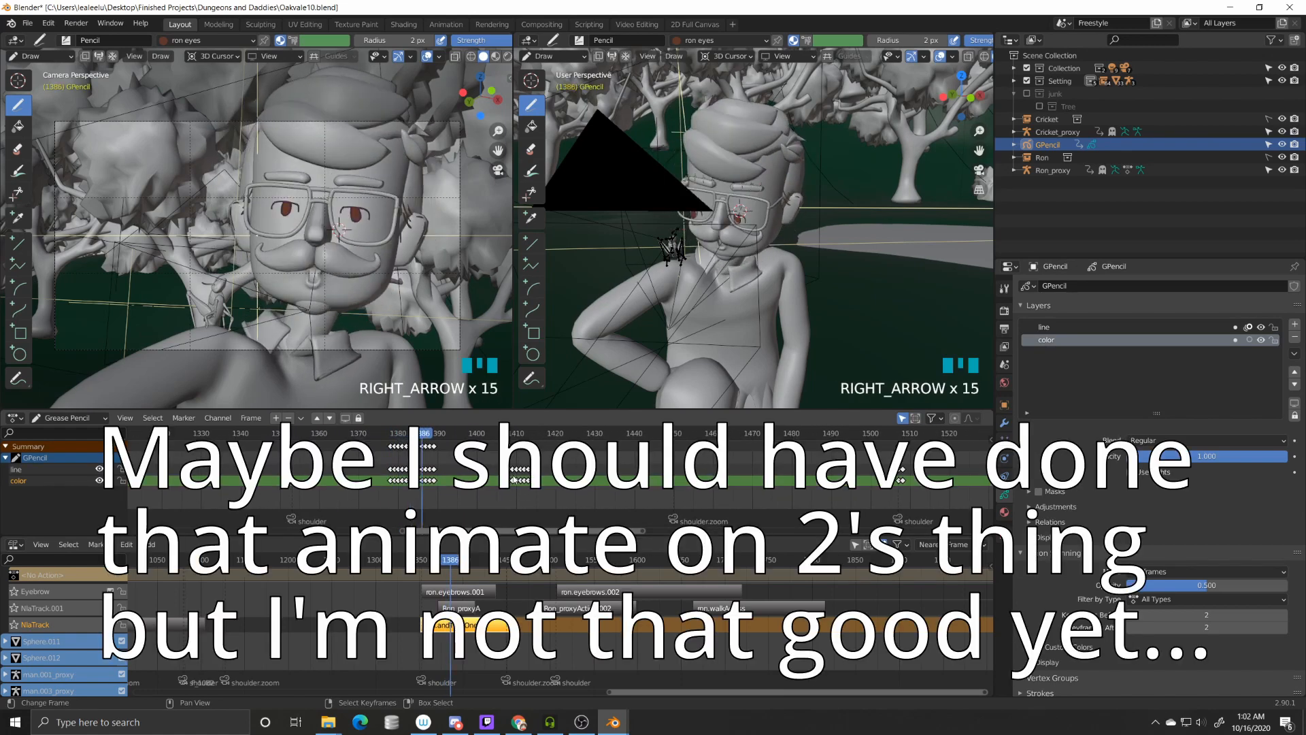
key("Right")
key("Right")
key("Right")
key("Right")
key("Right")
key("Right")
key("Right")
key("Right")
key("Right")
key("Right")
key("Right")
key("Right")
key("Right")
key("Right")
key("Right")
key("Right")
key("Right")
key("Right")
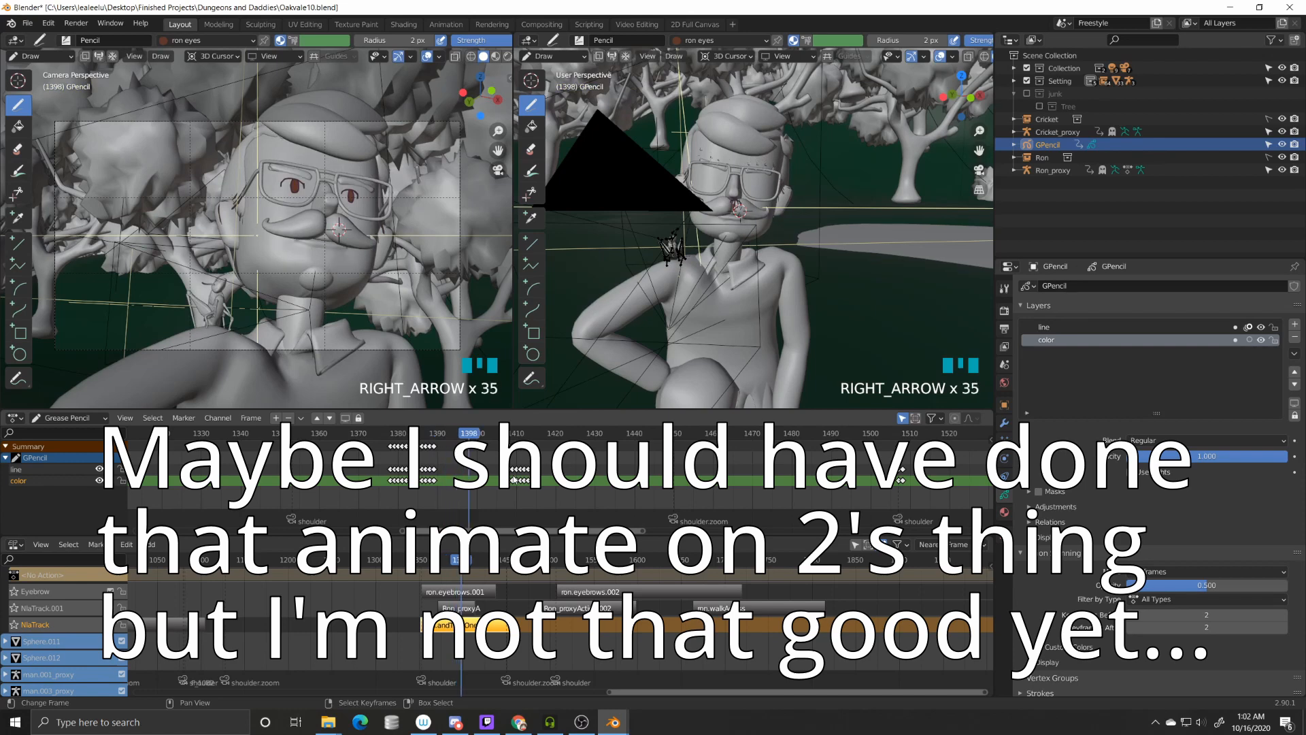
key("Right")
key("Right")
key("Right")
key("Right")
key("Right")
key("Right")
key("Right")
key("Right")
key("Right")
key("Right")
key("Right")
key("Right")
key("Right")
key("Right")
key("Right")
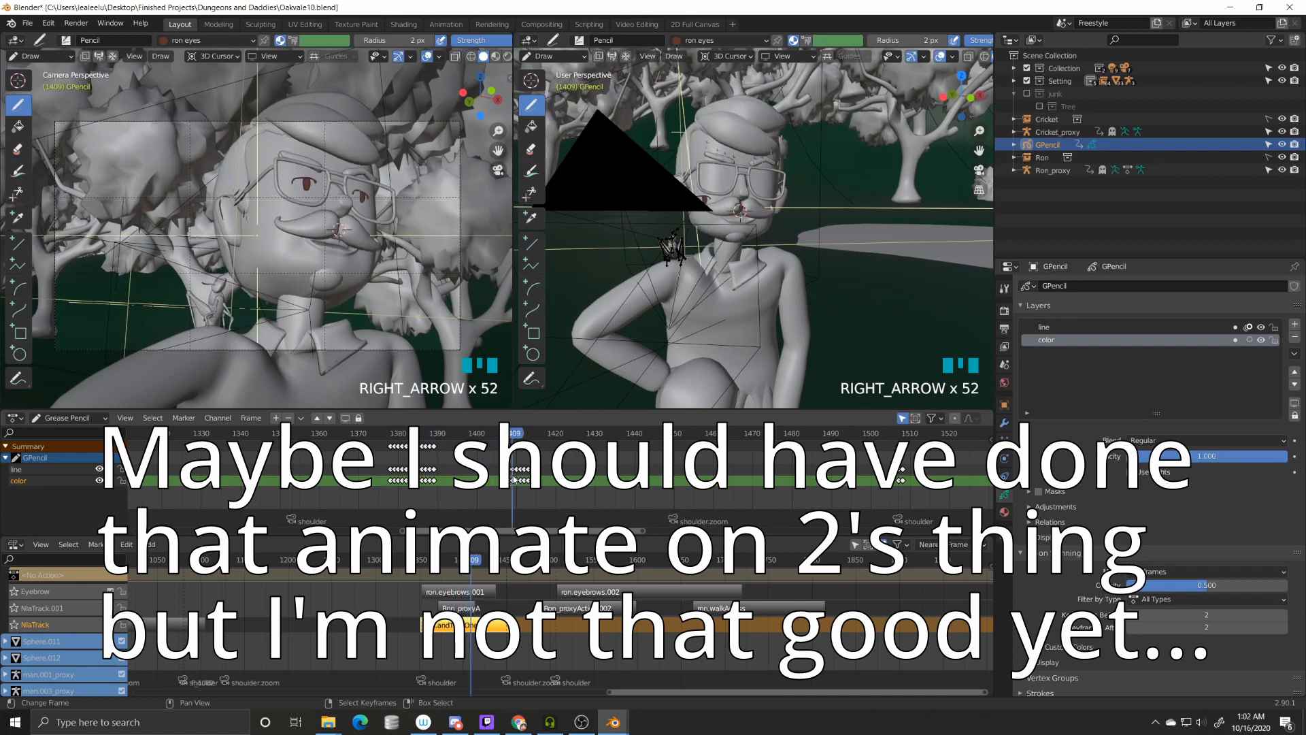
key("Right")
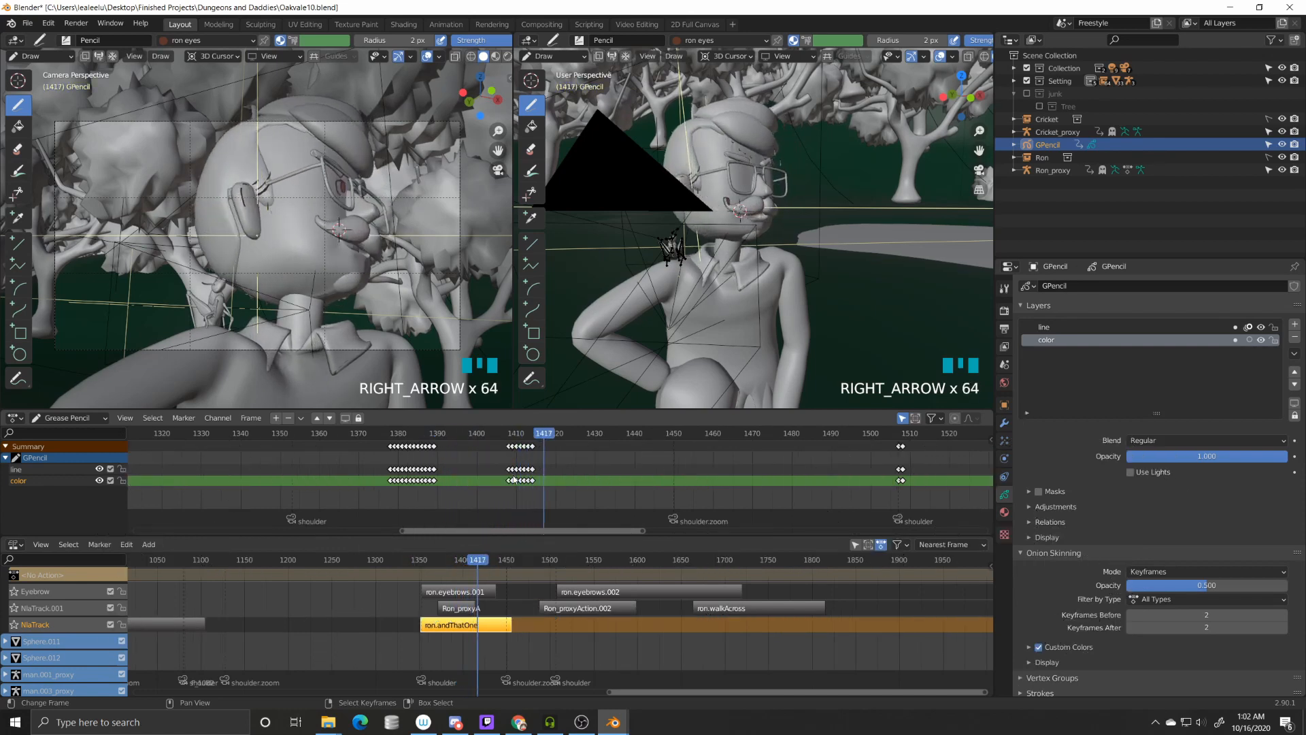
Step: Step back to about frame 1405 and forward to frame 1415 to recheck the eye drawings during Ron's head turn
key("Left")
key("Left")
key("Left")
key("Left")
key("Left")
key("Left")
key("Left")
key("Left")
key("Left")
key("Left")
key("Left")
key("Left")
key("Left")
key("Left")
key("Left")
key("Left")
key("Left")
key("Left")
key("Left")
key("Left")
key("Left")
key("Left")
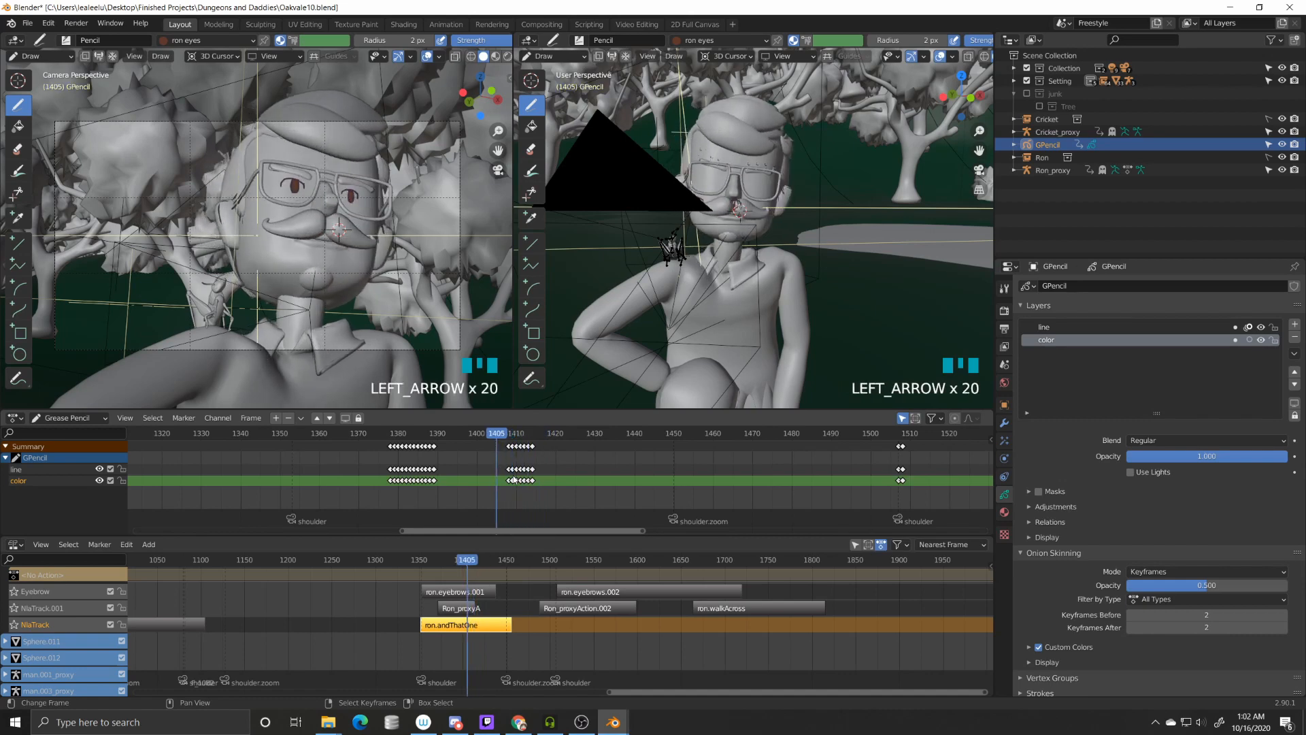
key("Right")
key("Right")
key("Right")
key("Right")
key("Right")
key("Right")
key("Right")
key("Right")
key("Right")
key("Right")
key("Right")
key("Right")
key("Right")
key("Right")
key("Right")
key("Right")
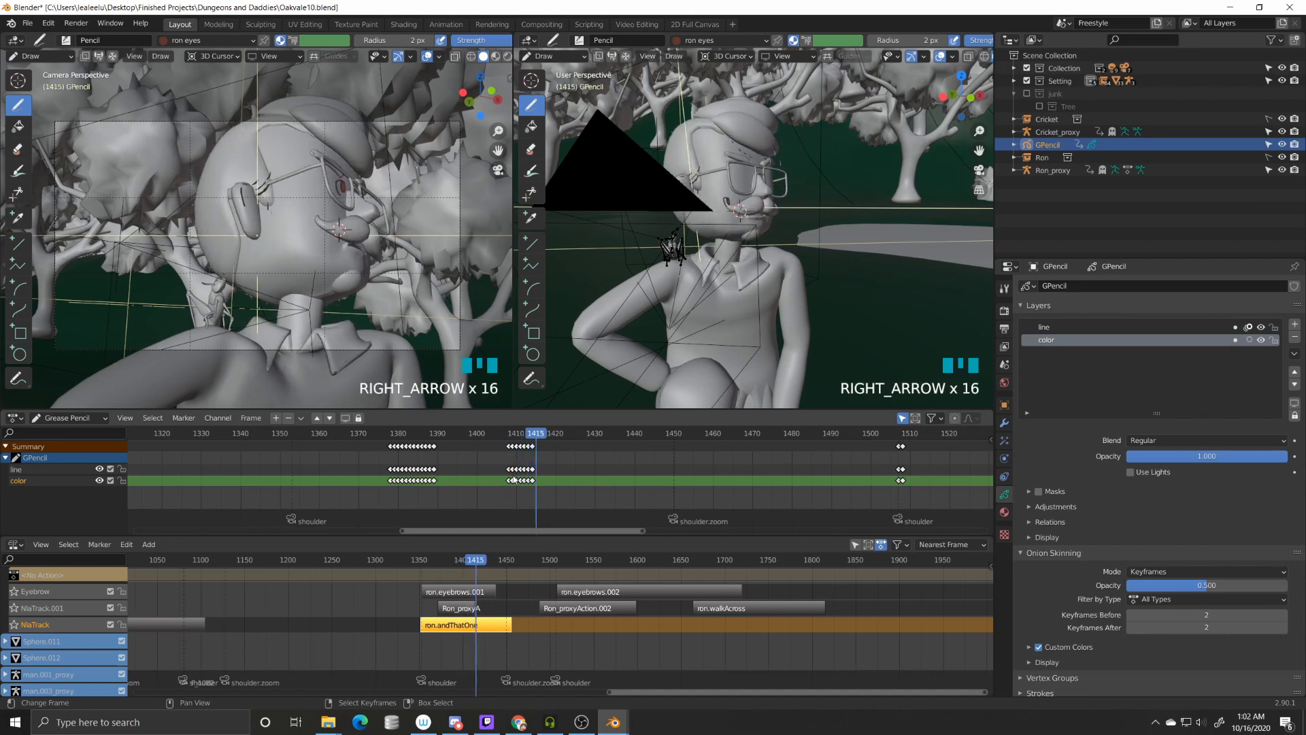